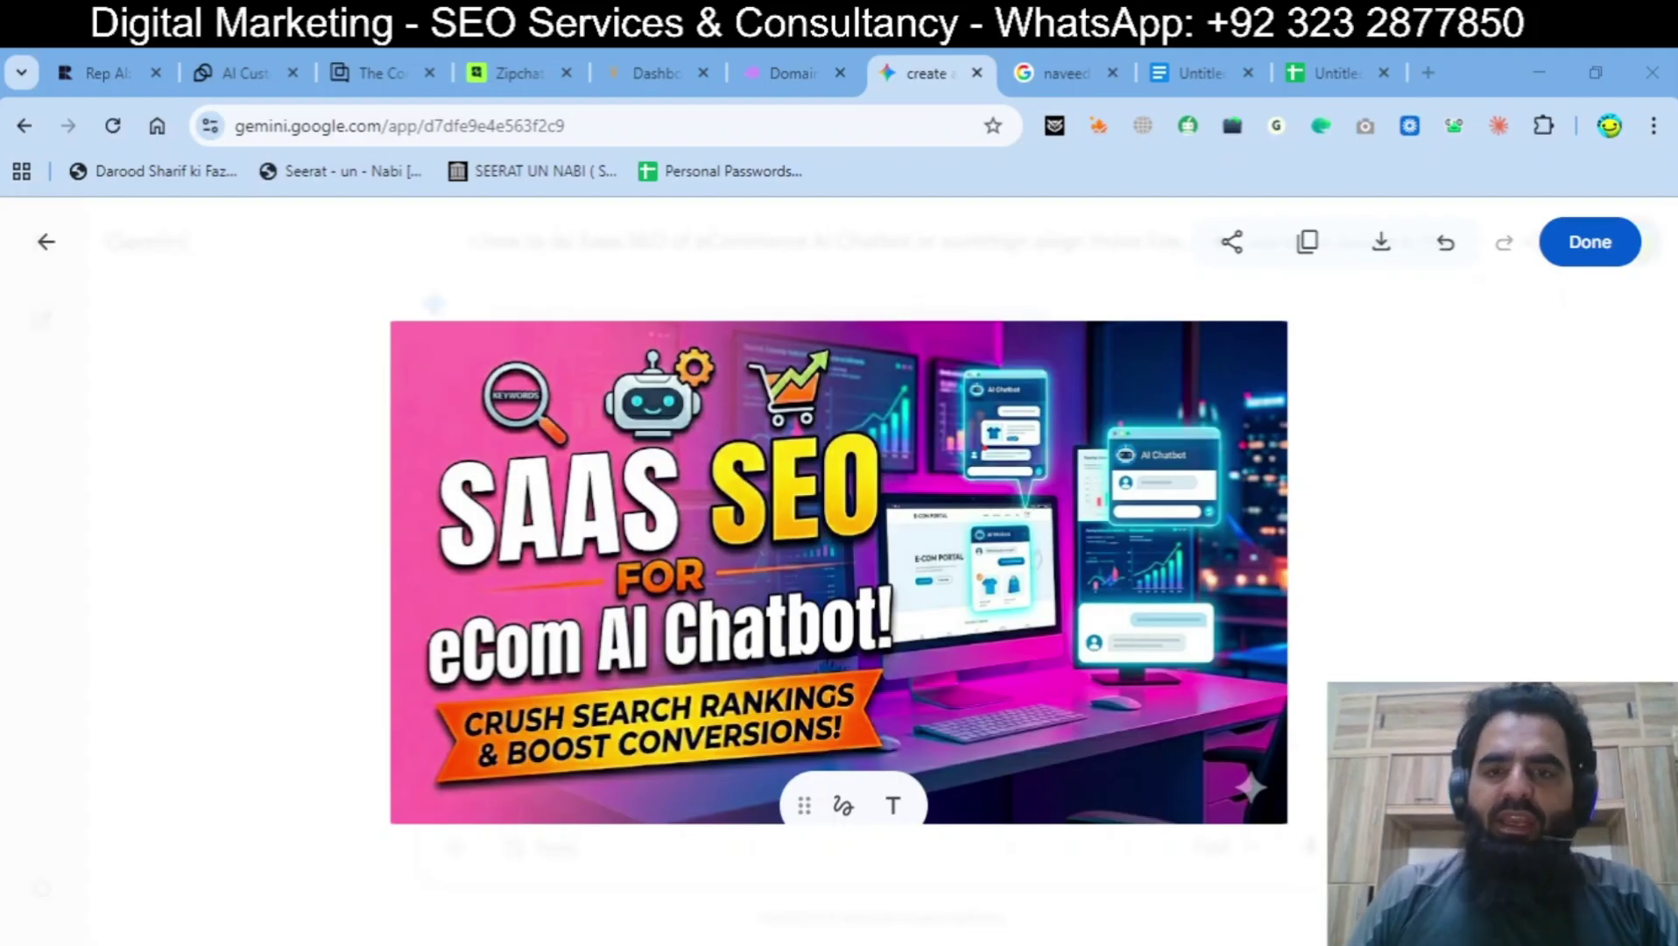
Step: Review the homepages of the Rep AI, Tidio, Gorgias and Zipchat chatbot sites
{"action": "left_click", "coordinate": [101, 72]}
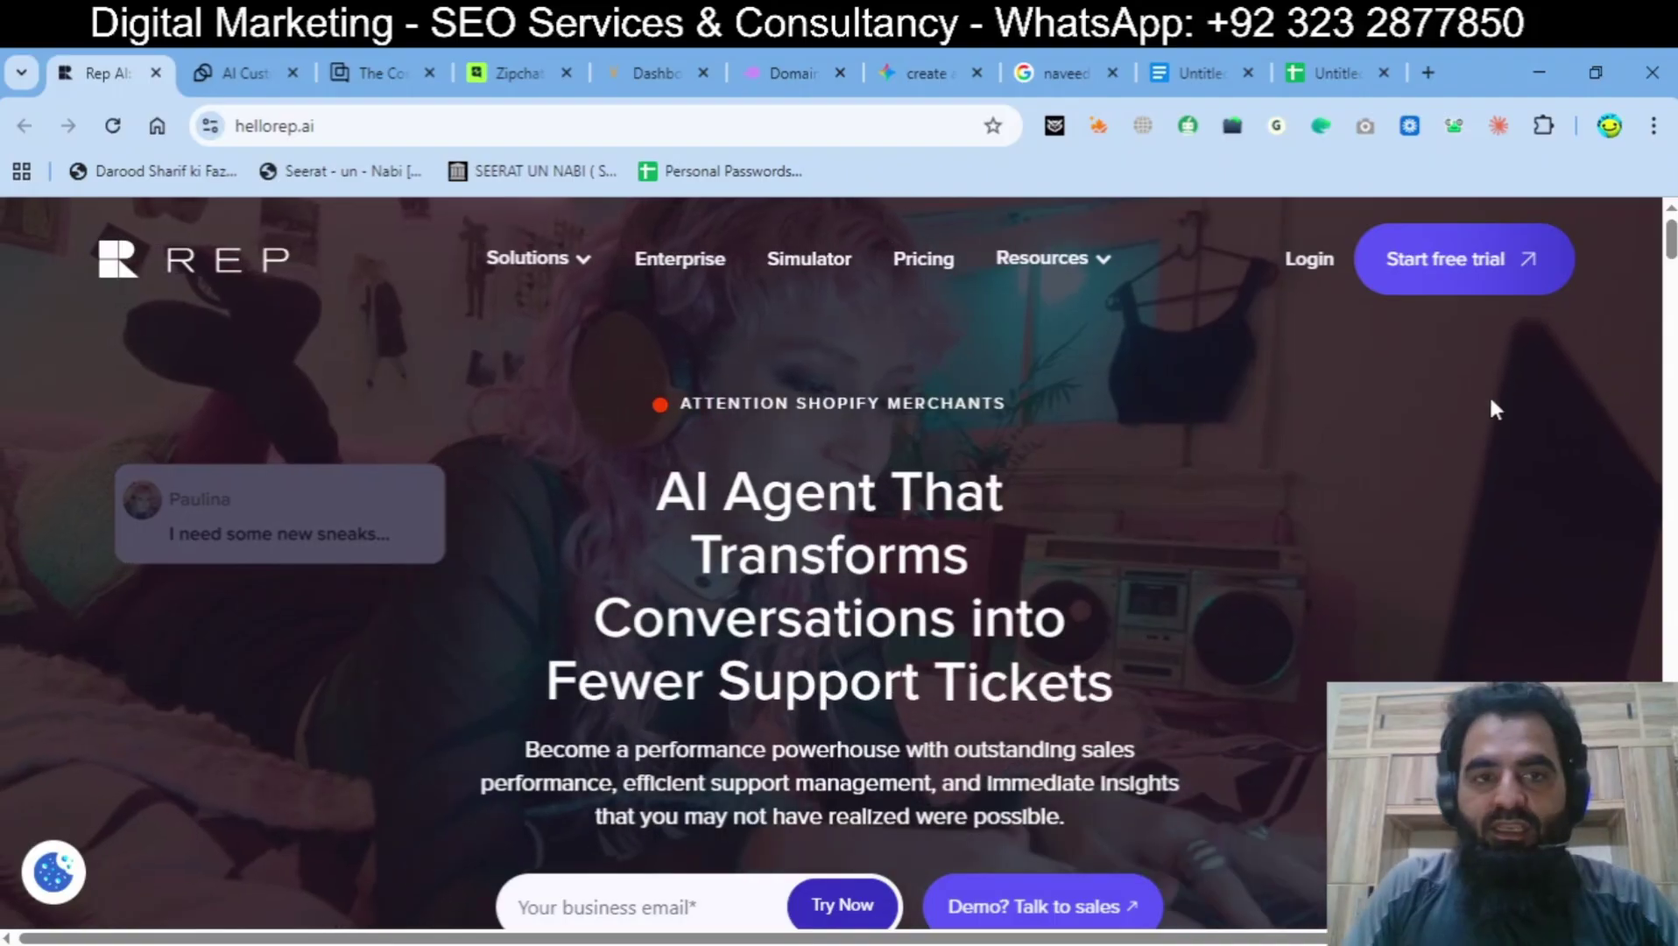
{"action": "key", "text": "ctrl+Tab"}
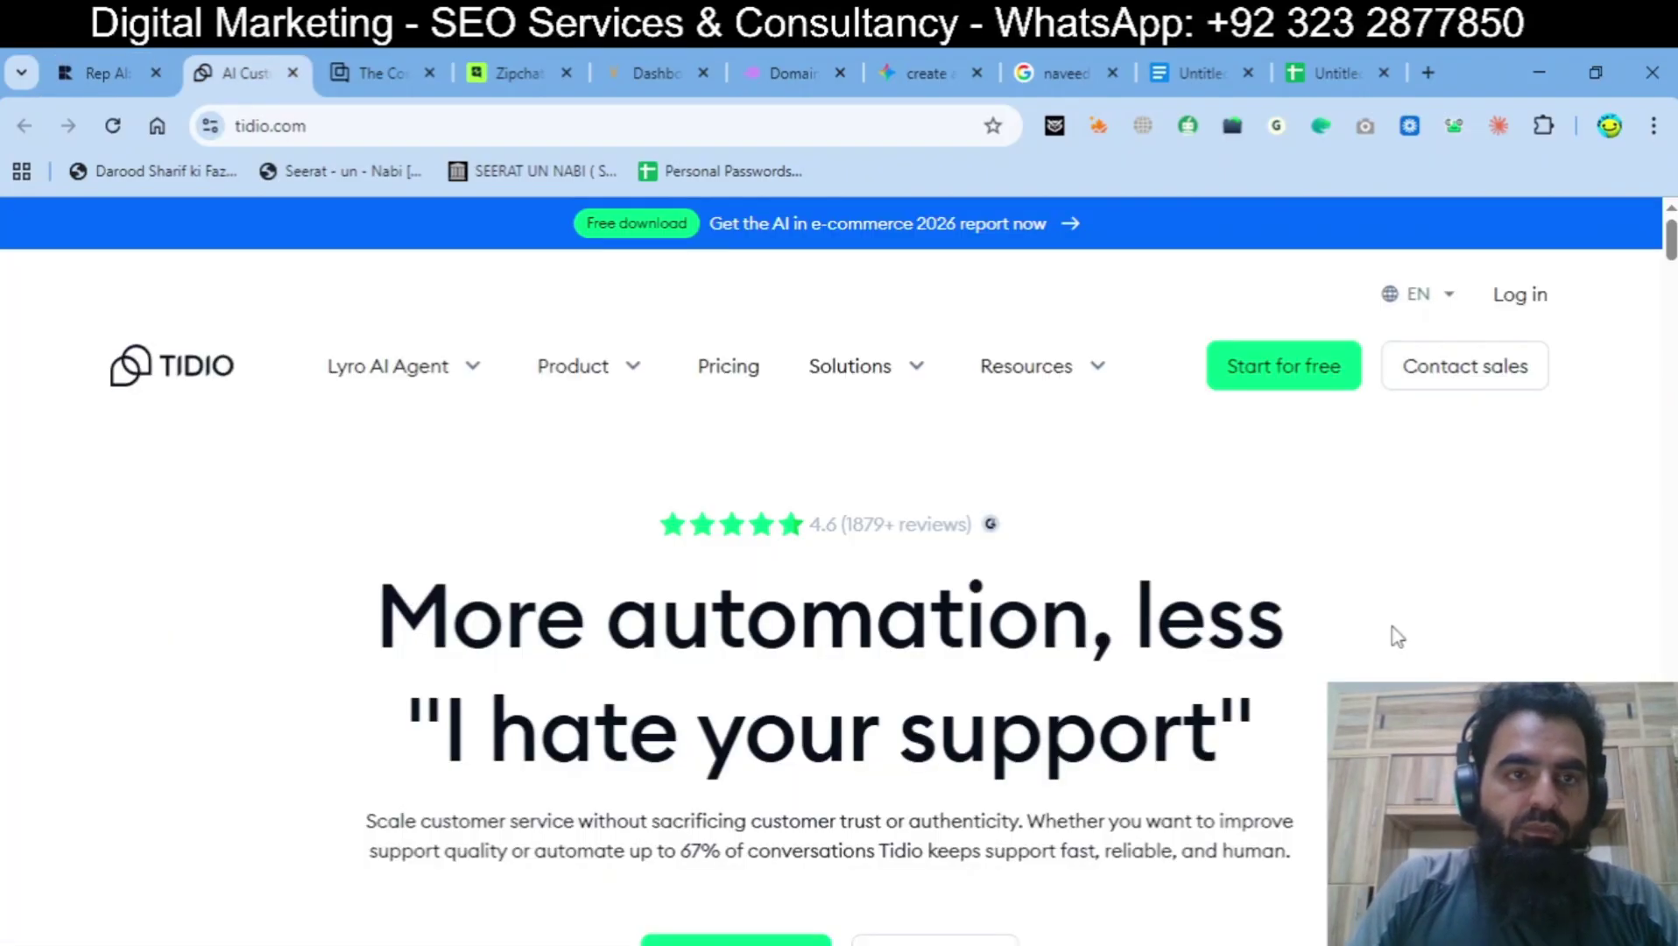
{"action": "scroll", "coordinate": [1397, 637], "scroll_direction": "down", "scroll_amount": 4}
{"action": "key", "text": "ctrl+Tab"}
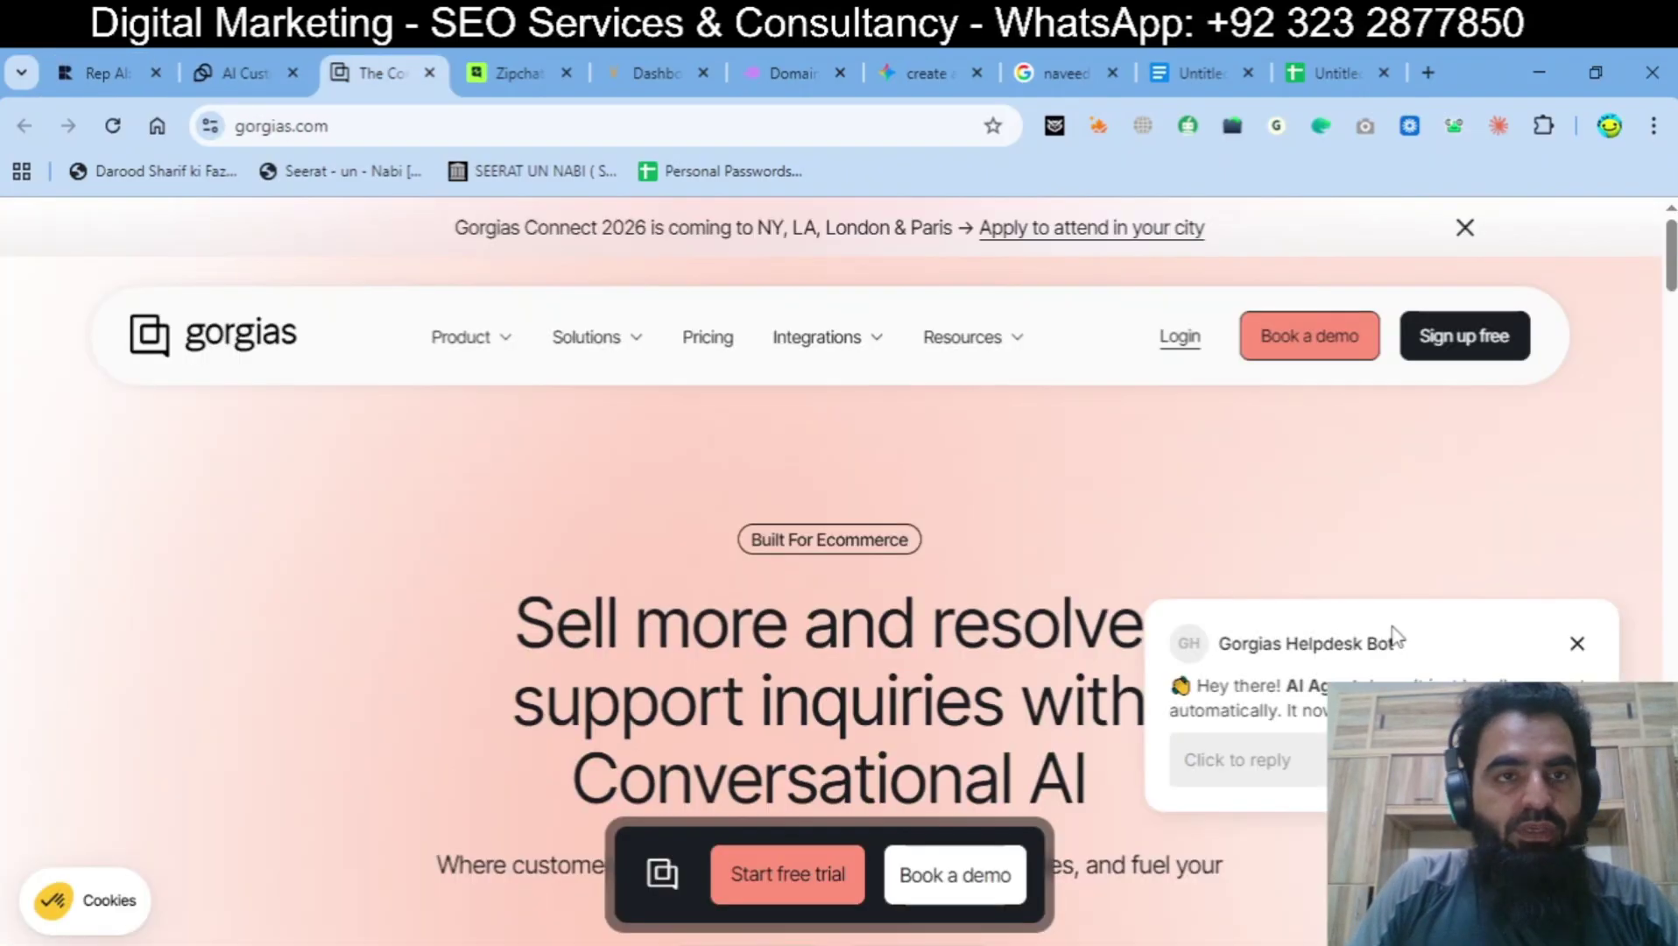
{"action": "scroll", "coordinate": [1396, 637], "scroll_direction": "down", "scroll_amount": 3}
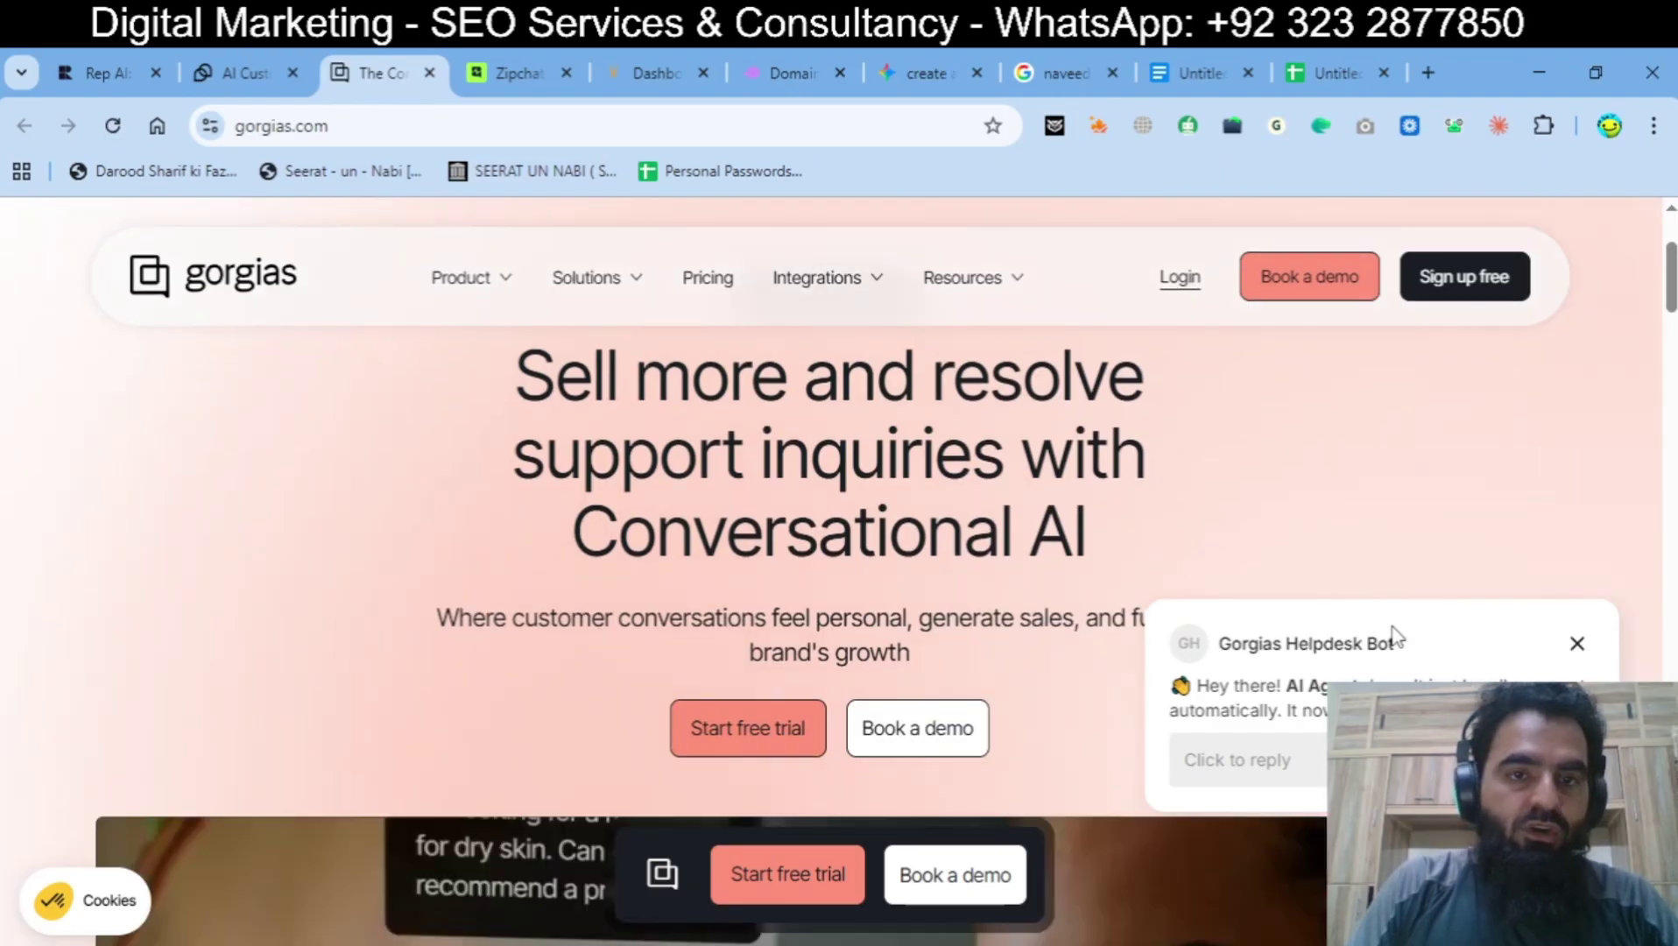
{"action": "key", "text": "ctrl+Tab"}
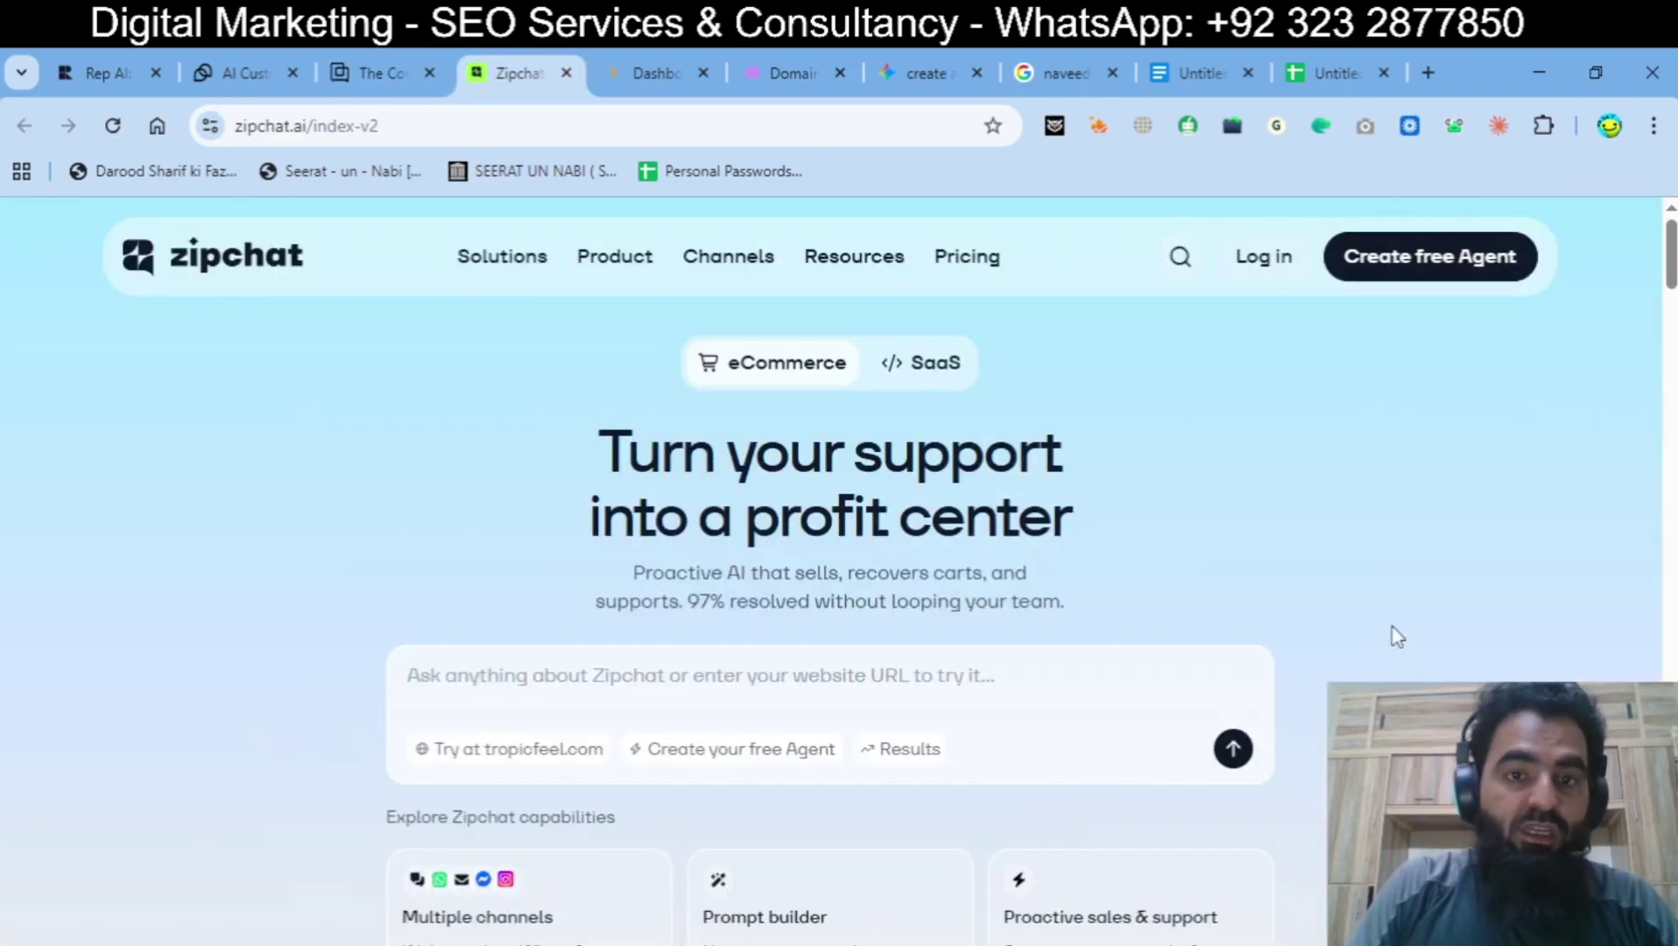
{"action": "scroll", "coordinate": [1397, 636], "scroll_direction": "down", "scroll_amount": 5}
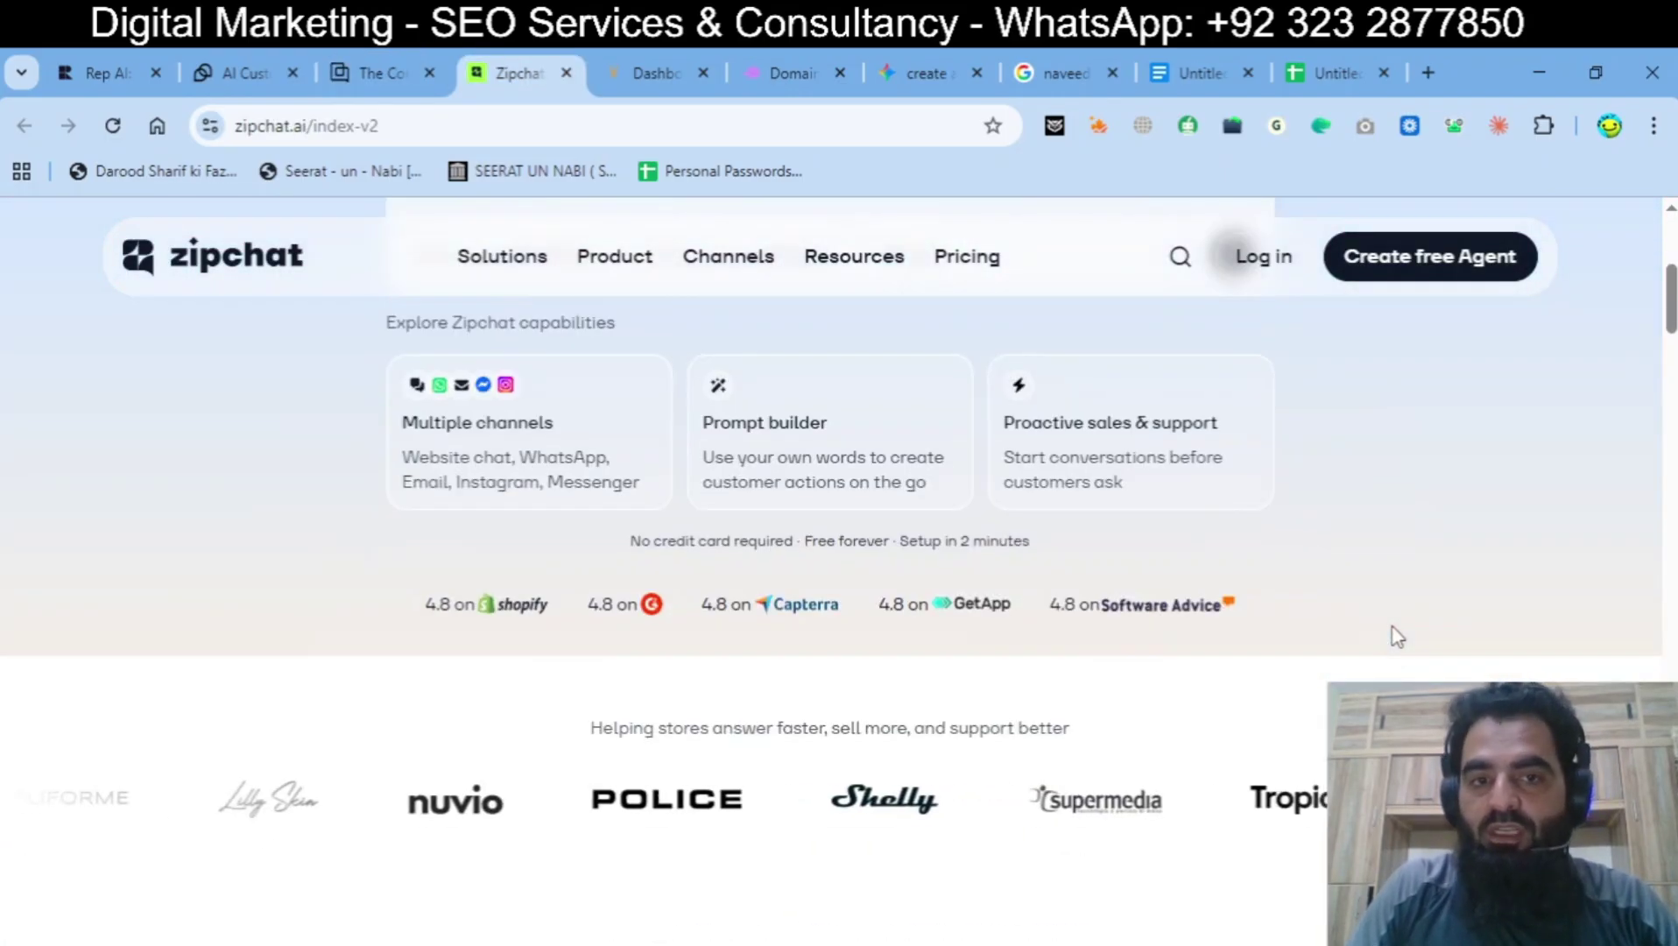
{"action": "scroll", "coordinate": [1396, 636], "scroll_direction": "down", "scroll_amount": 4}
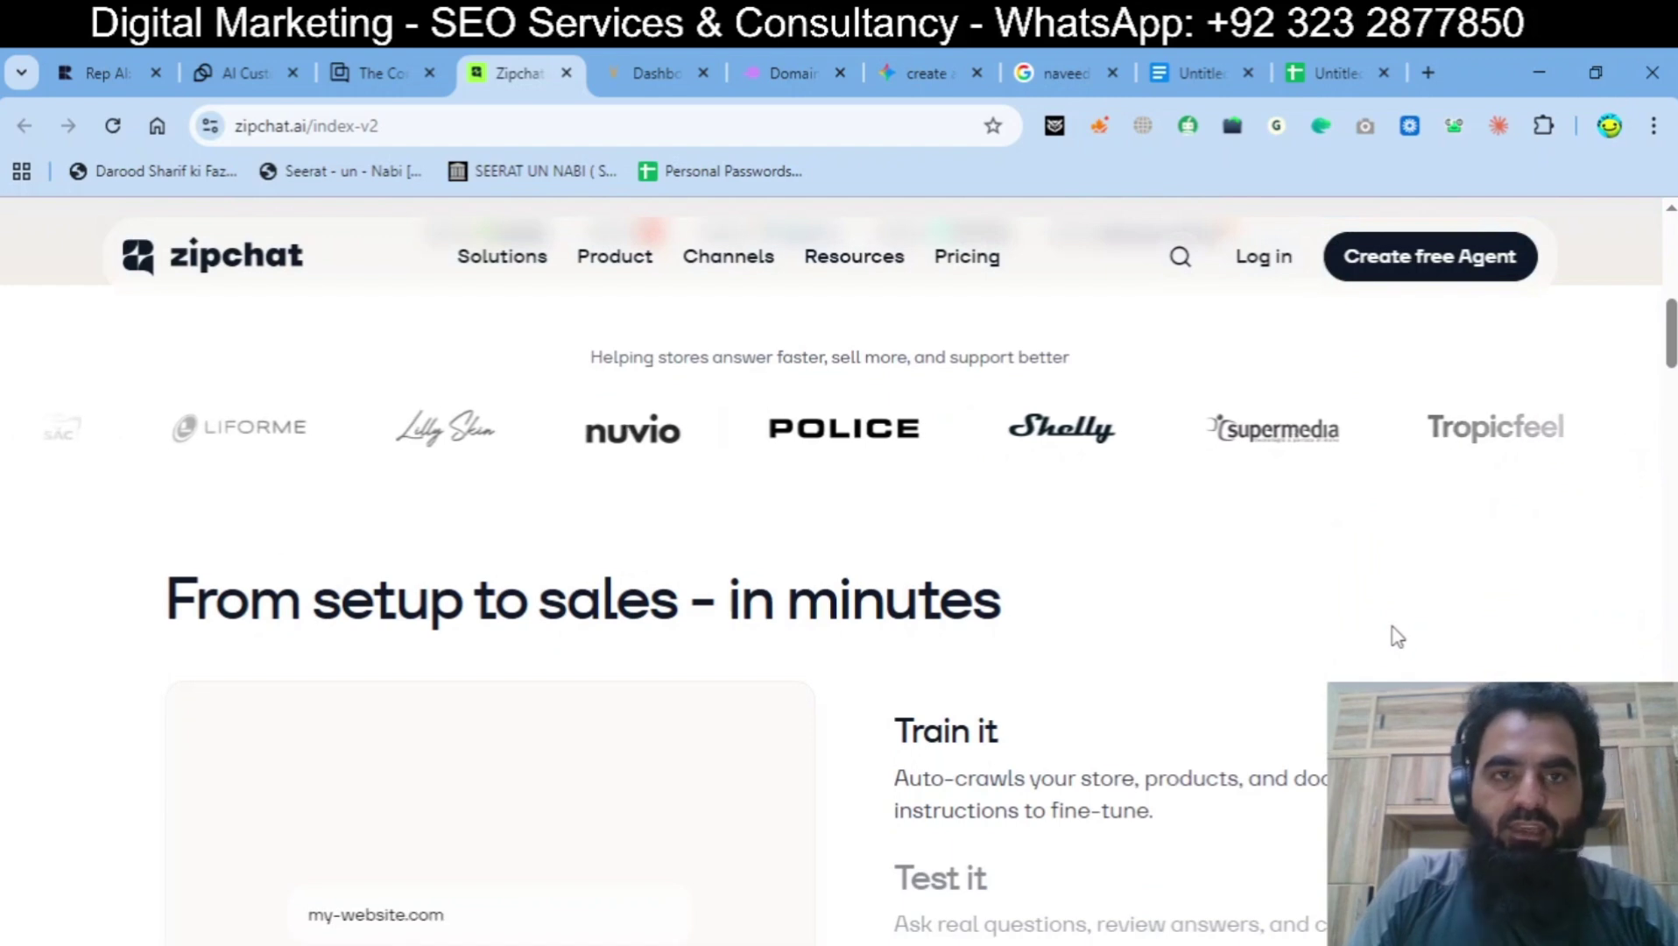
Step: Go through the four chatbot sites once more, from Rep AI to Zipchat
{"action": "left_click", "coordinate": [122, 72]}
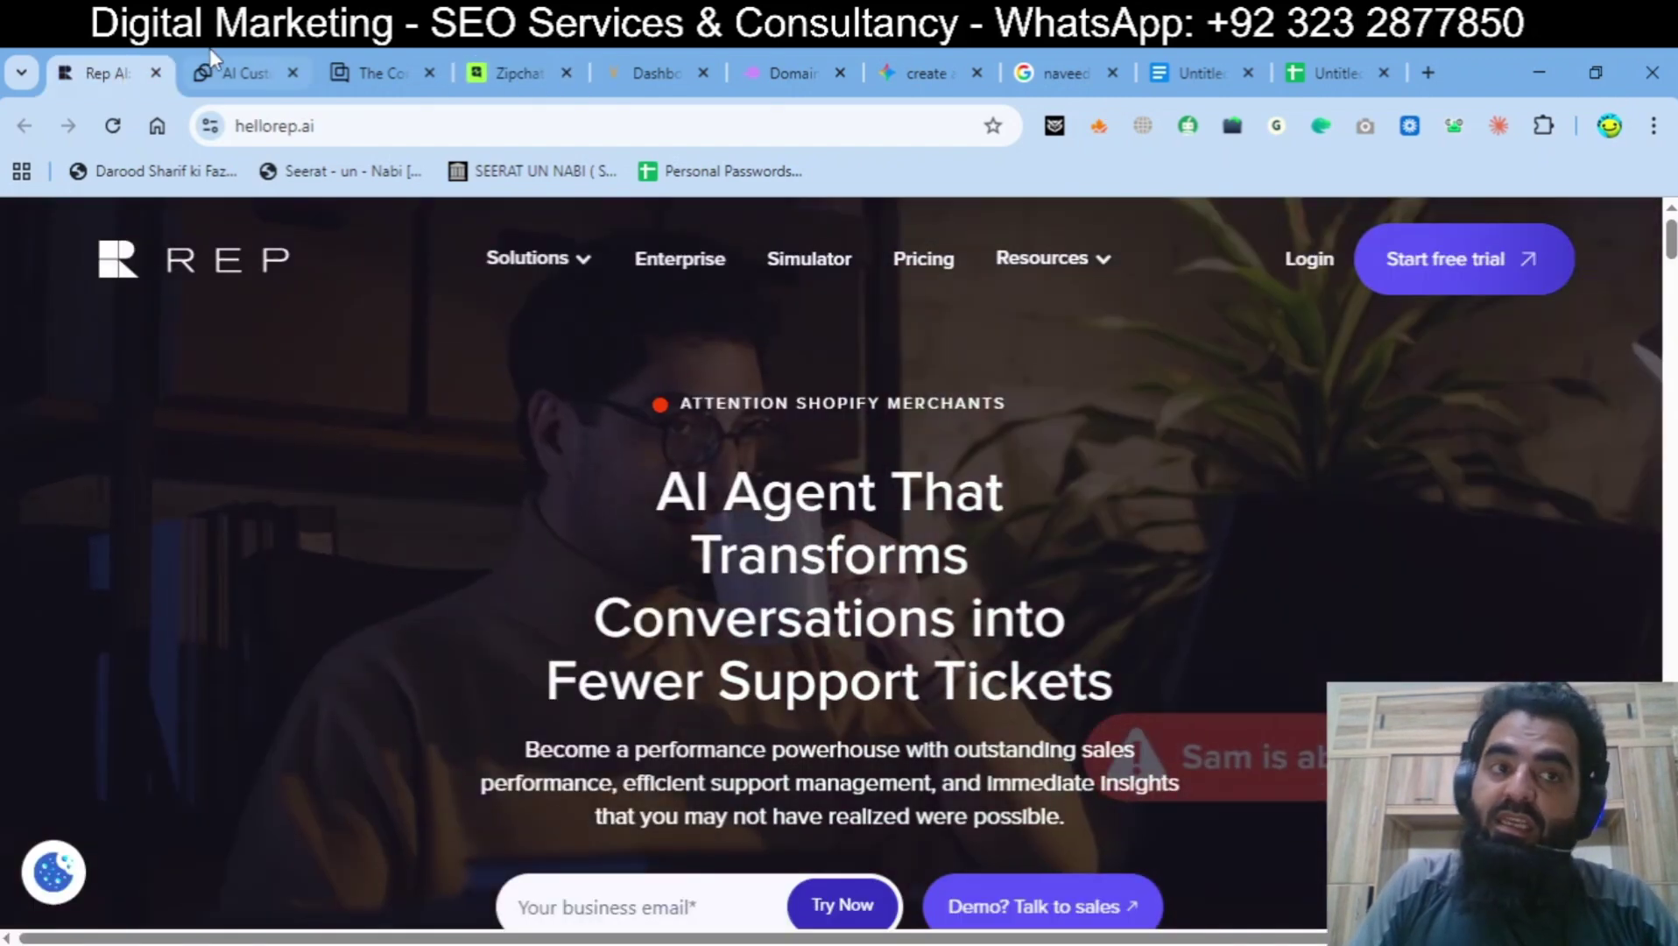
{"action": "left_click", "coordinate": [223, 70]}
{"action": "left_click", "coordinate": [369, 54]}
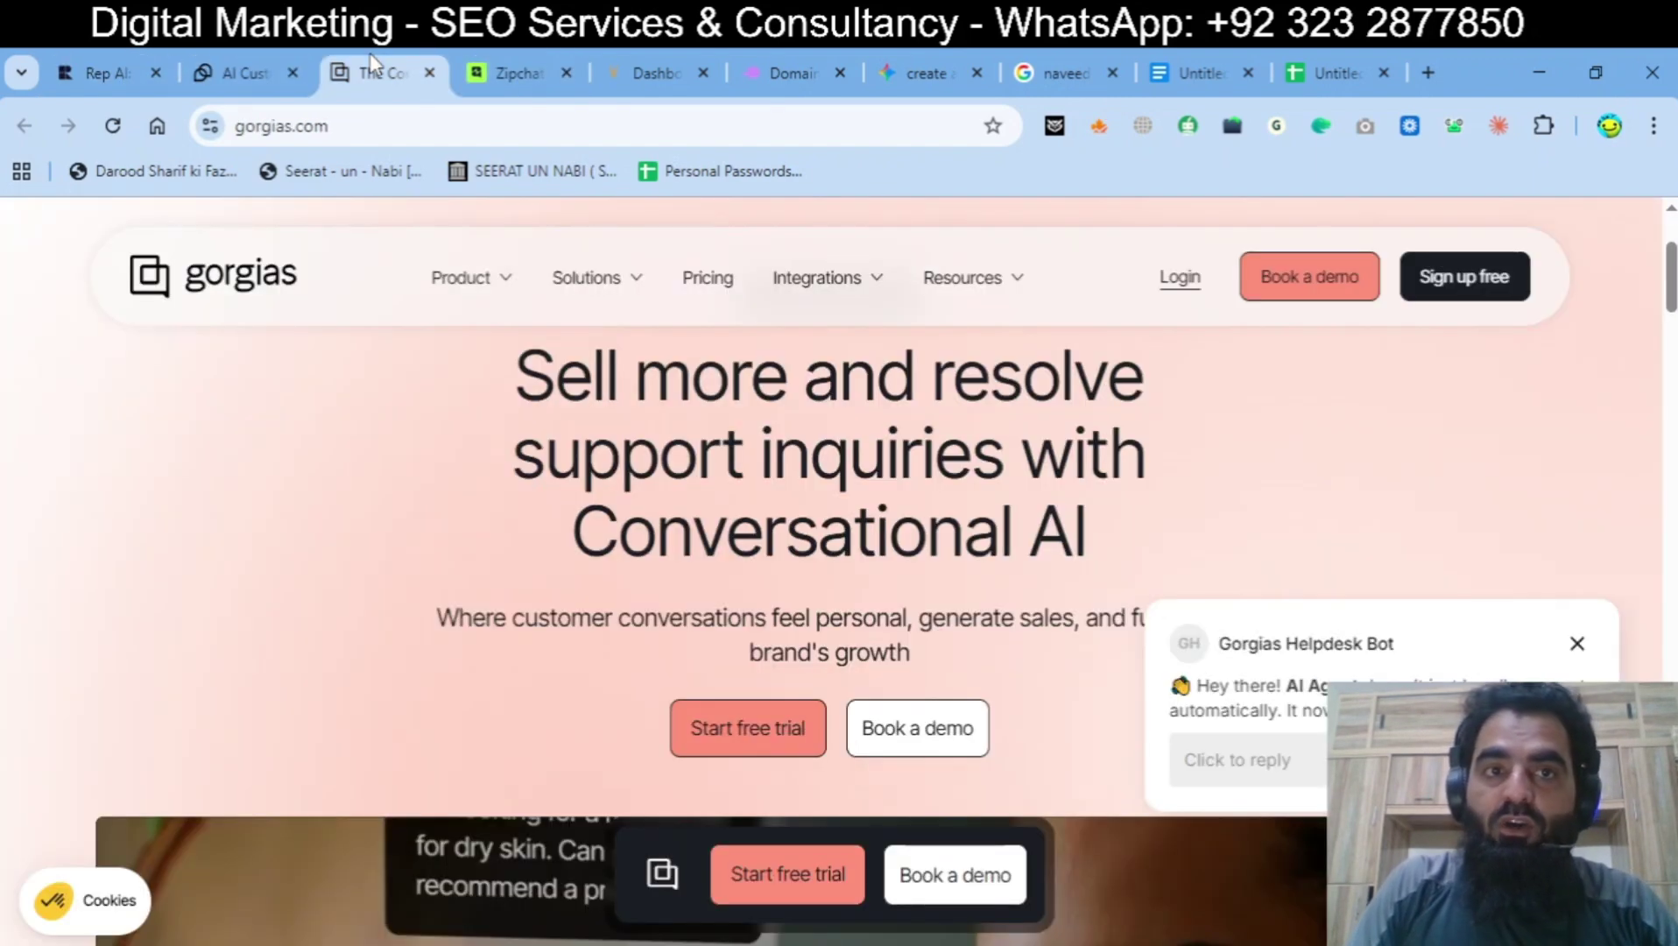
{"action": "left_click", "coordinate": [506, 72]}
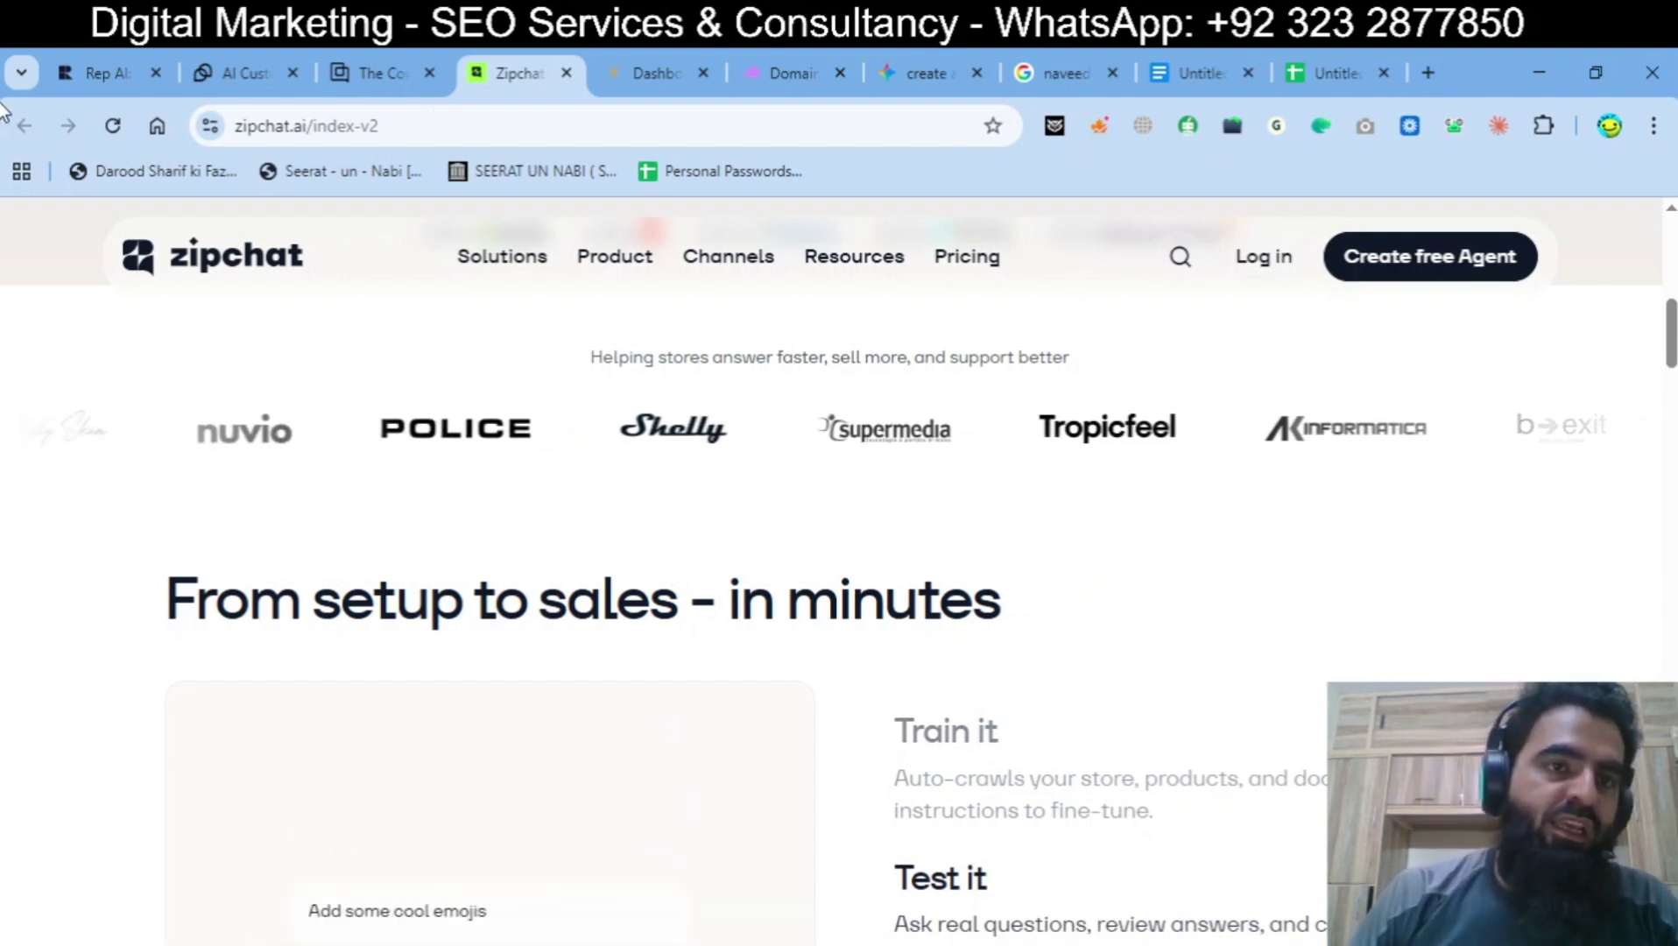
{"action": "left_click_drag", "start_coordinate": [313, 127], "coordinate": [206, 131]}
{"action": "key", "text": "ctrl+c"}
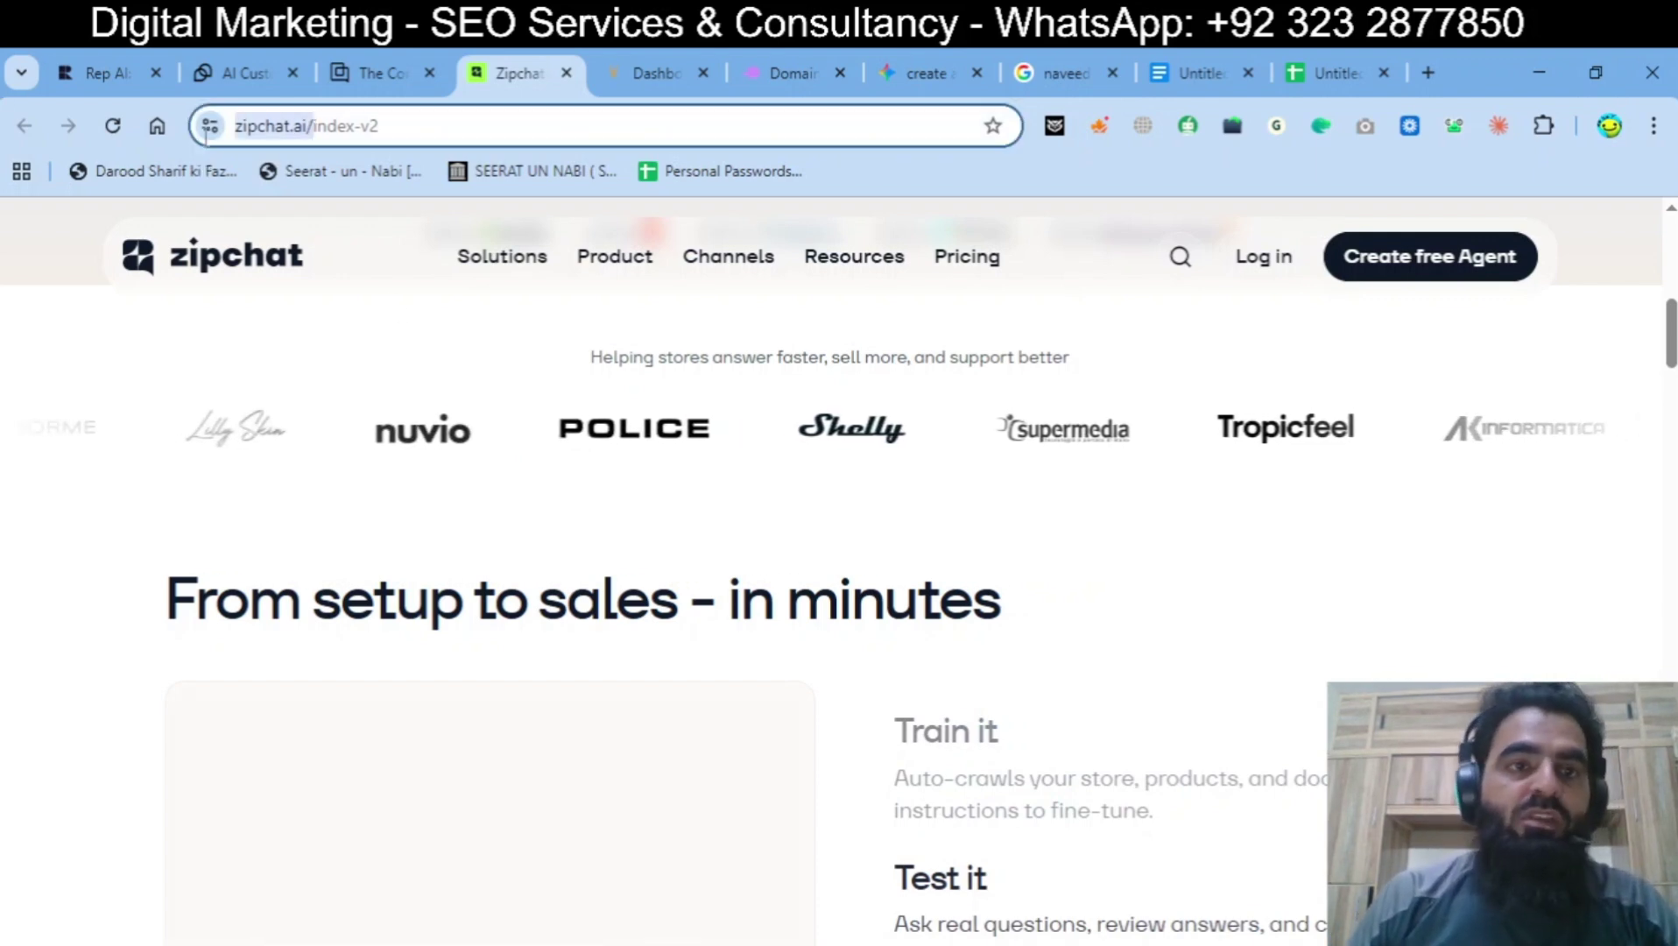
{"action": "left_click", "coordinate": [779, 63]}
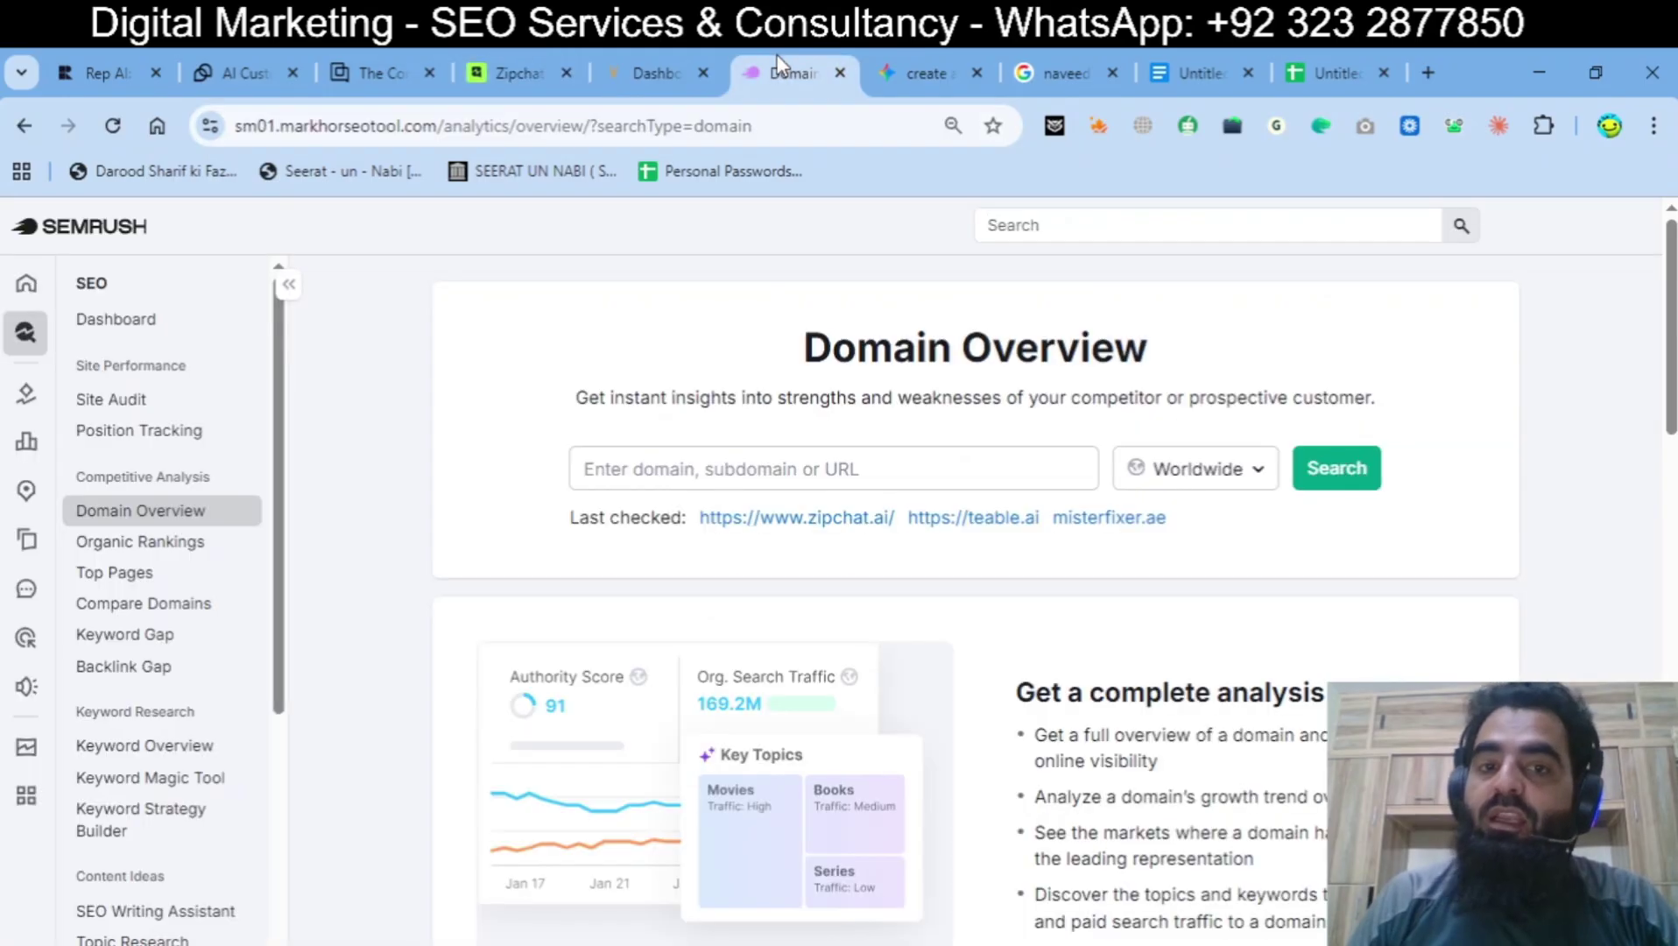
{"action": "left_click", "coordinate": [895, 465]}
{"action": "key", "text": "ctrl+v"}
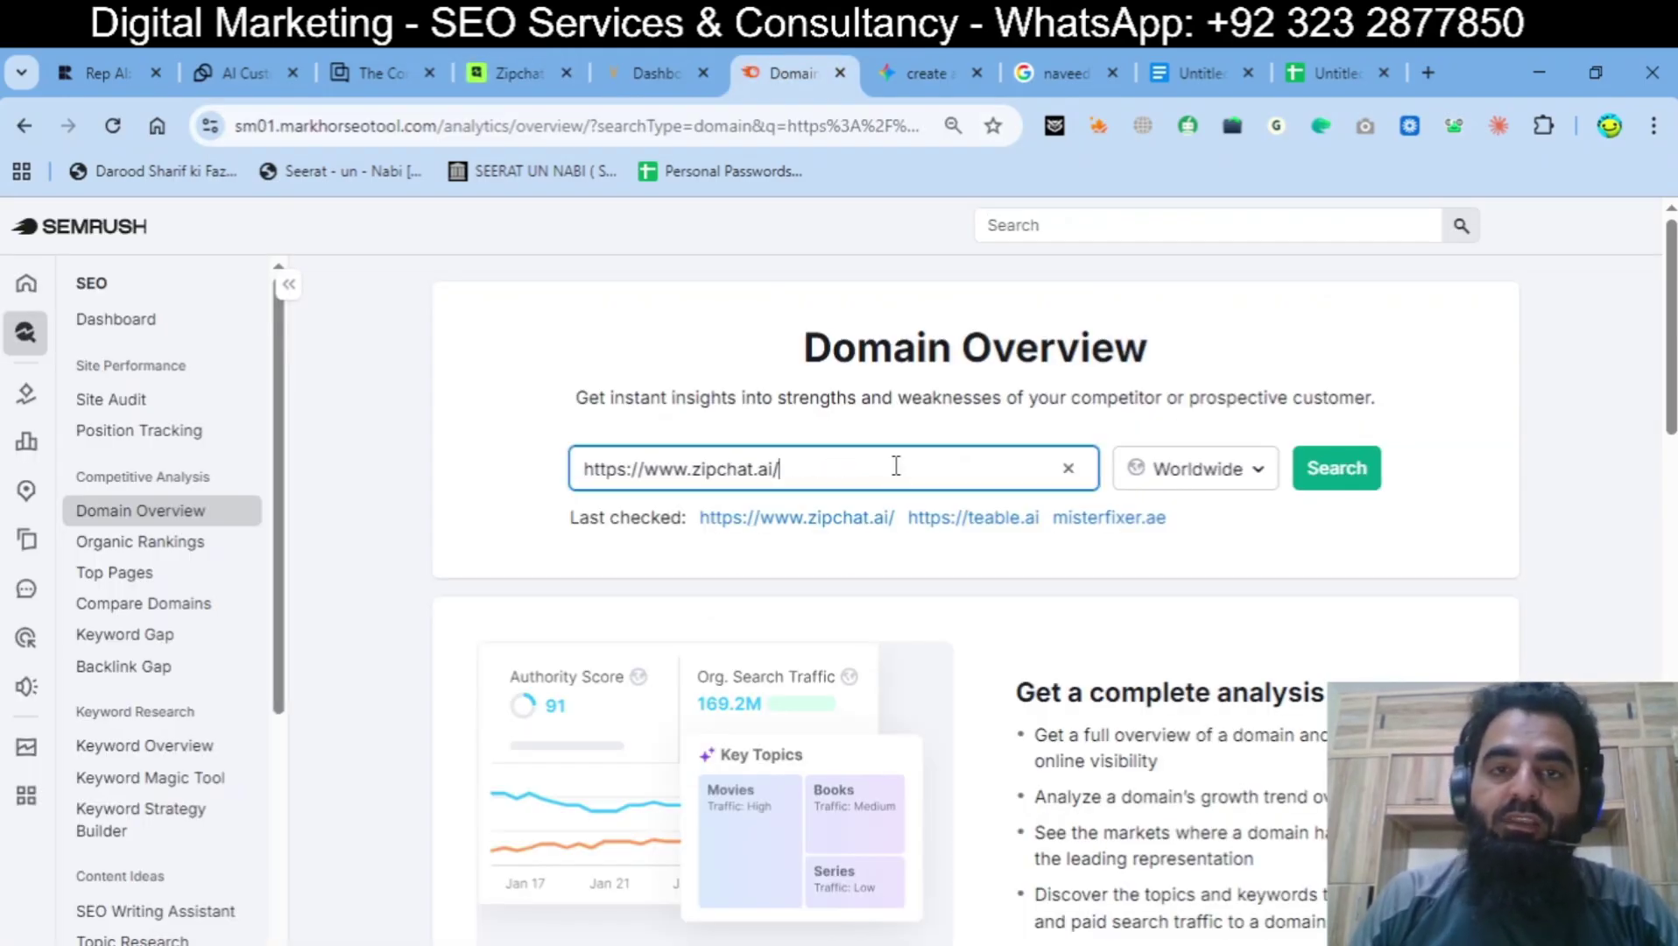
{"action": "key", "text": "Return"}
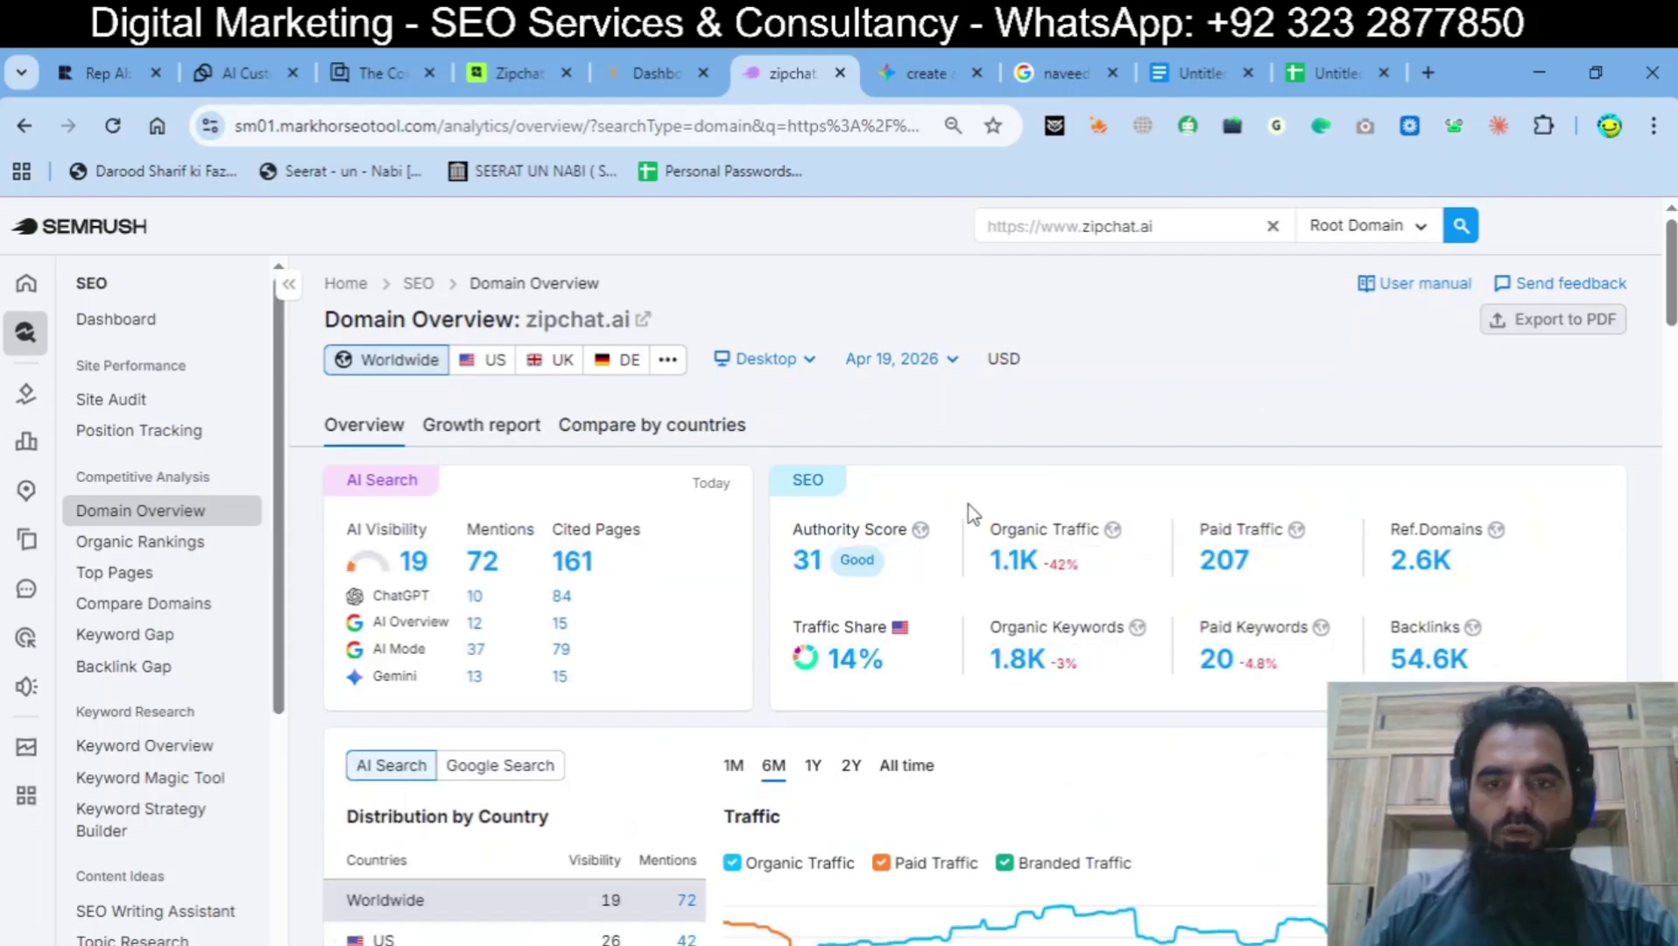
Step: Open the domain's organic traffic details and examine its ranking keywords, intents, positions, difficulty and target pages
{"action": "left_click", "coordinate": [1007, 565]}
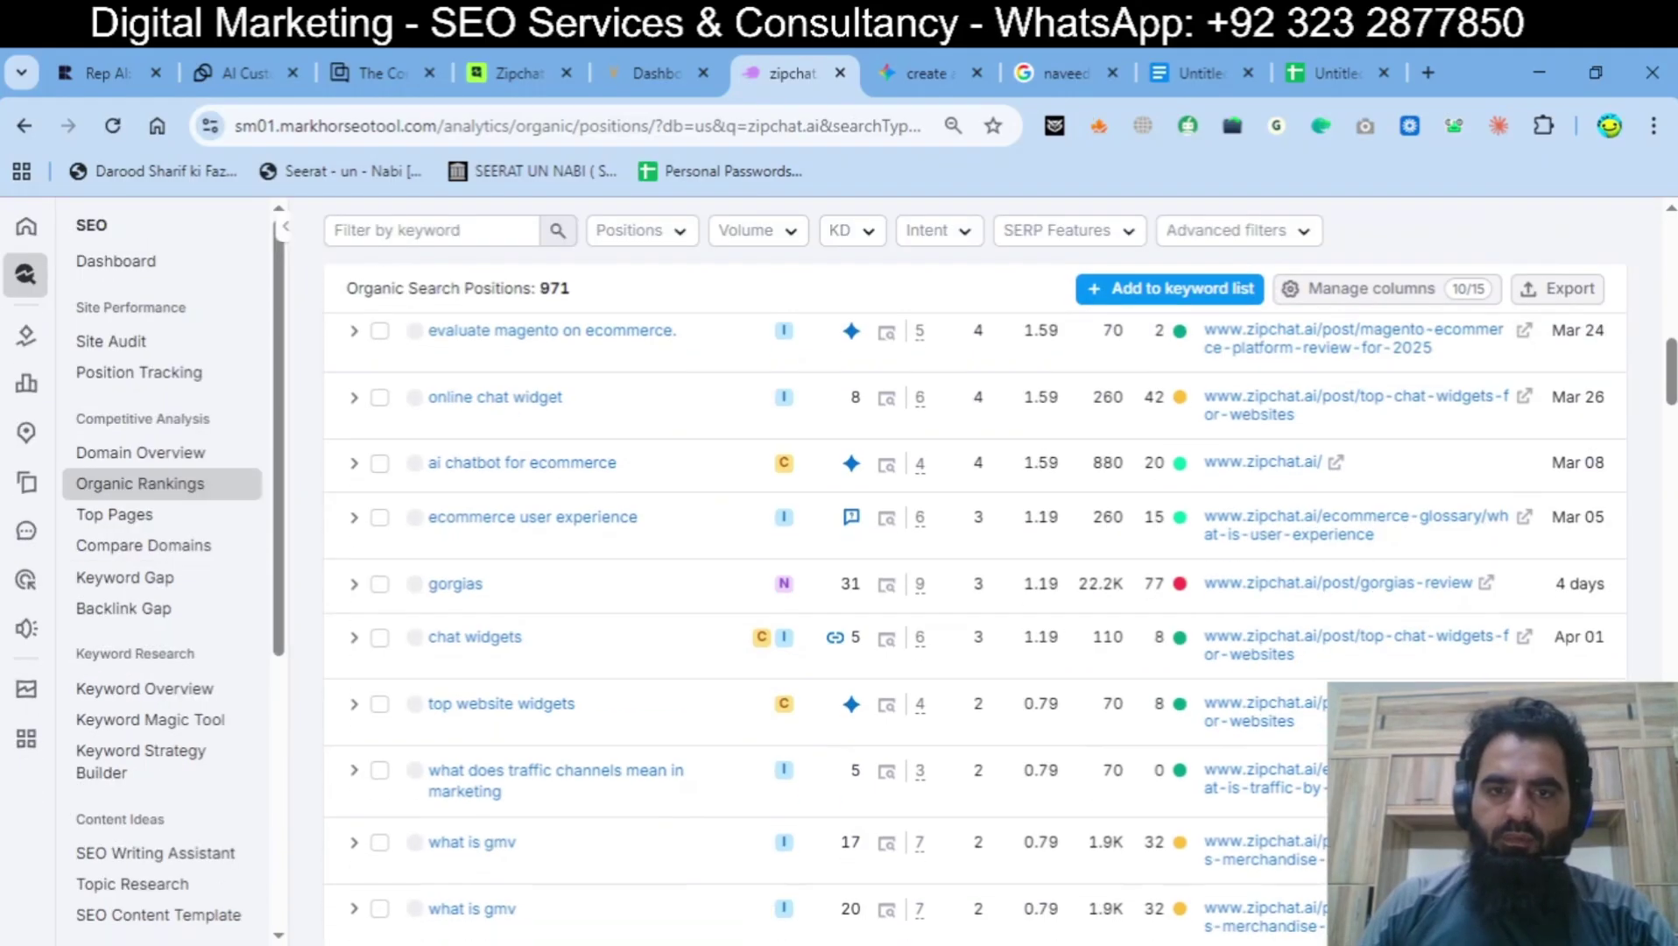
{"action": "scroll", "coordinate": [1671, 490], "scroll_direction": "down", "scroll_amount": 10}
{"action": "scroll", "coordinate": [1671, 477], "scroll_direction": "down", "scroll_amount": 11}
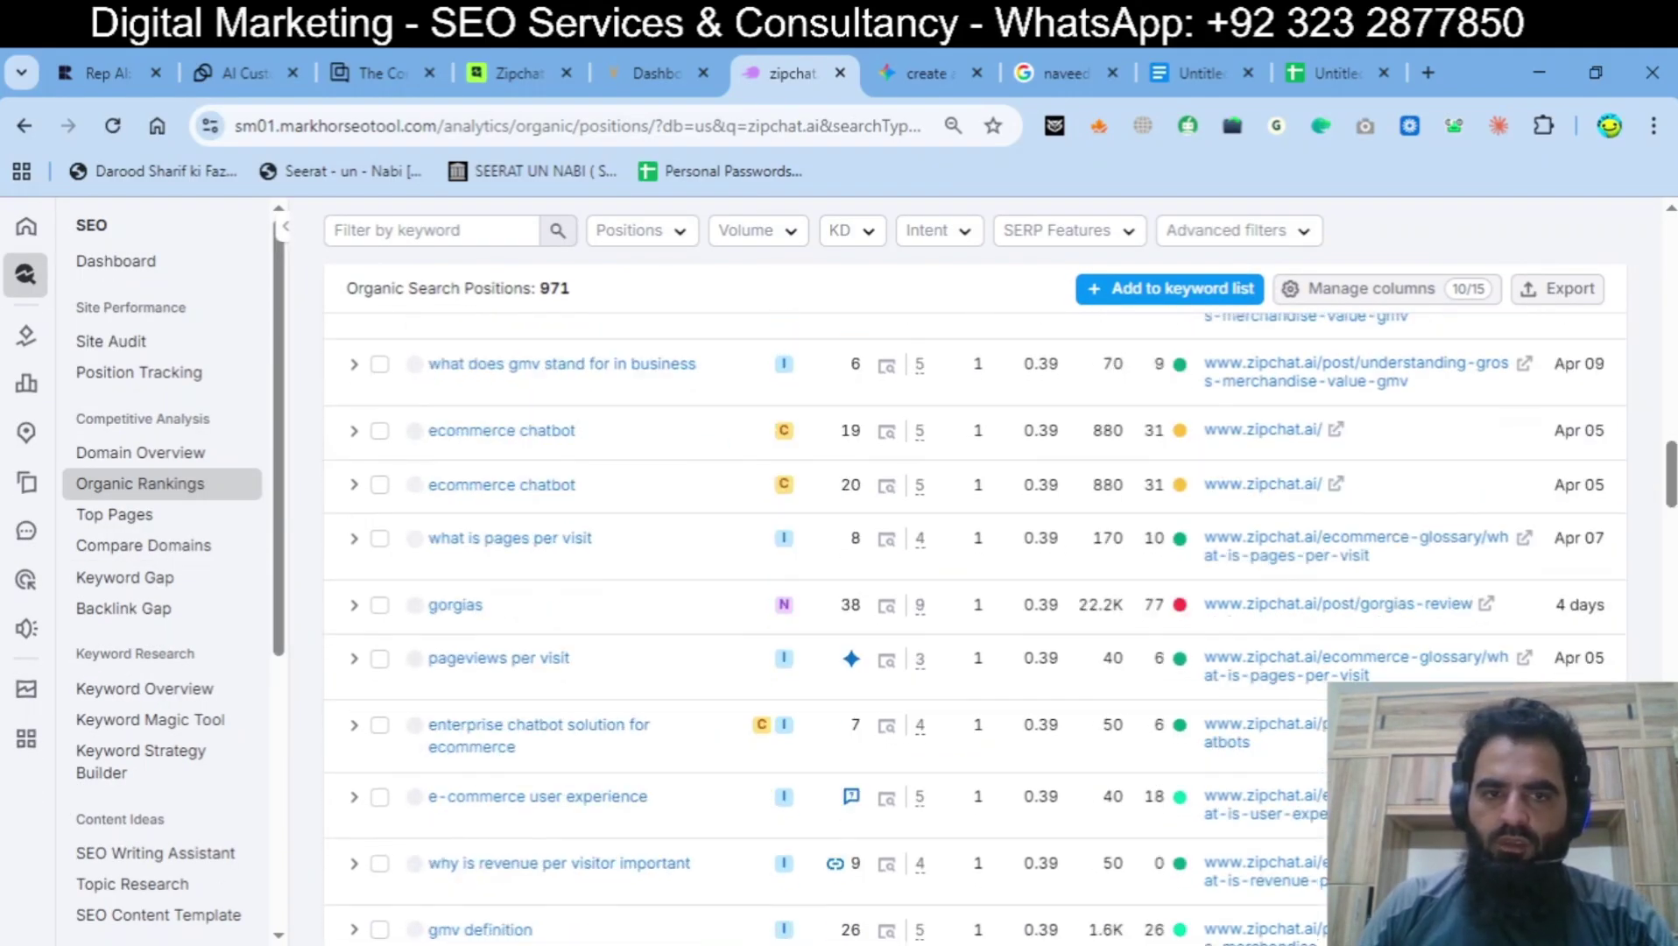
{"action": "scroll", "coordinate": [1672, 491], "scroll_direction": "down", "scroll_amount": 3}
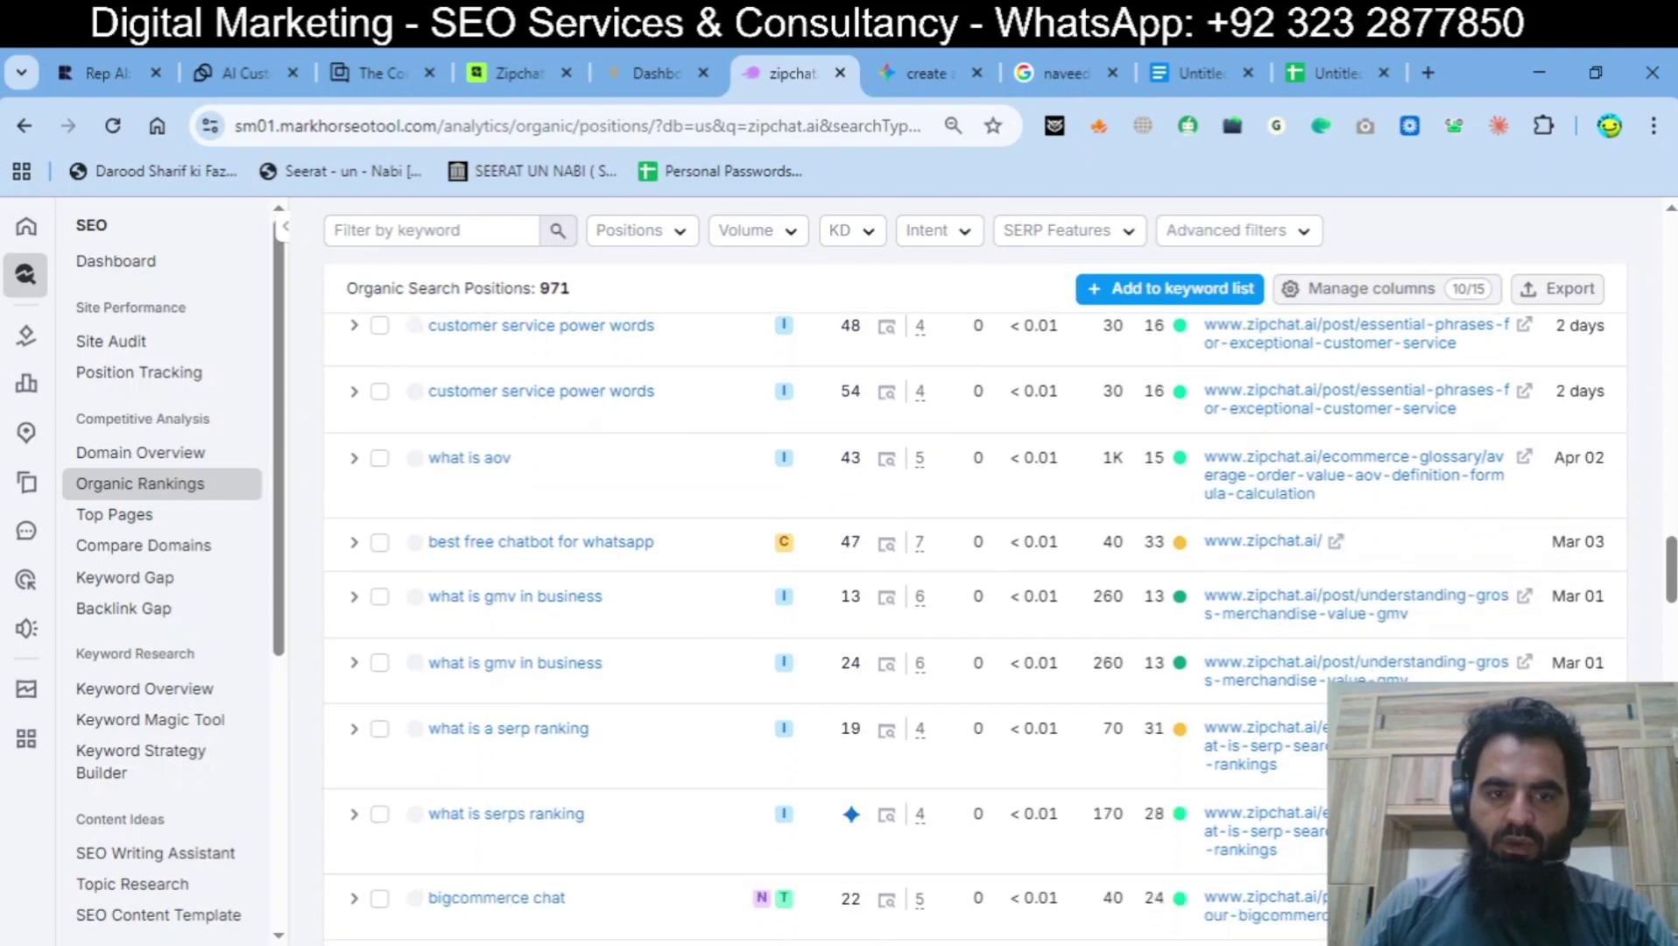
{"action": "scroll", "coordinate": [974, 629], "scroll_direction": "down", "scroll_amount": 1}
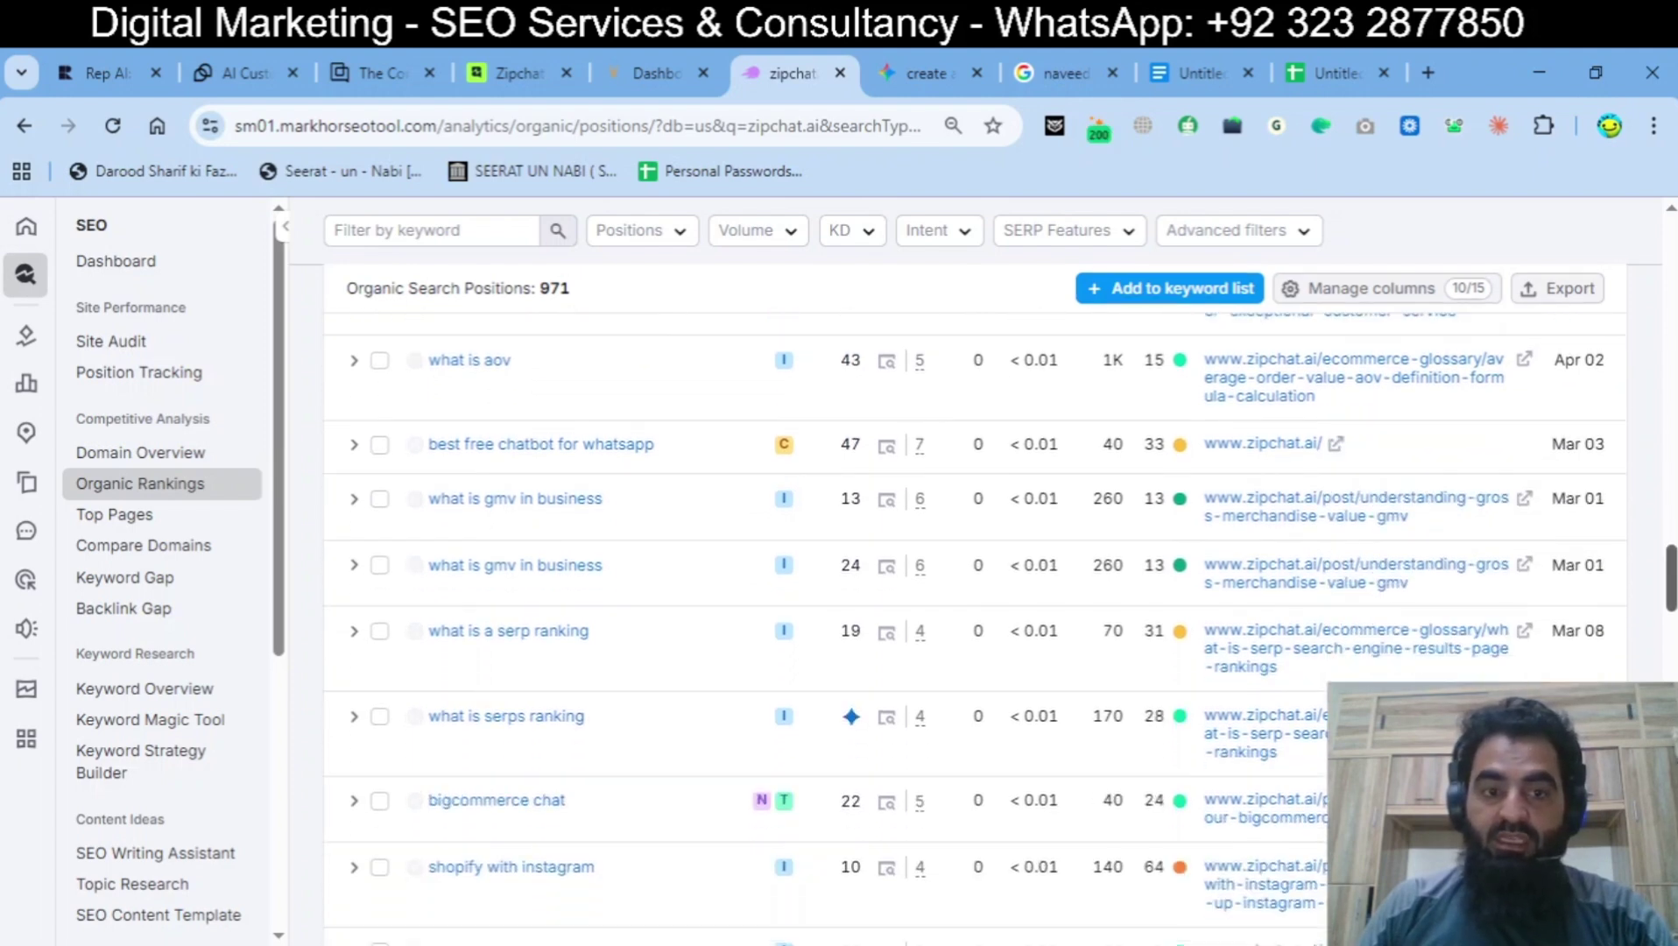
{"action": "scroll", "coordinate": [973, 628], "scroll_direction": "down", "scroll_amount": 3}
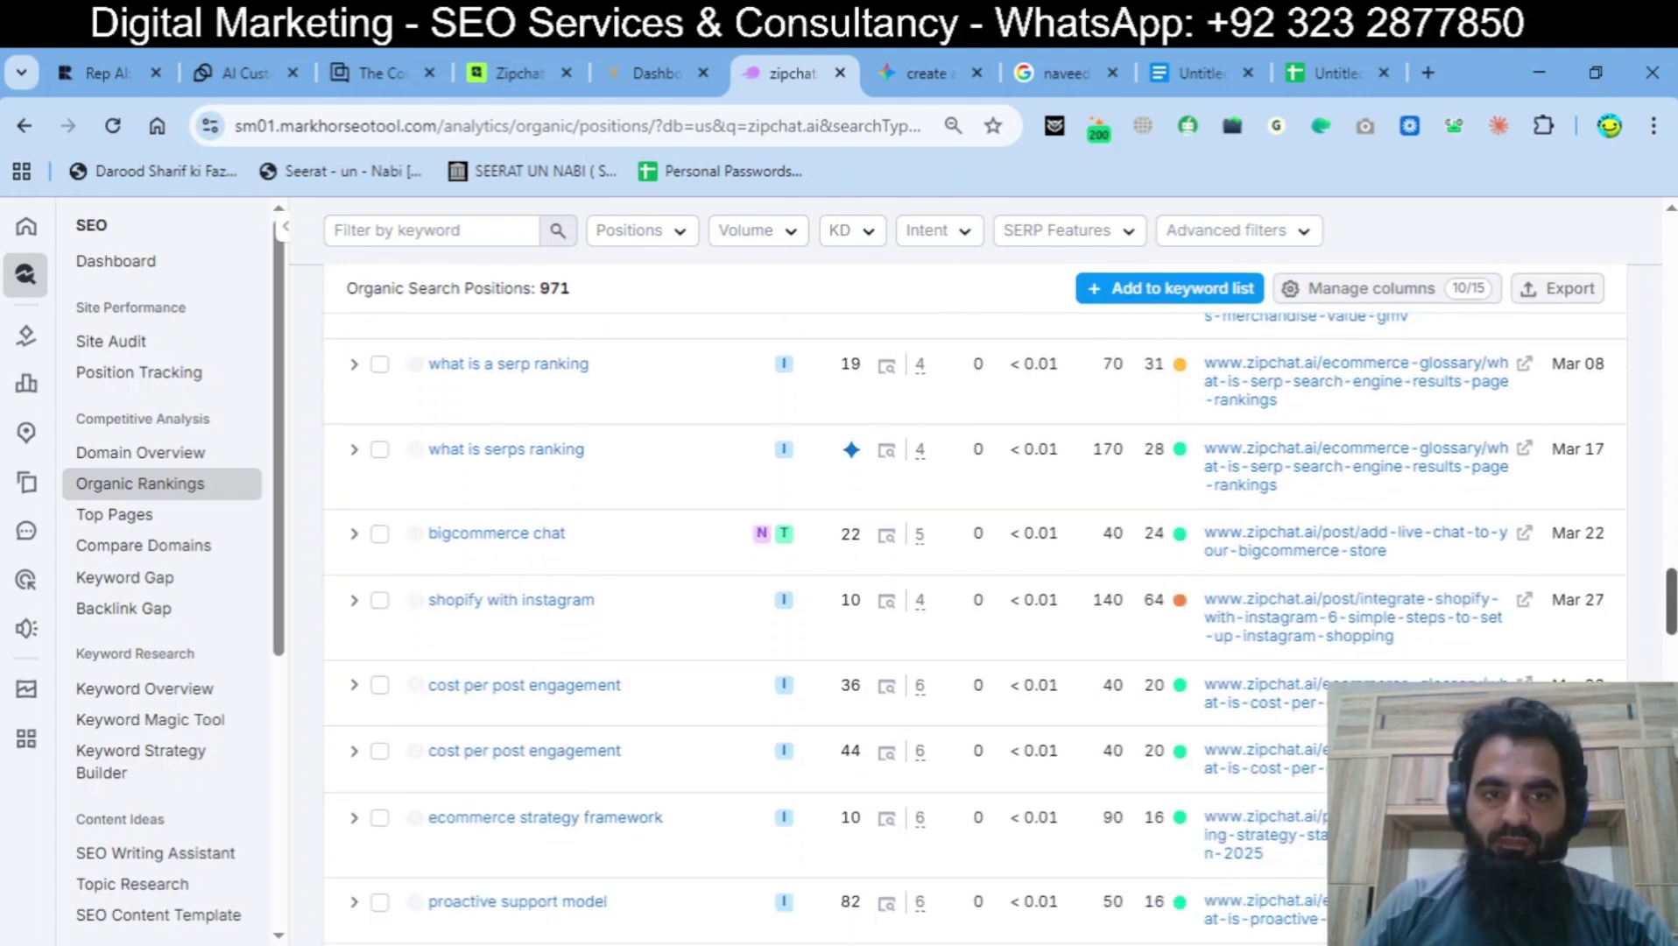
{"action": "scroll", "coordinate": [974, 628], "scroll_direction": "down", "scroll_amount": 3}
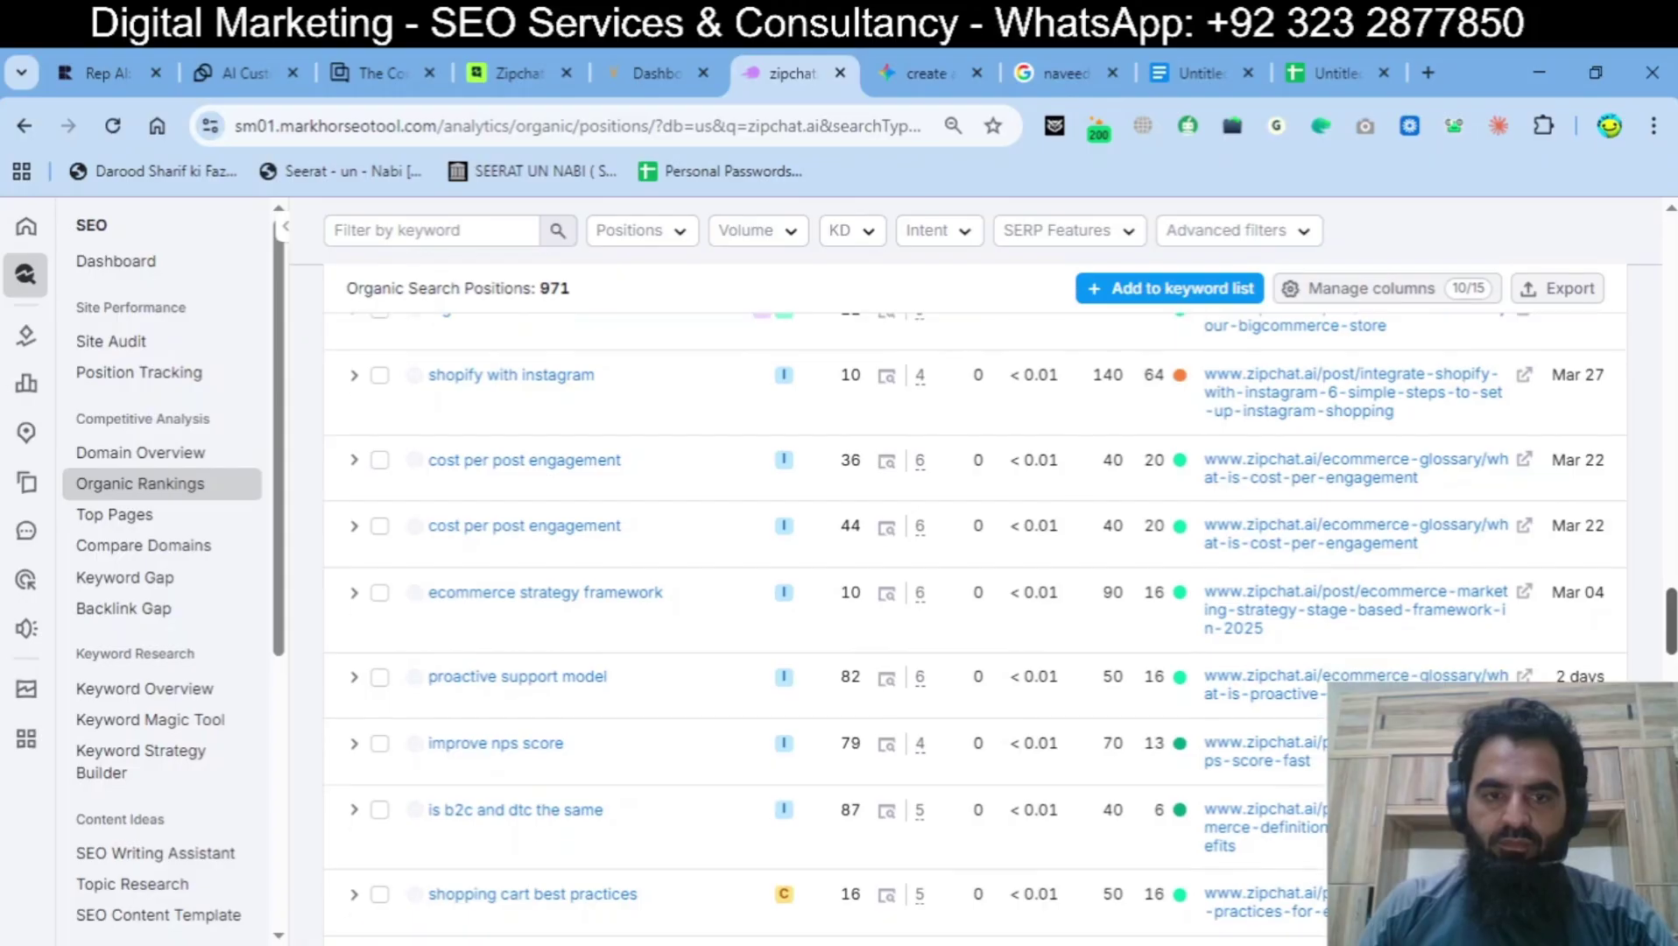
{"action": "scroll", "coordinate": [973, 629], "scroll_direction": "down", "scroll_amount": 1}
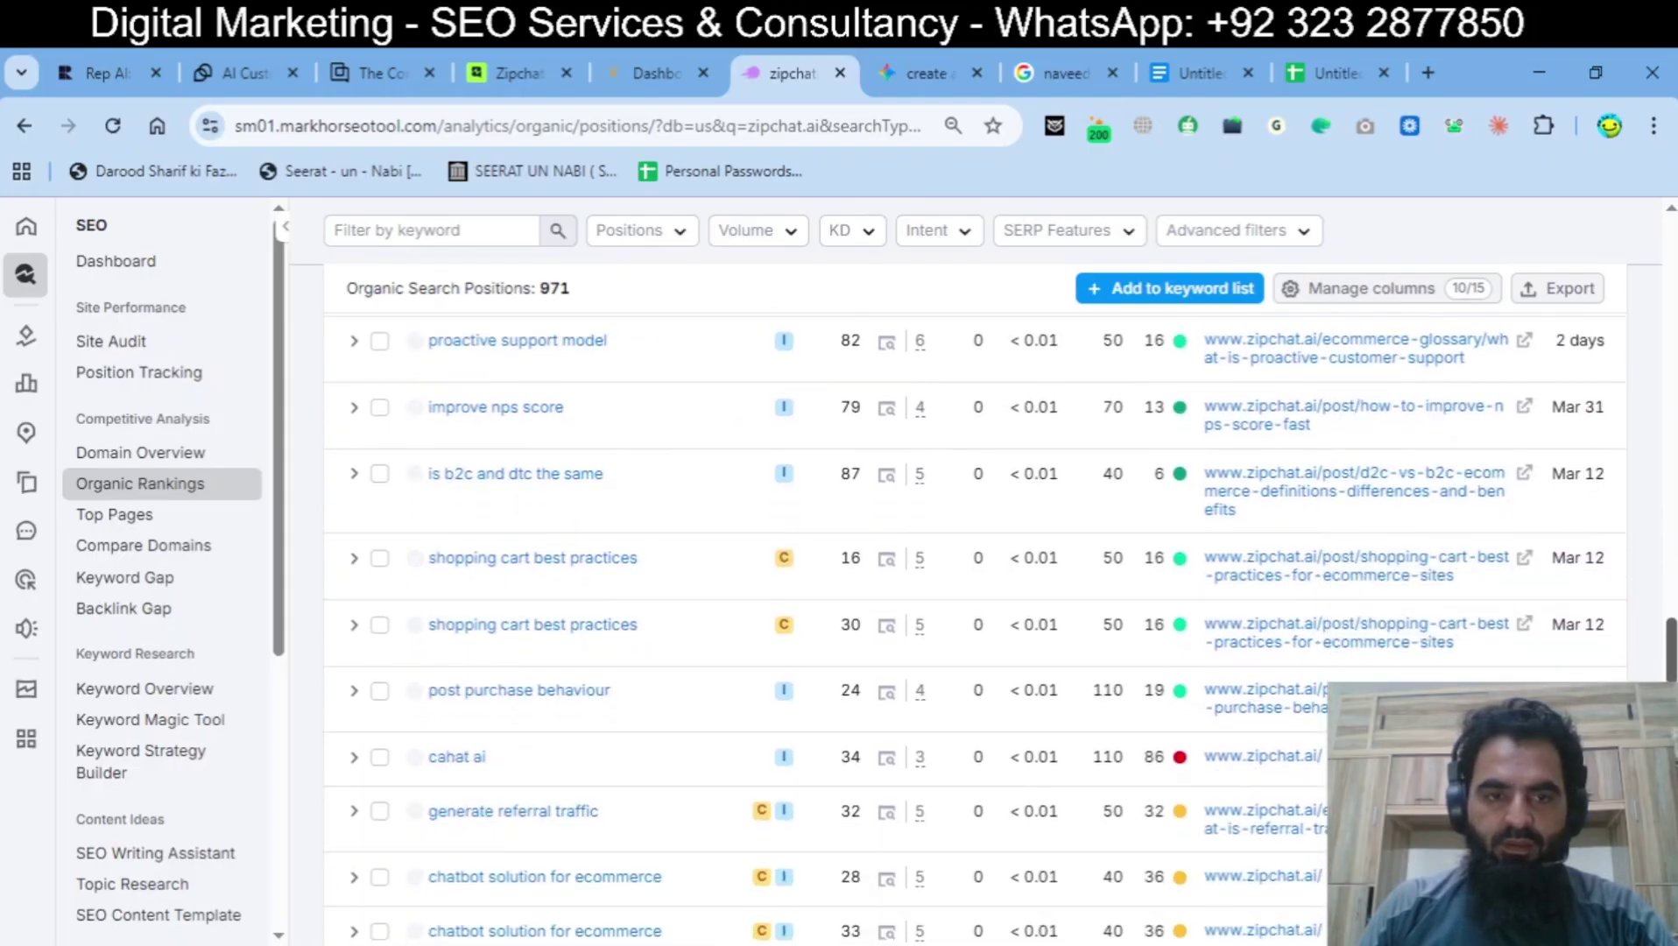
{"action": "scroll", "coordinate": [974, 628], "scroll_direction": "down", "scroll_amount": 4}
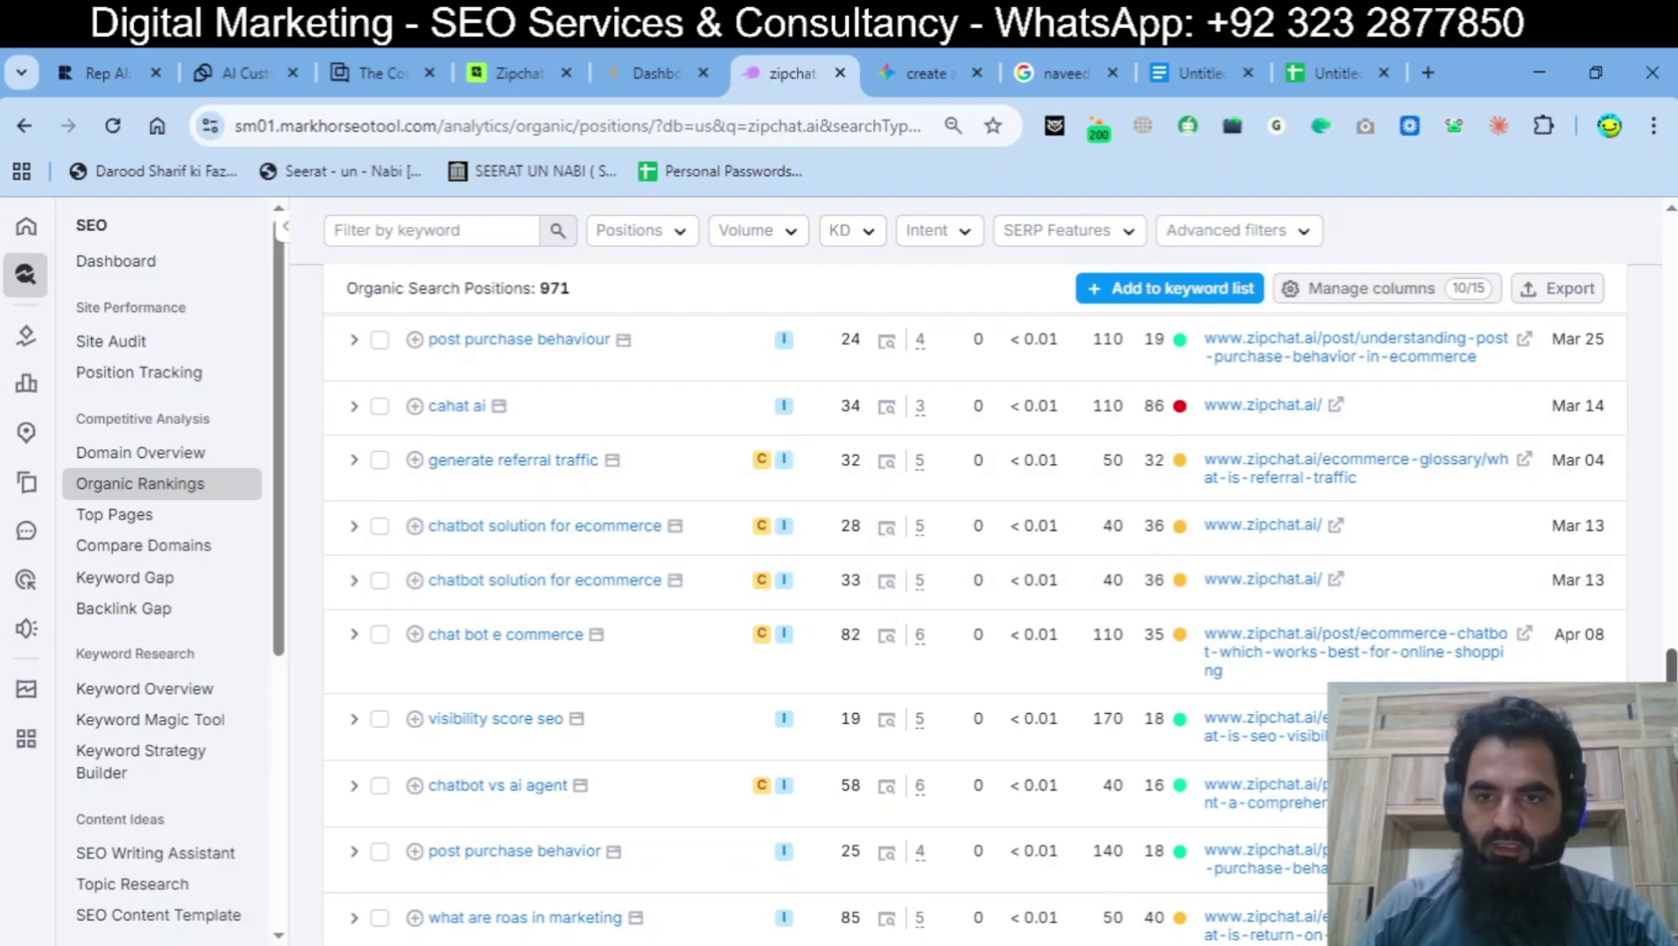
{"action": "scroll", "coordinate": [843, 497], "scroll_direction": "down", "scroll_amount": 1}
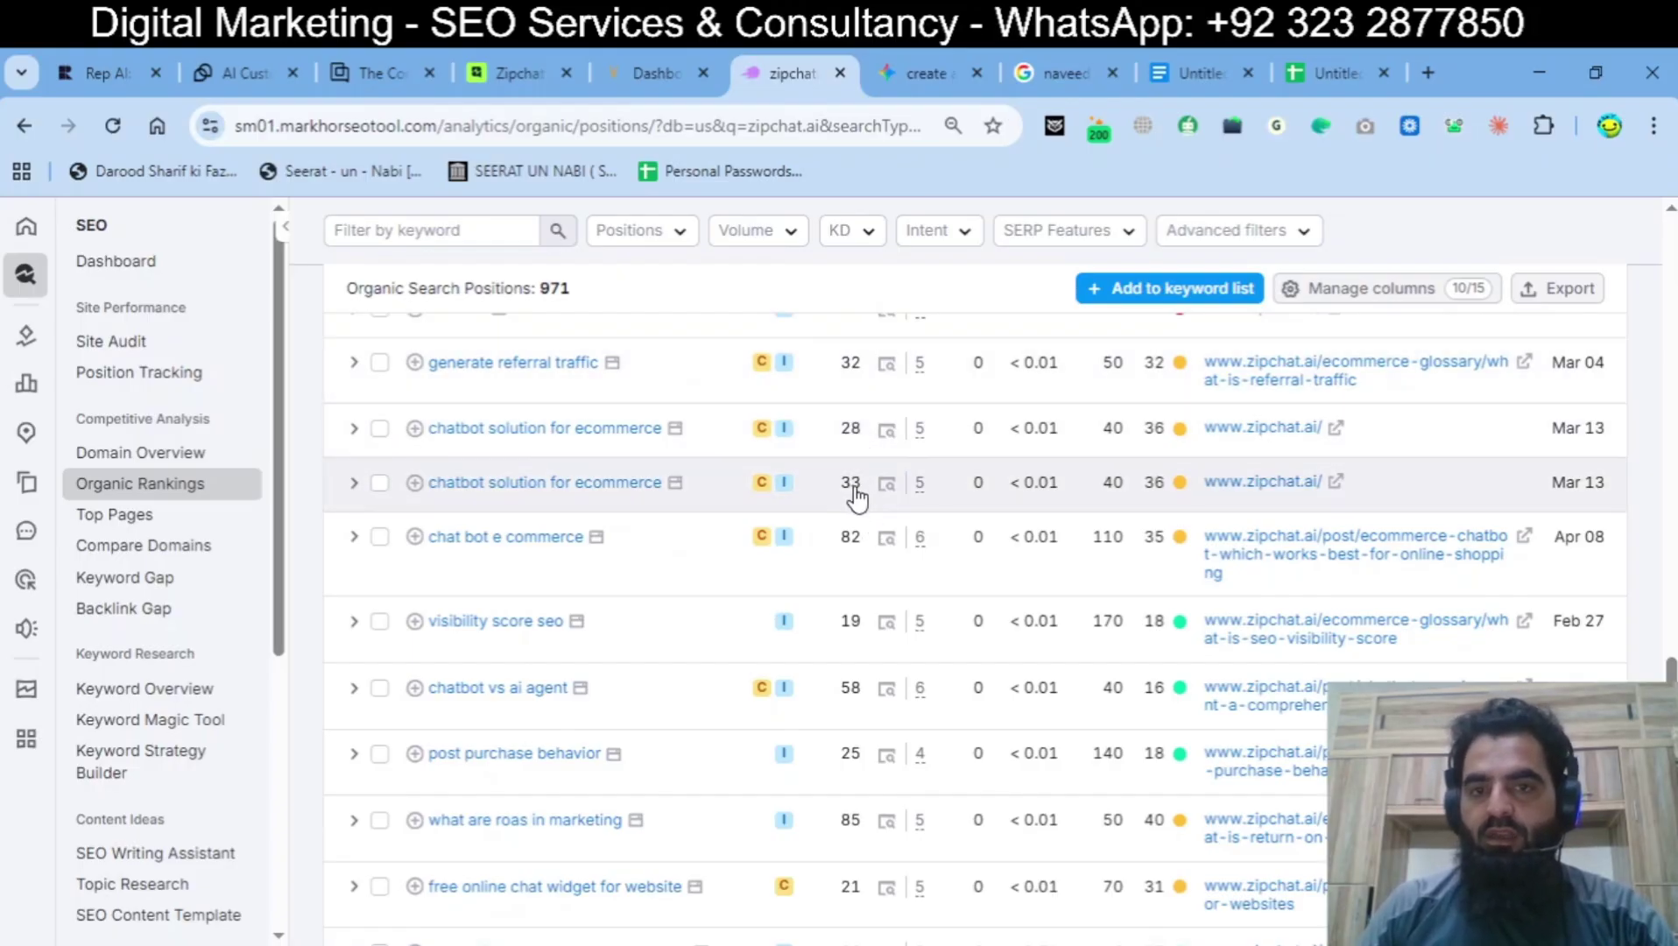
{"action": "scroll", "coordinate": [875, 569], "scroll_direction": "down", "scroll_amount": 5}
Step: Return to the Zipchat site and examine its footer links and the Solutions and Product page listings
{"action": "left_click", "coordinate": [517, 72]}
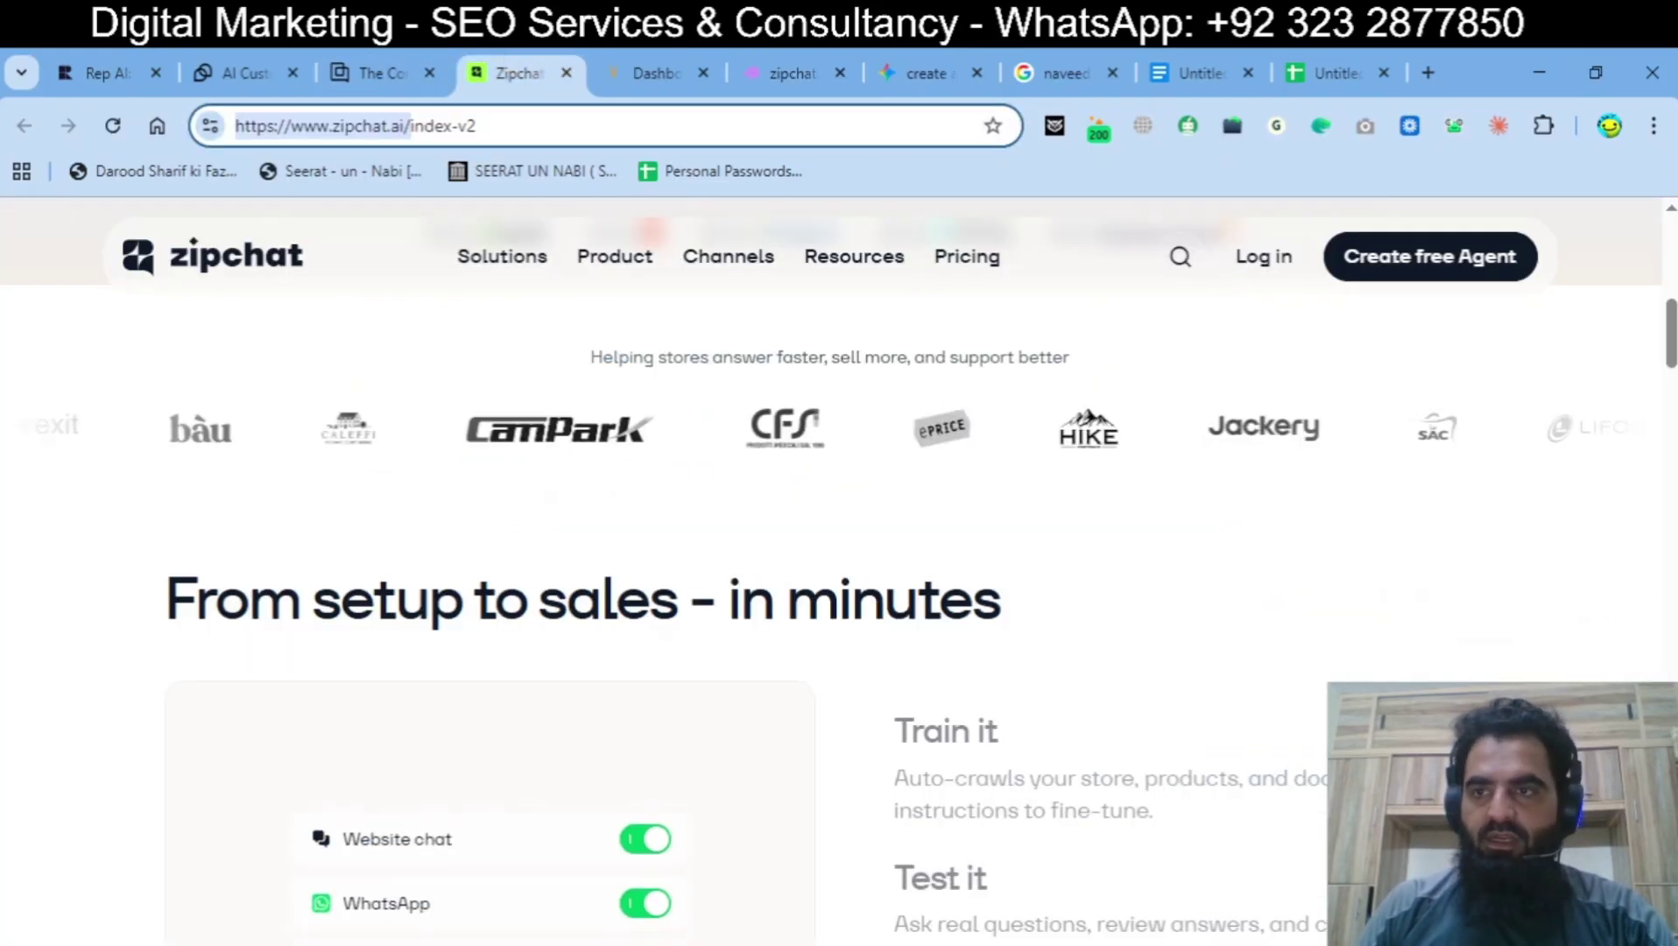
{"action": "scroll", "coordinate": [956, 843], "scroll_direction": "down", "scroll_amount": 15}
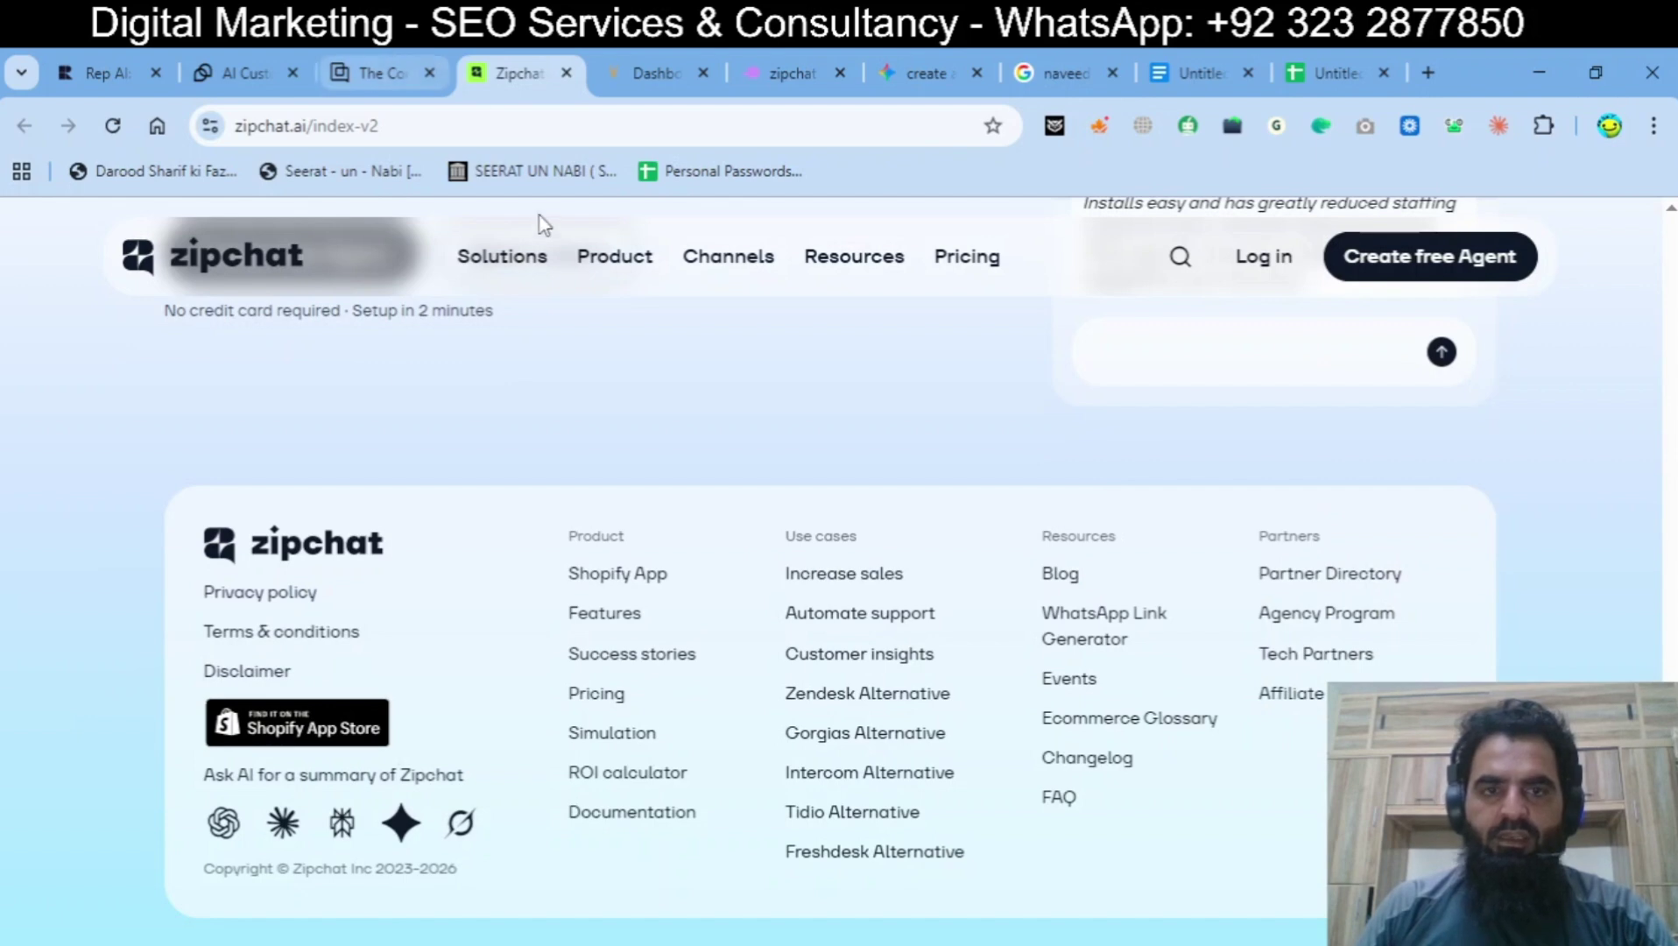
{"action": "mouse_move", "coordinate": [515, 260]}
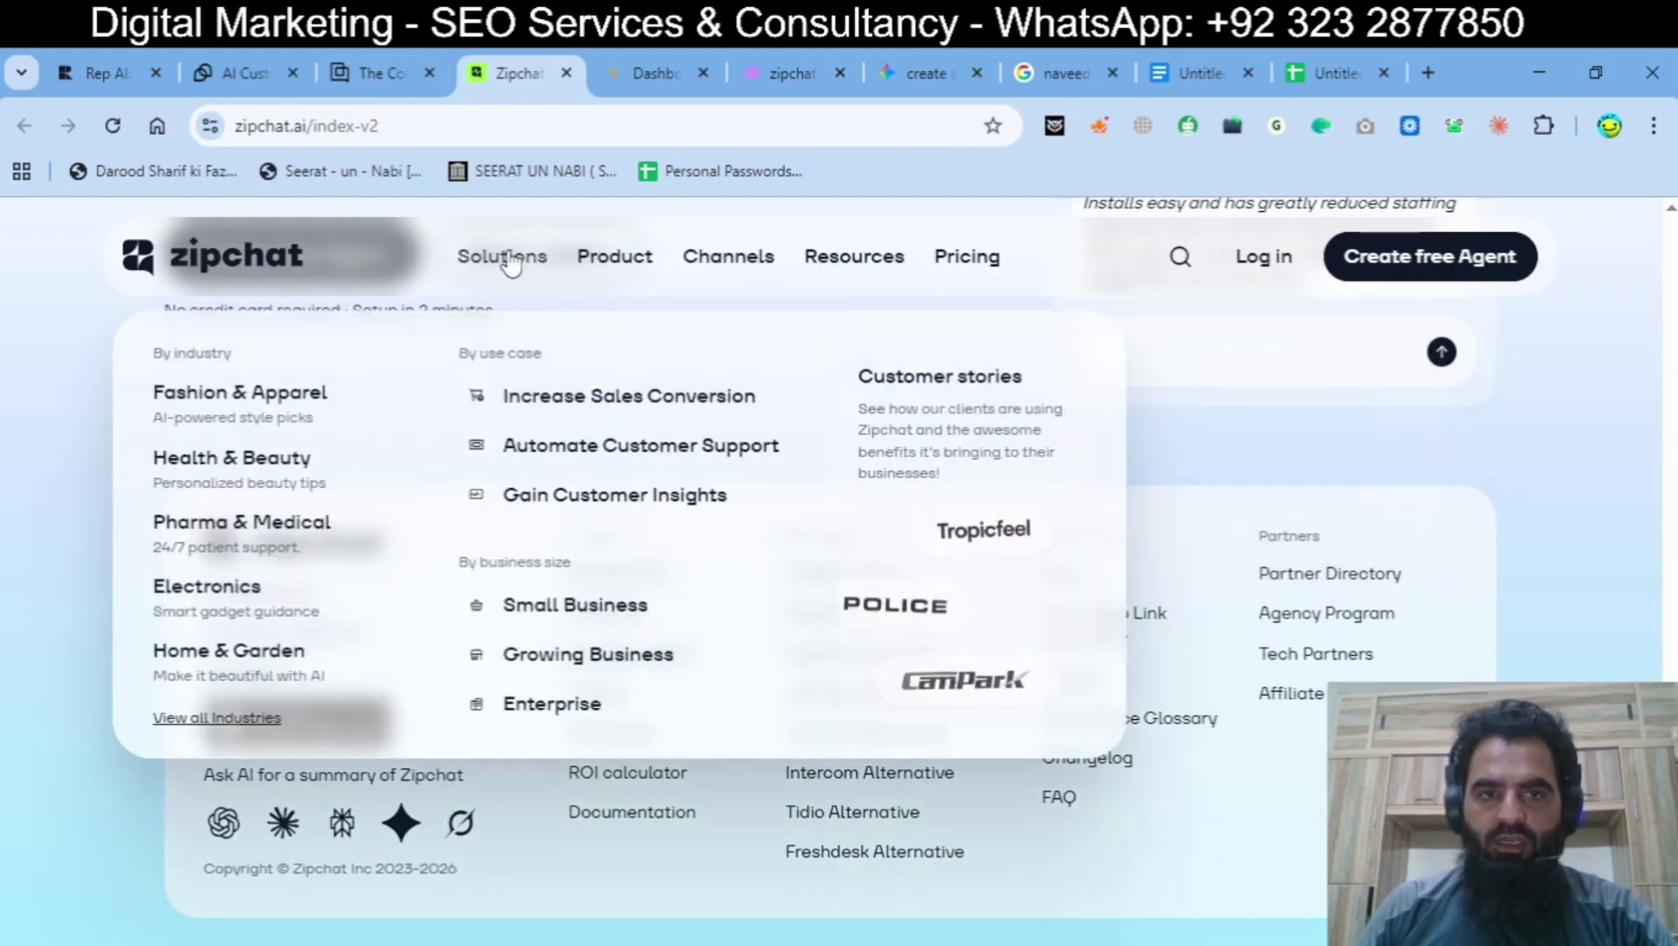
{"action": "mouse_move", "coordinate": [618, 262]}
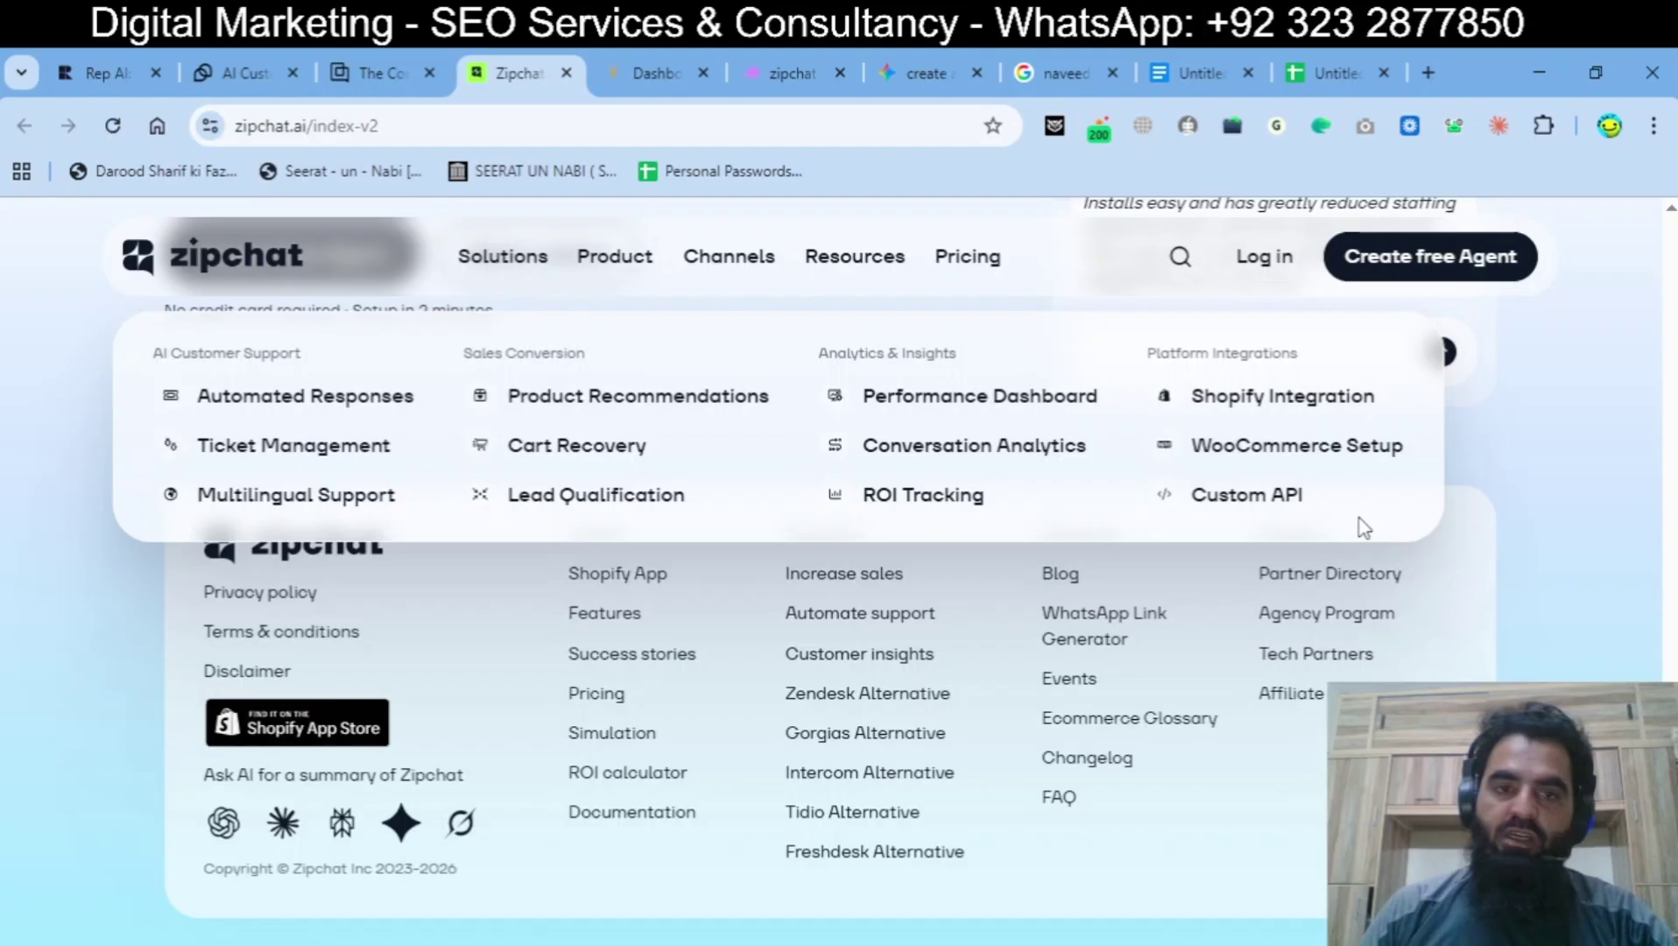
Step: Close the Zipchat site and examine the product, industry and comparison links in the Gorgias footer
{"action": "key", "text": "ctrl+w"}
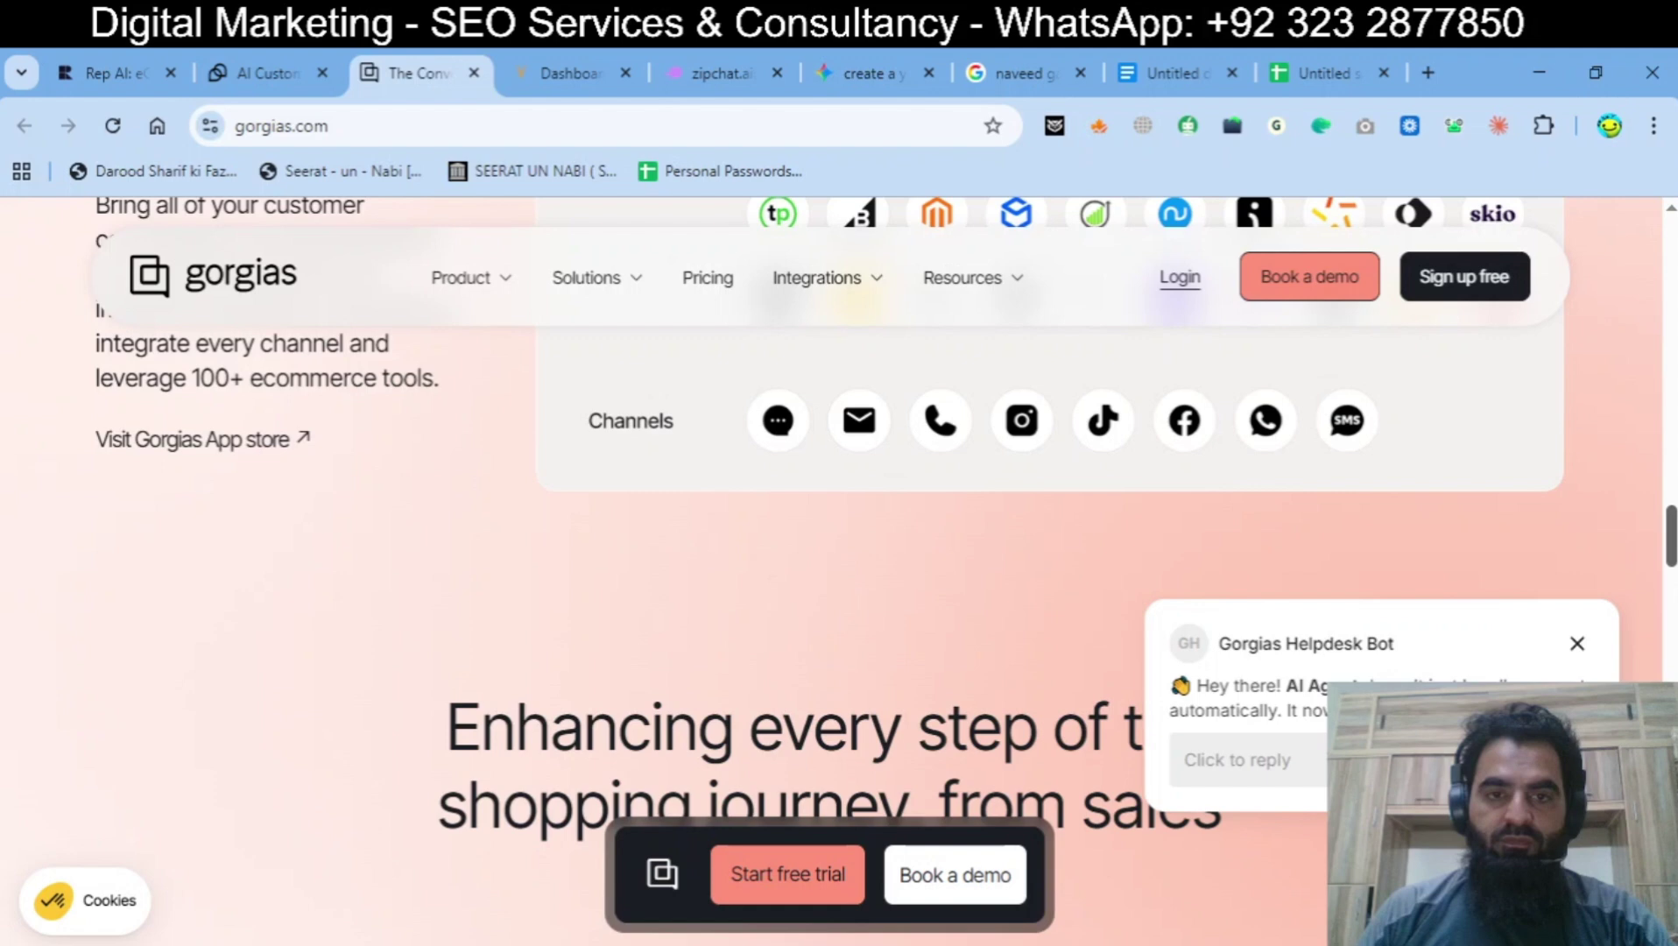
{"action": "scroll", "coordinate": [1018, 848], "scroll_direction": "down", "scroll_amount": 10}
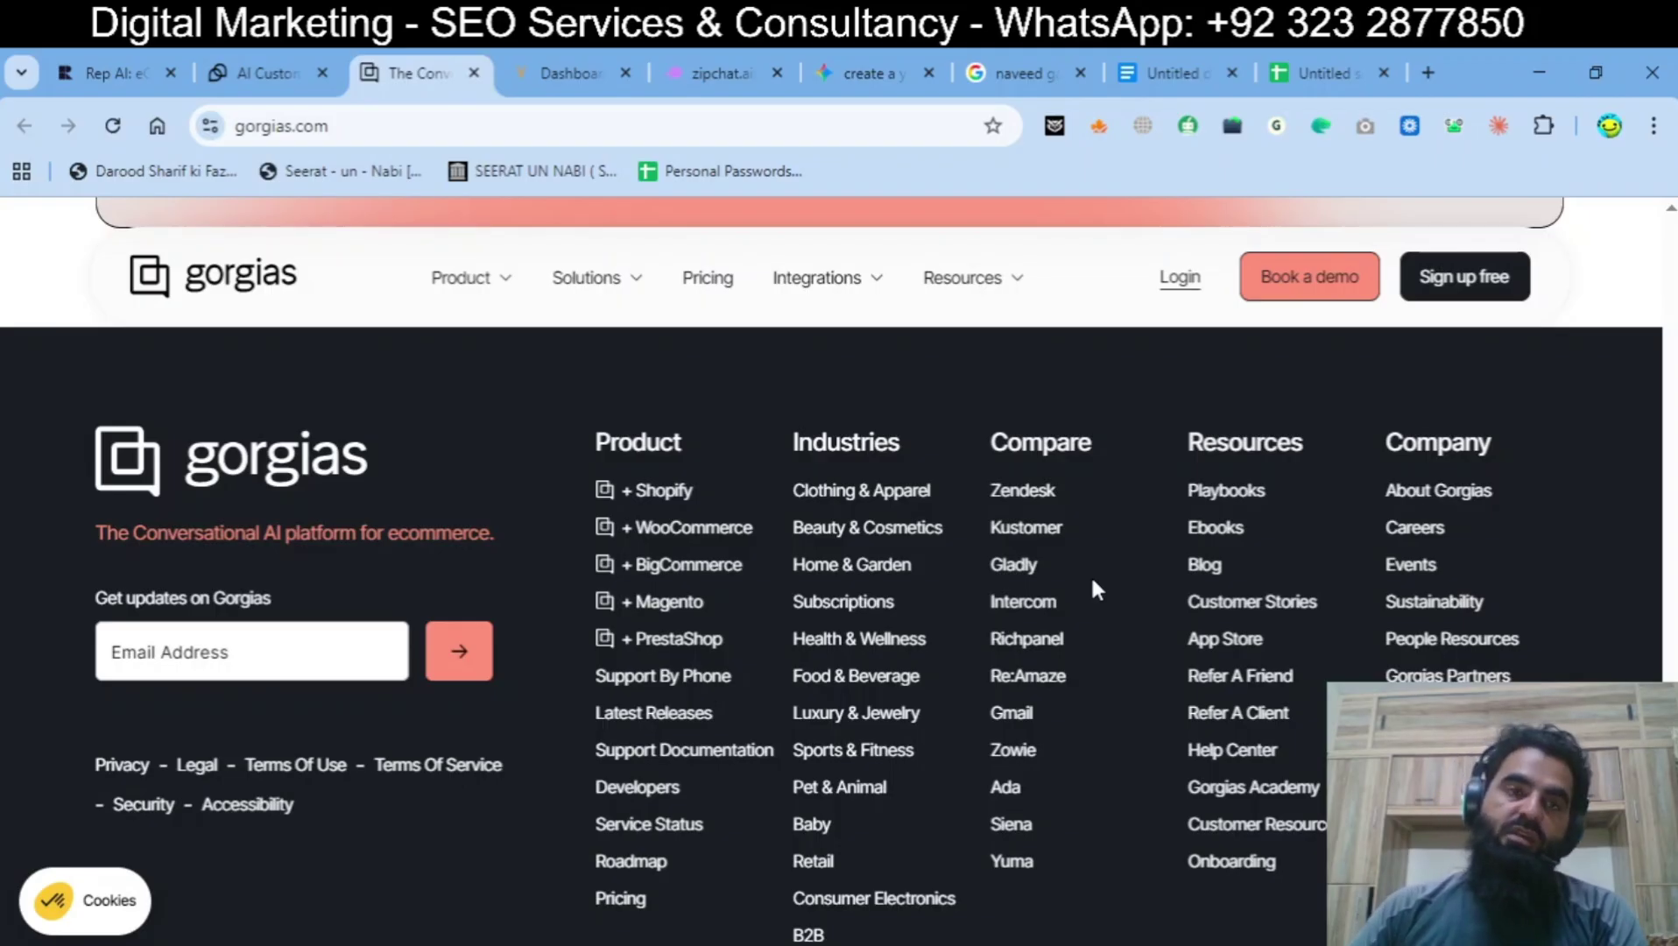
Step: Examine Tidio's Lyro AI Agent pages and its Product listings, including Live Chat, Help Desk and Integrations
{"action": "left_click", "coordinate": [296, 85]}
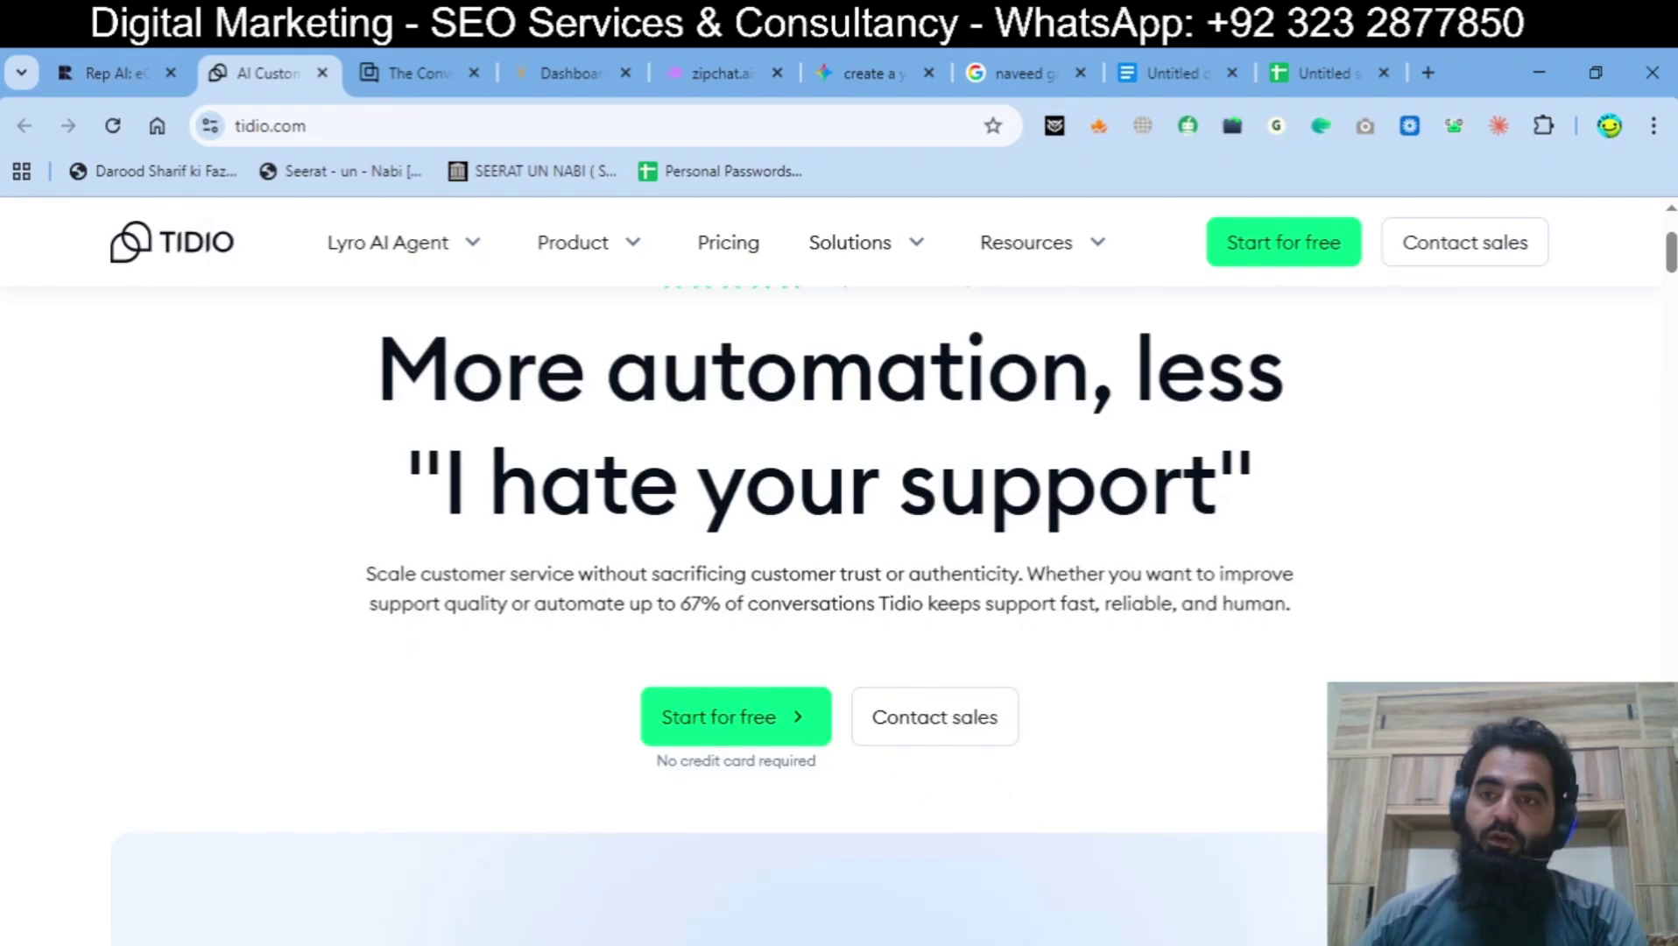
{"action": "scroll", "coordinate": [832, 542], "scroll_direction": "down", "scroll_amount": 6}
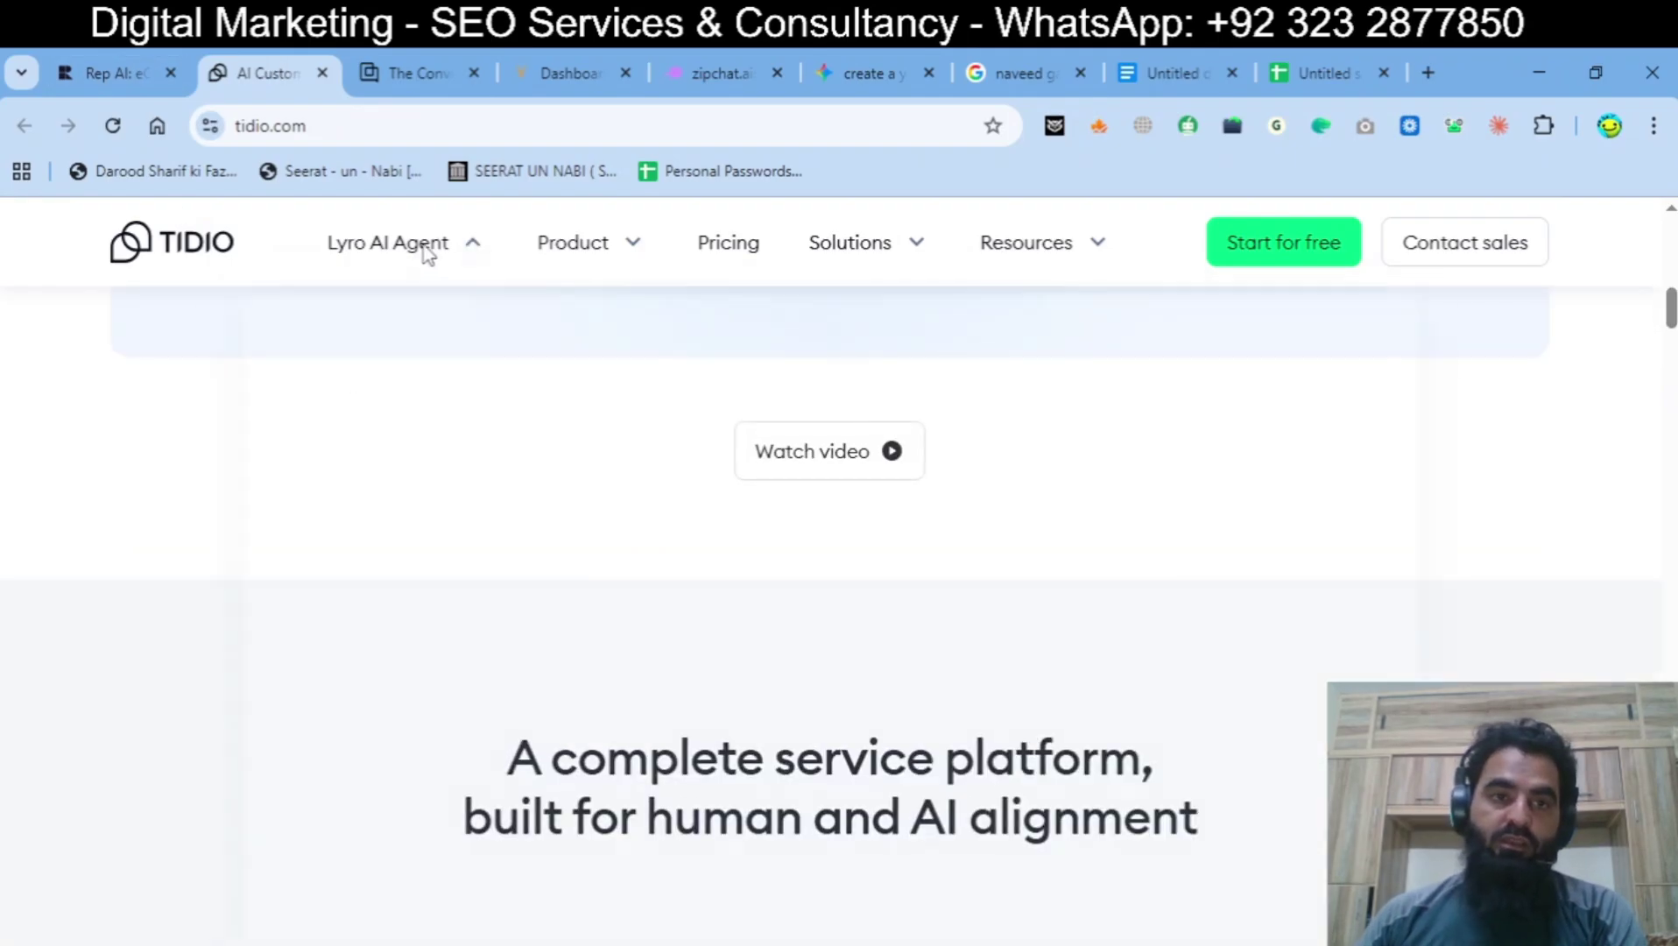
{"action": "mouse_move", "coordinate": [428, 252]}
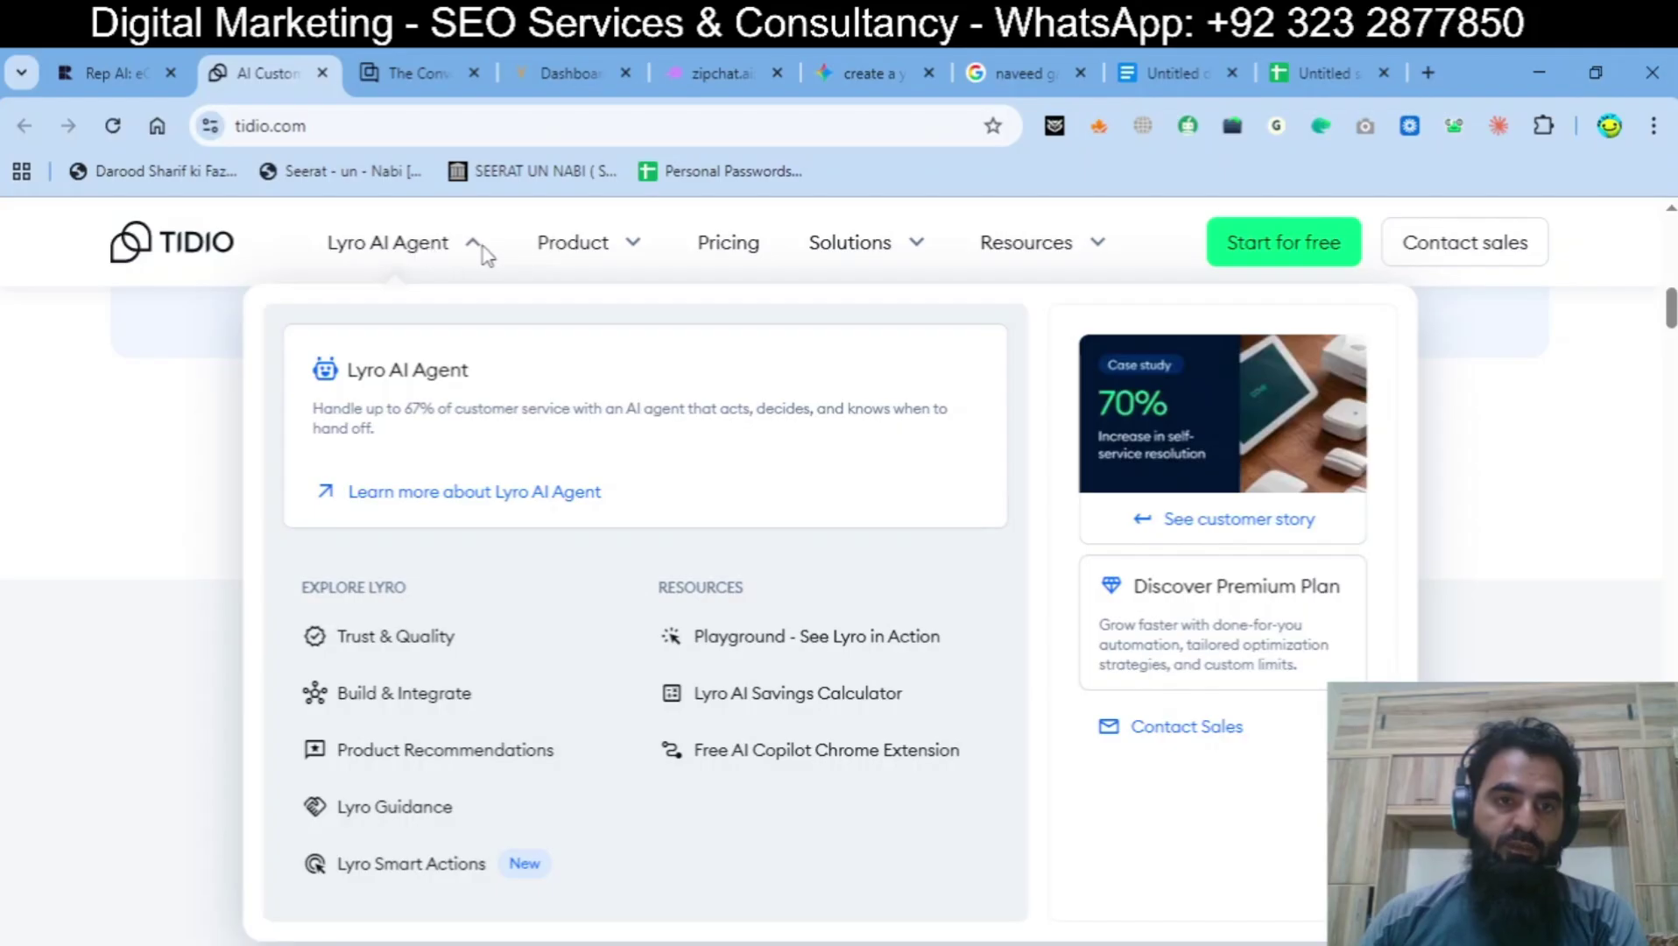
{"action": "mouse_move", "coordinate": [577, 258]}
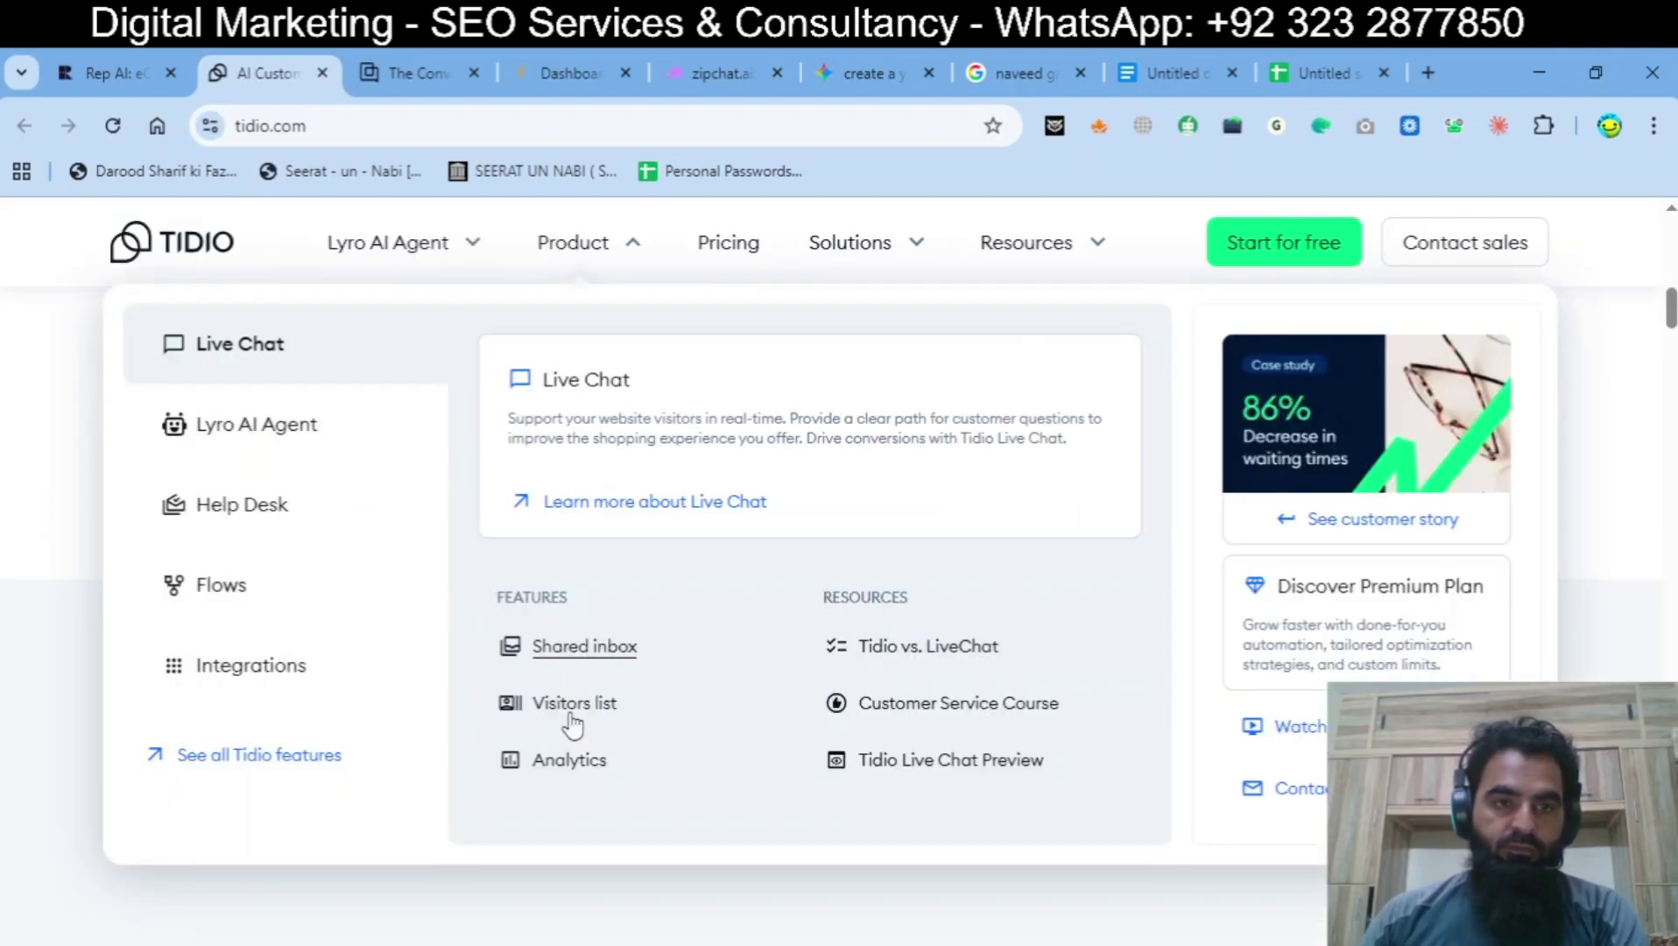
{"action": "mouse_move", "coordinate": [330, 452]}
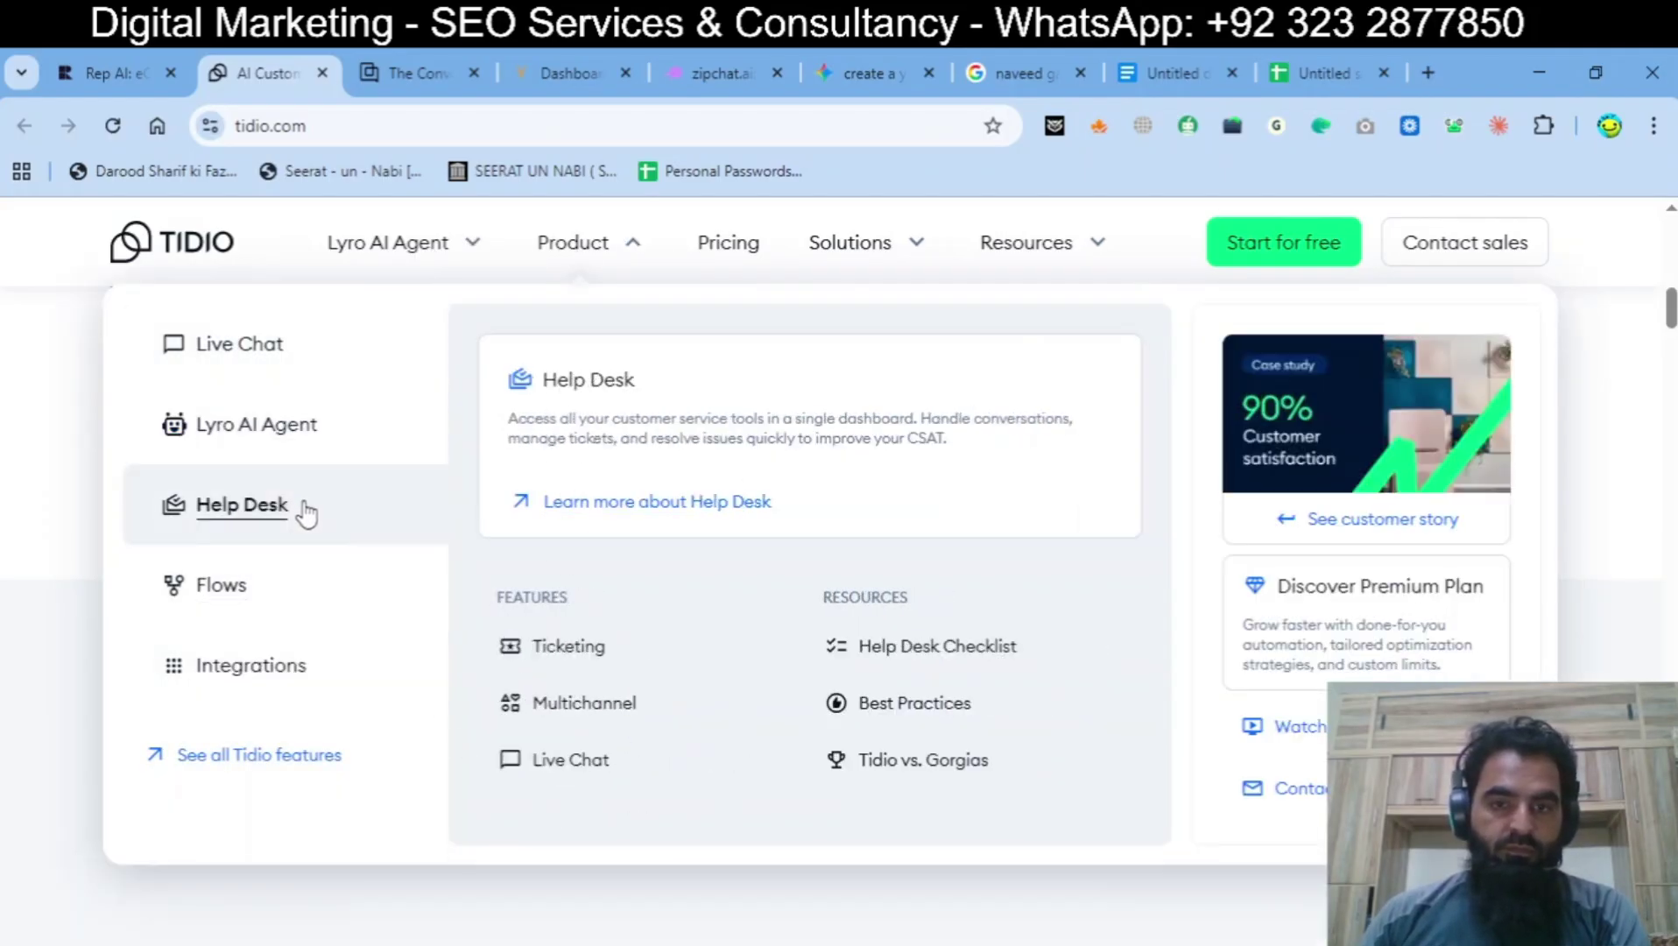
{"action": "mouse_move", "coordinate": [273, 580]}
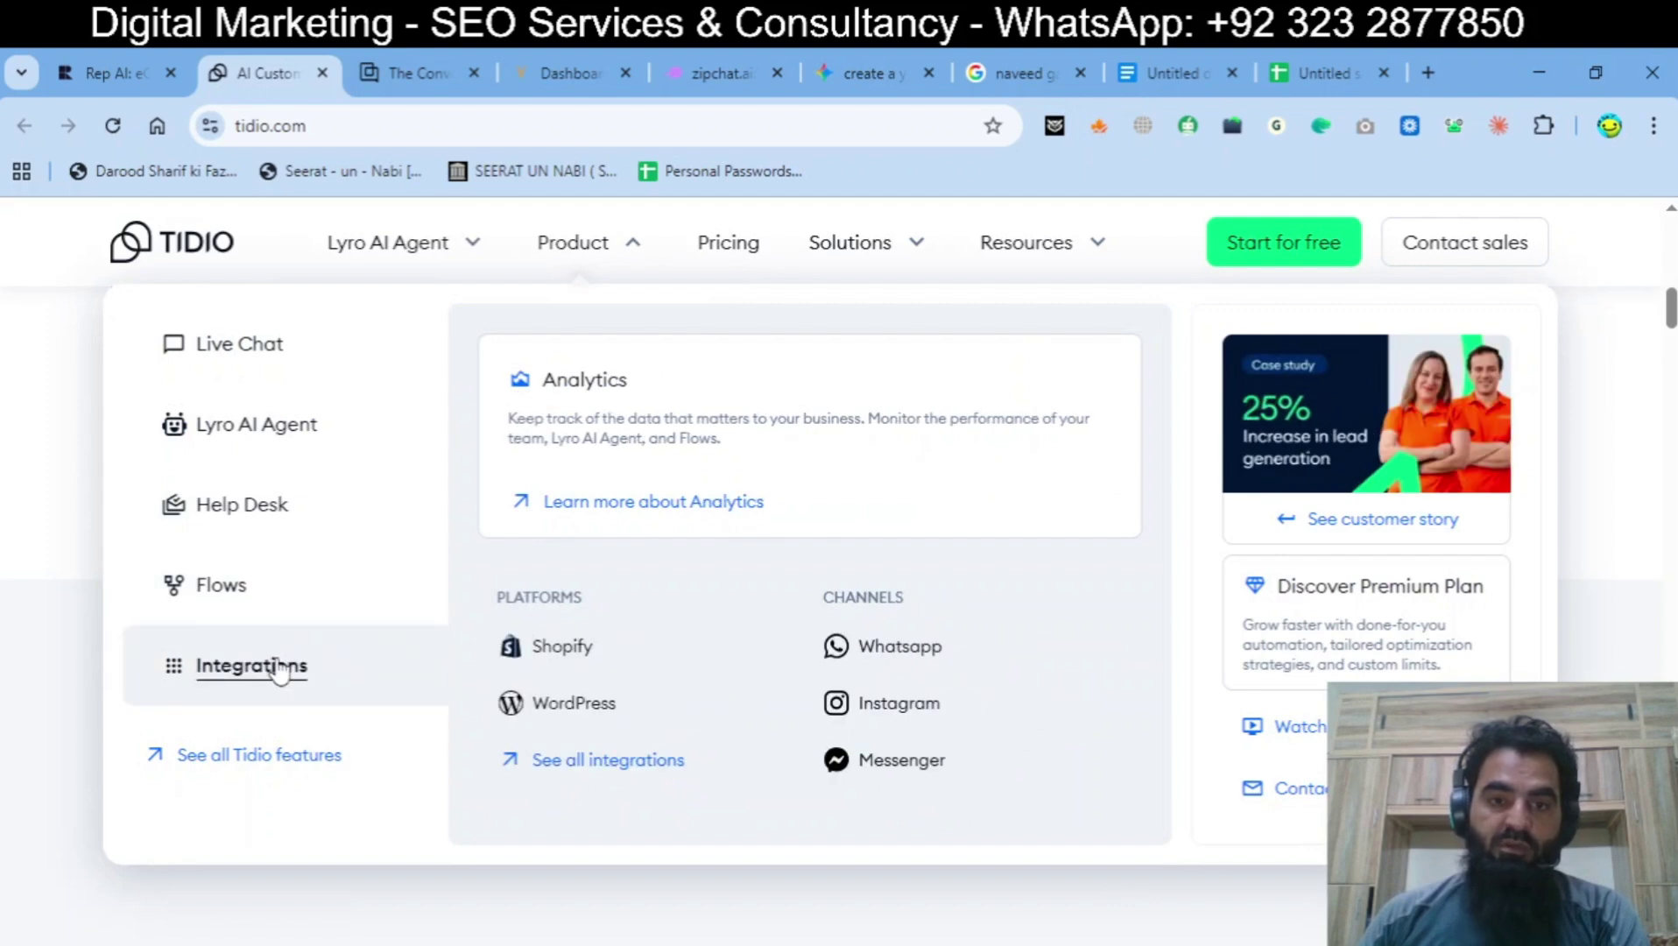
Step: Open Tidio's full integrations page and examine its listed apps, integration categories and main heading
{"action": "mouse_move", "coordinate": [258, 665]}
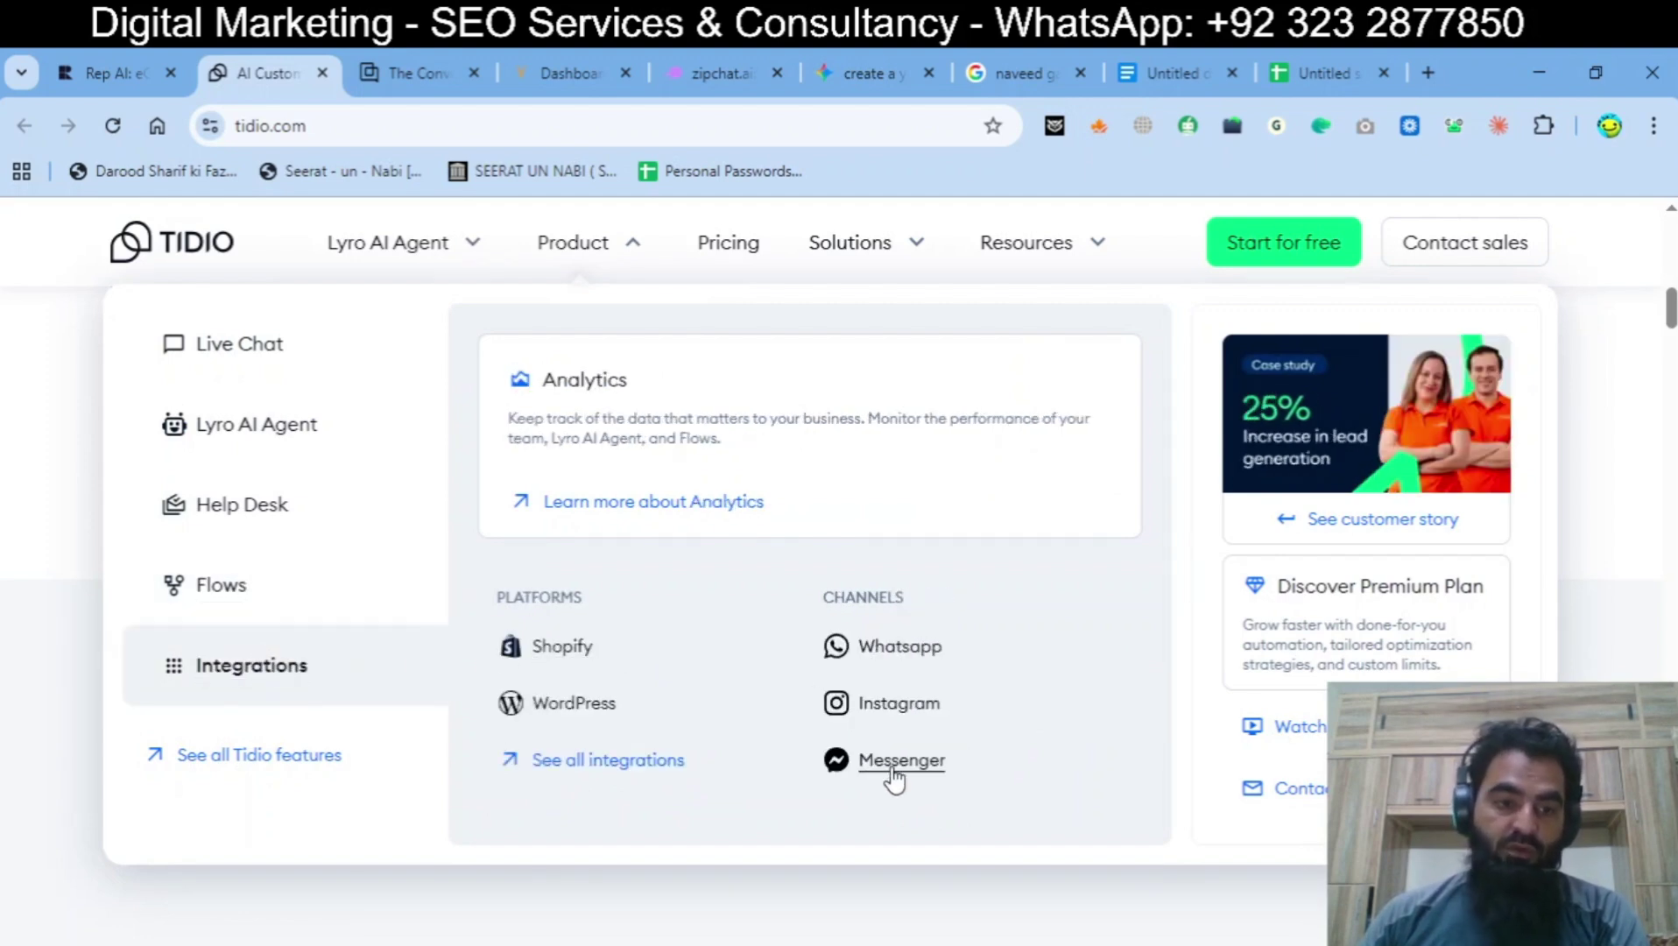
{"action": "left_click", "coordinate": [590, 764]}
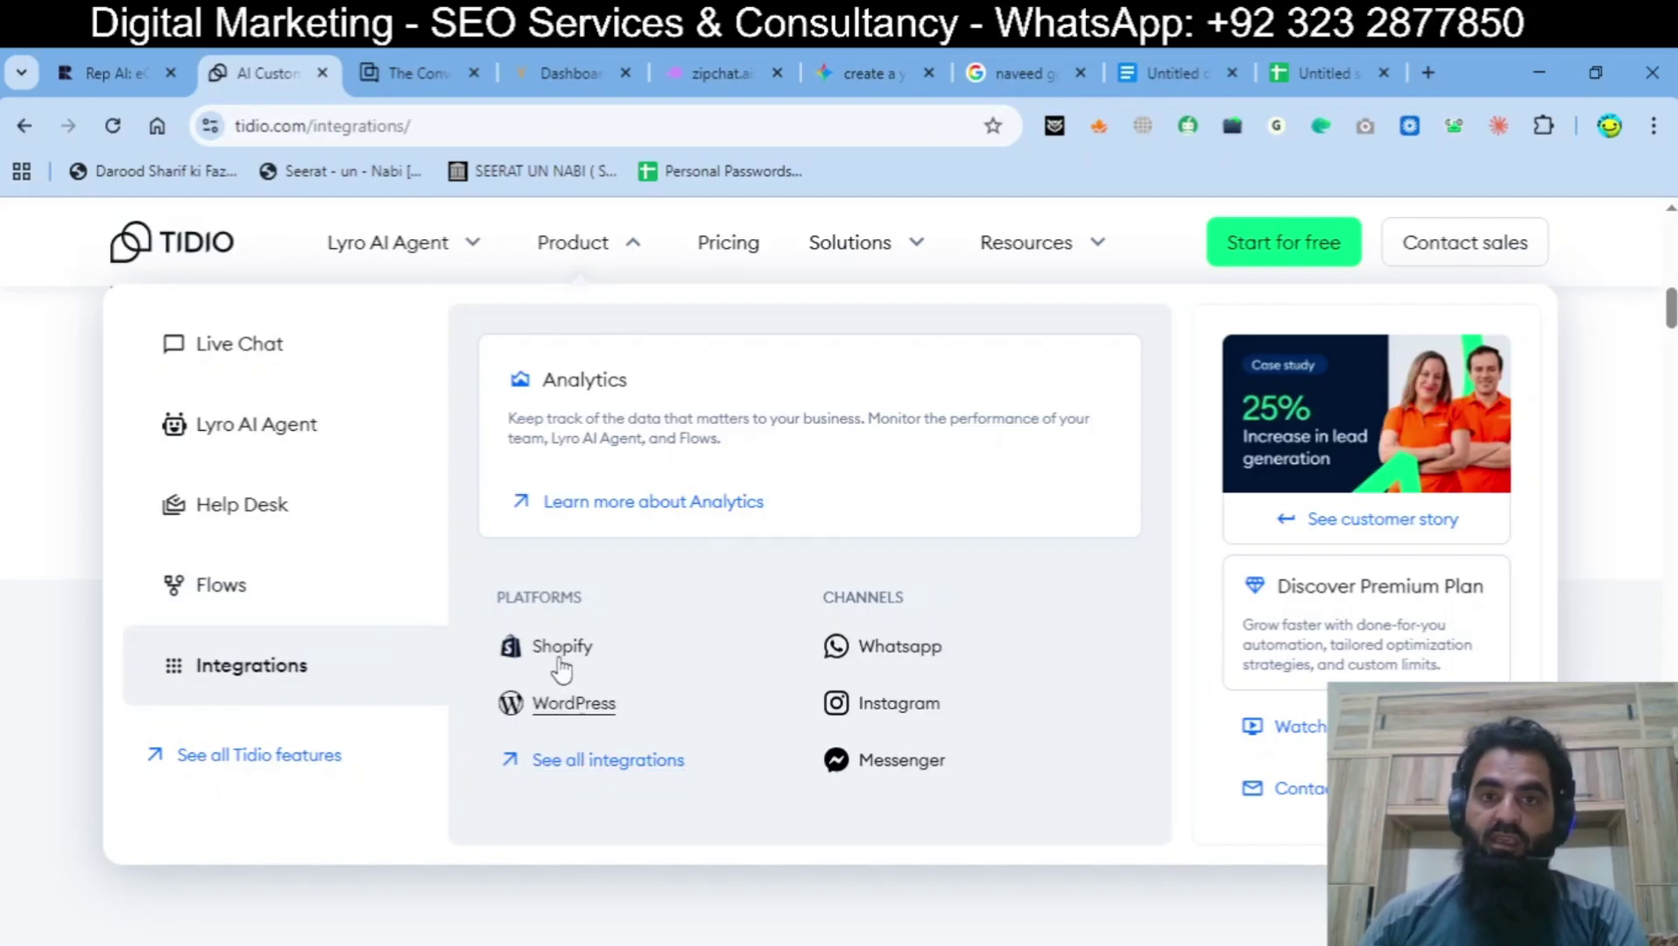
{"action": "scroll", "coordinate": [1646, 297], "scroll_direction": "down", "scroll_amount": 6}
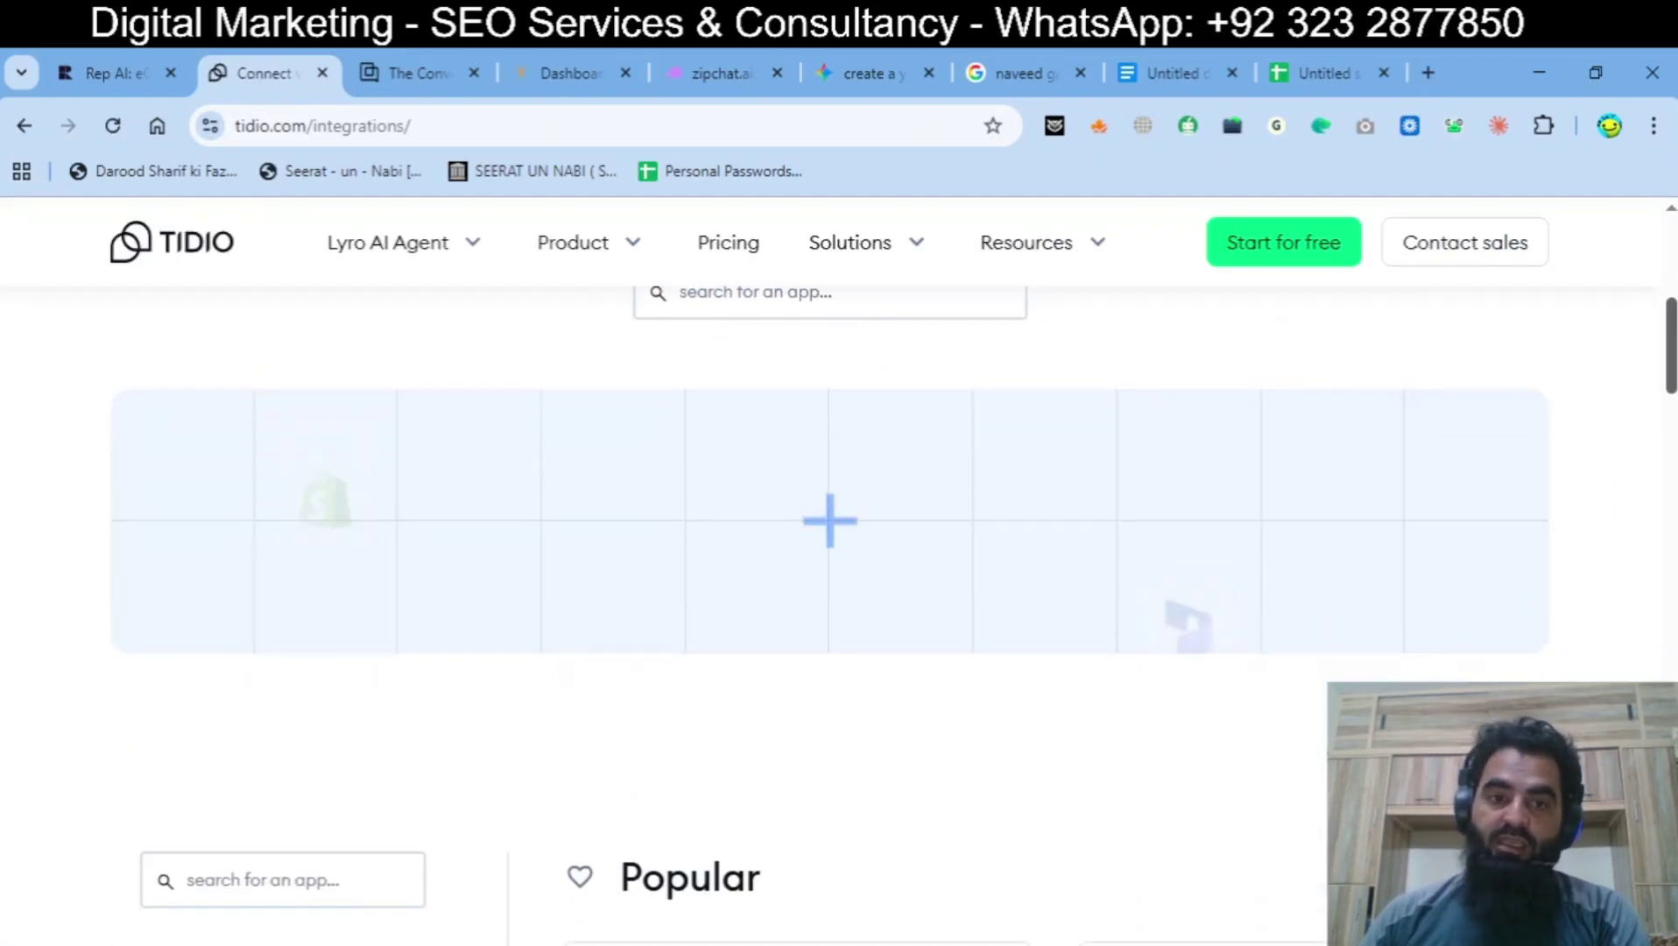
{"action": "scroll", "coordinate": [1051, 613], "scroll_direction": "down", "scroll_amount": 12}
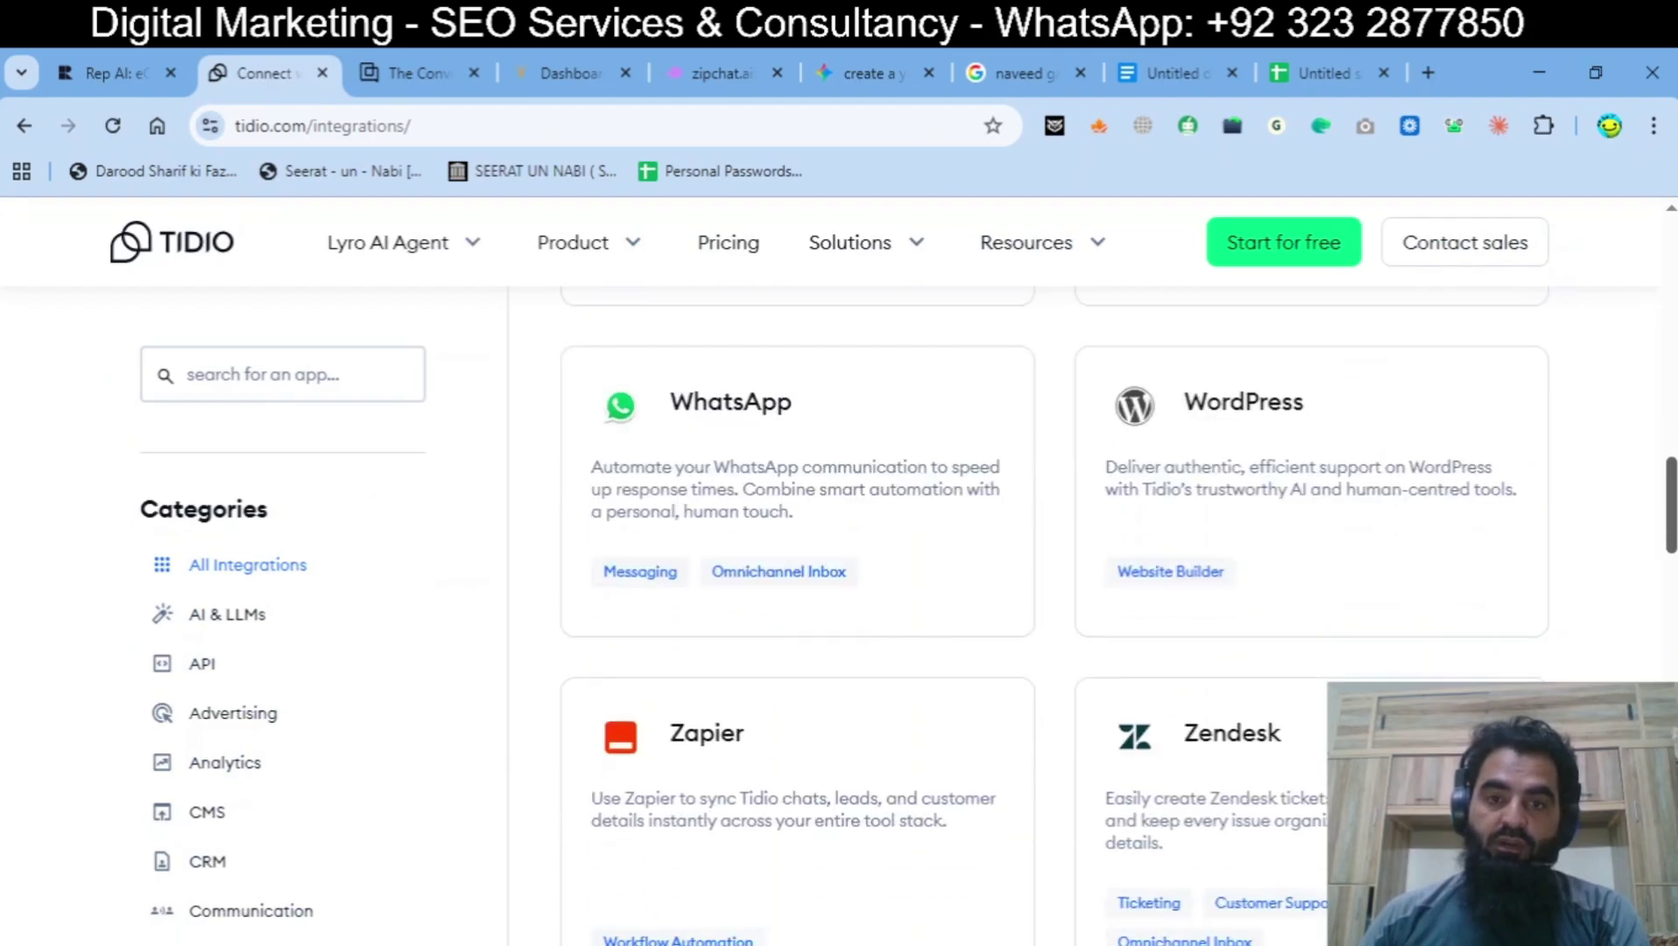
{"action": "scroll", "coordinate": [1051, 613], "scroll_direction": "down", "scroll_amount": 10}
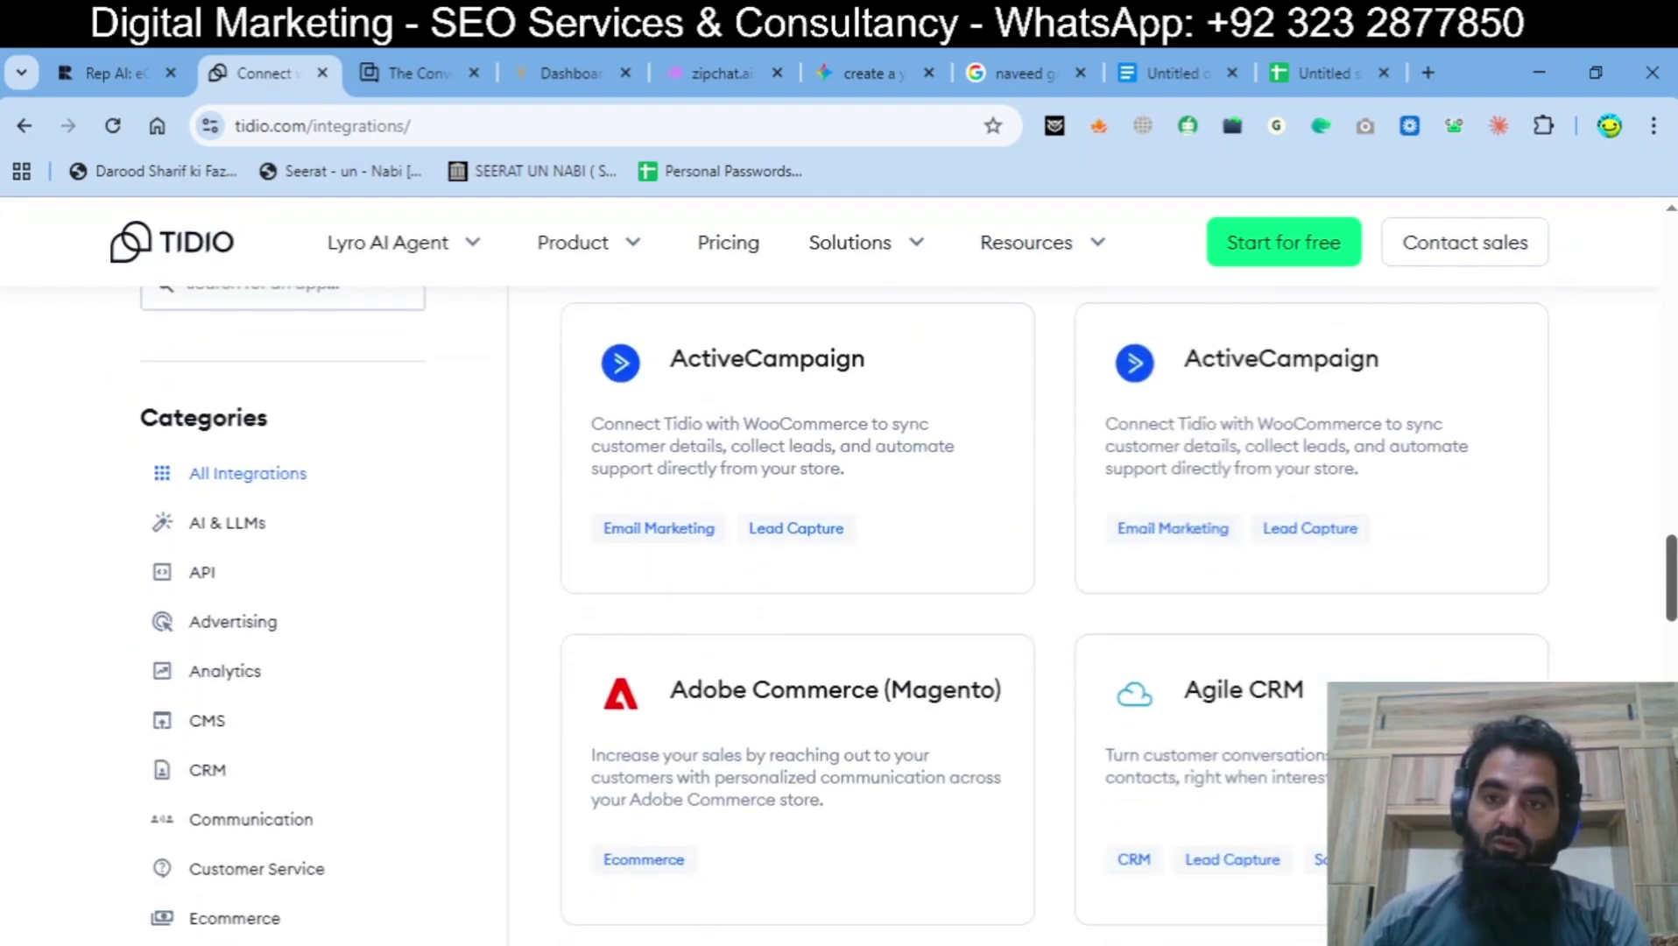
{"action": "scroll", "coordinate": [1050, 613], "scroll_direction": "down", "scroll_amount": 10}
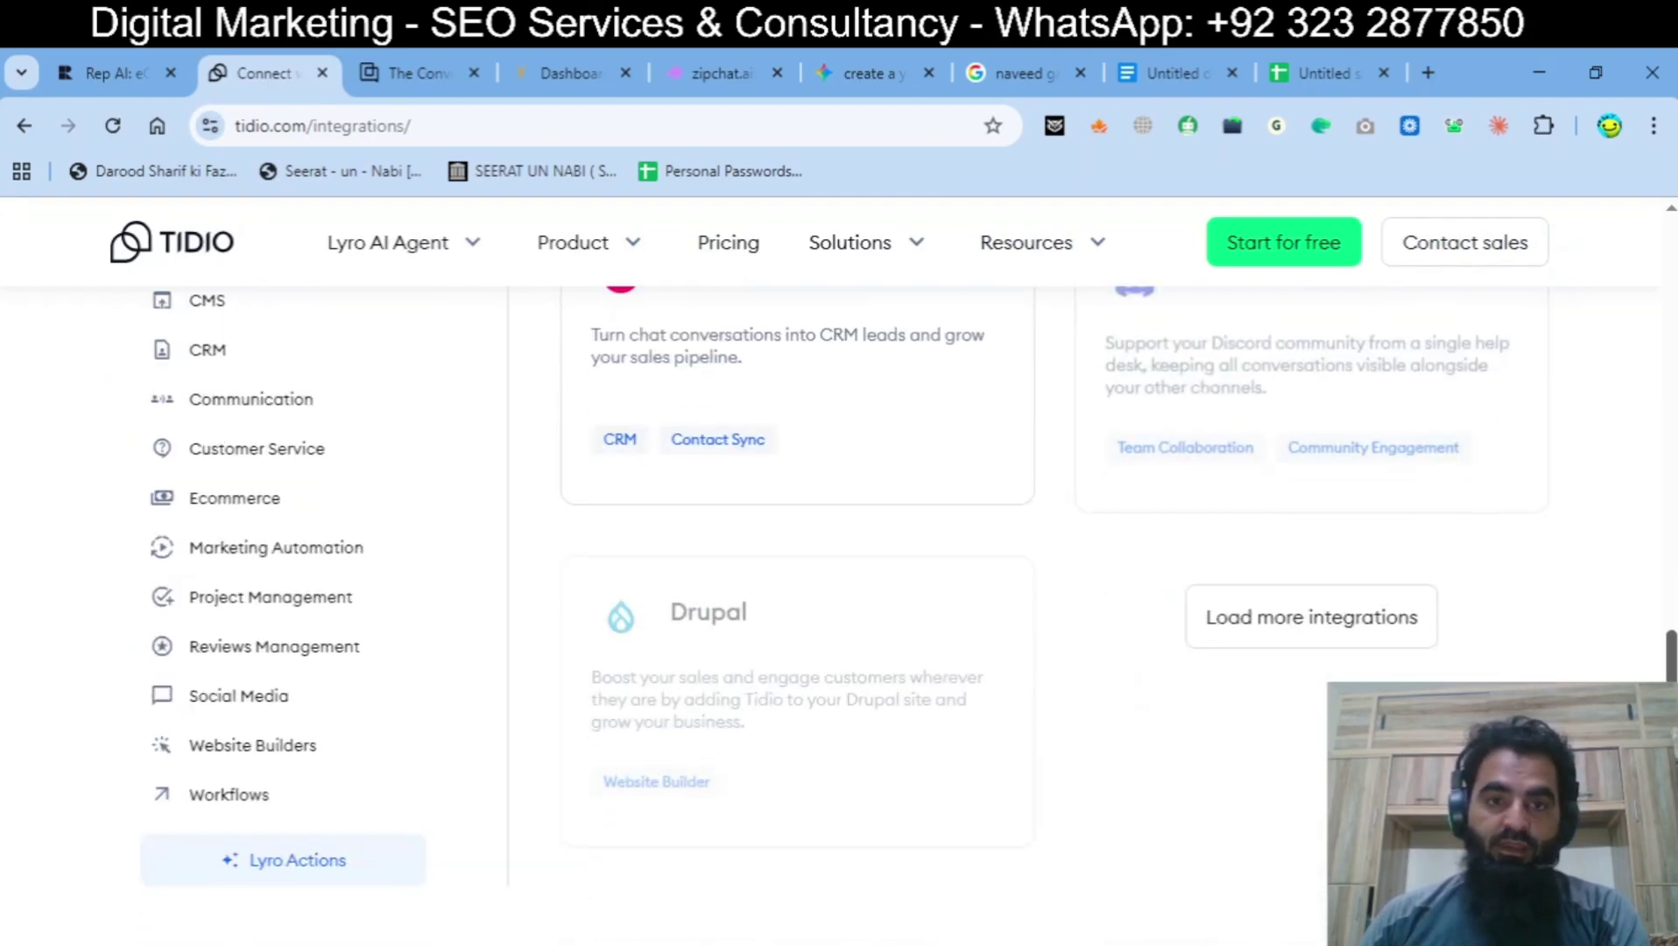
{"action": "scroll", "coordinate": [1051, 612], "scroll_direction": "down", "scroll_amount": 10}
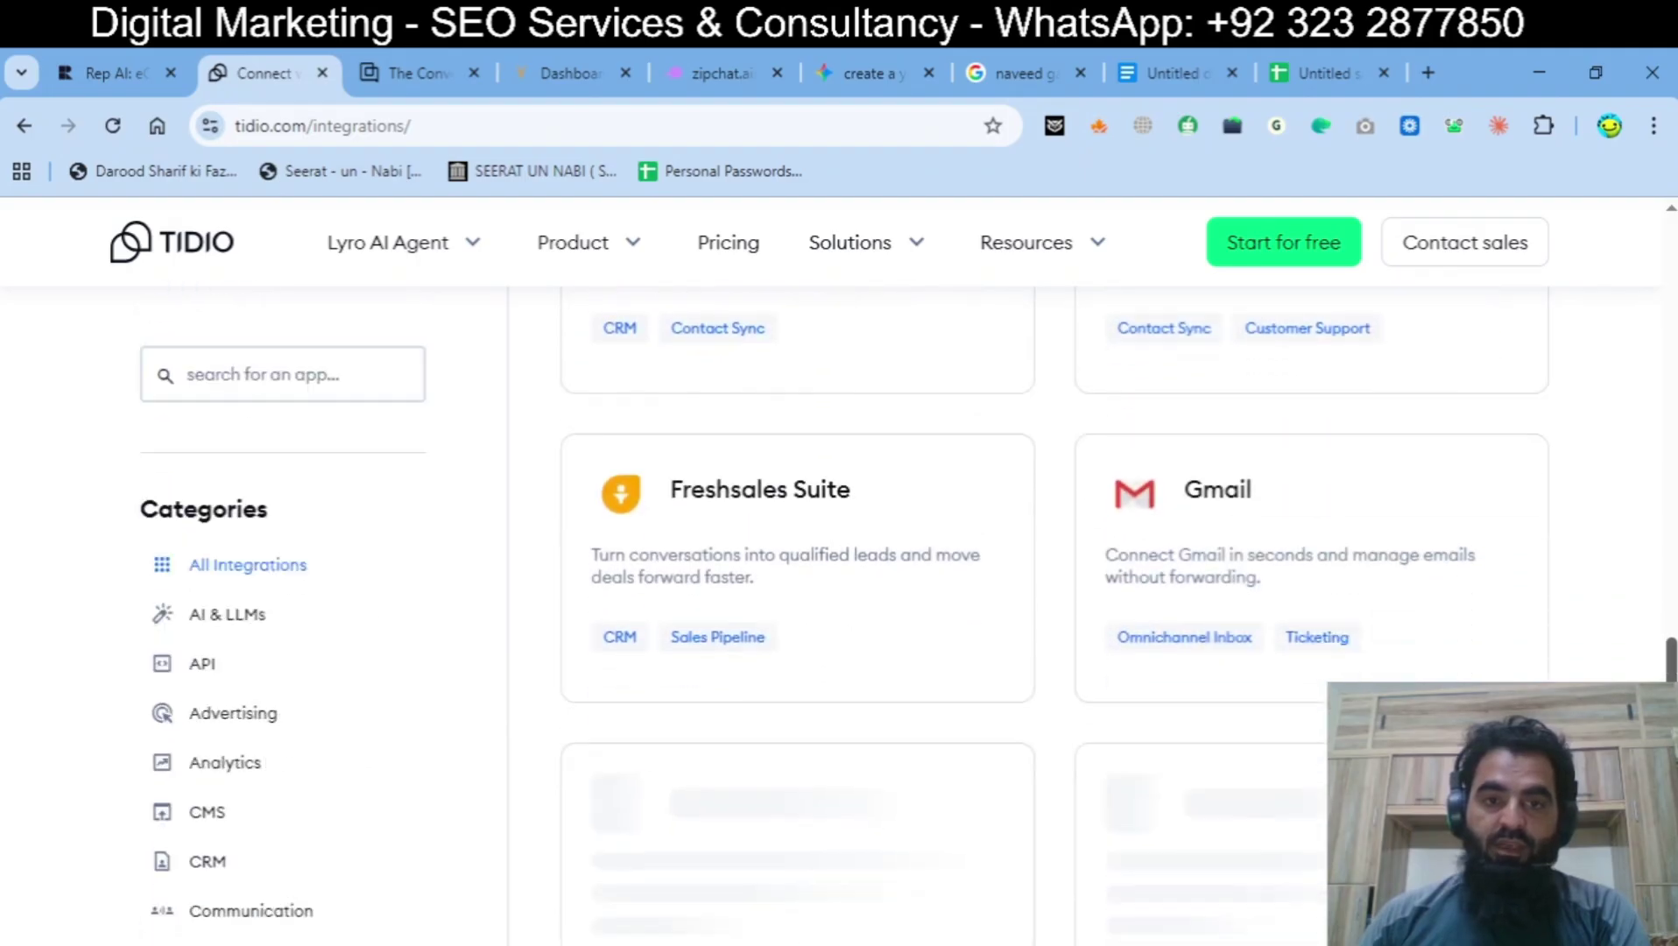
{"action": "scroll", "coordinate": [1051, 613], "scroll_direction": "down", "scroll_amount": 10}
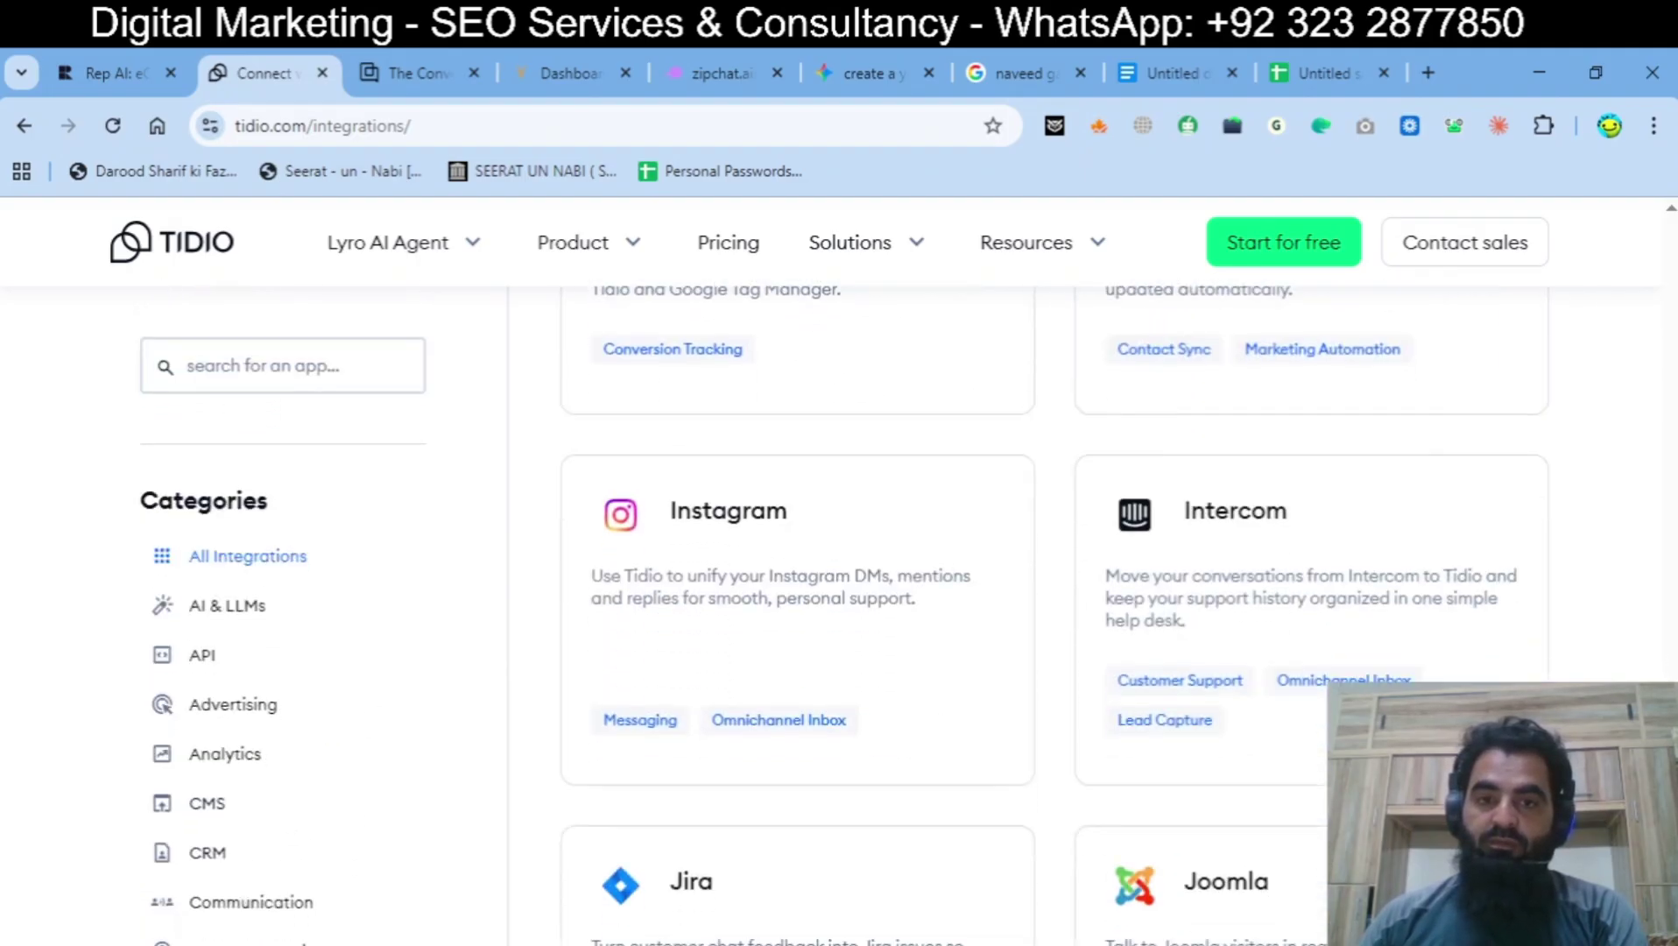
{"action": "scroll", "coordinate": [1051, 613], "scroll_direction": "down", "scroll_amount": 4}
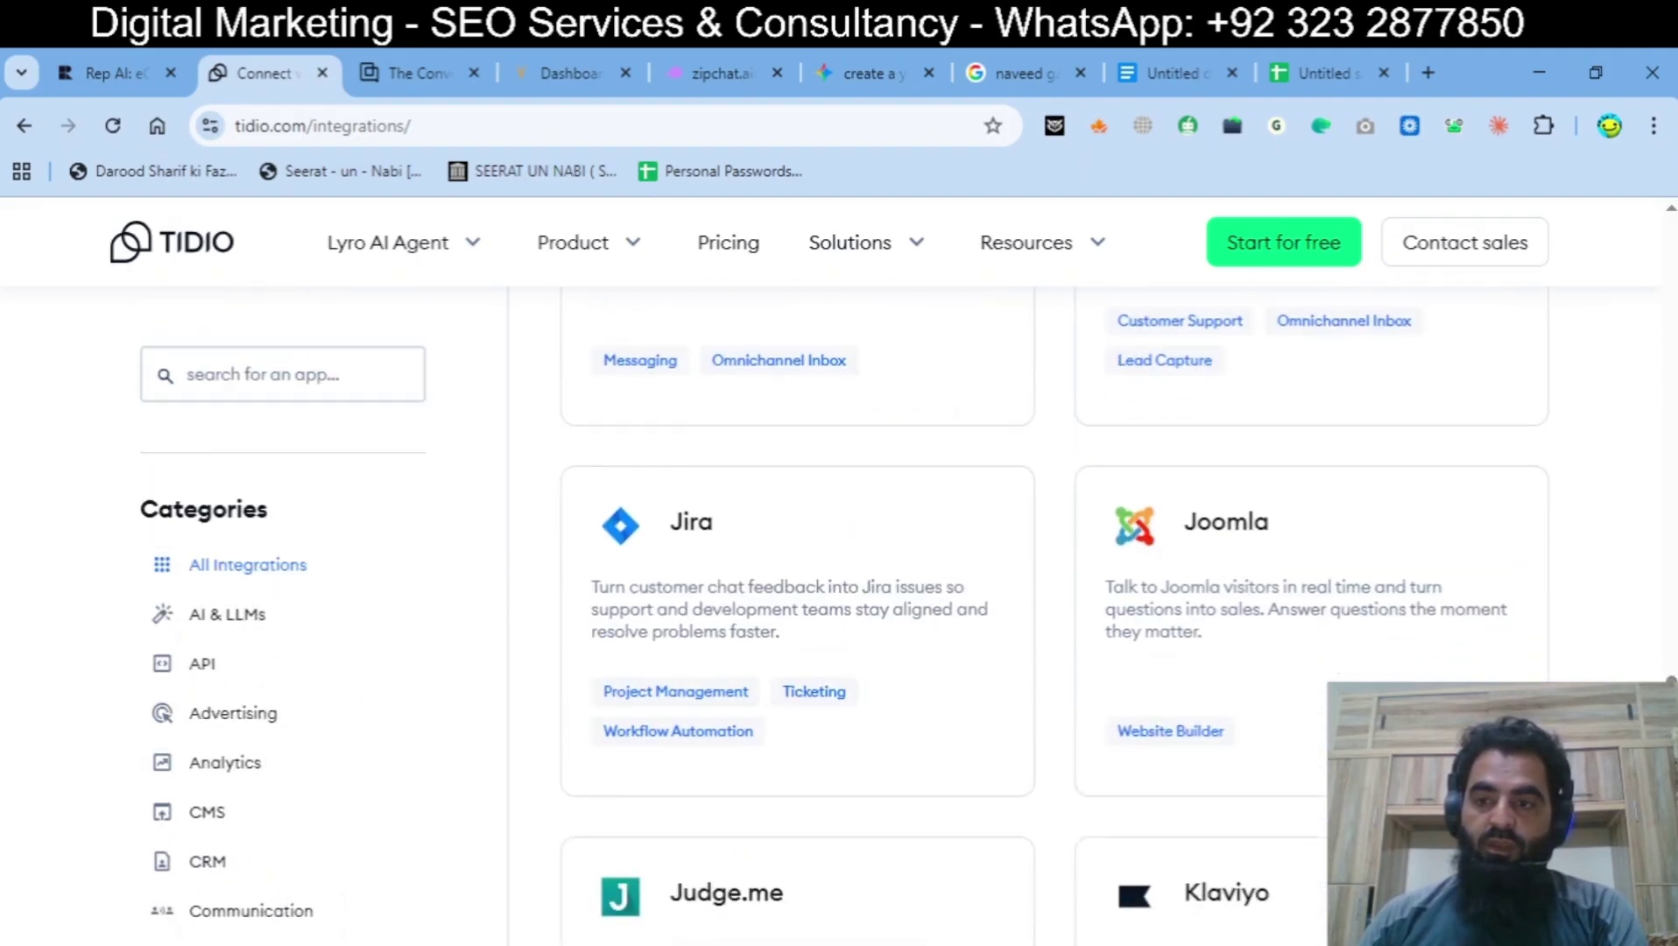
{"action": "scroll", "coordinate": [1050, 613], "scroll_direction": "down", "scroll_amount": 12}
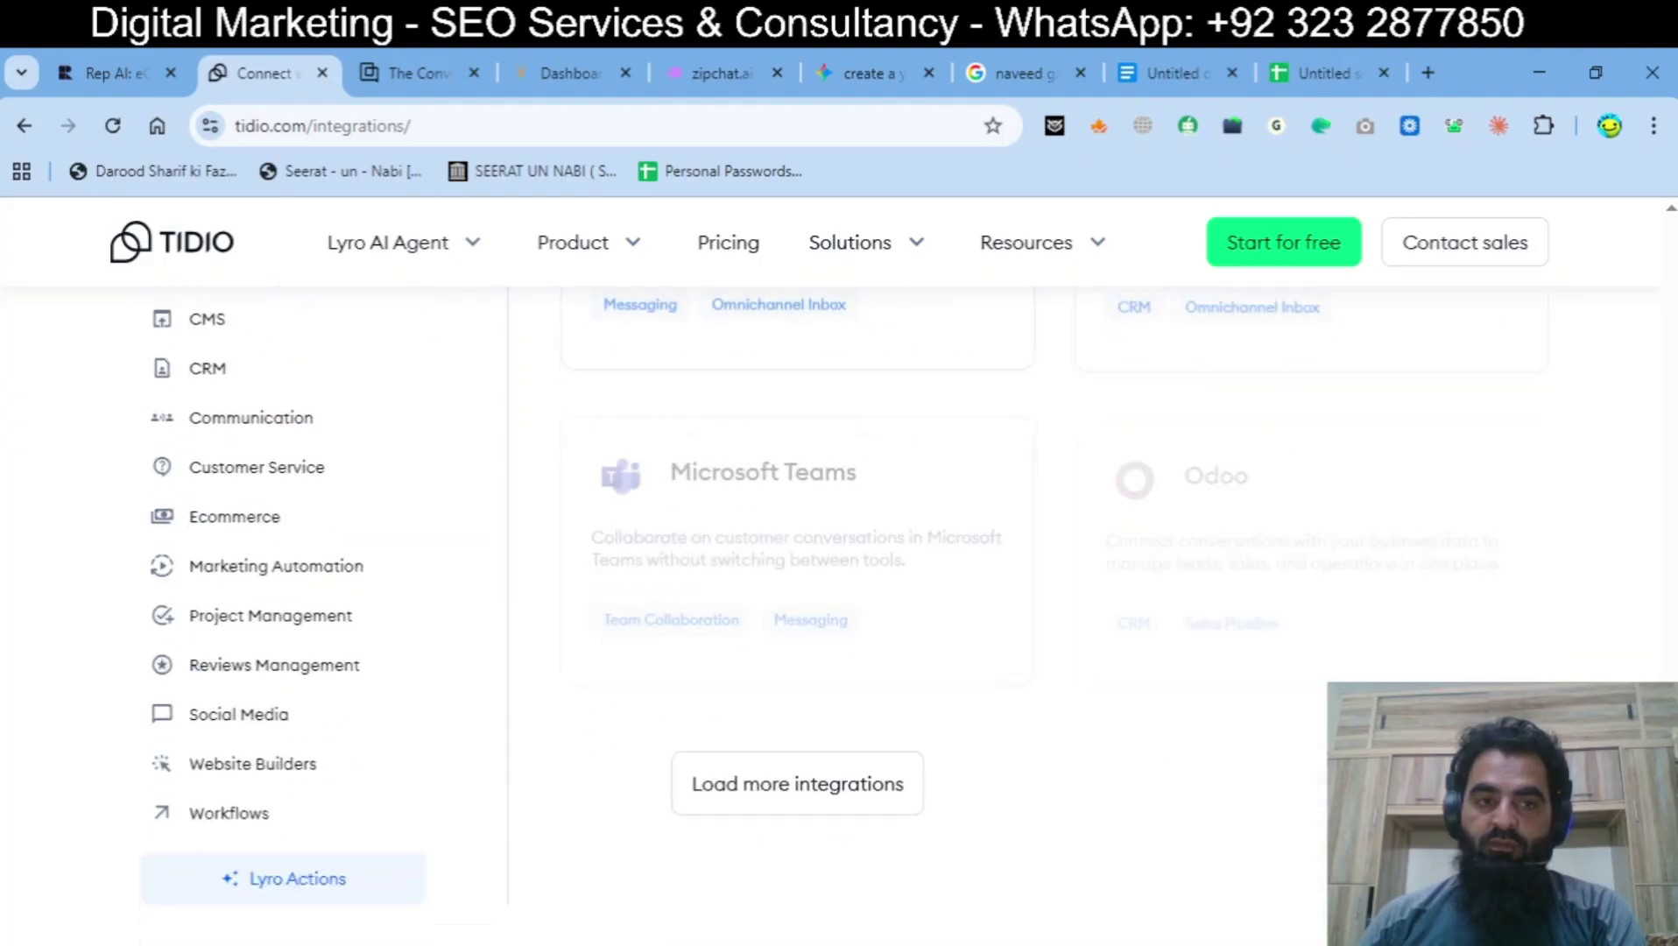
{"action": "scroll", "coordinate": [1050, 613], "scroll_direction": "down", "scroll_amount": 8}
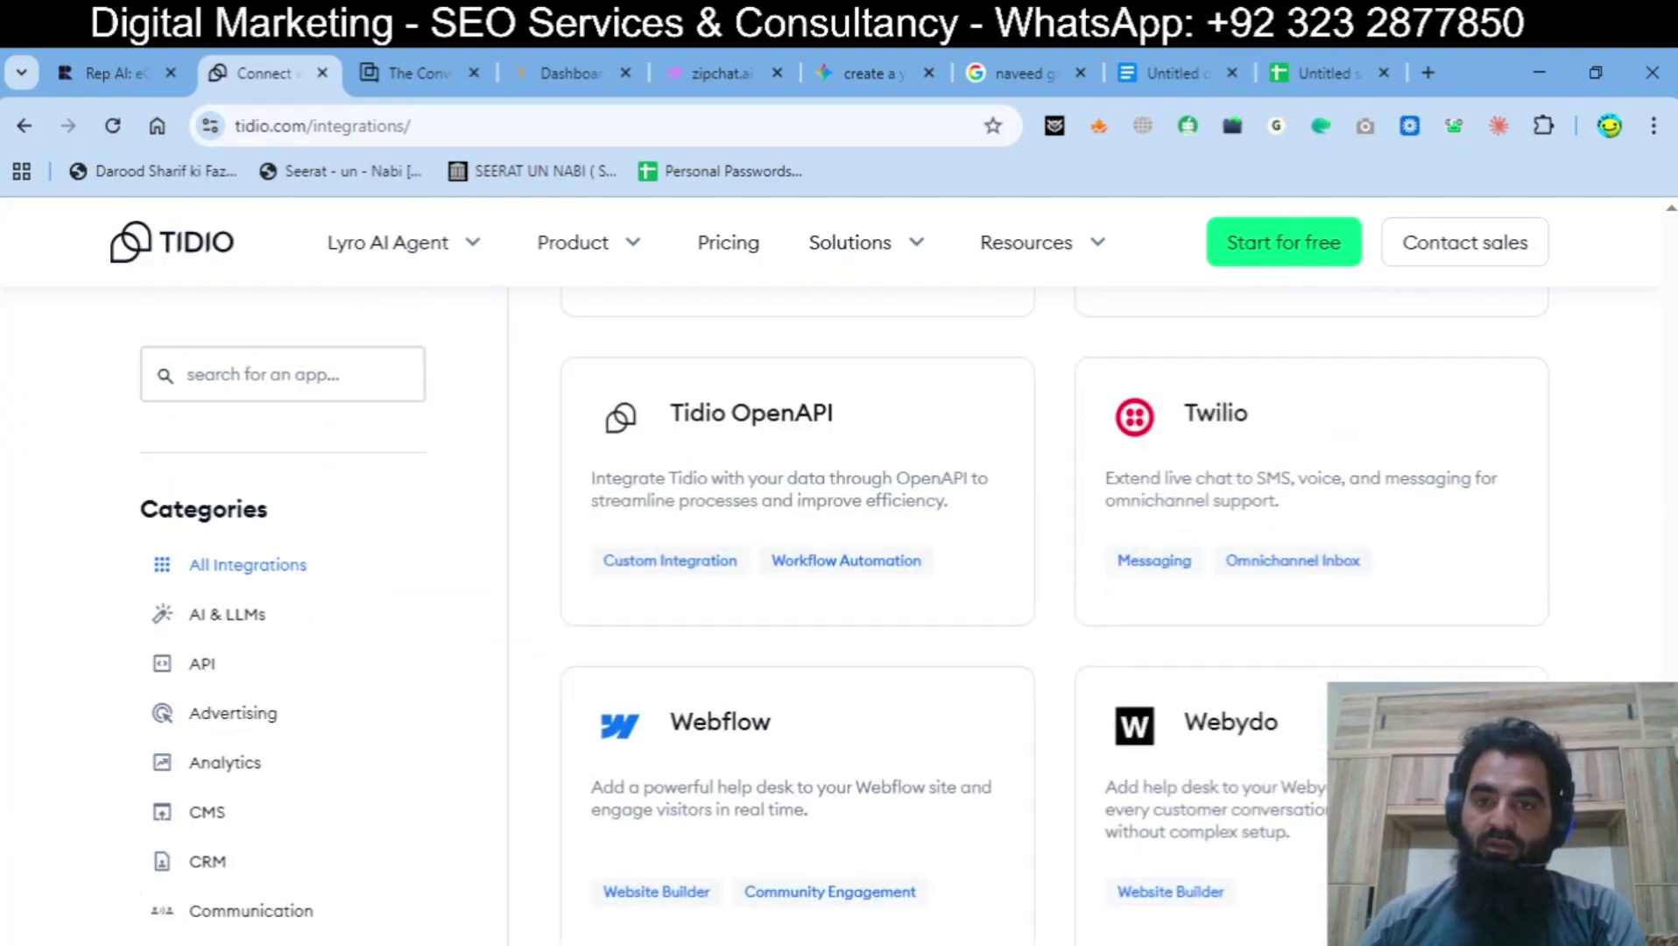
{"action": "scroll", "coordinate": [1051, 613], "scroll_direction": "up", "scroll_amount": 20}
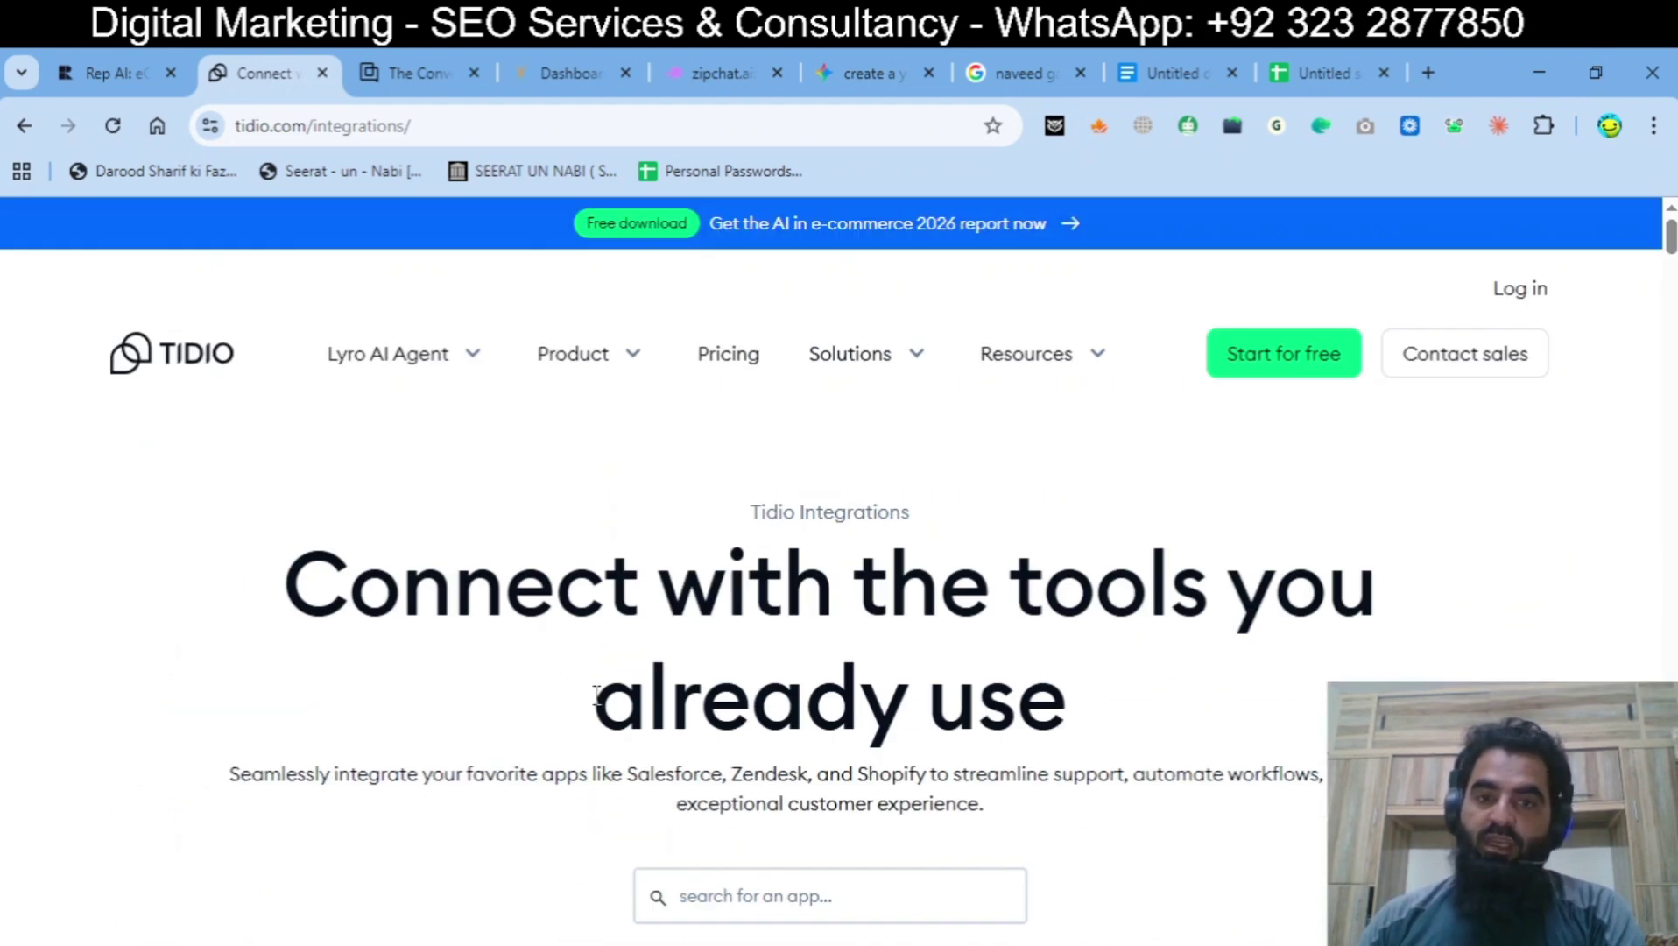
{"action": "left_click_drag", "start_coordinate": [251, 581], "coordinate": [1060, 696]}
{"action": "left_click", "coordinate": [1181, 717]}
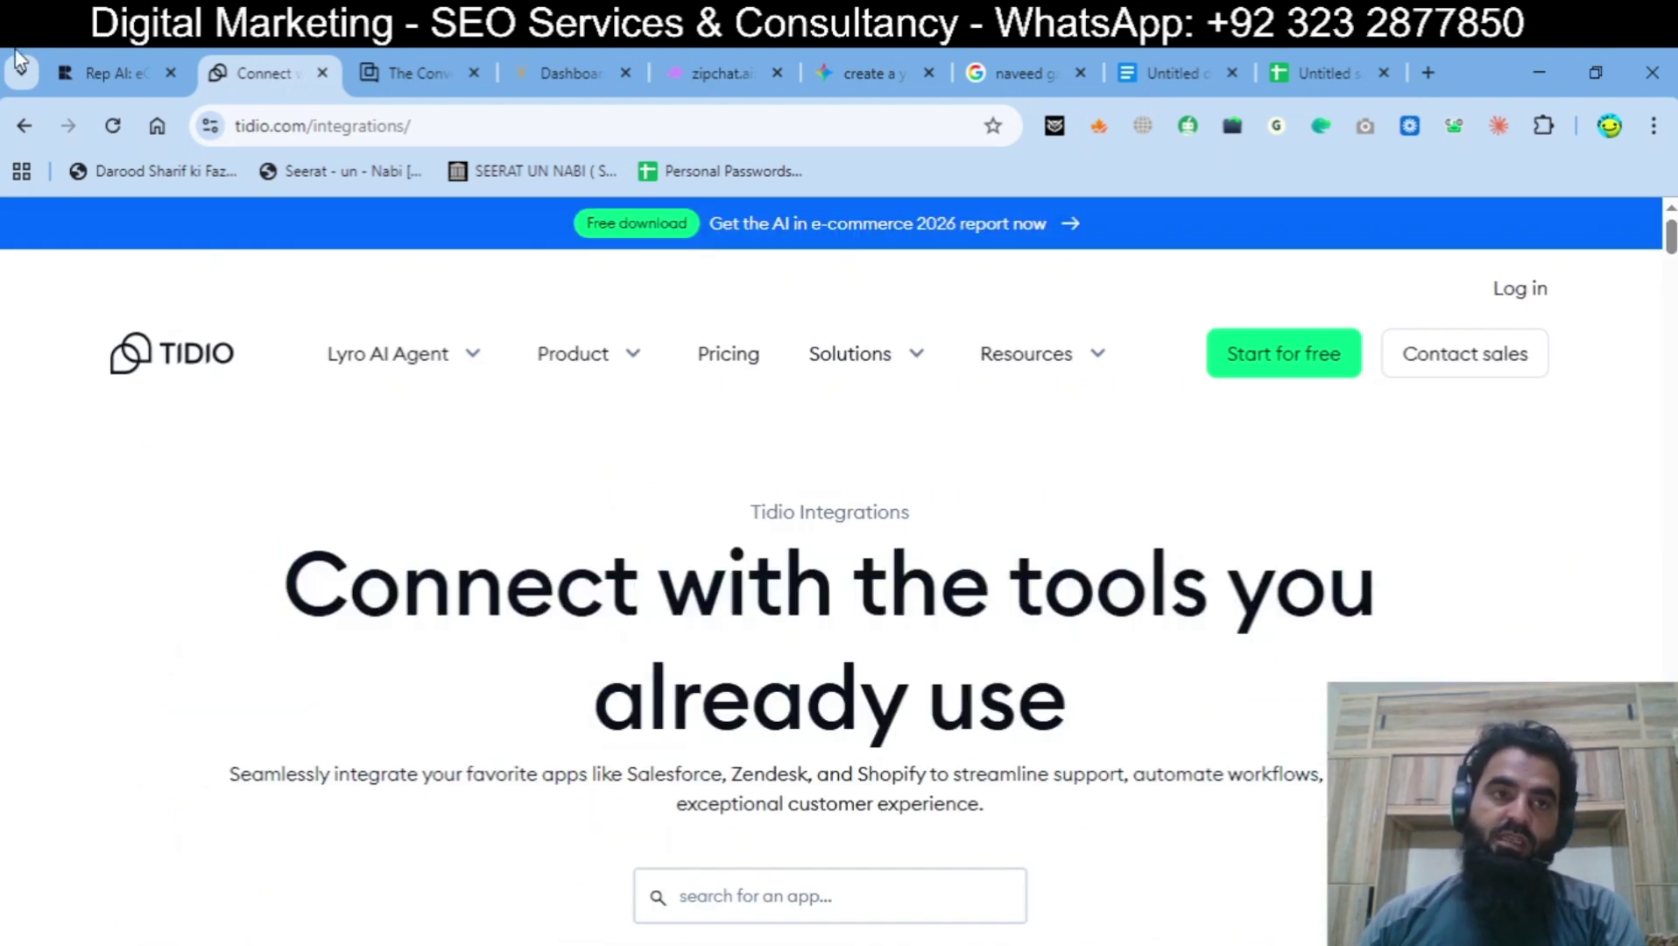
Step: Switch to the Rep AI site and examine its Solutions and Resources listings and the product and comparison links in its footer
{"action": "left_click", "coordinate": [115, 58]}
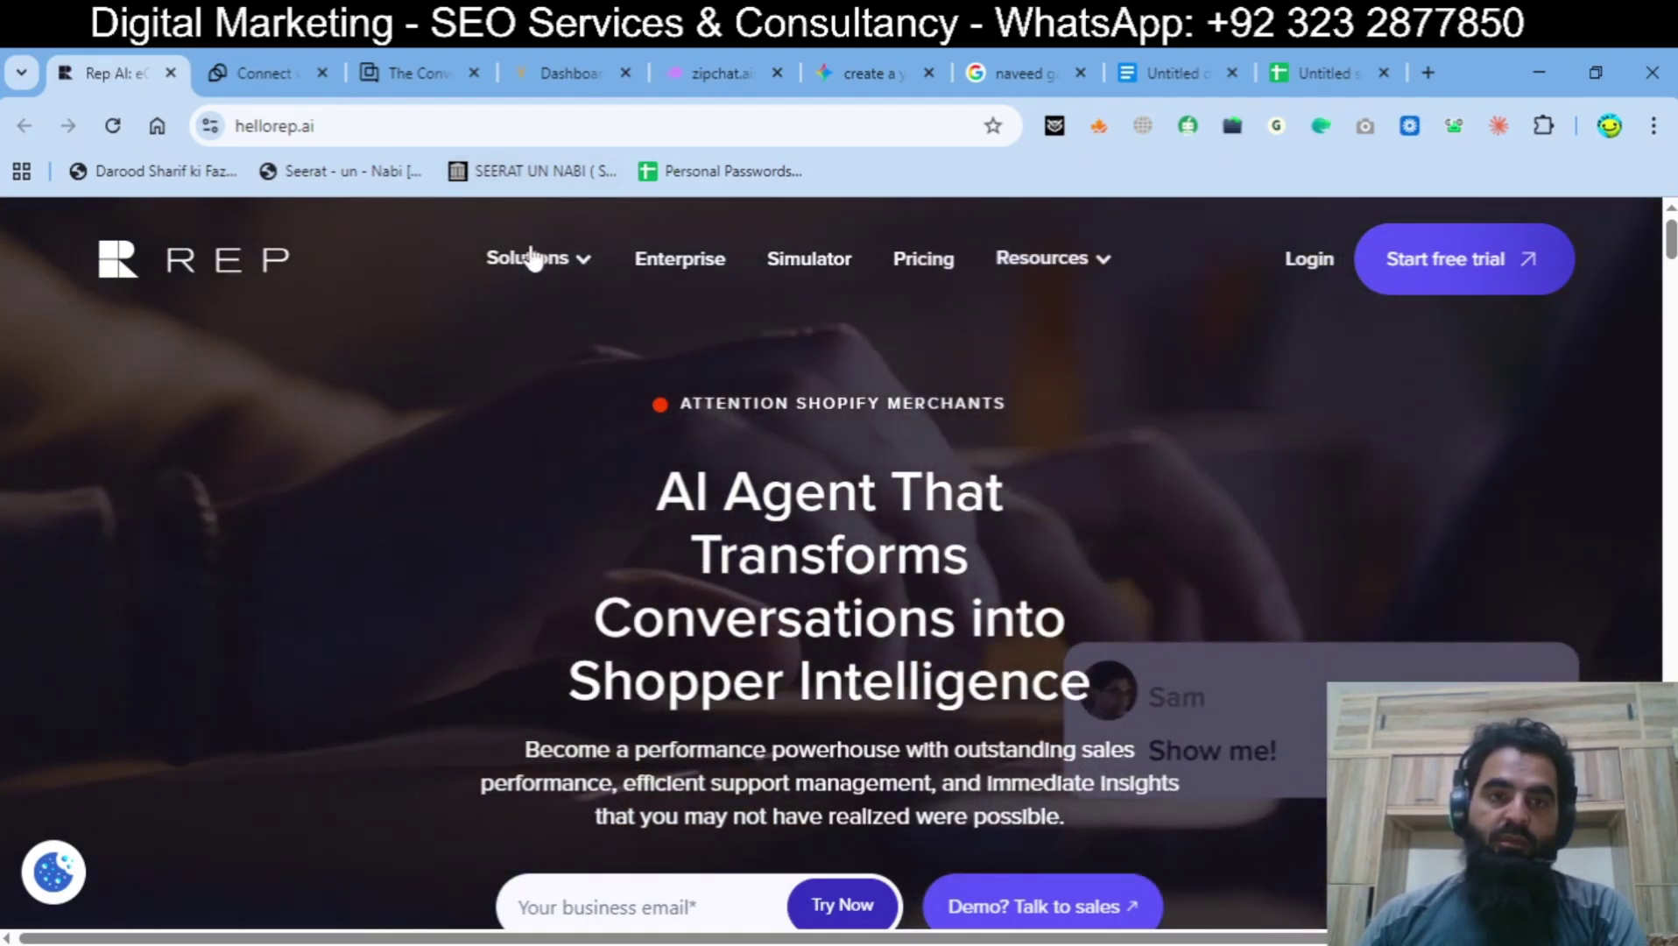
{"action": "mouse_move", "coordinate": [532, 272]}
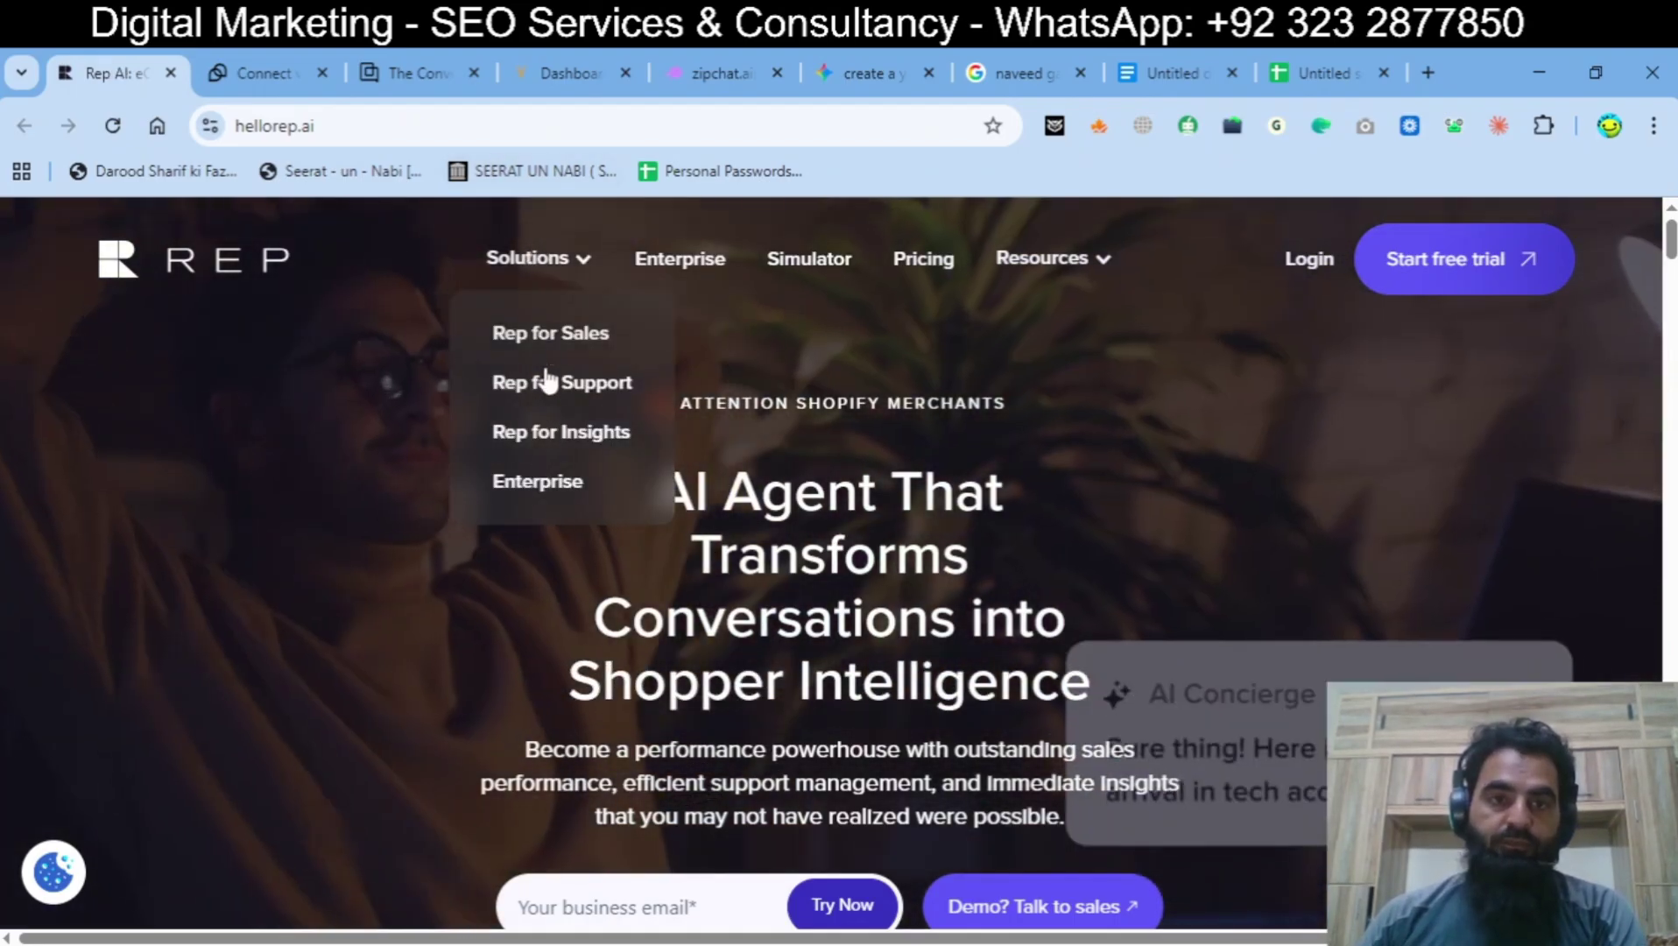
{"action": "mouse_move", "coordinate": [1094, 269]}
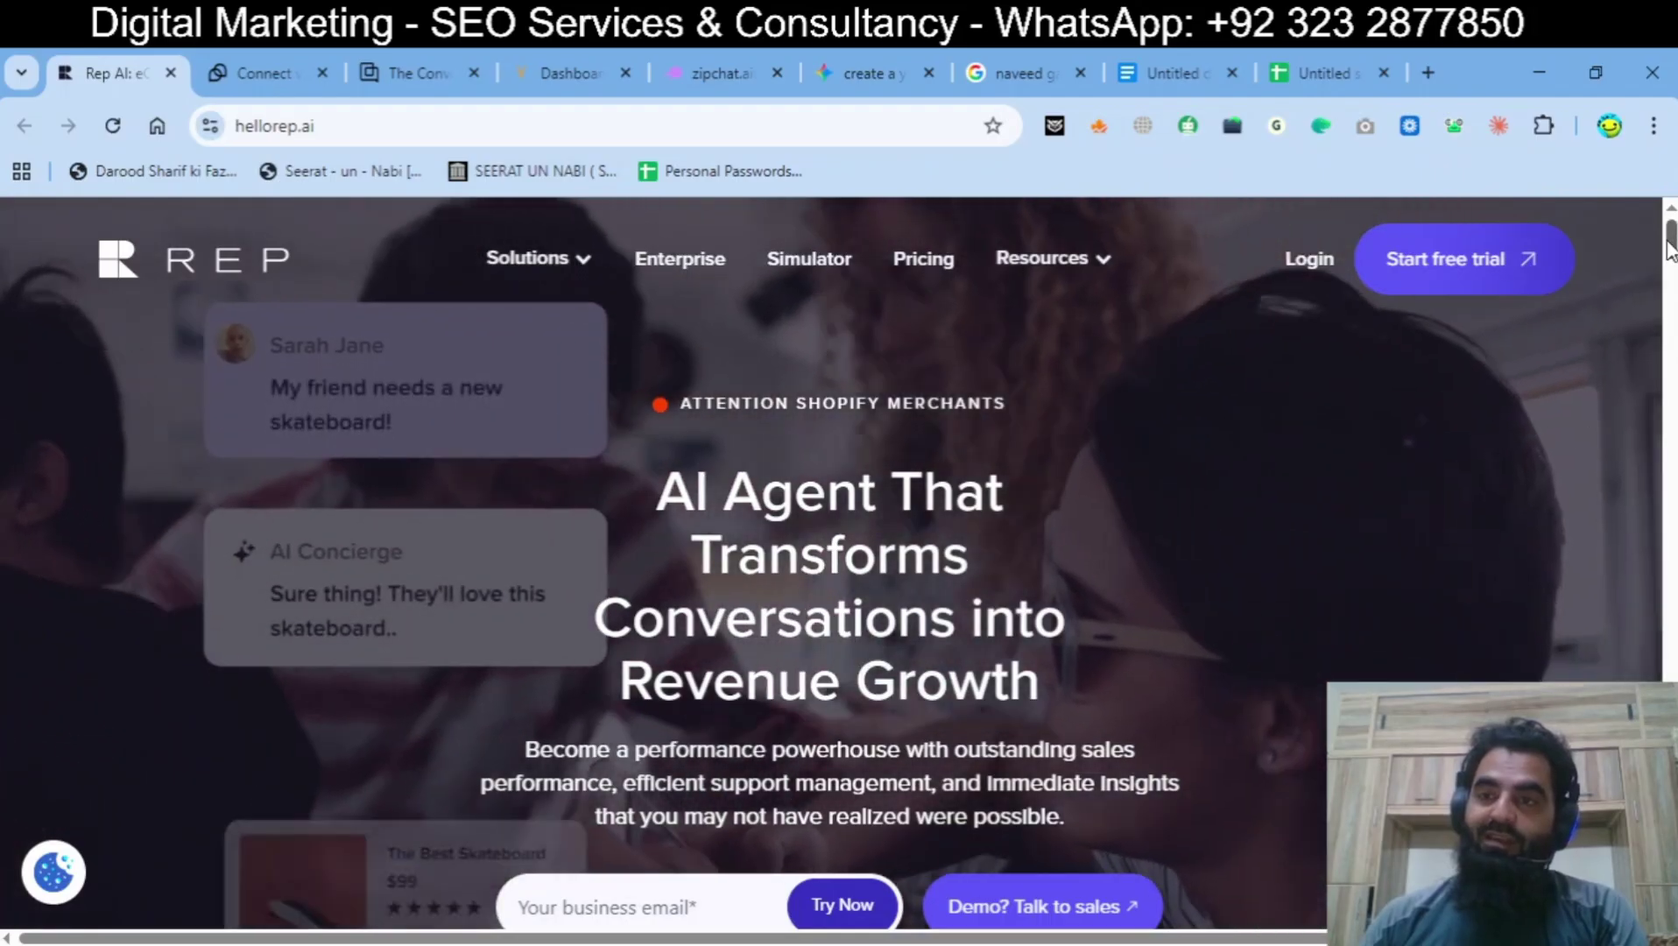
{"action": "left_click_drag", "start_coordinate": [1670, 238], "coordinate": [1671, 912]}
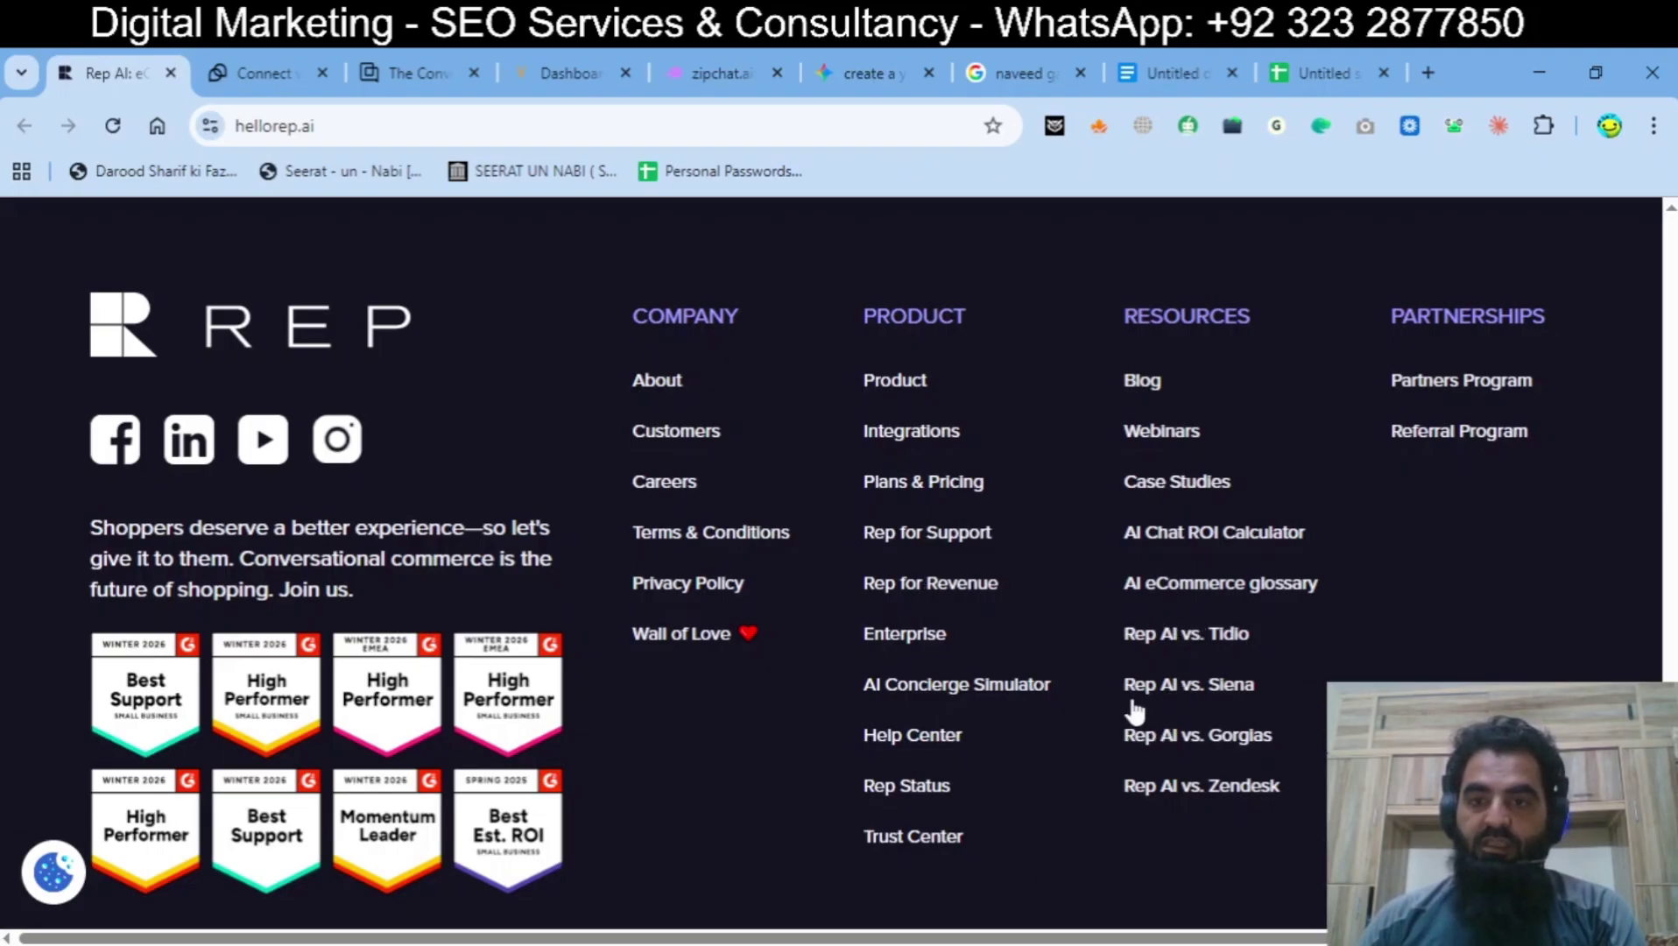
{"action": "left_click", "coordinate": [216, 76]}
{"action": "left_click", "coordinate": [96, 74]}
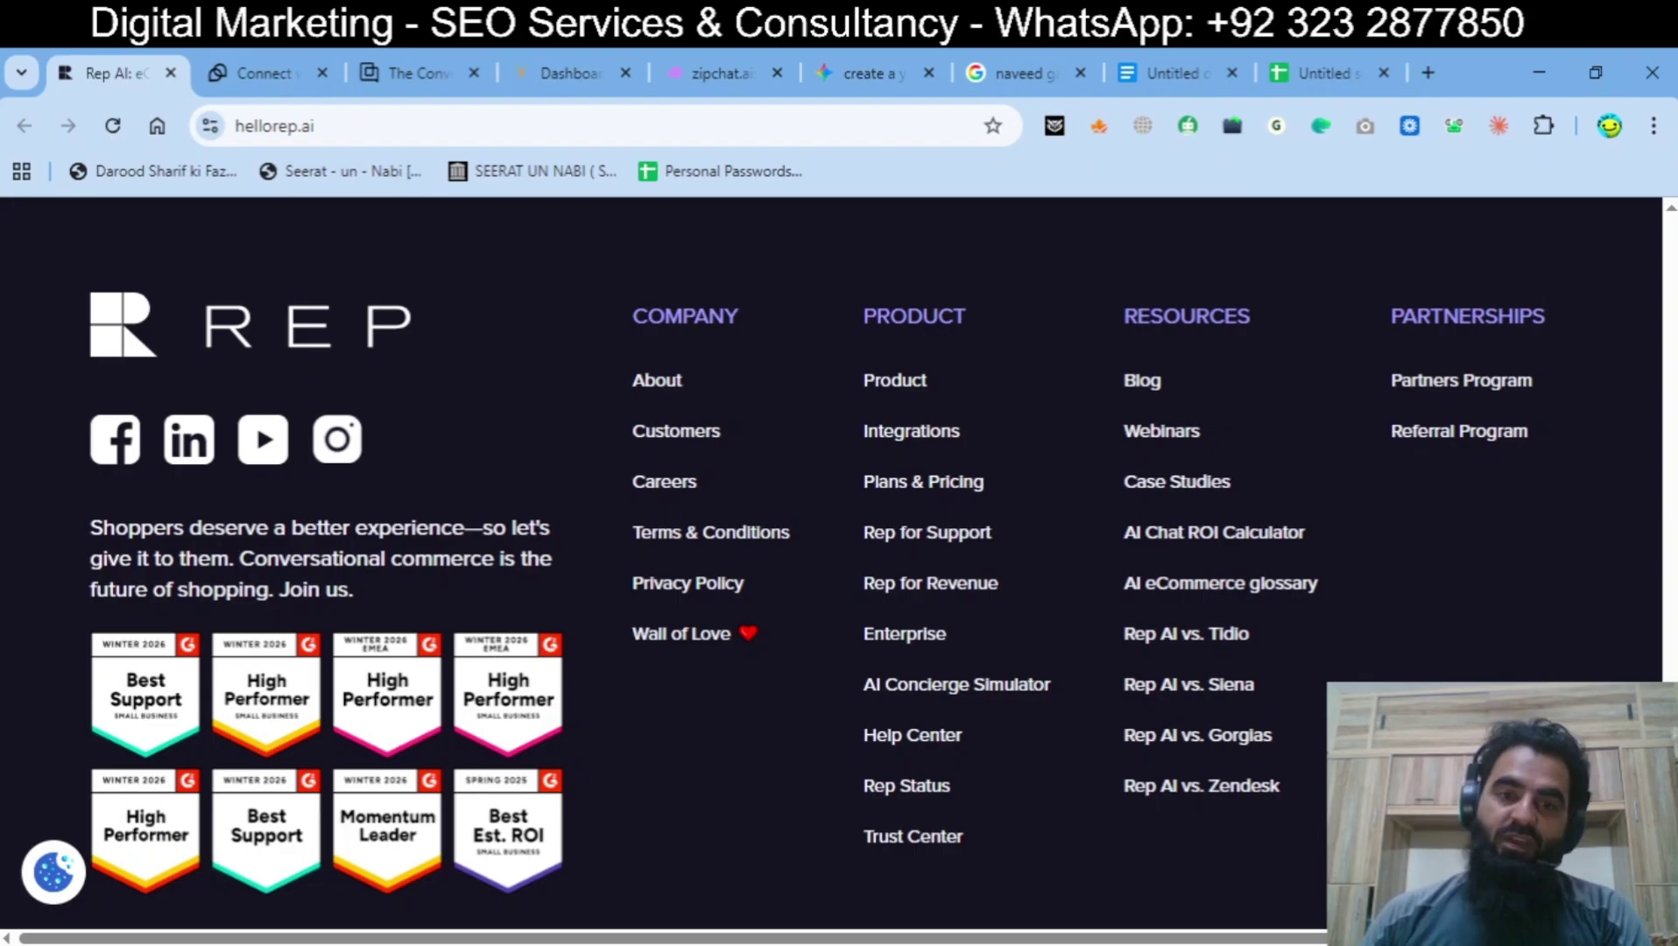
Step: Open the Zipchat website in a new browser tab, keeping its organic rankings report open
{"action": "left_click", "coordinate": [746, 51]}
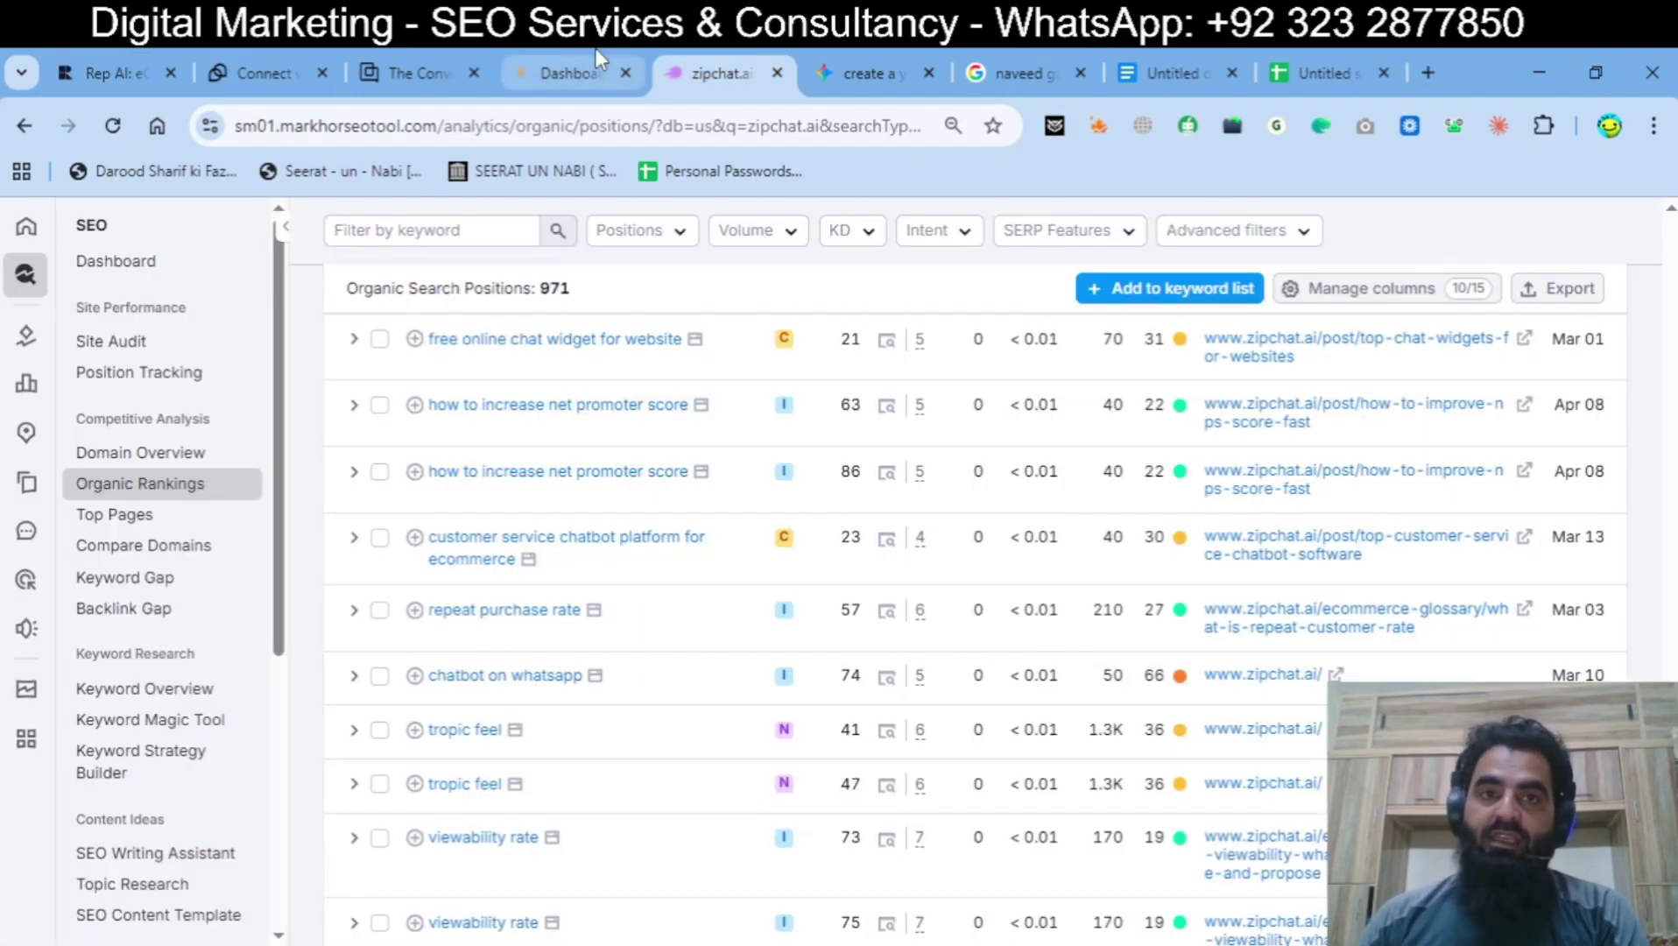
{"action": "left_click", "coordinate": [1428, 73]}
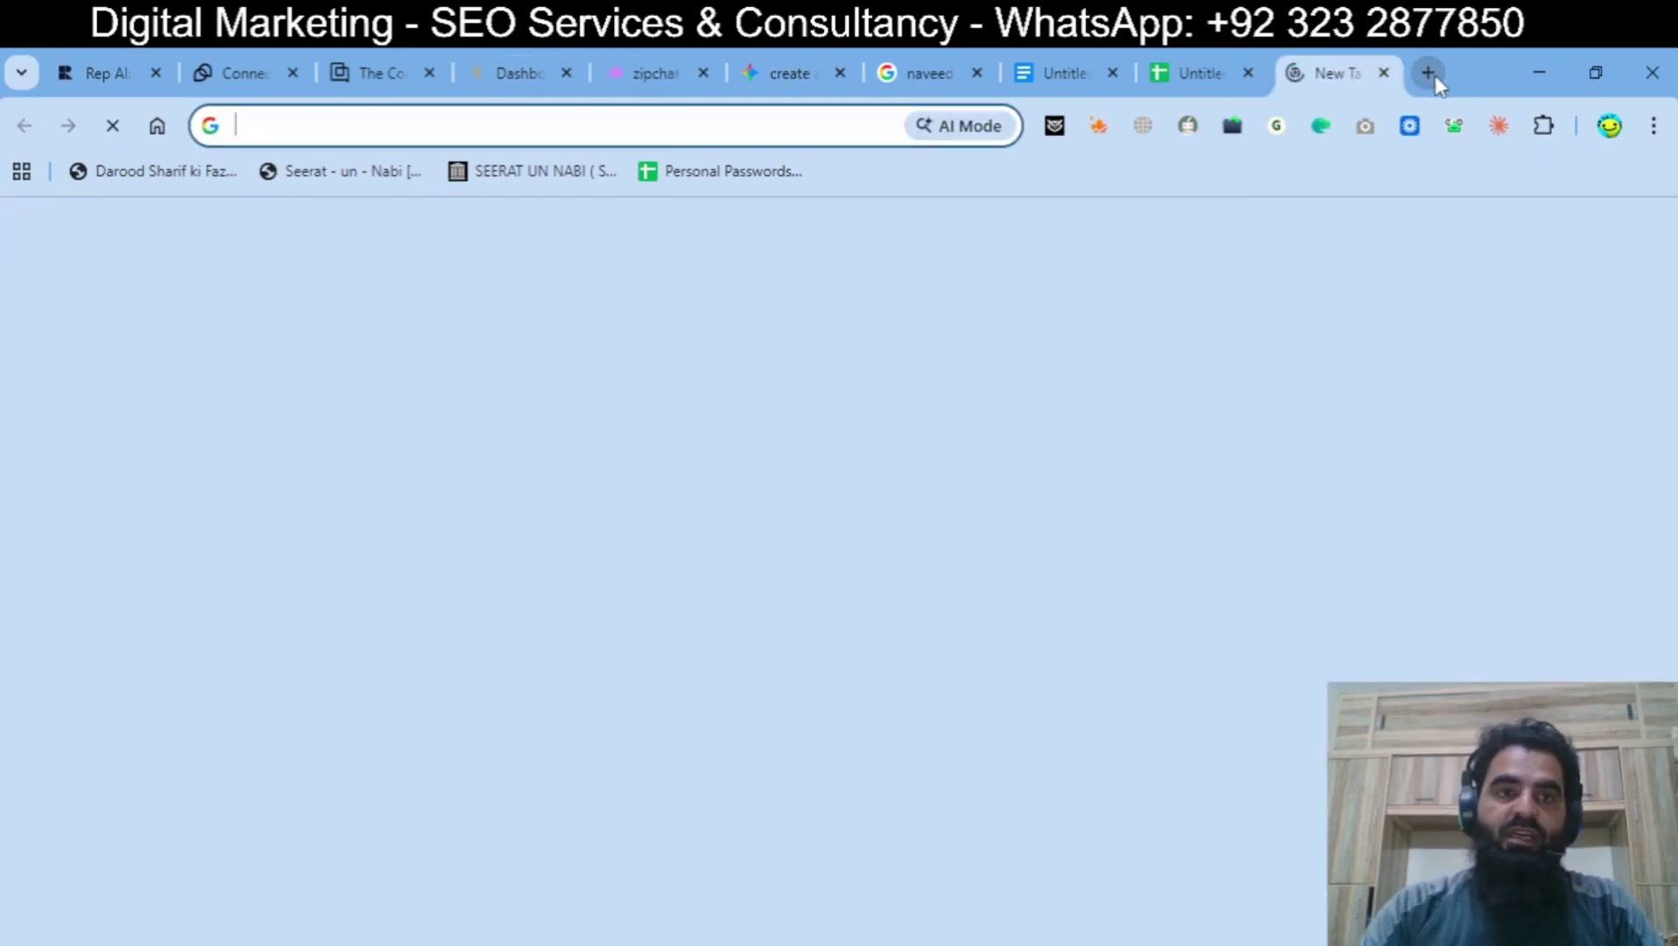
{"action": "type", "text": "zip"}
{"action": "key", "text": "Return"}
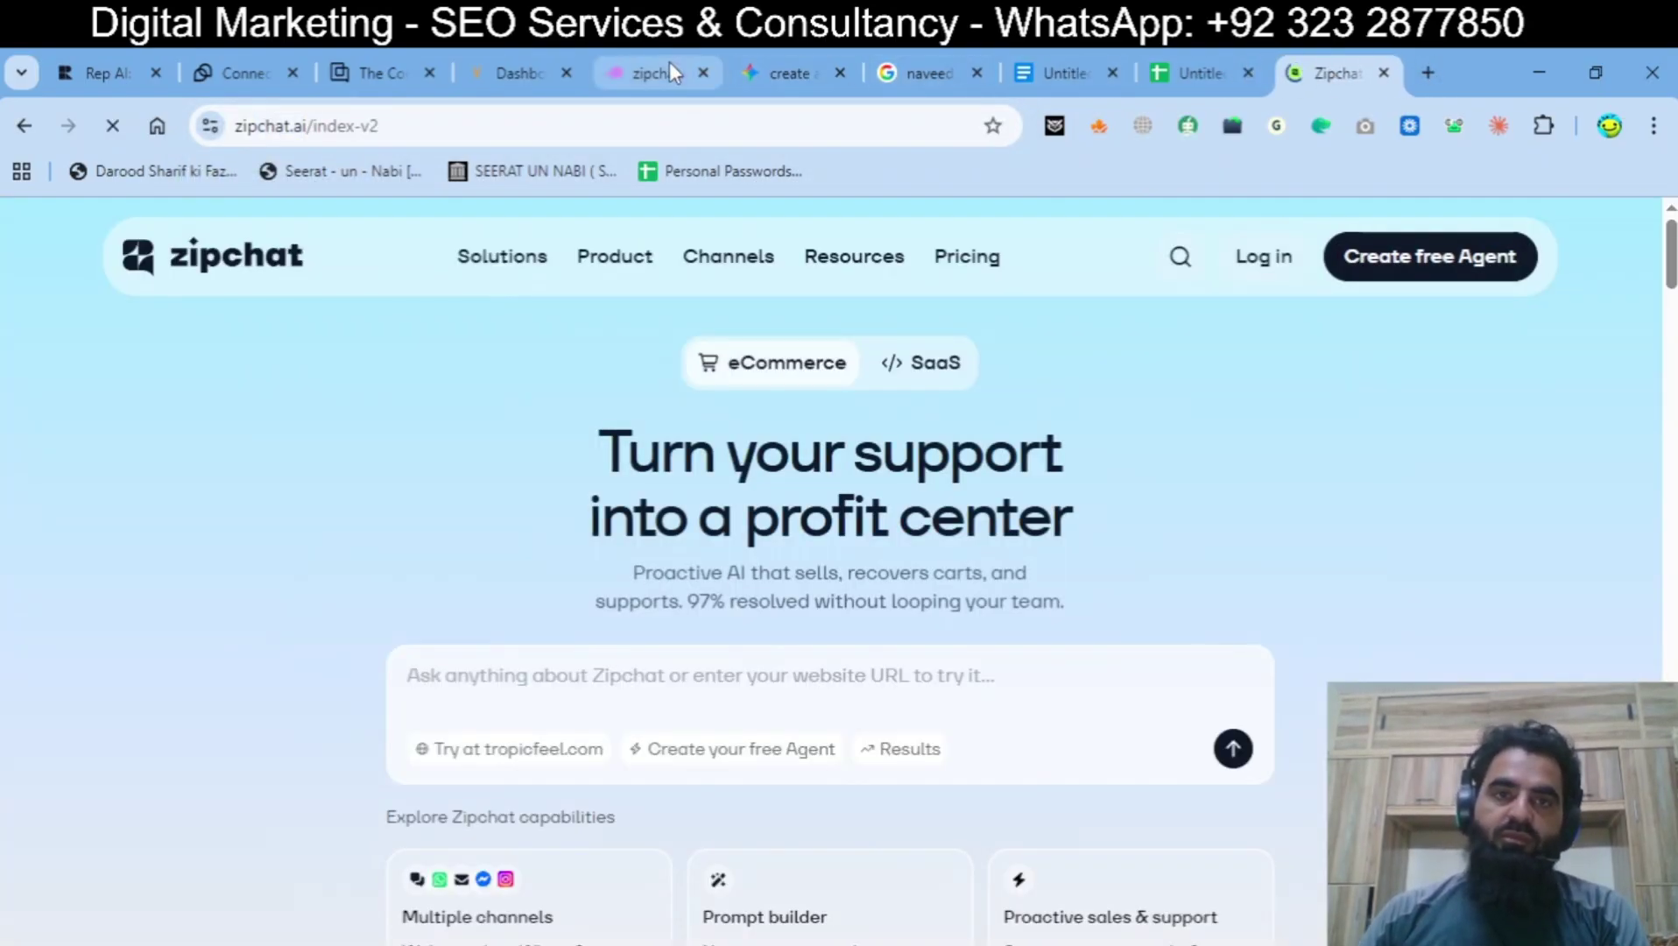
{"action": "left_click", "coordinate": [652, 73]}
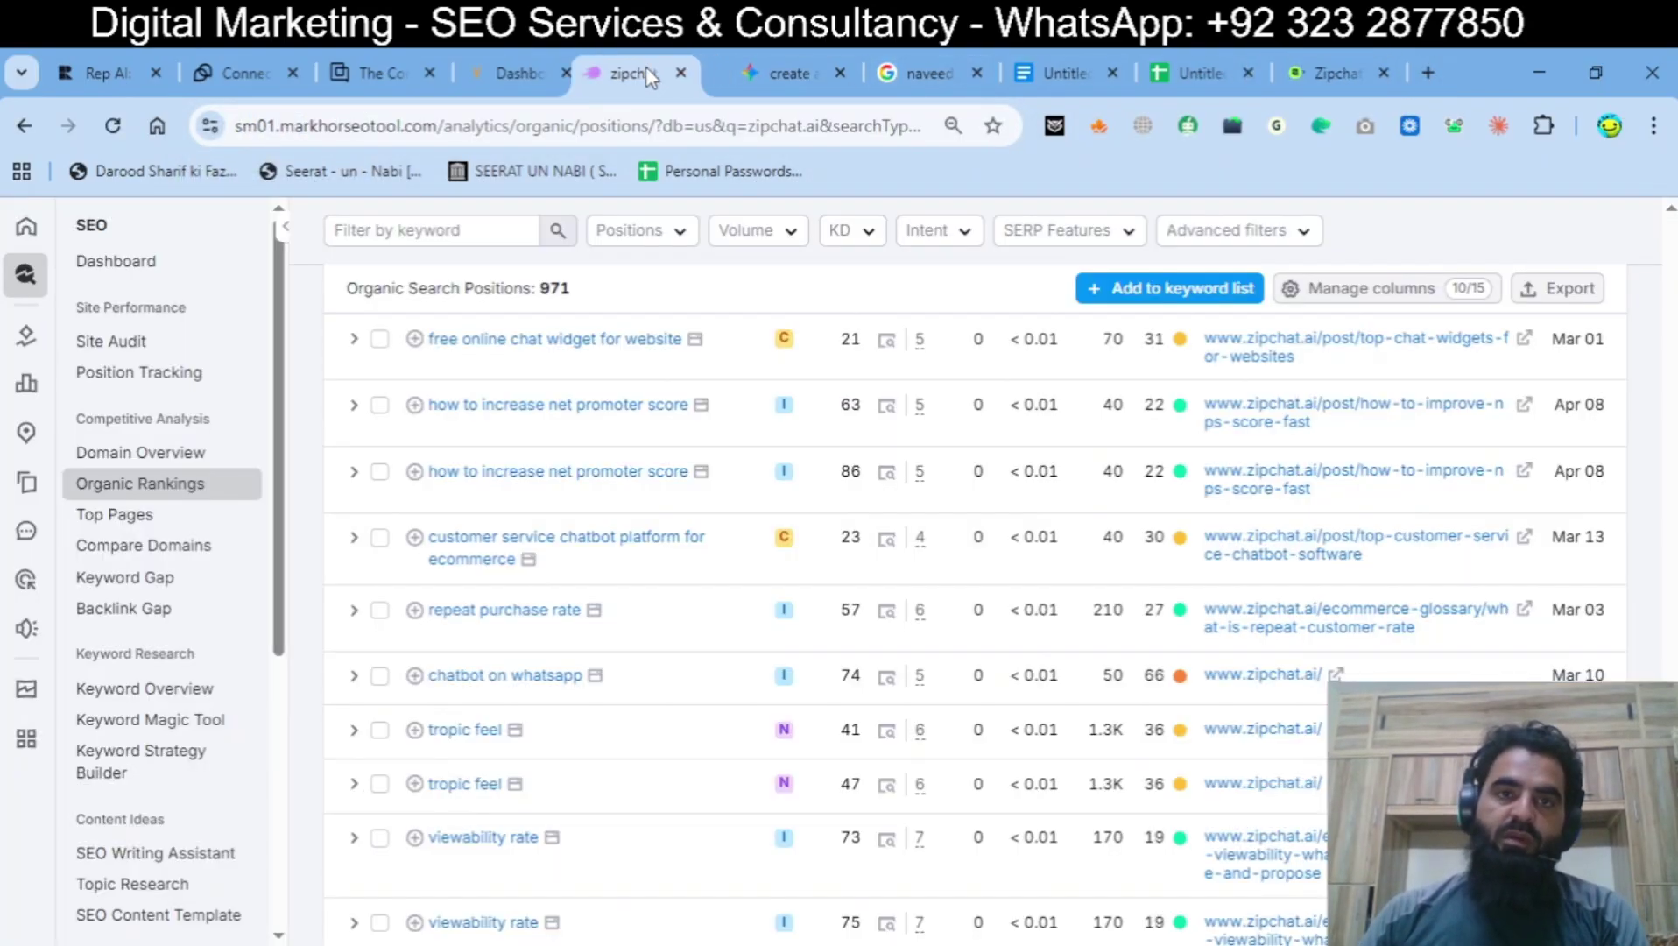
{"action": "left_click", "coordinate": [1344, 73]}
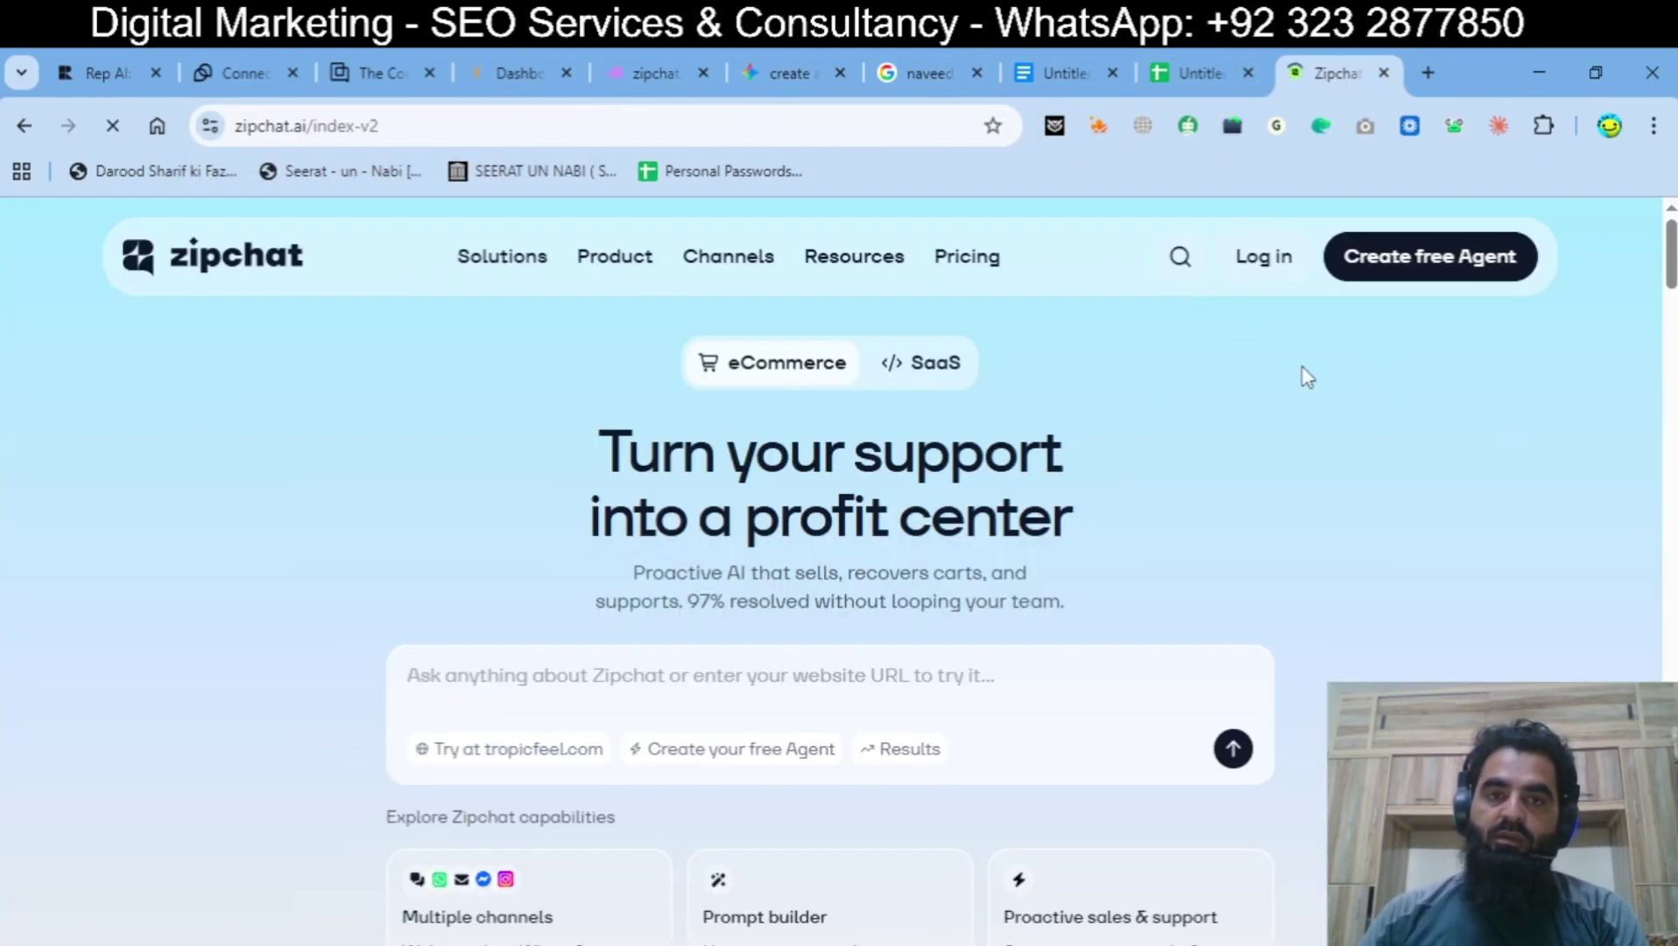
Step: Examine the Product, Use cases, Resources and Partners links in the Zipchat footer
{"action": "left_click_drag", "start_coordinate": [1673, 241], "coordinate": [1671, 919]}
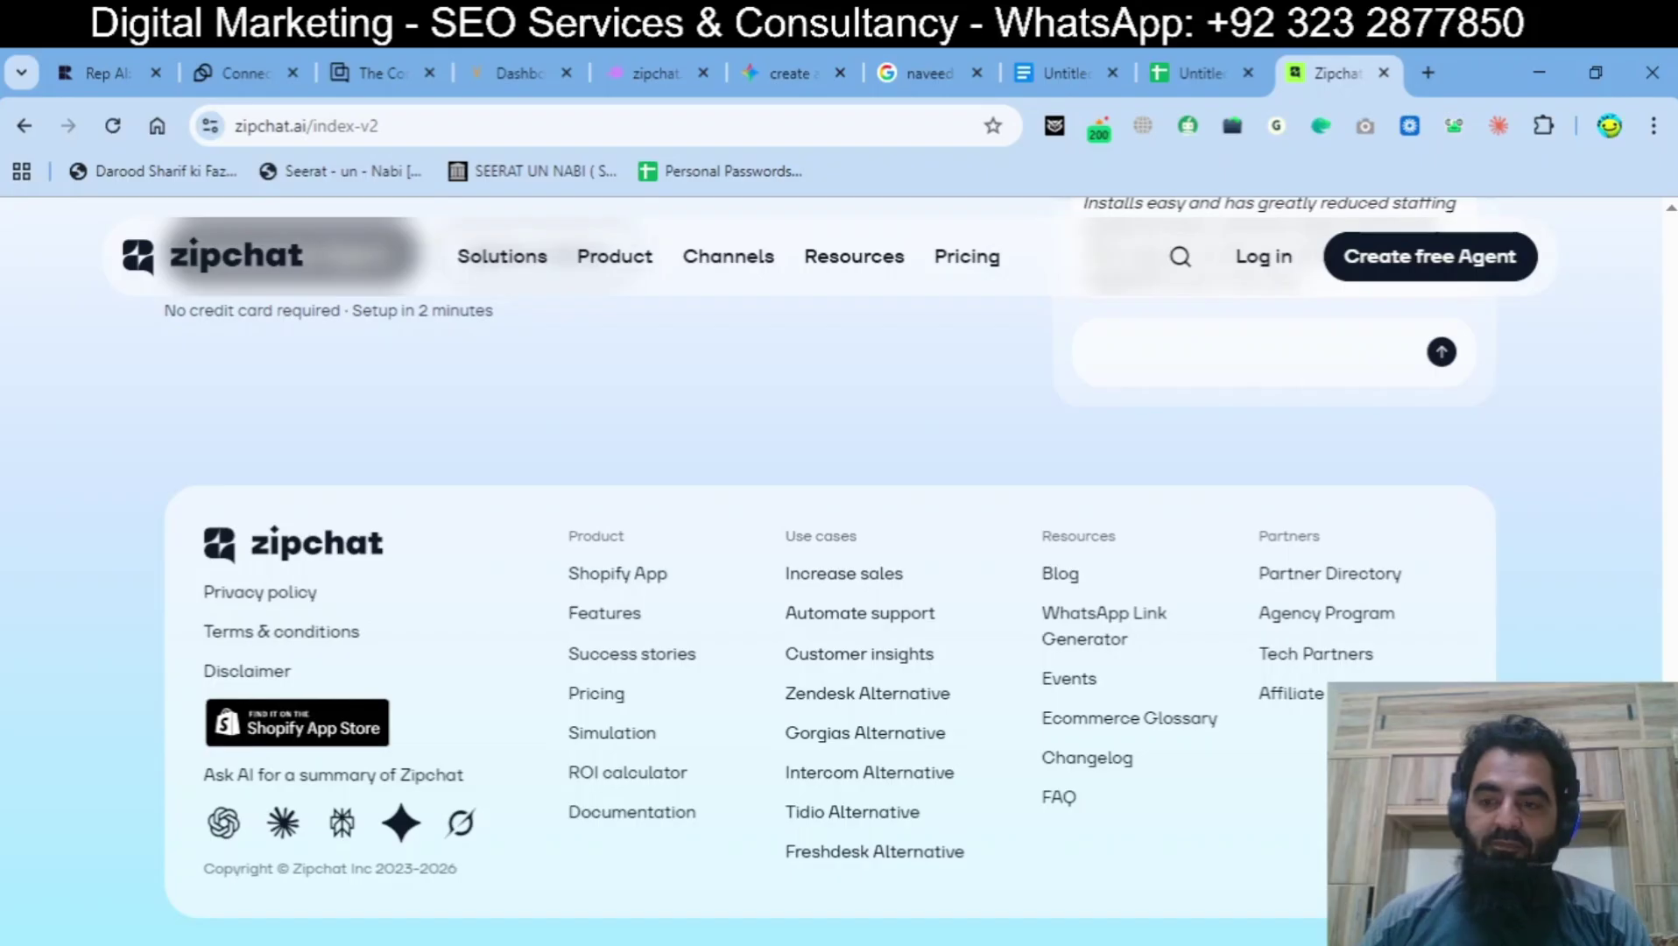
{"action": "scroll", "coordinate": [832, 569], "scroll_direction": "up", "scroll_amount": 3}
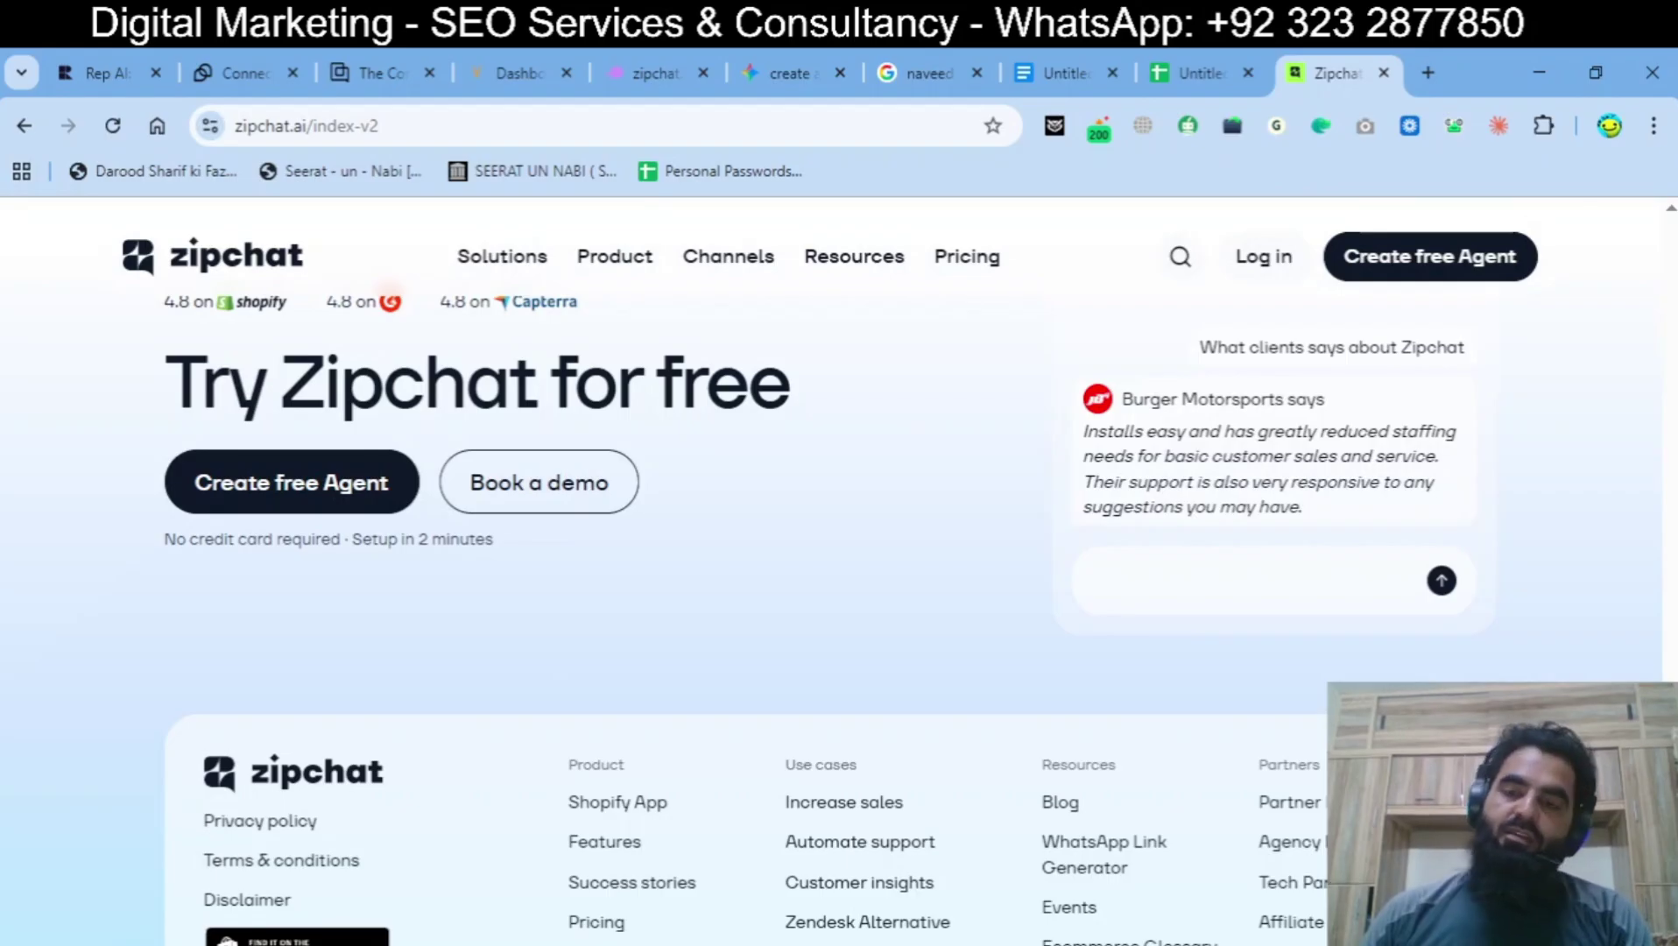
{"action": "scroll", "coordinate": [831, 569], "scroll_direction": "up", "scroll_amount": 1}
{"action": "scroll", "coordinate": [832, 569], "scroll_direction": "down", "scroll_amount": 4}
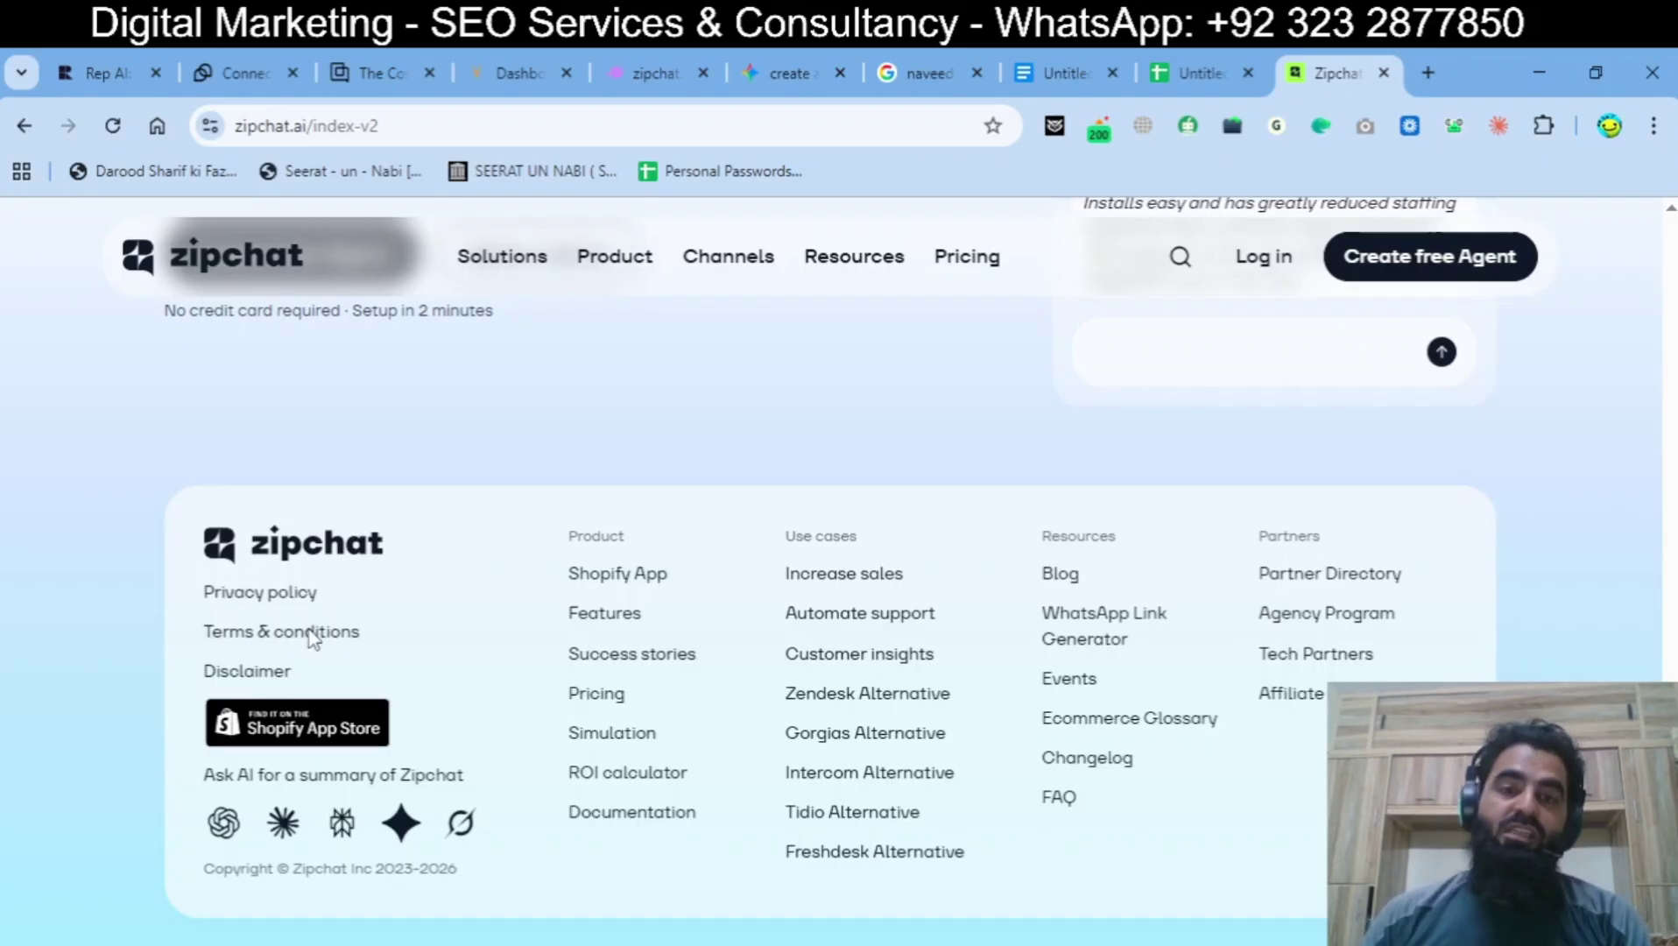
Step: Highlight the Use cases heading and its Increase sales, Automate support and Customer insights links, then clear the selection
{"action": "triple_click", "coordinate": [814, 537]}
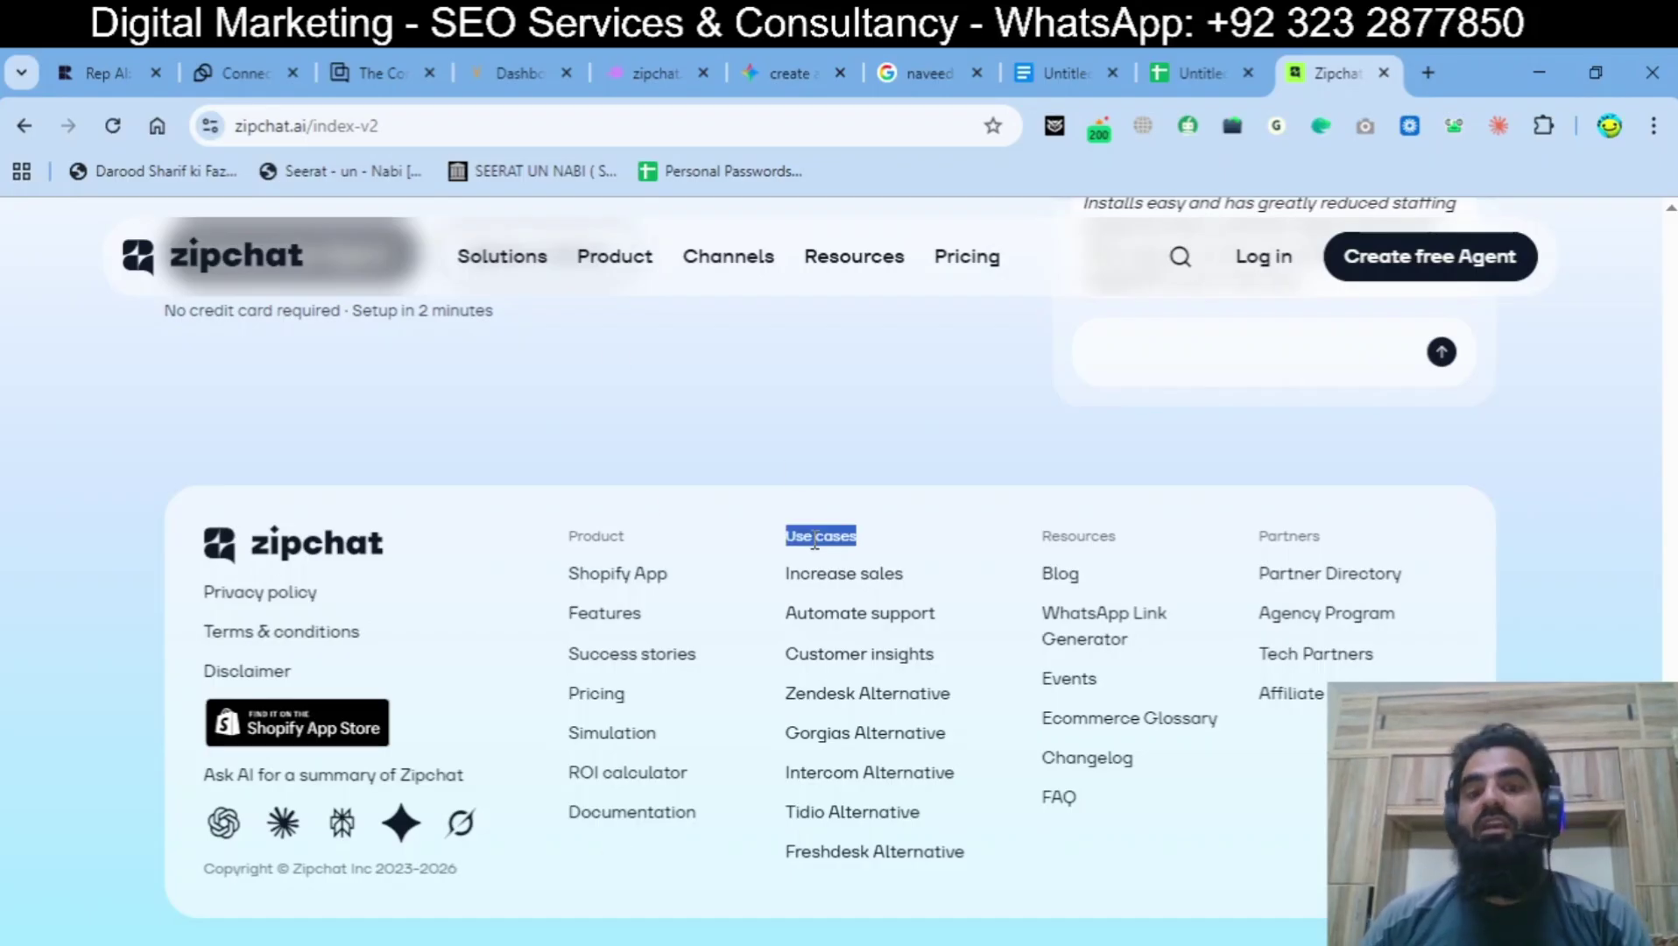
{"action": "left_click", "coordinate": [814, 539]}
{"action": "left_click_drag", "start_coordinate": [774, 580], "coordinate": [966, 575]}
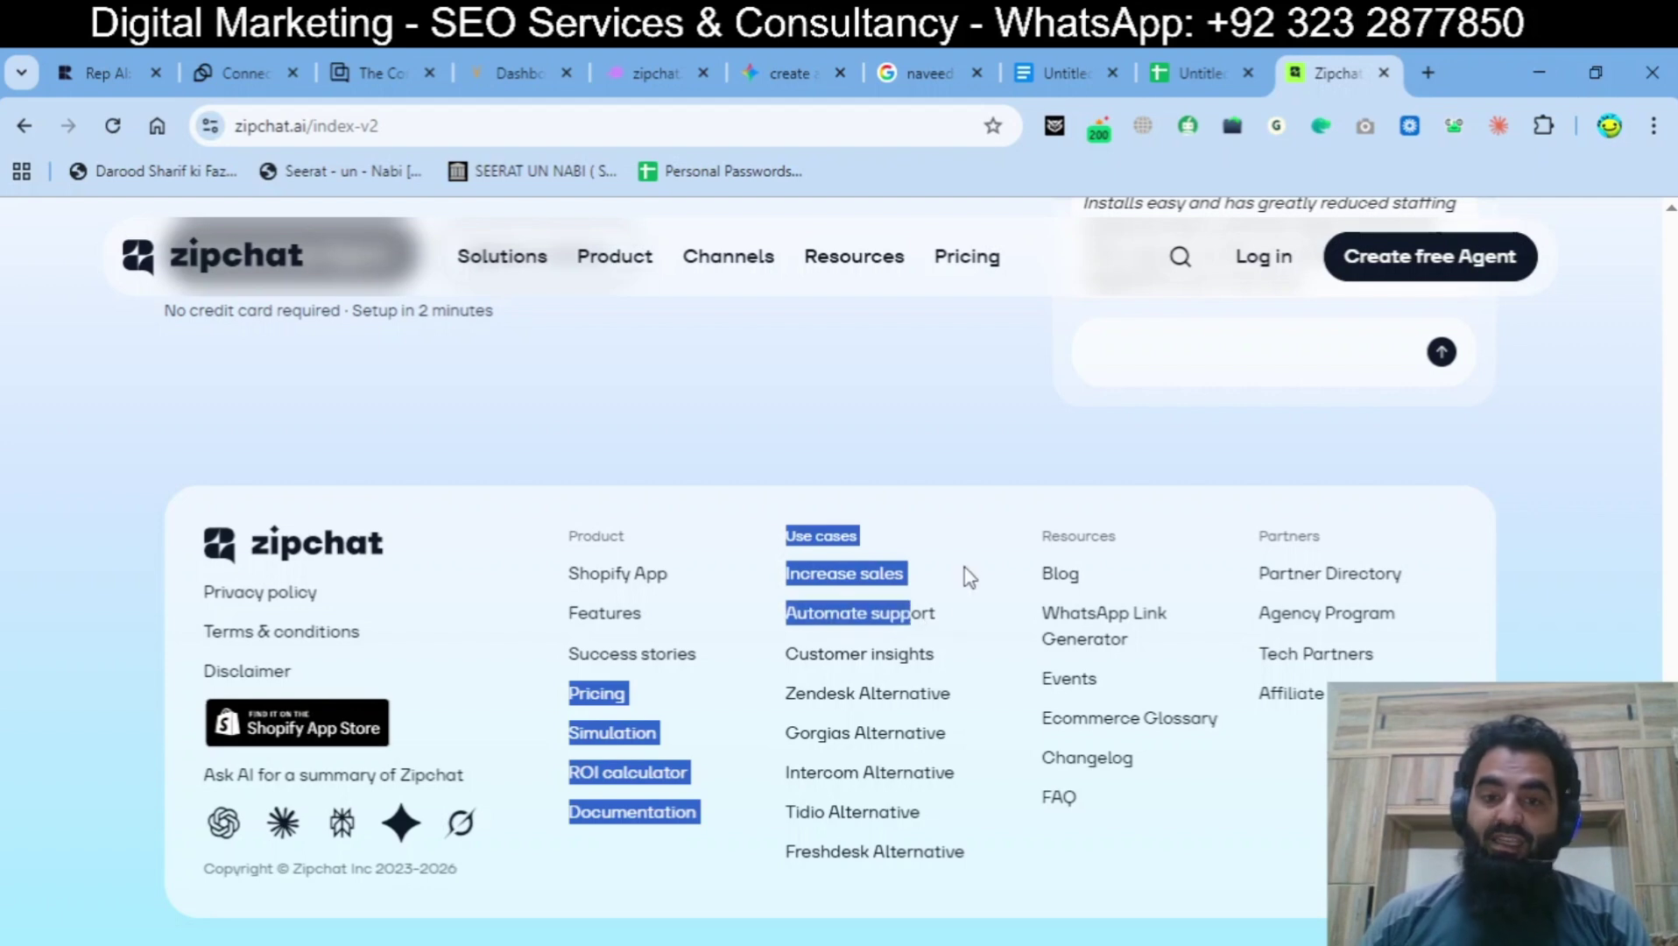
{"action": "left_click", "coordinate": [964, 569]}
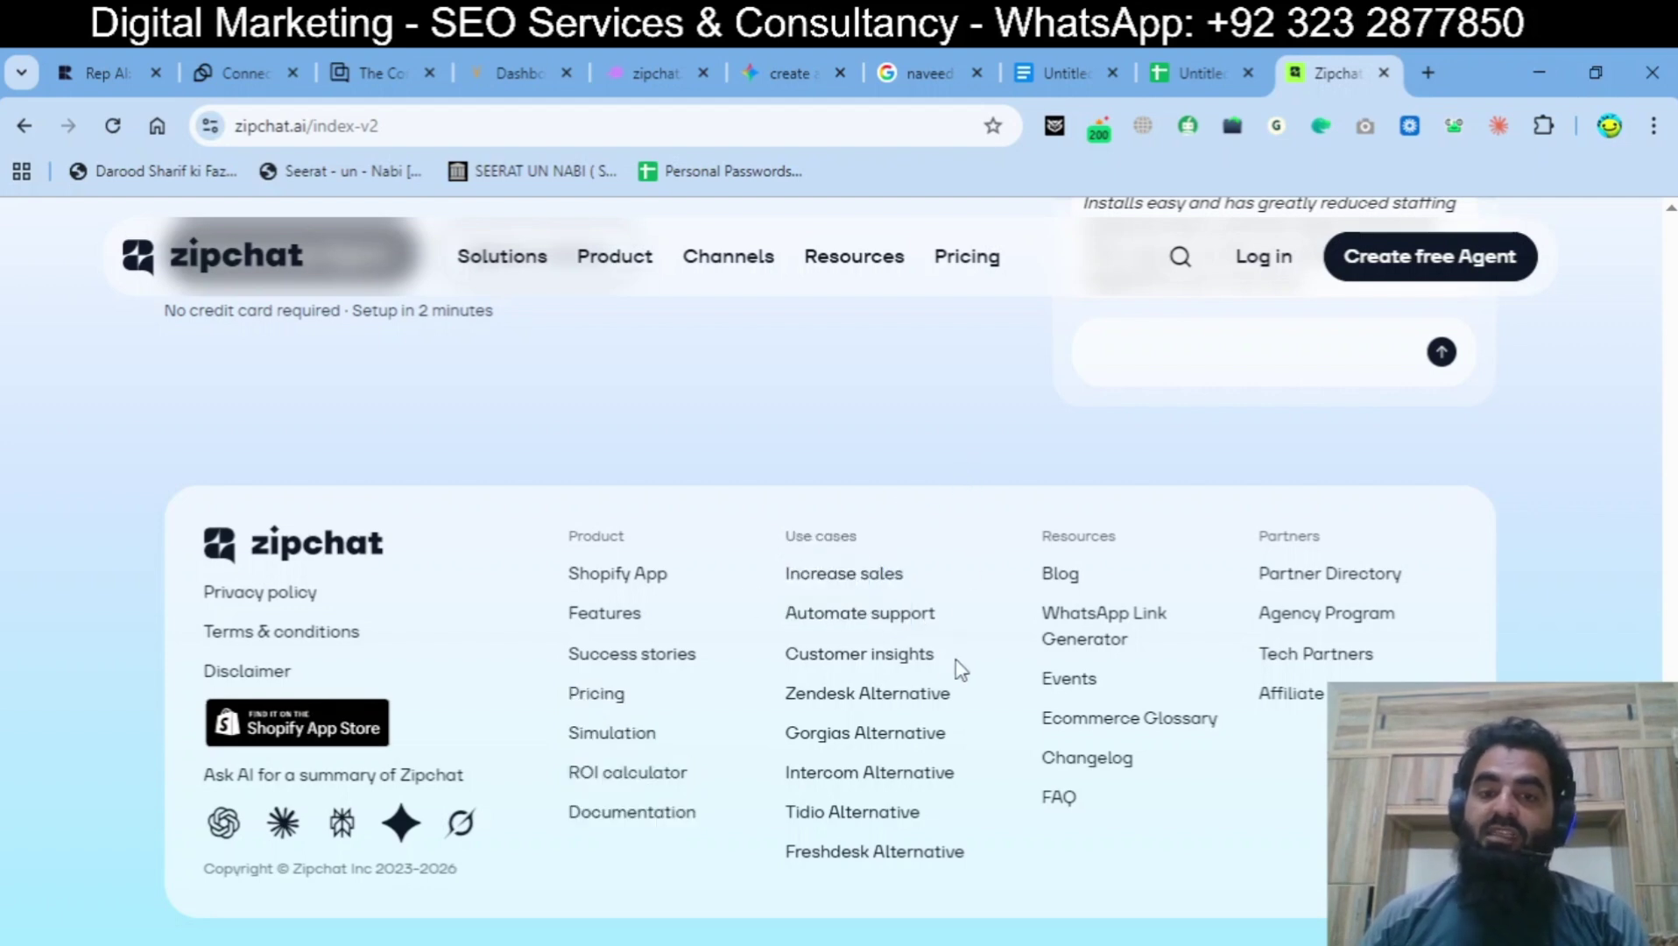
{"action": "left_click_drag", "start_coordinate": [961, 668], "coordinate": [785, 572]}
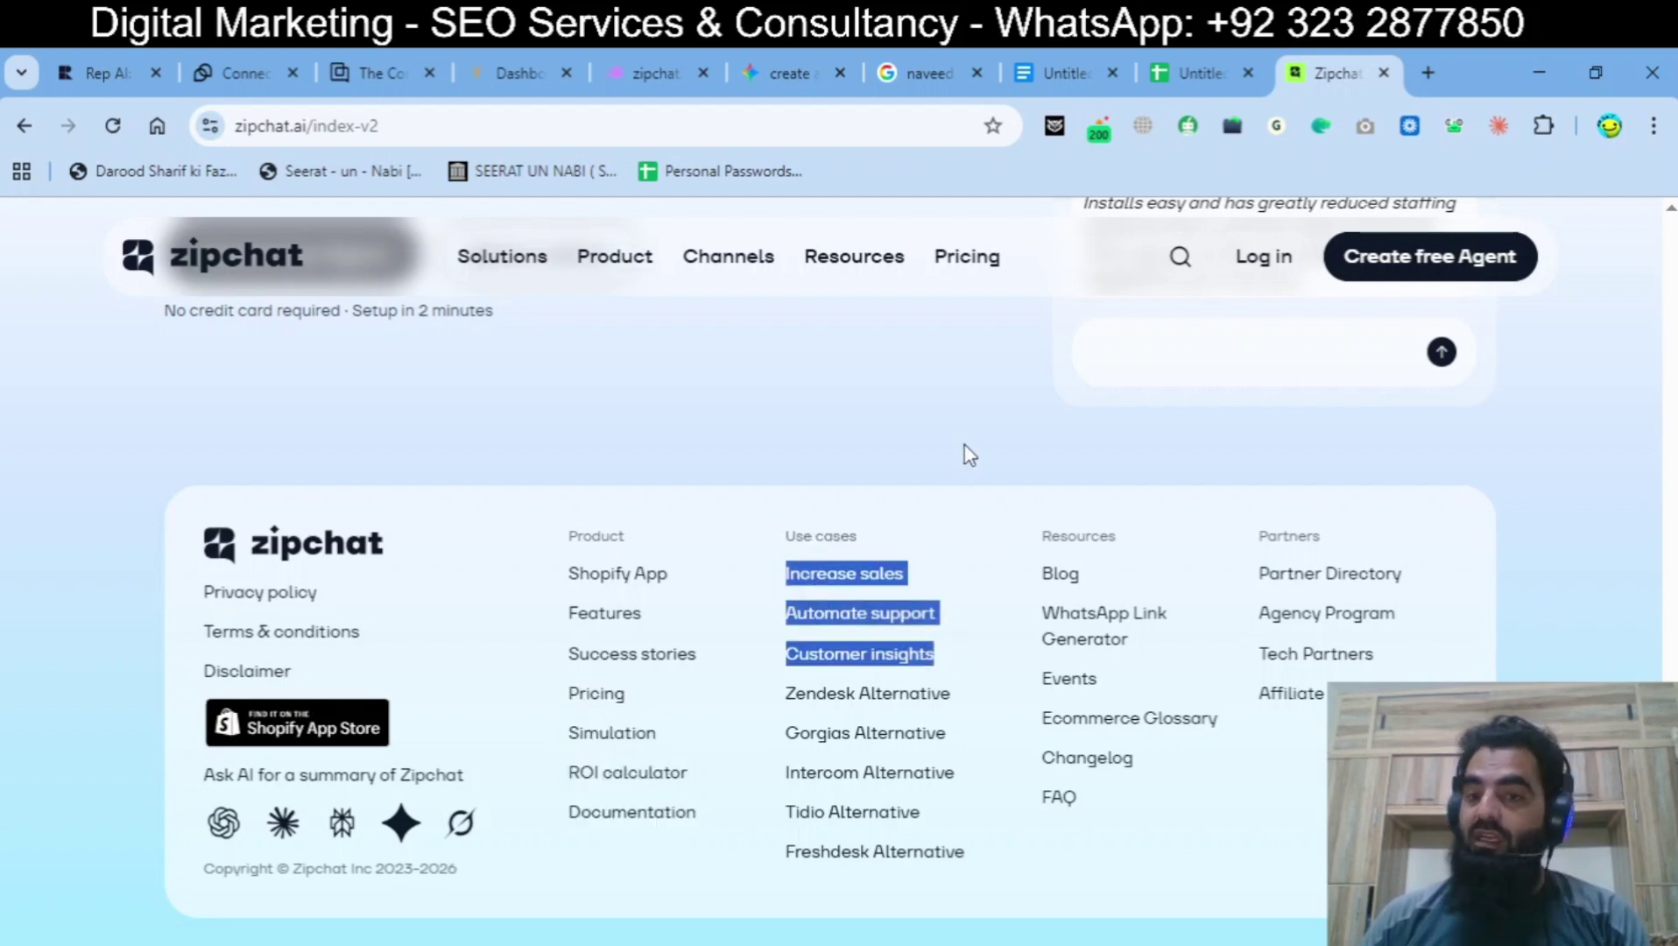
{"action": "left_click", "coordinate": [970, 488]}
Step: Examine the pages listed under Zipchat's Resources, including Blog, Success Stories and ROI Calculator, and return to the footer
{"action": "left_click_drag", "start_coordinate": [1669, 911], "coordinate": [1637, 258]}
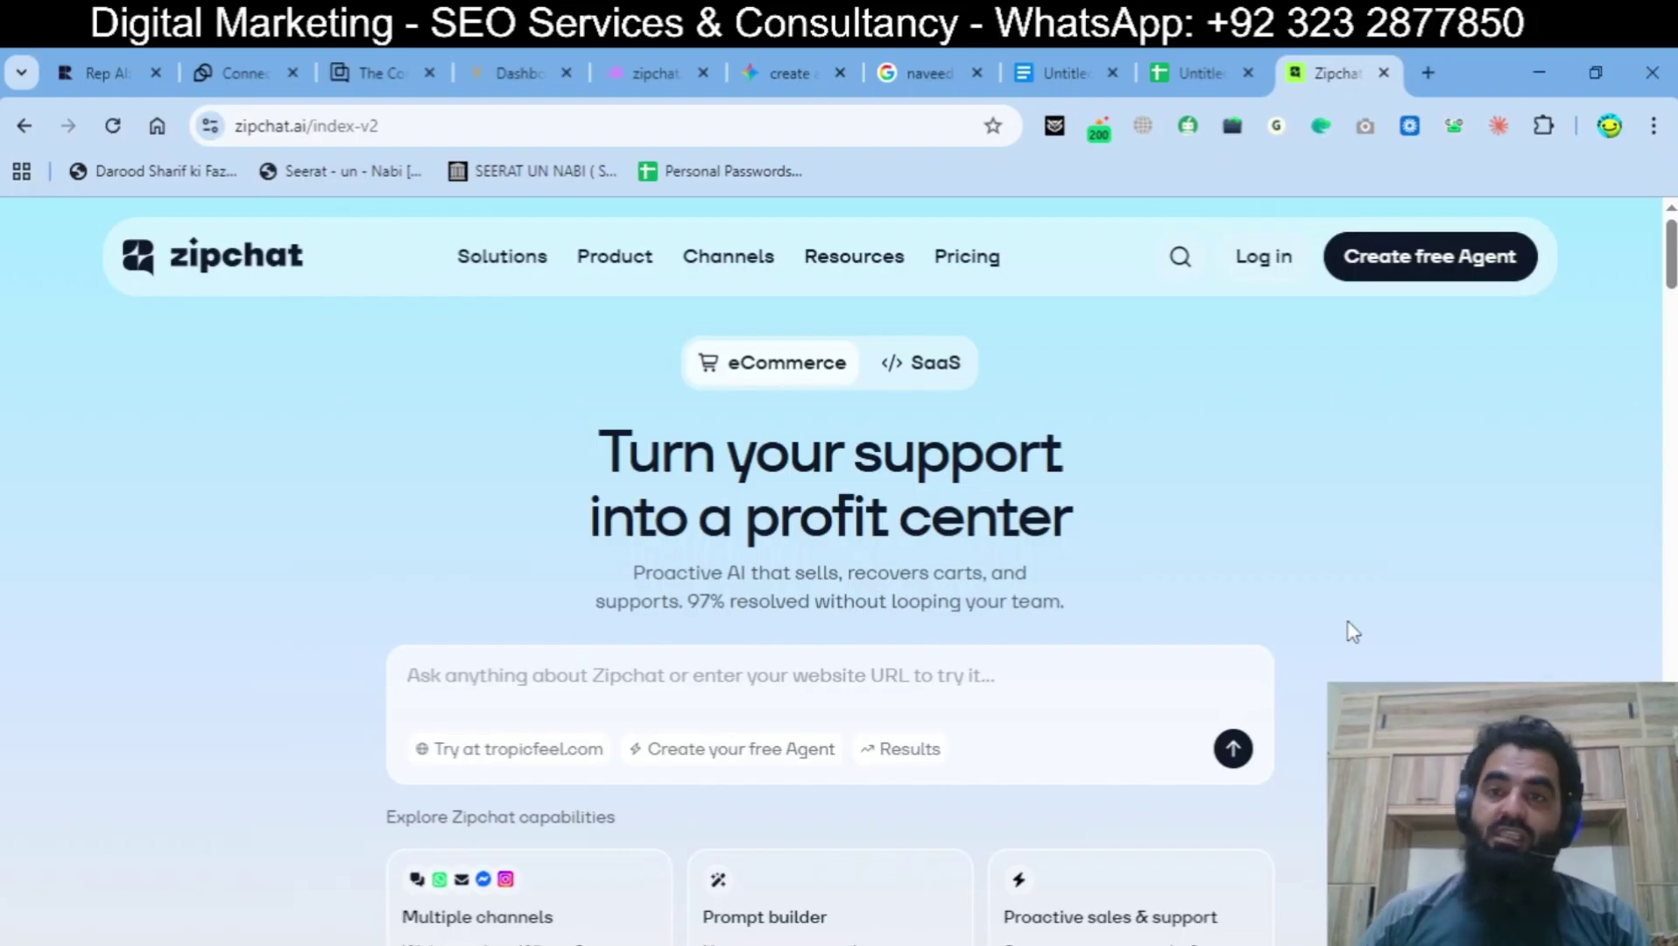
{"action": "mouse_move", "coordinate": [867, 260]}
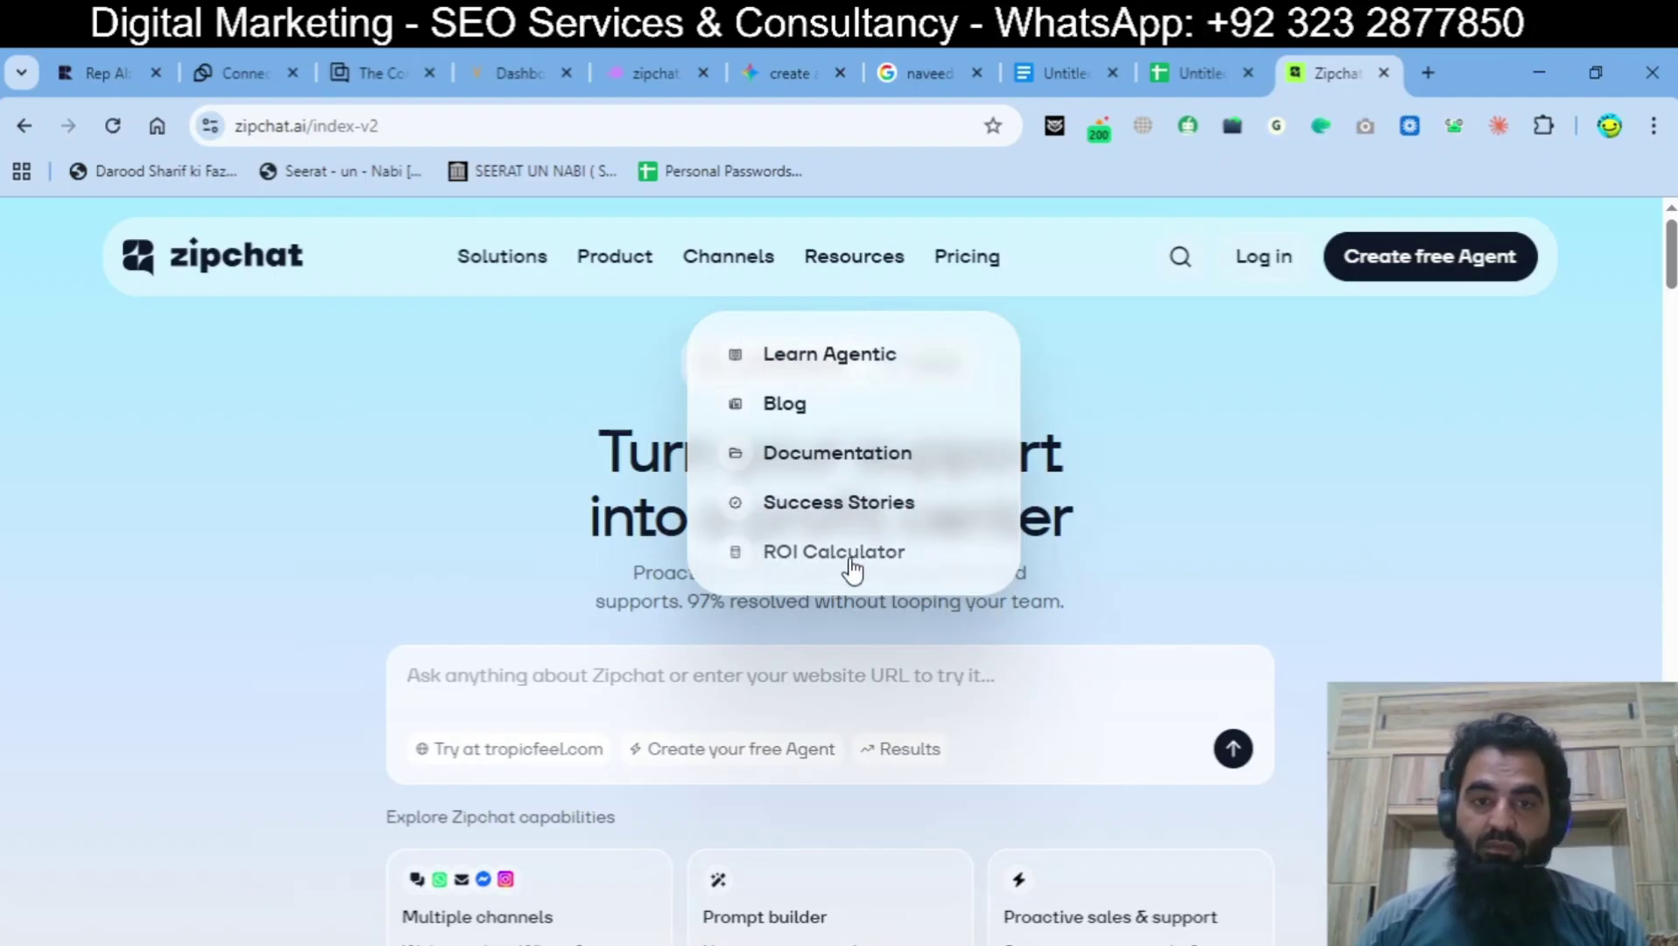
{"action": "key", "text": "End"}
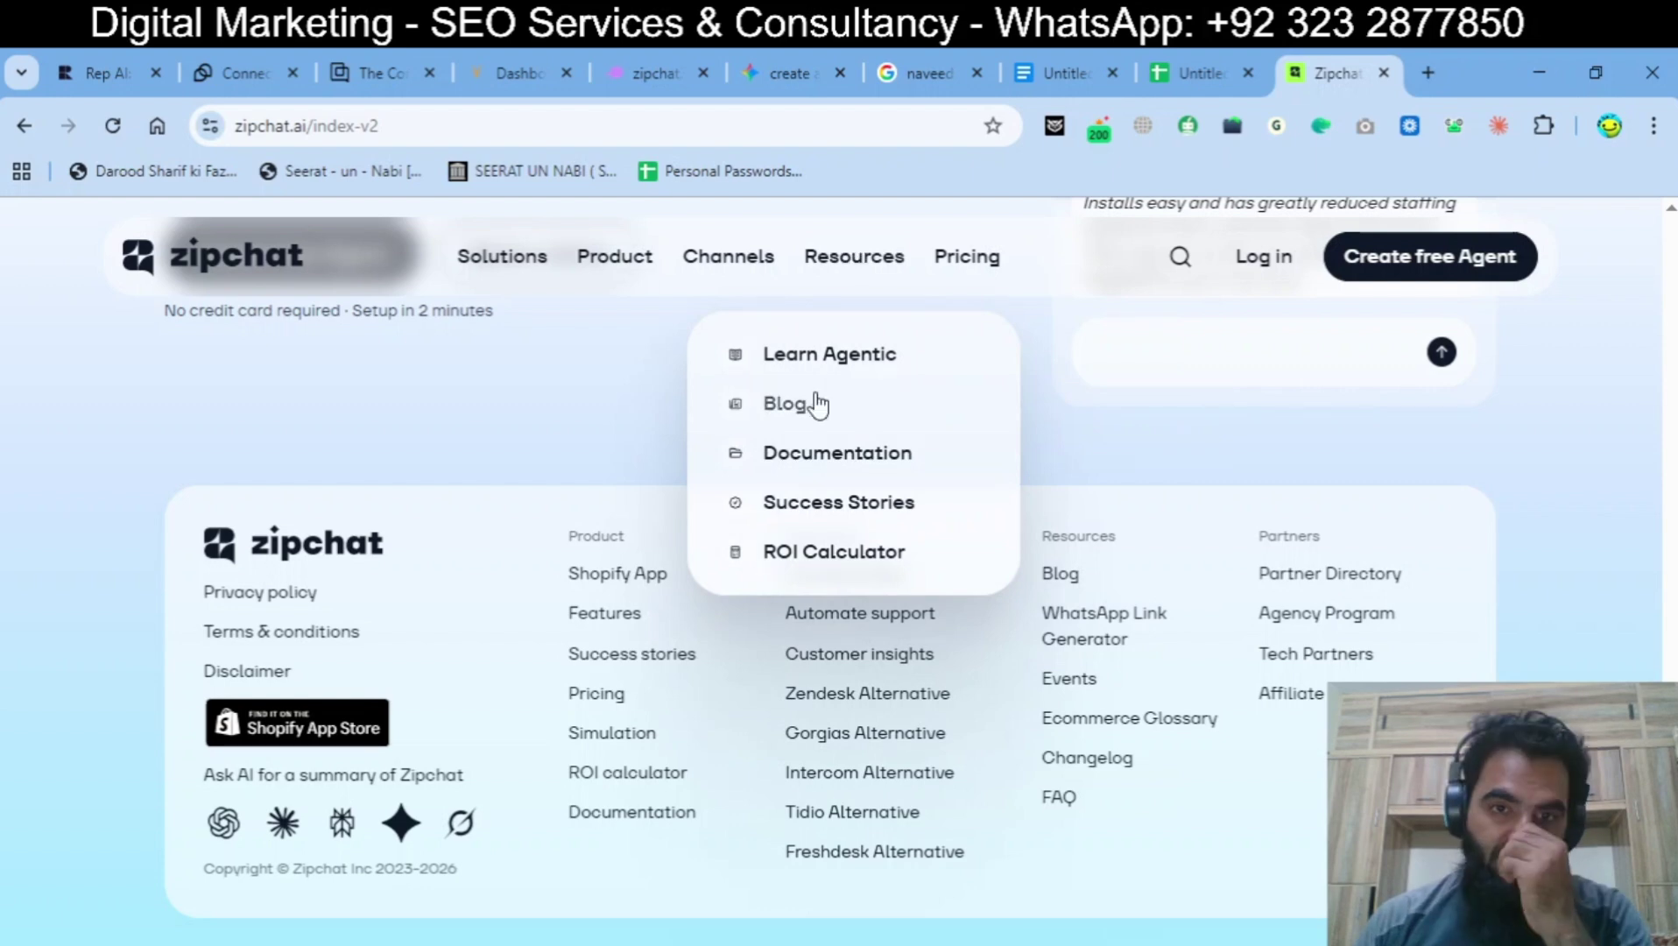
Step: Open Zipchat's XML sitemap at zipchat.ai/sitemap.xml
{"action": "left_click", "coordinate": [648, 125]}
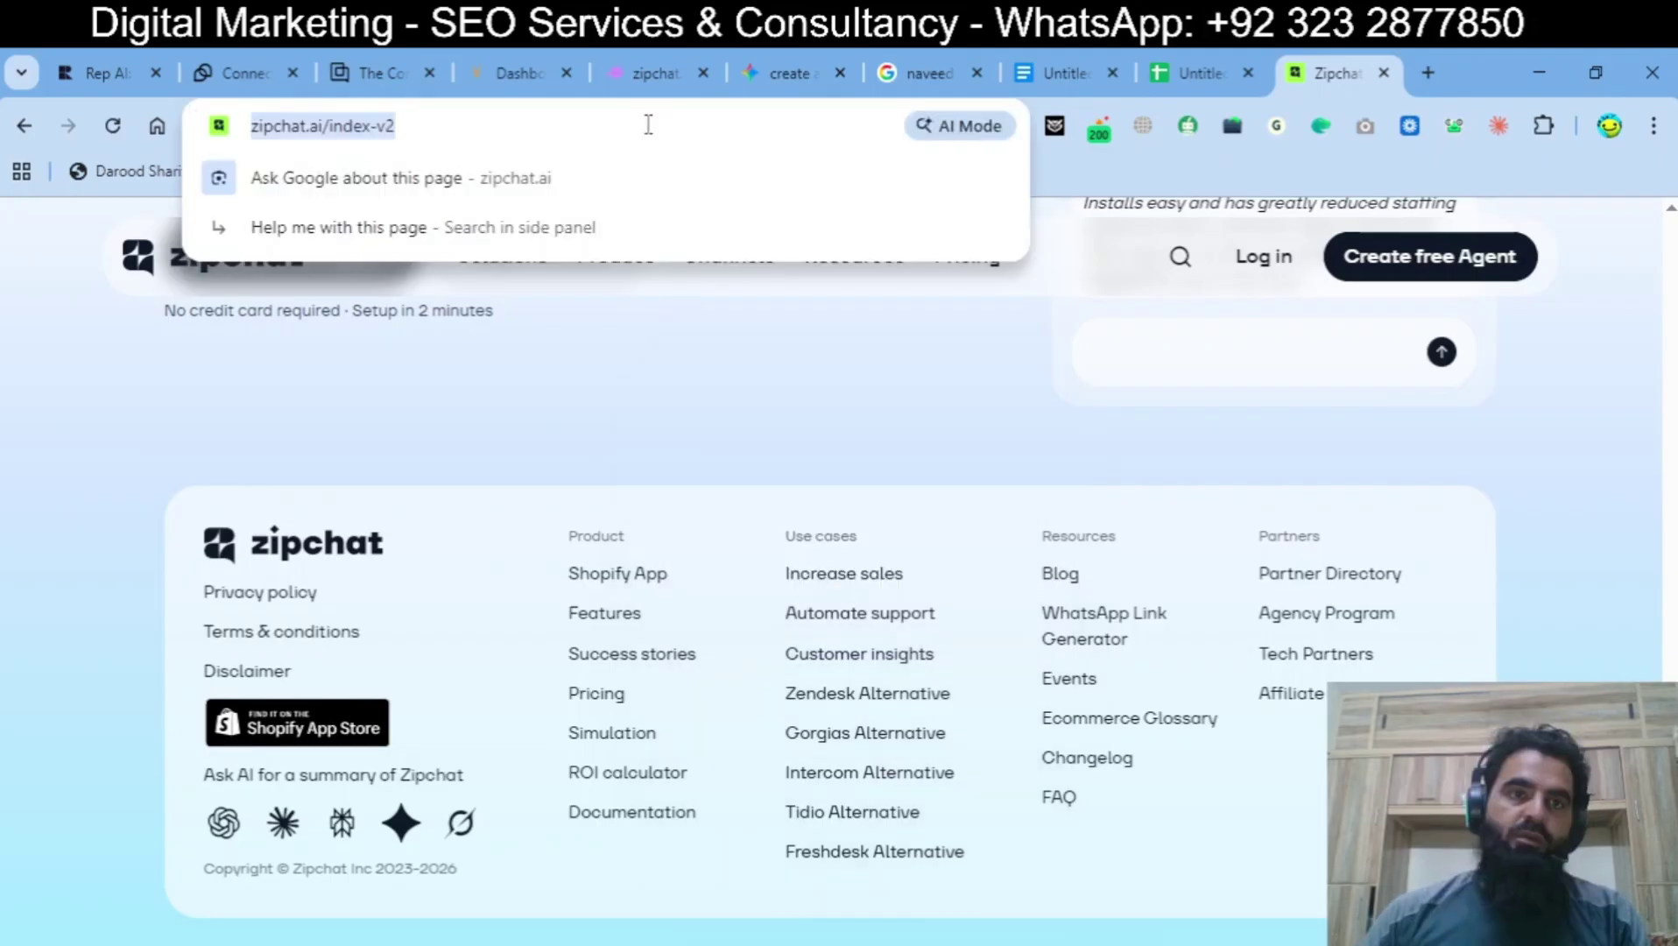
{"action": "double_click", "coordinate": [647, 125]}
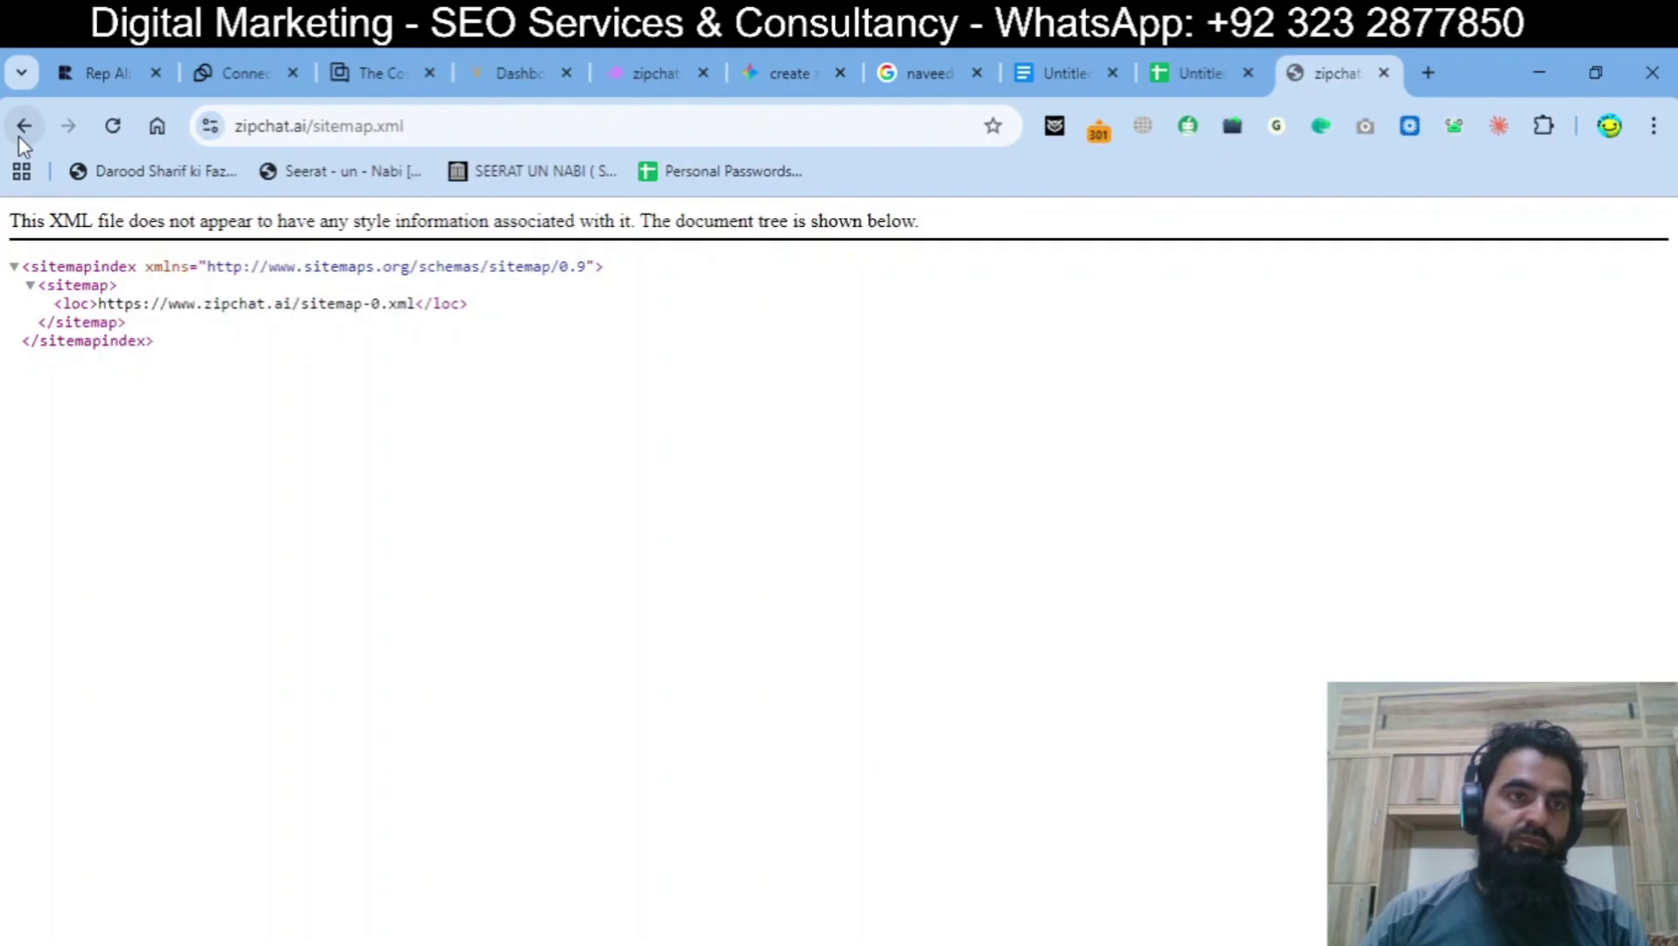
Step: Close the Zipchat sitemap tab and search Google for "zipchat glossary" in a new tab
{"action": "left_click", "coordinate": [21, 125]}
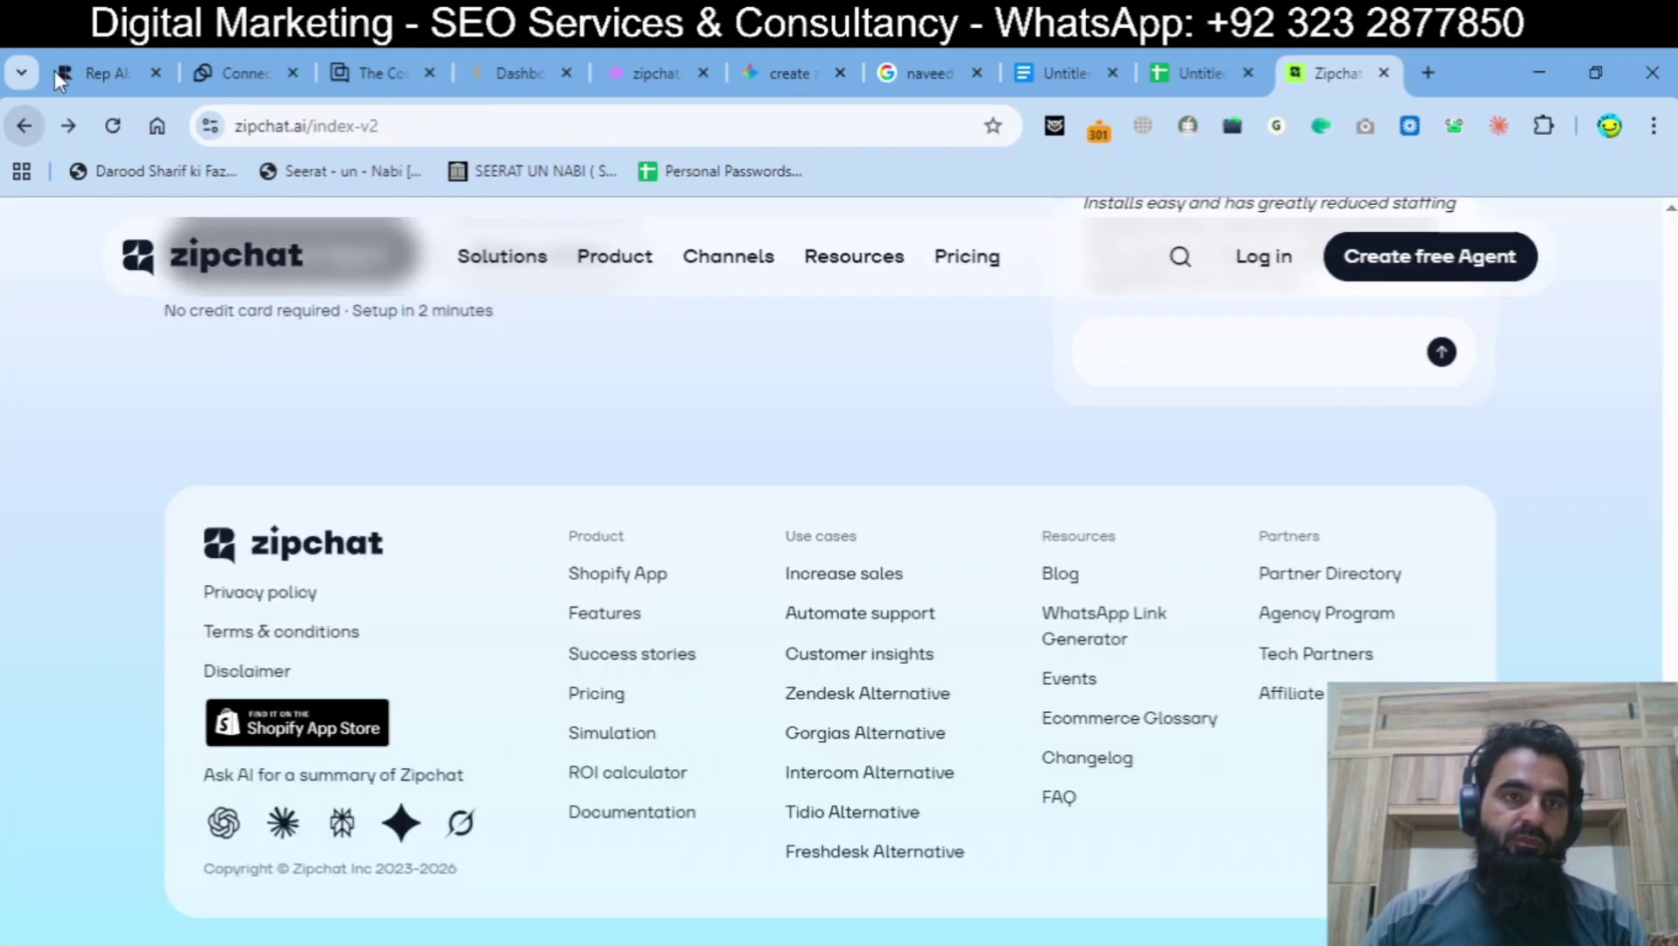
{"action": "key", "text": "ctrl+w"}
{"action": "left_click", "coordinate": [606, 131]}
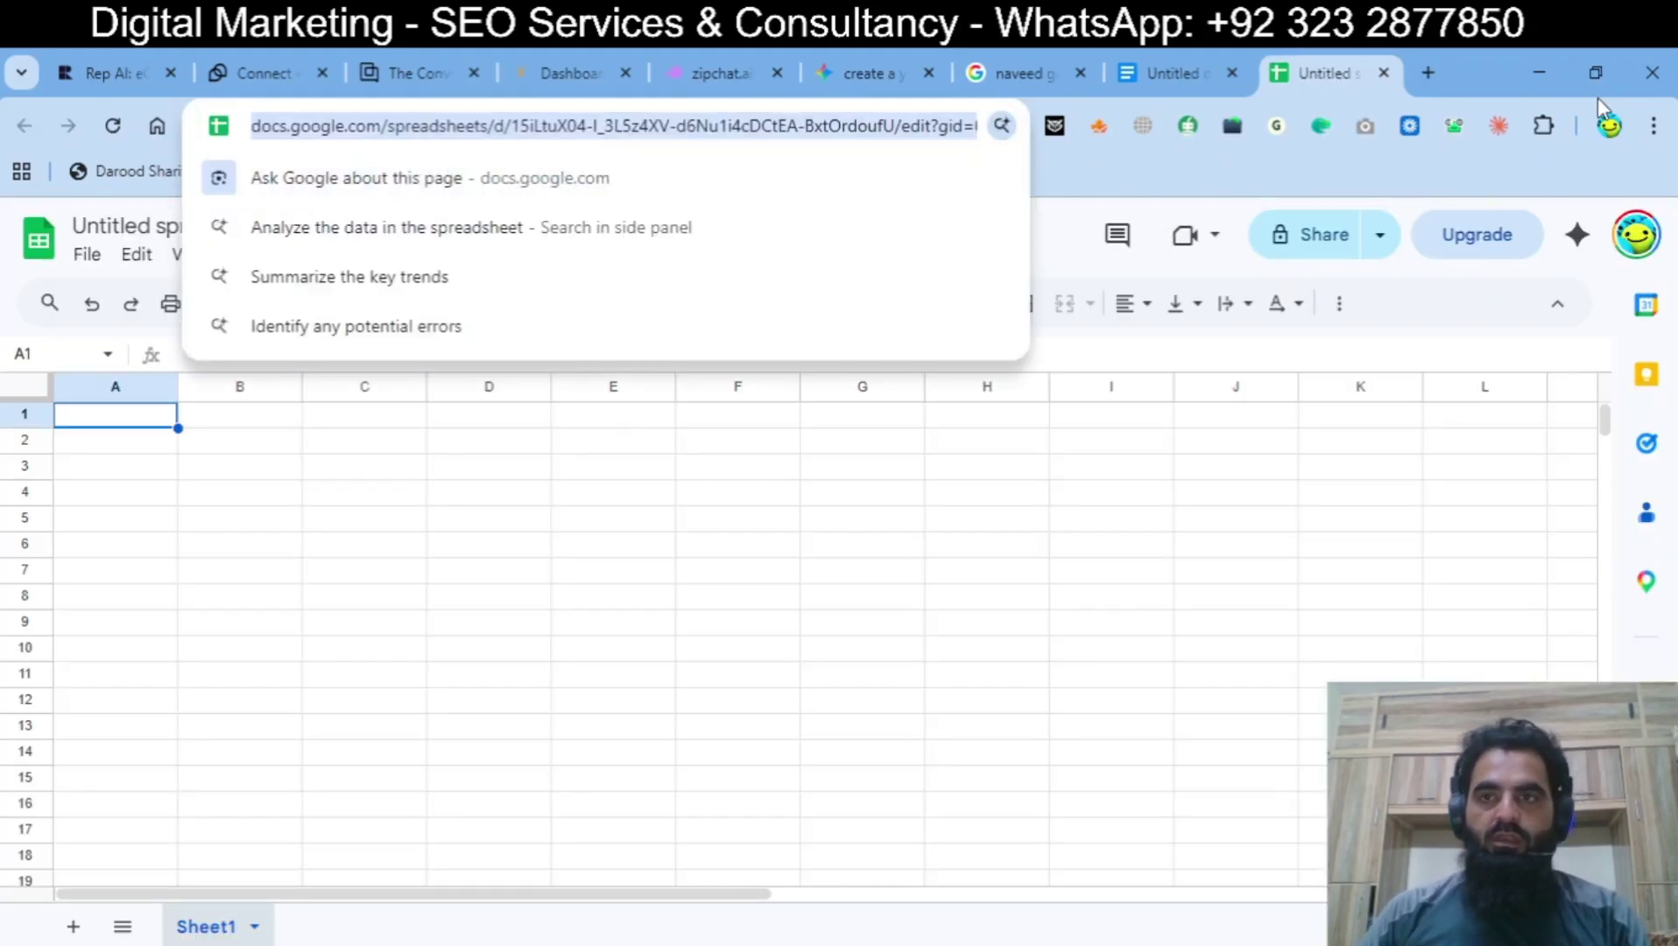
{"action": "left_click", "coordinate": [1432, 71]}
{"action": "type", "text": "zipch"}
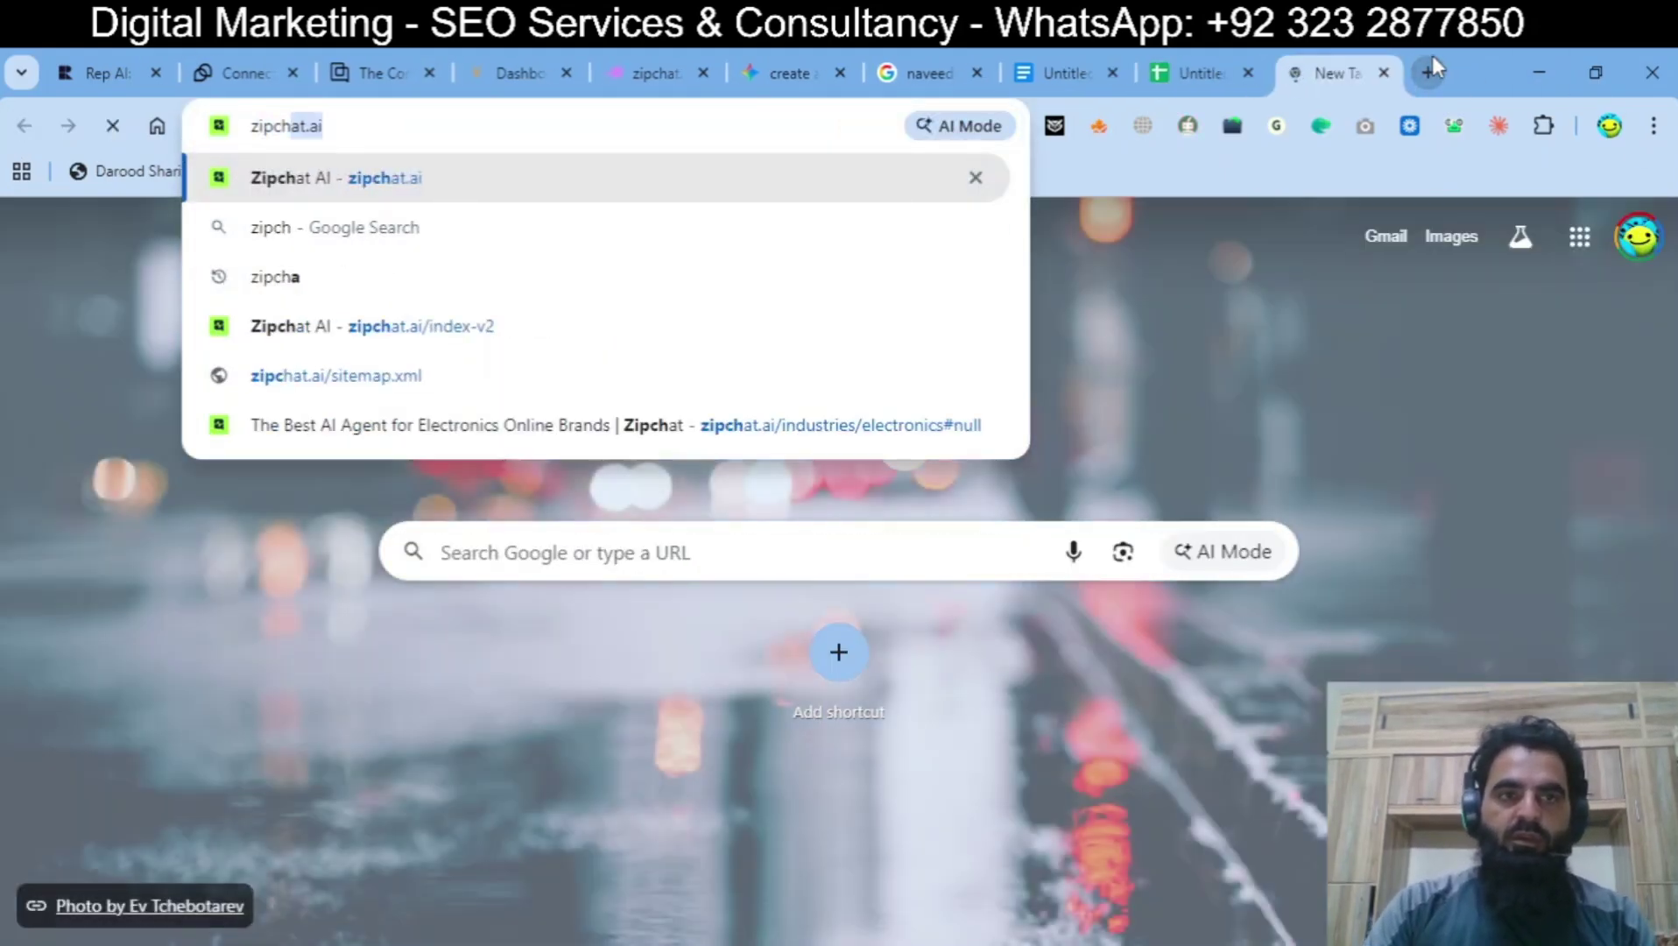
{"action": "type", "text": "at gloss"}
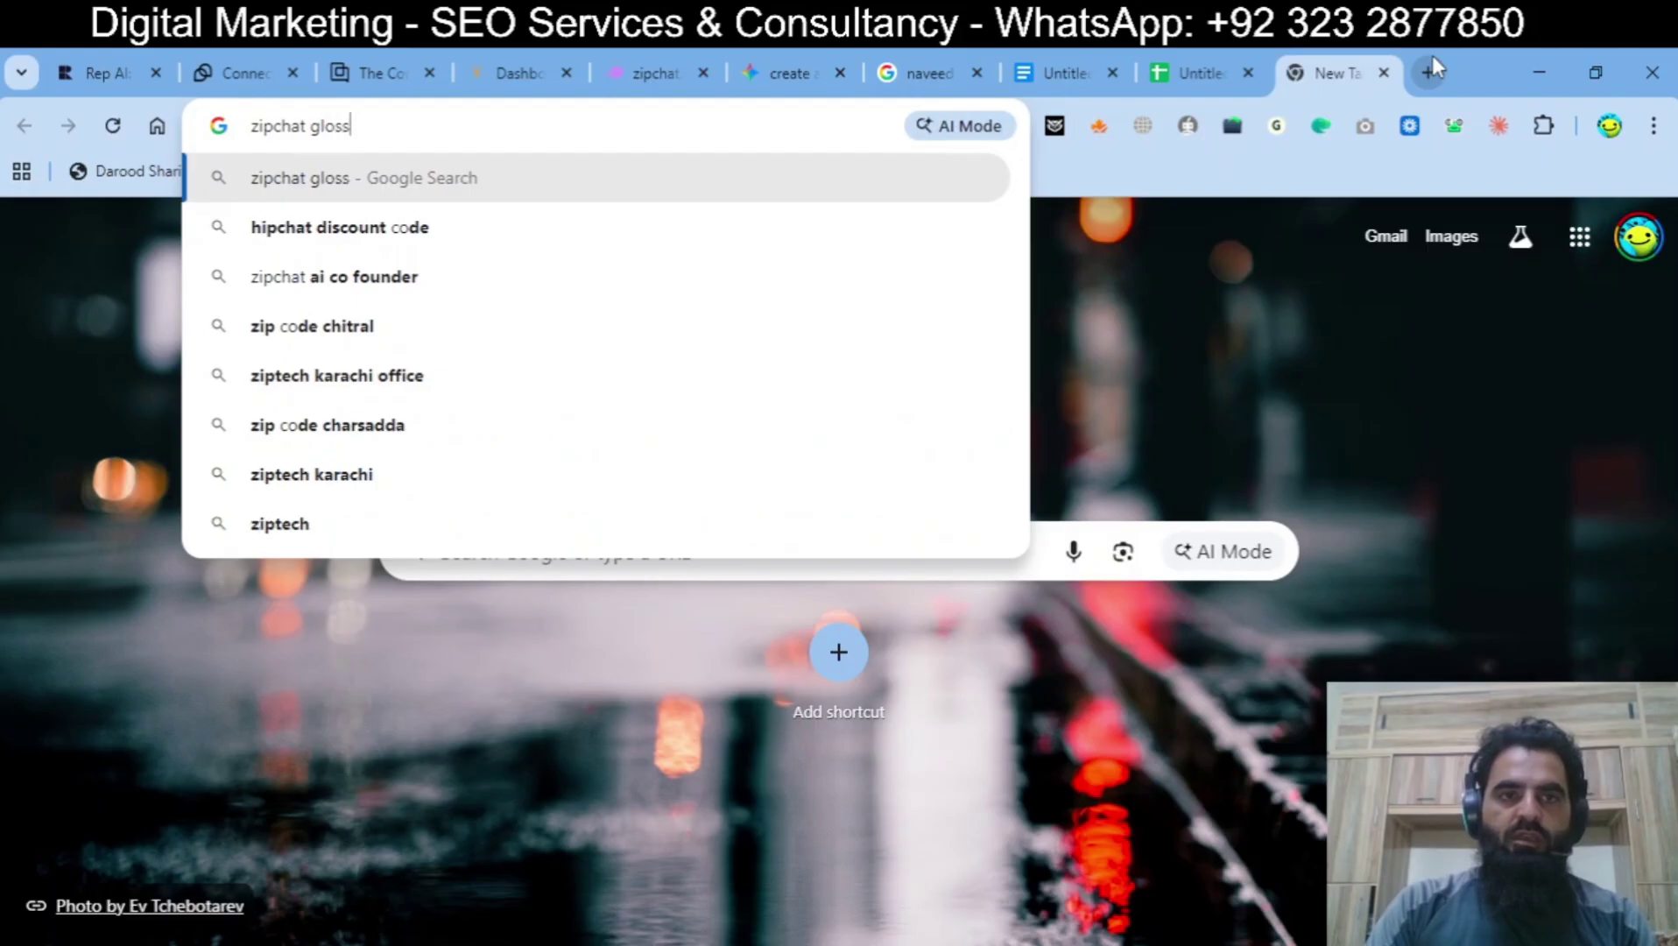
{"action": "type", "text": "ary"}
{"action": "key", "text": "Return"}
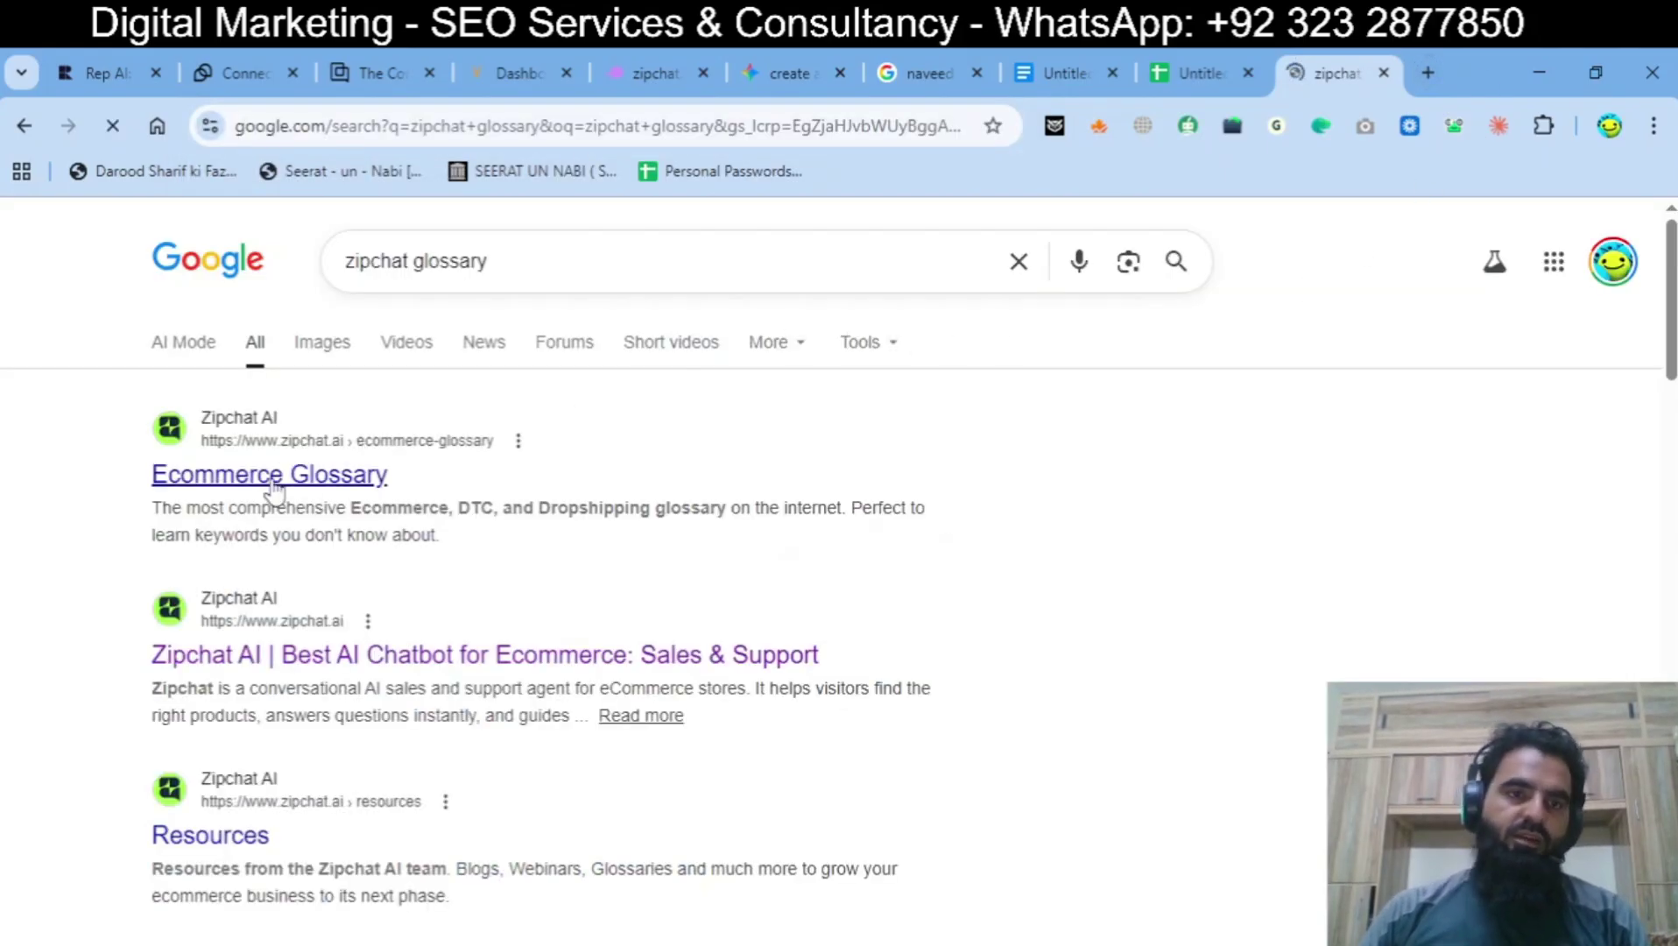
Step: Open Zipchat's Ecommerce Glossary search result in a new tab, then return to the results and open it again
{"action": "left_click", "coordinate": [263, 484]}
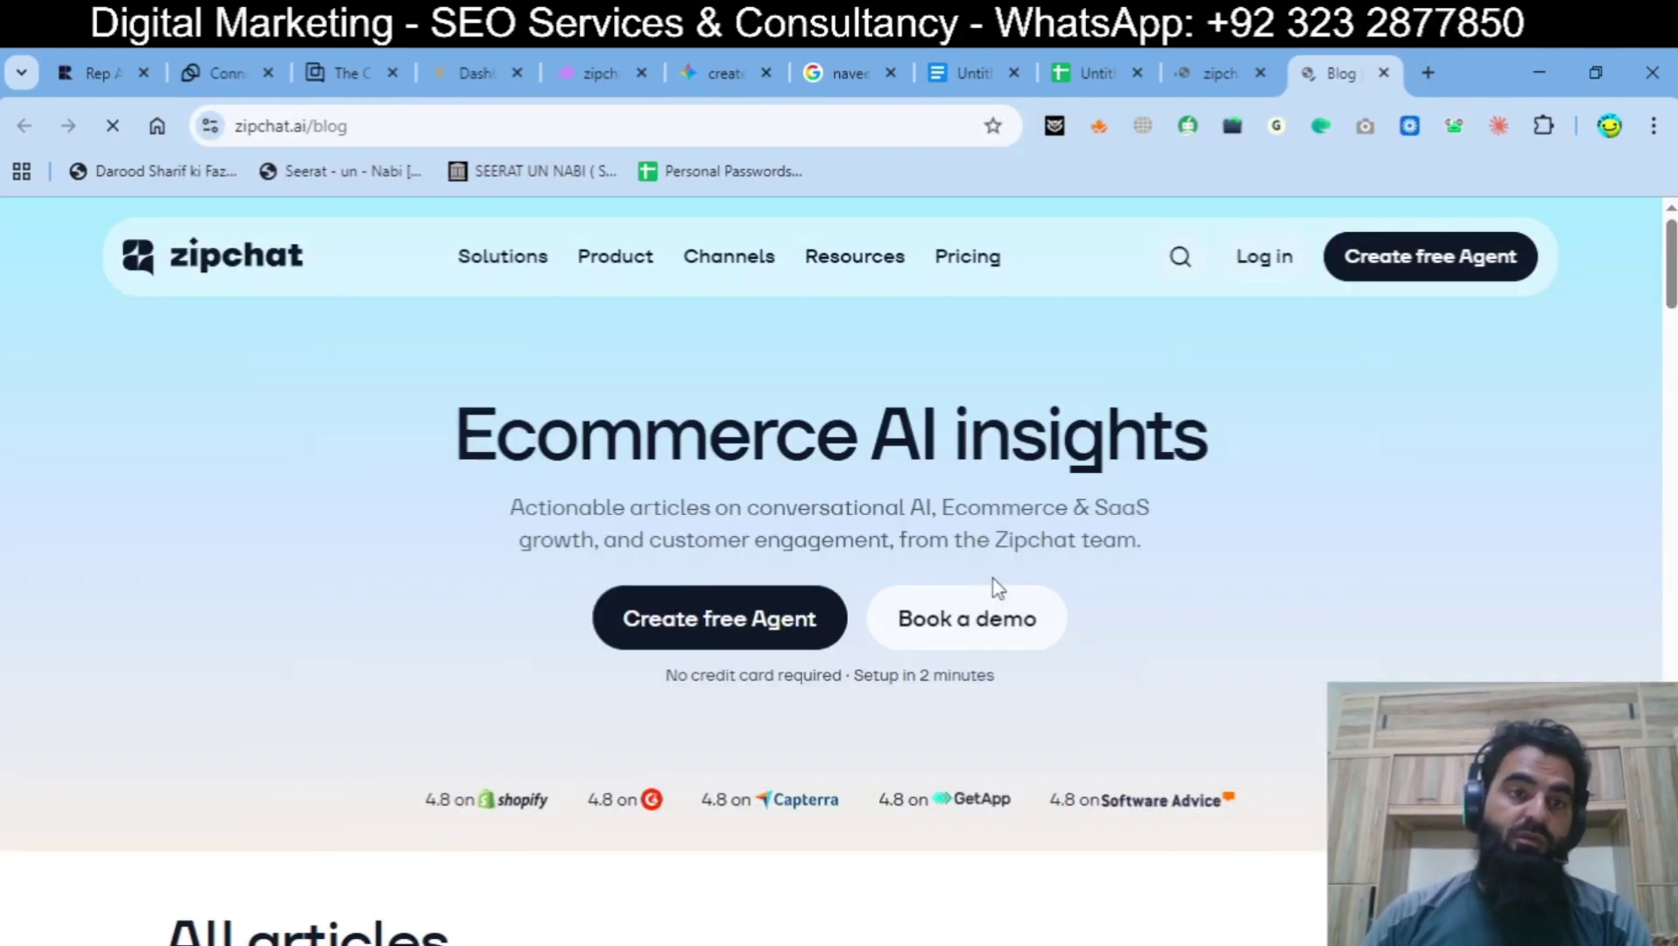
{"action": "key", "text": "ctrl+shift+Tab"}
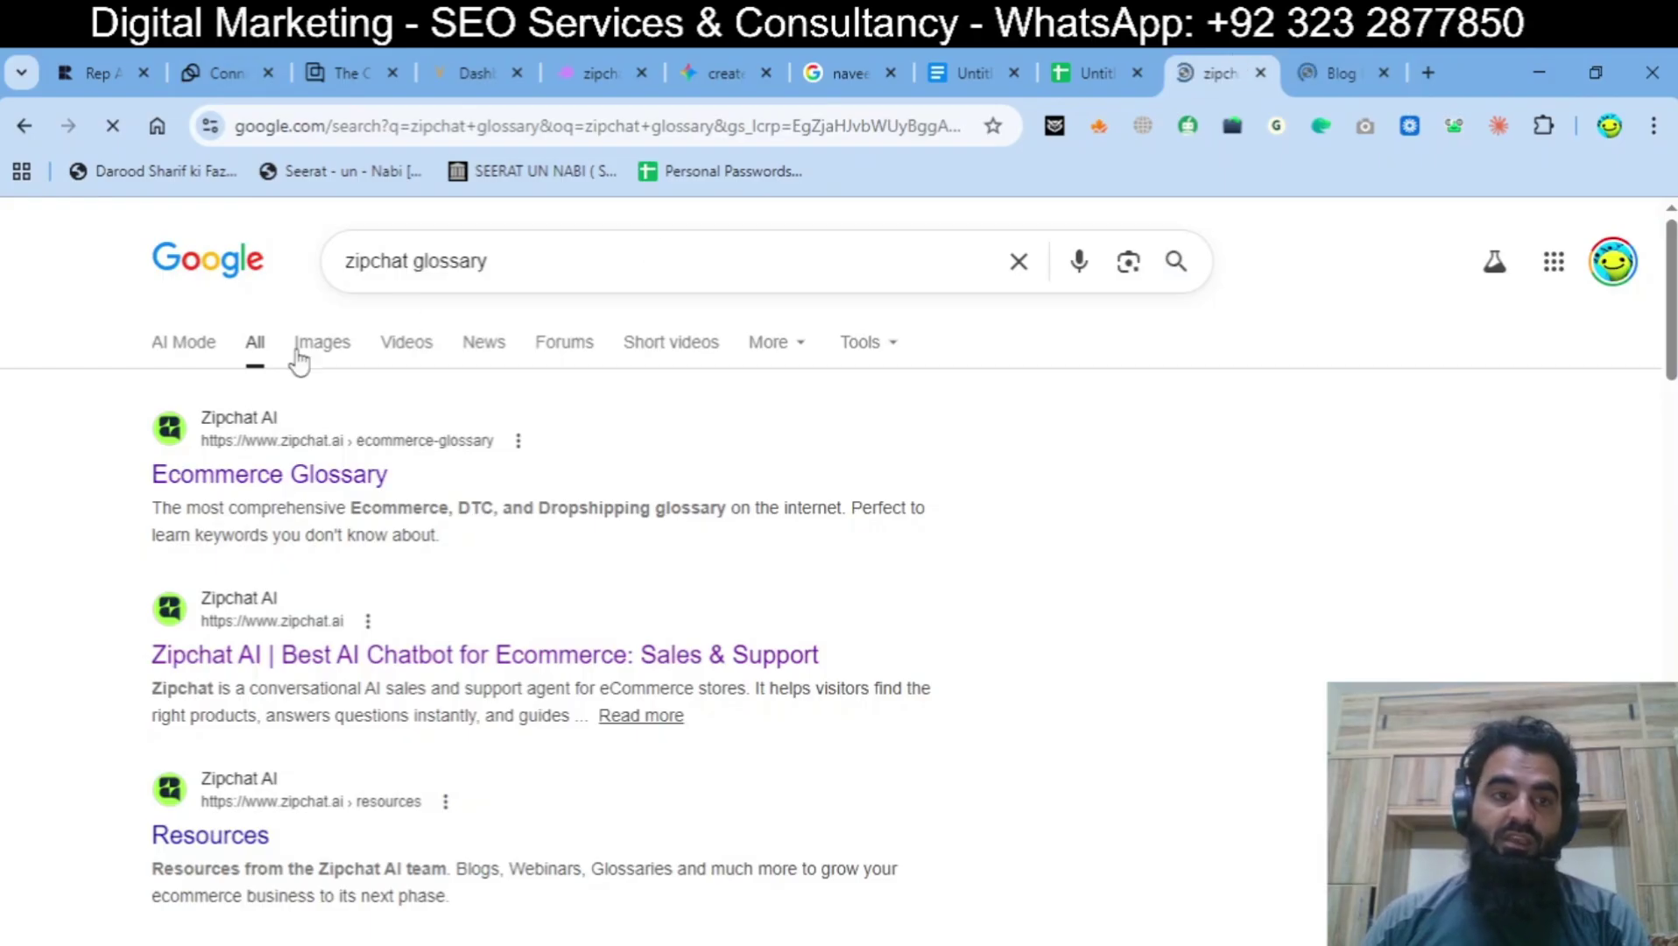
{"action": "left_click", "coordinate": [293, 484]}
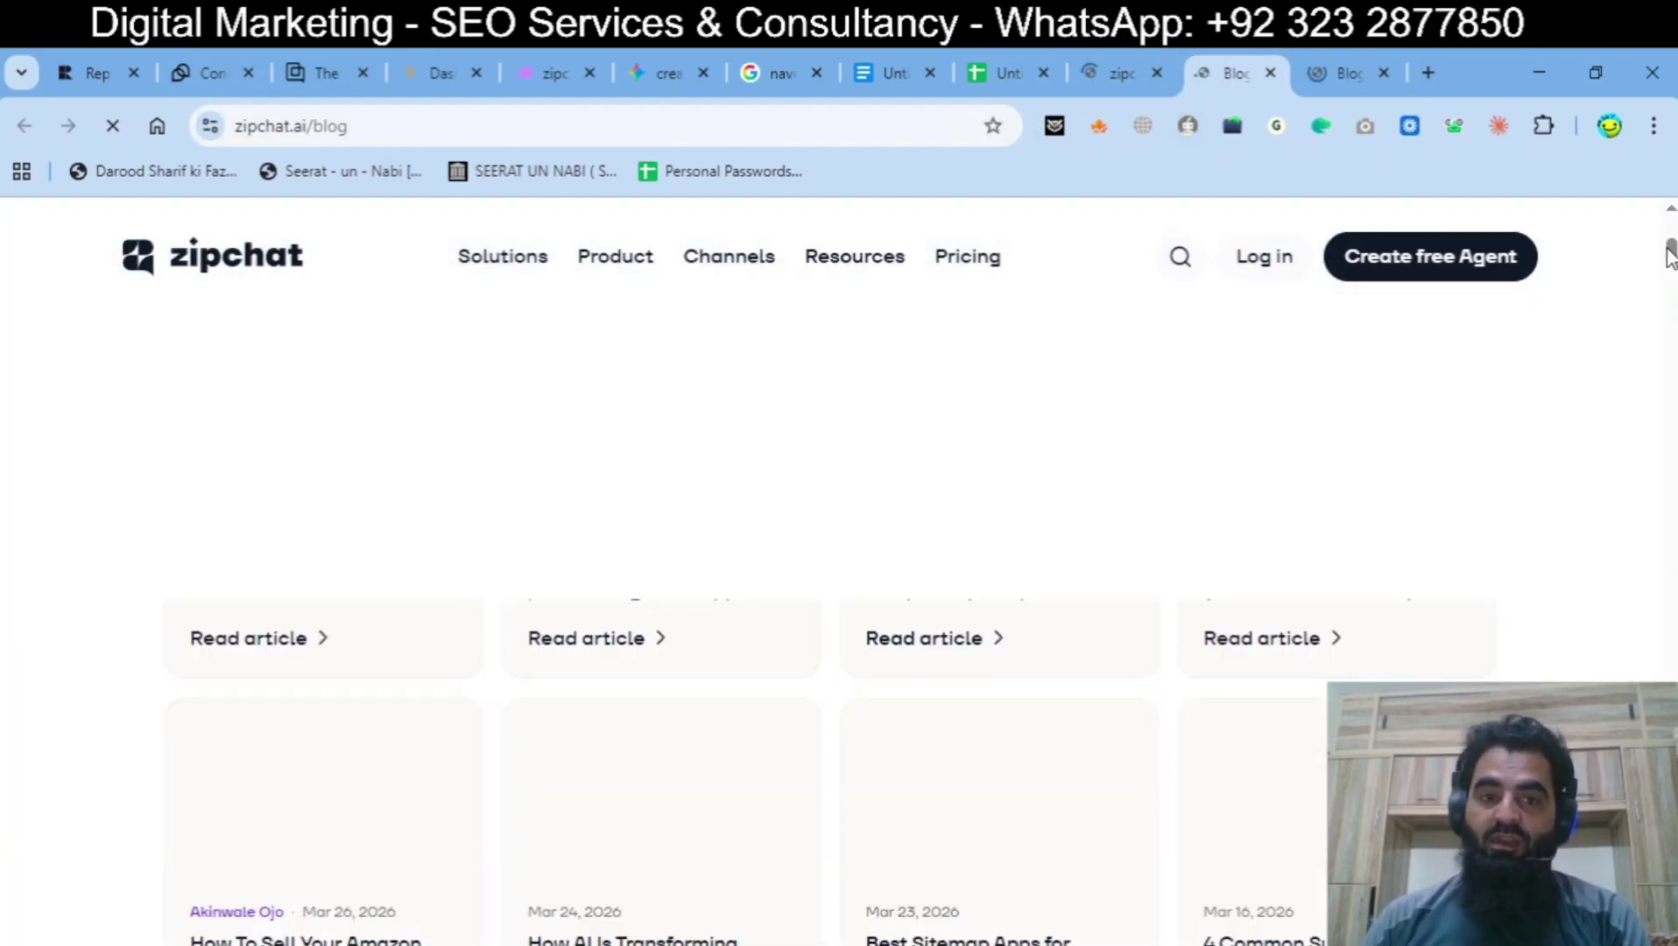
Step: Examine the article listing on Zipchat's blog, including the Freshdesk, Intercom, Tidio, Gorgias and Zendesk reviews
{"action": "left_click_drag", "start_coordinate": [1668, 232], "coordinate": [1670, 294]}
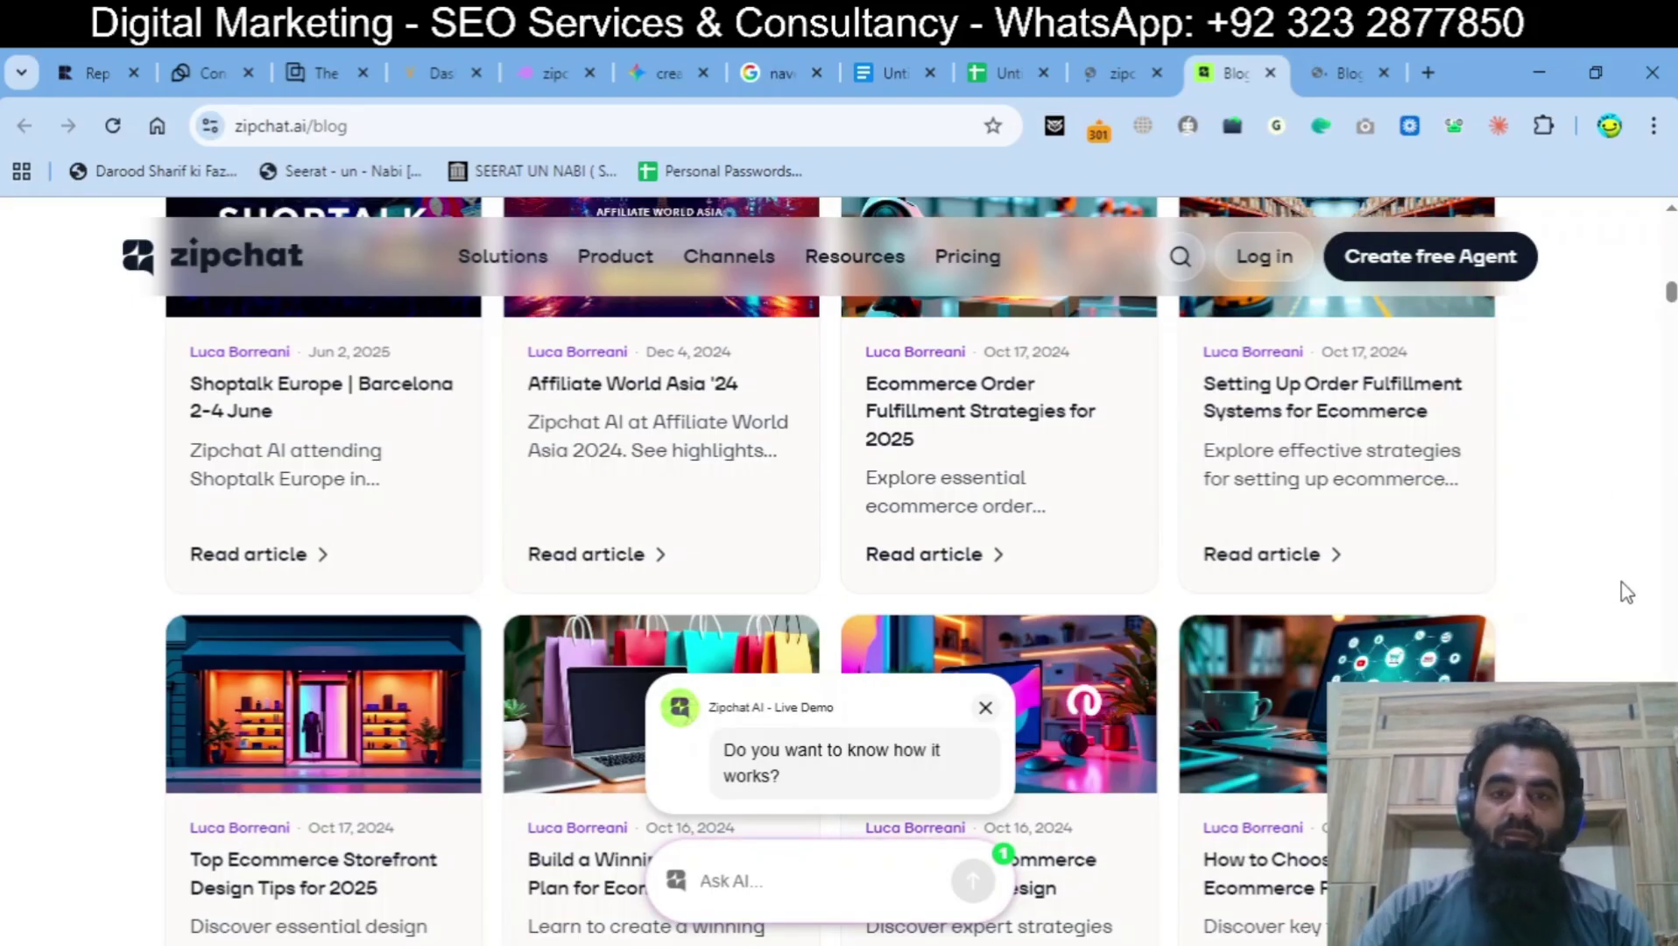
{"action": "scroll", "coordinate": [1598, 526], "scroll_direction": "down", "scroll_amount": 10}
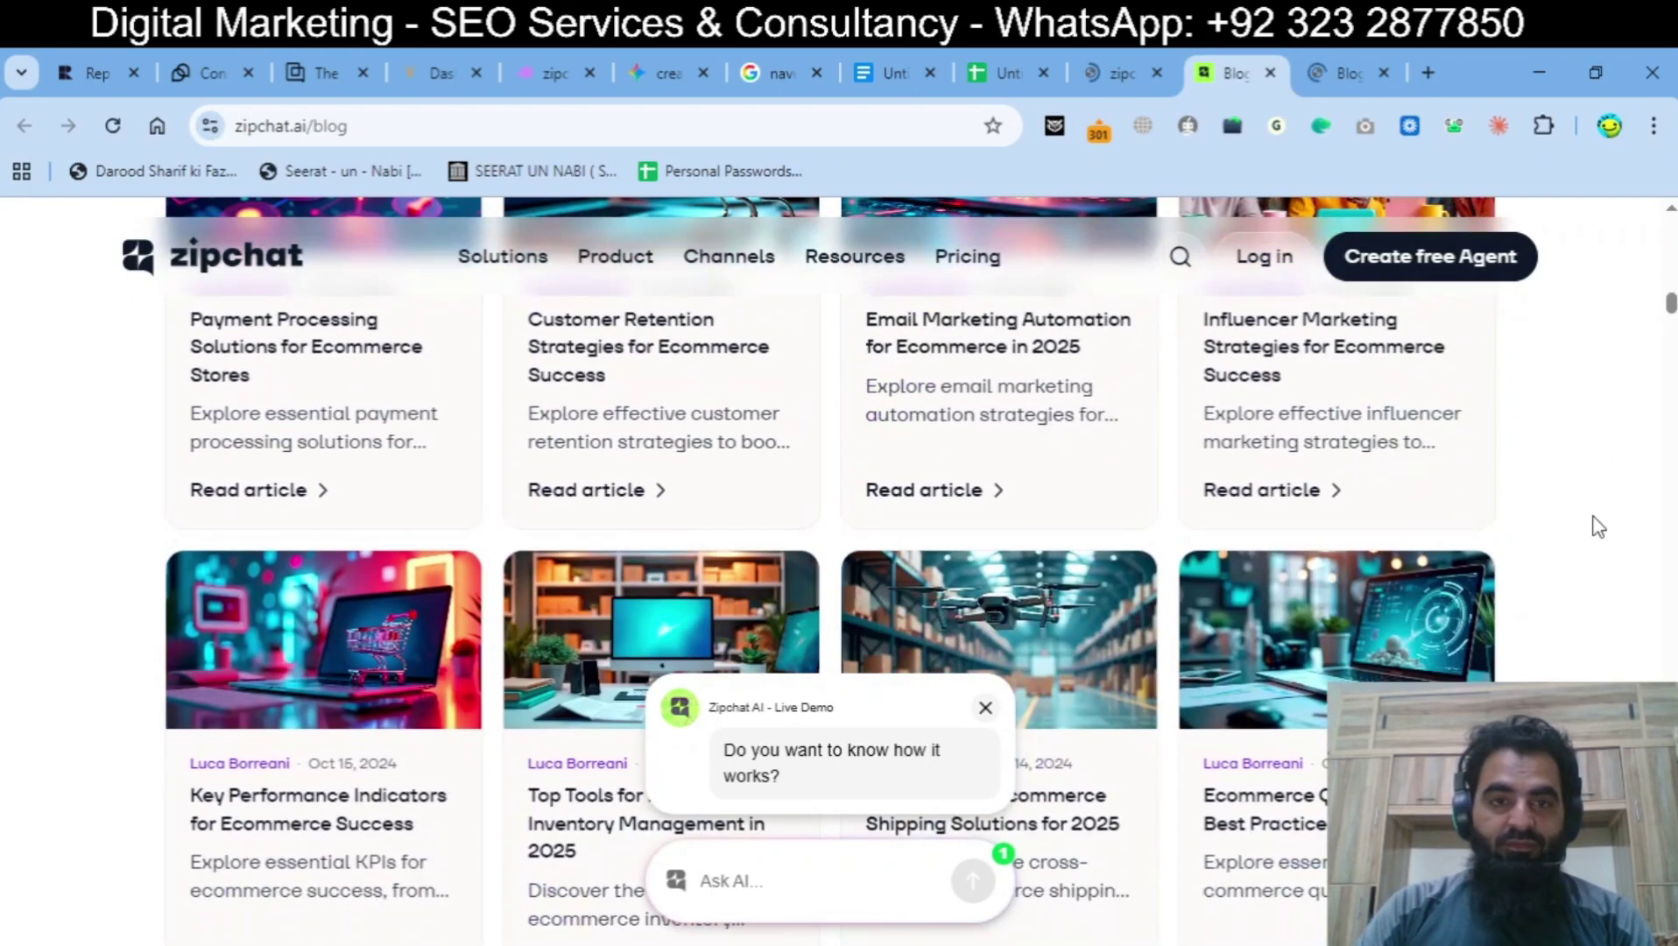
{"action": "scroll", "coordinate": [1598, 526], "scroll_direction": "up", "scroll_amount": 15}
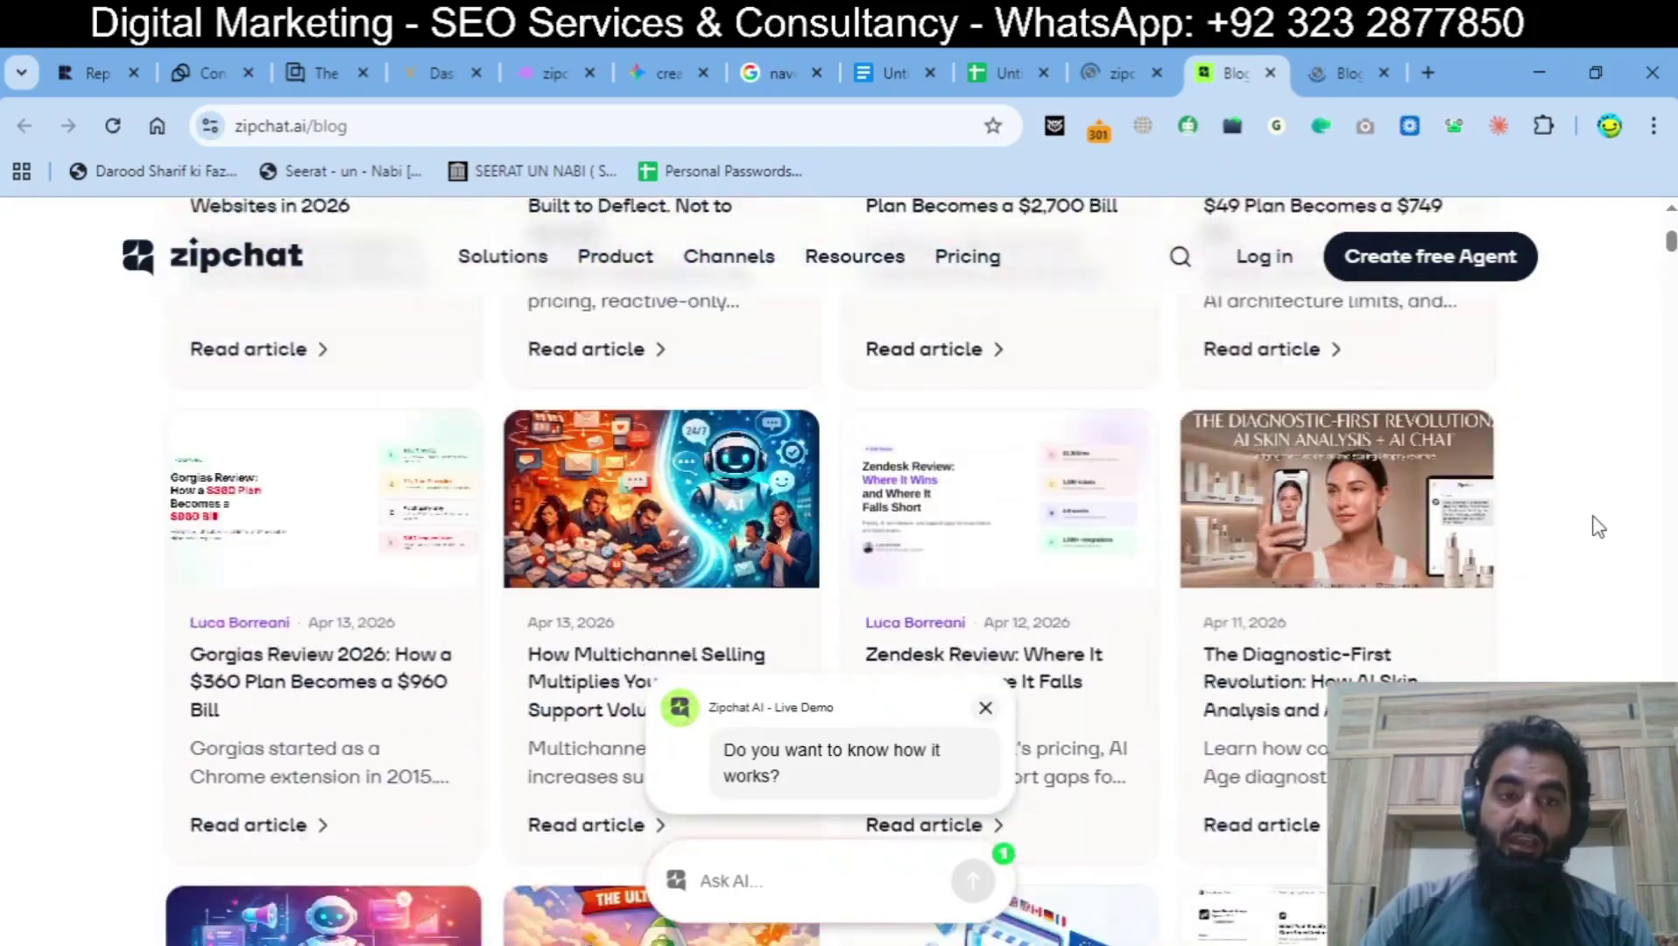
{"action": "scroll", "coordinate": [1598, 526], "scroll_direction": "up", "scroll_amount": 3}
{"action": "scroll", "coordinate": [1598, 526], "scroll_direction": "down", "scroll_amount": 6}
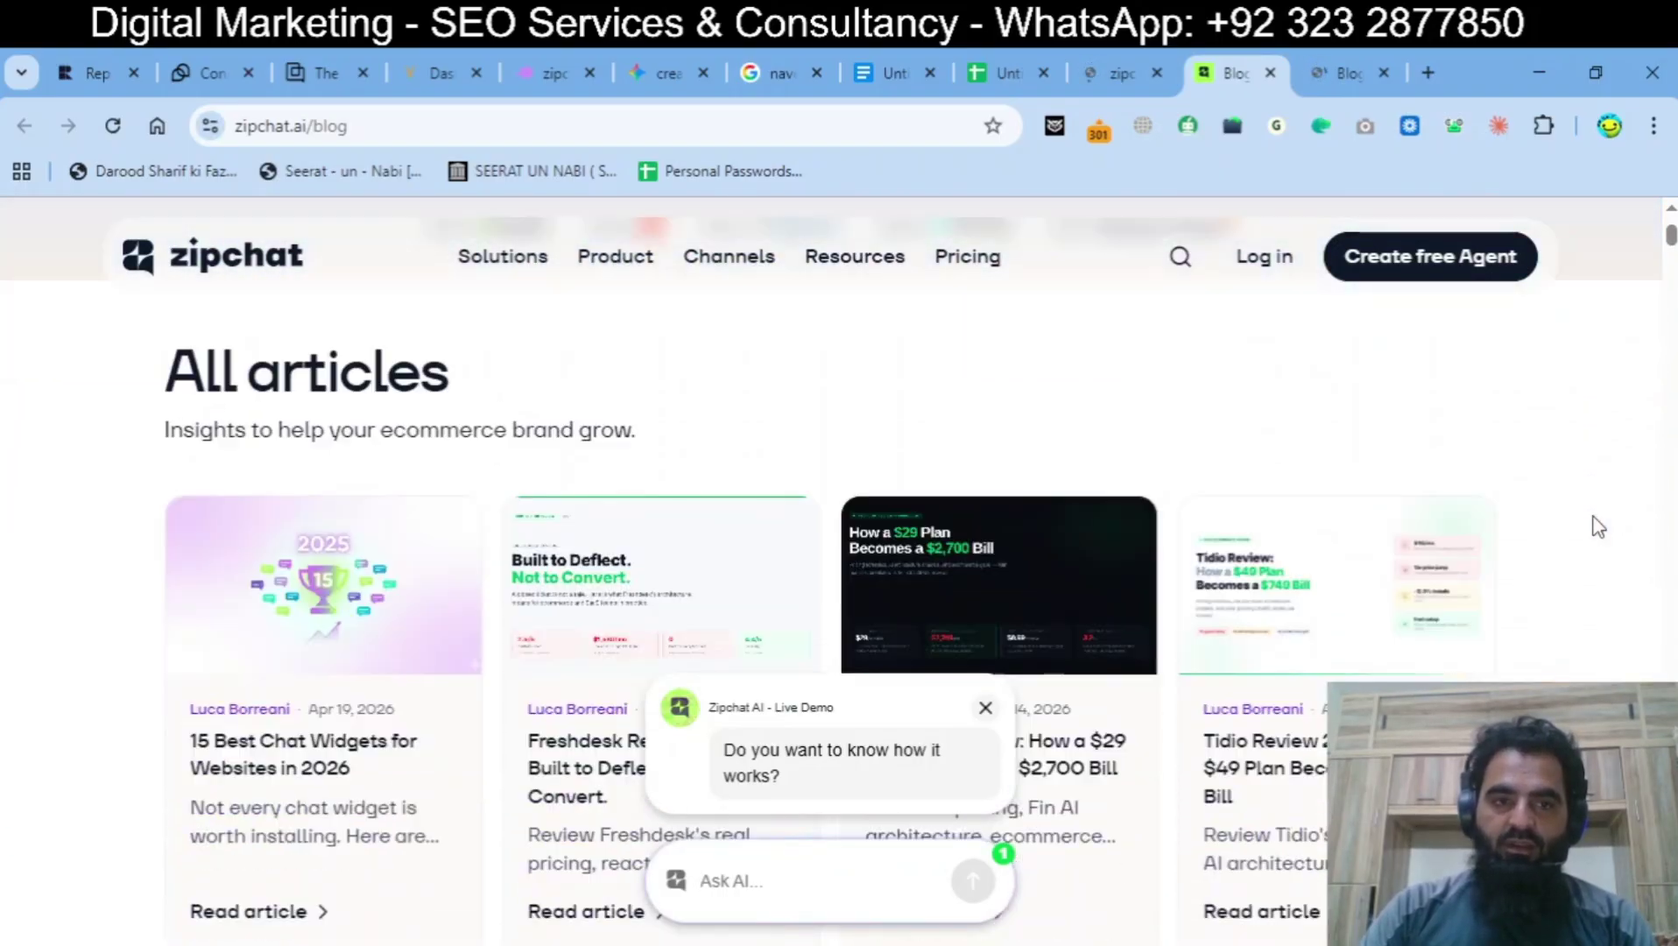
{"action": "scroll", "coordinate": [1598, 526], "scroll_direction": "up", "scroll_amount": 4}
{"action": "scroll", "coordinate": [1598, 526], "scroll_direction": "up", "scroll_amount": 1}
{"action": "scroll", "coordinate": [1598, 526], "scroll_direction": "down", "scroll_amount": 7}
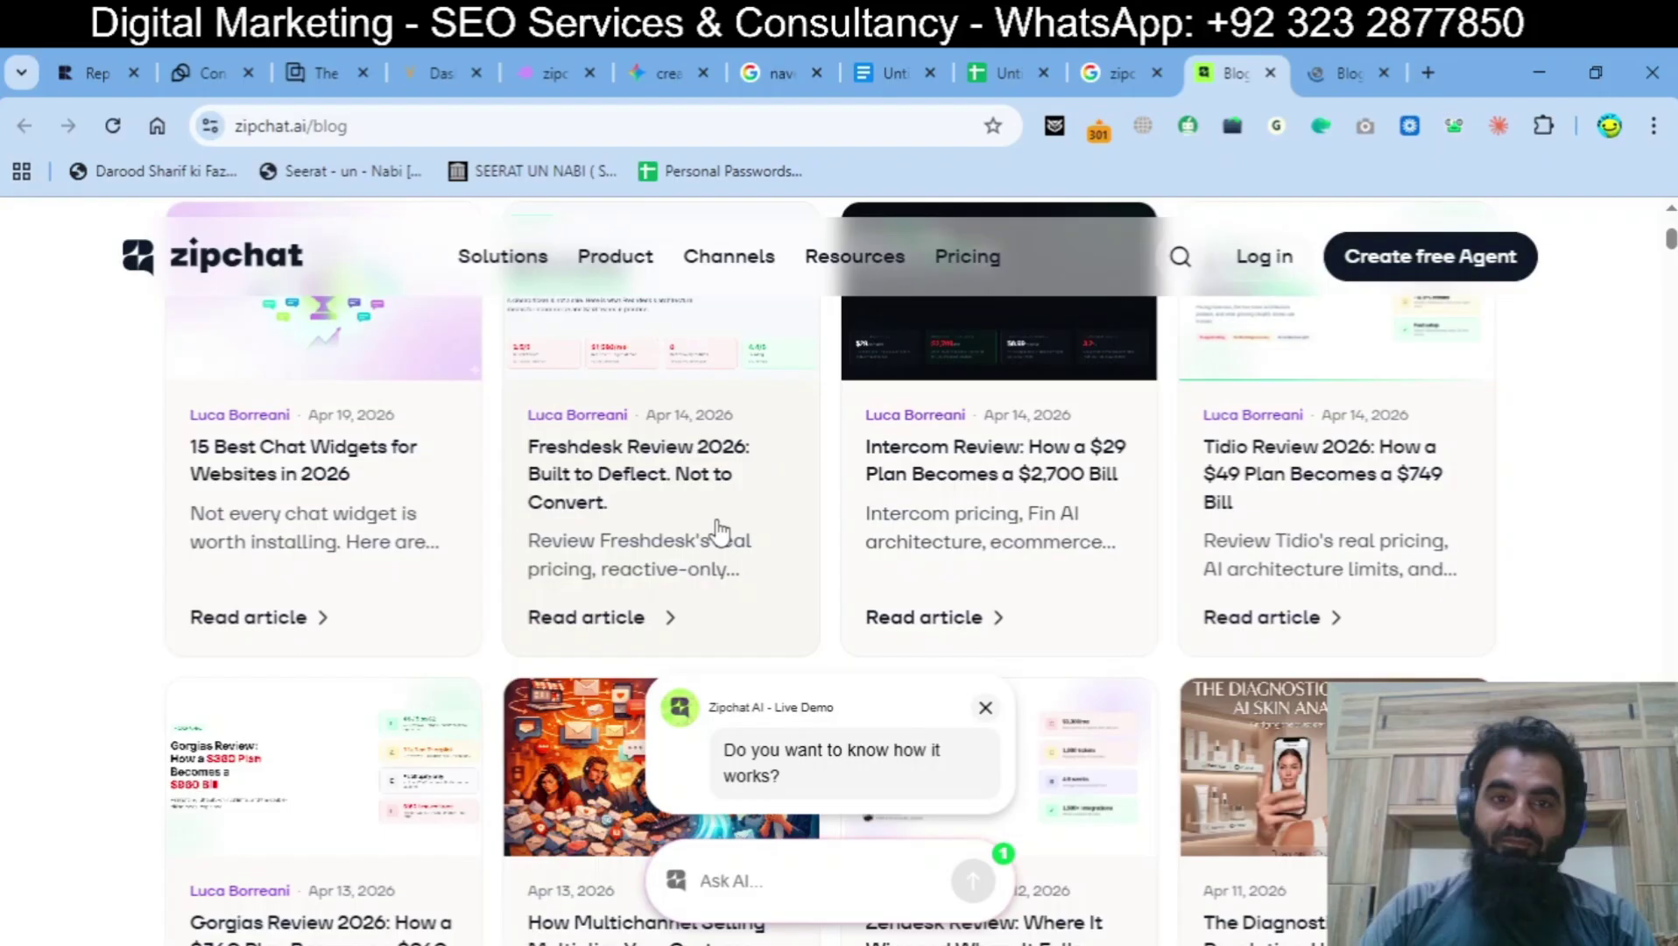
{"action": "scroll", "coordinate": [718, 530], "scroll_direction": "down", "scroll_amount": 3}
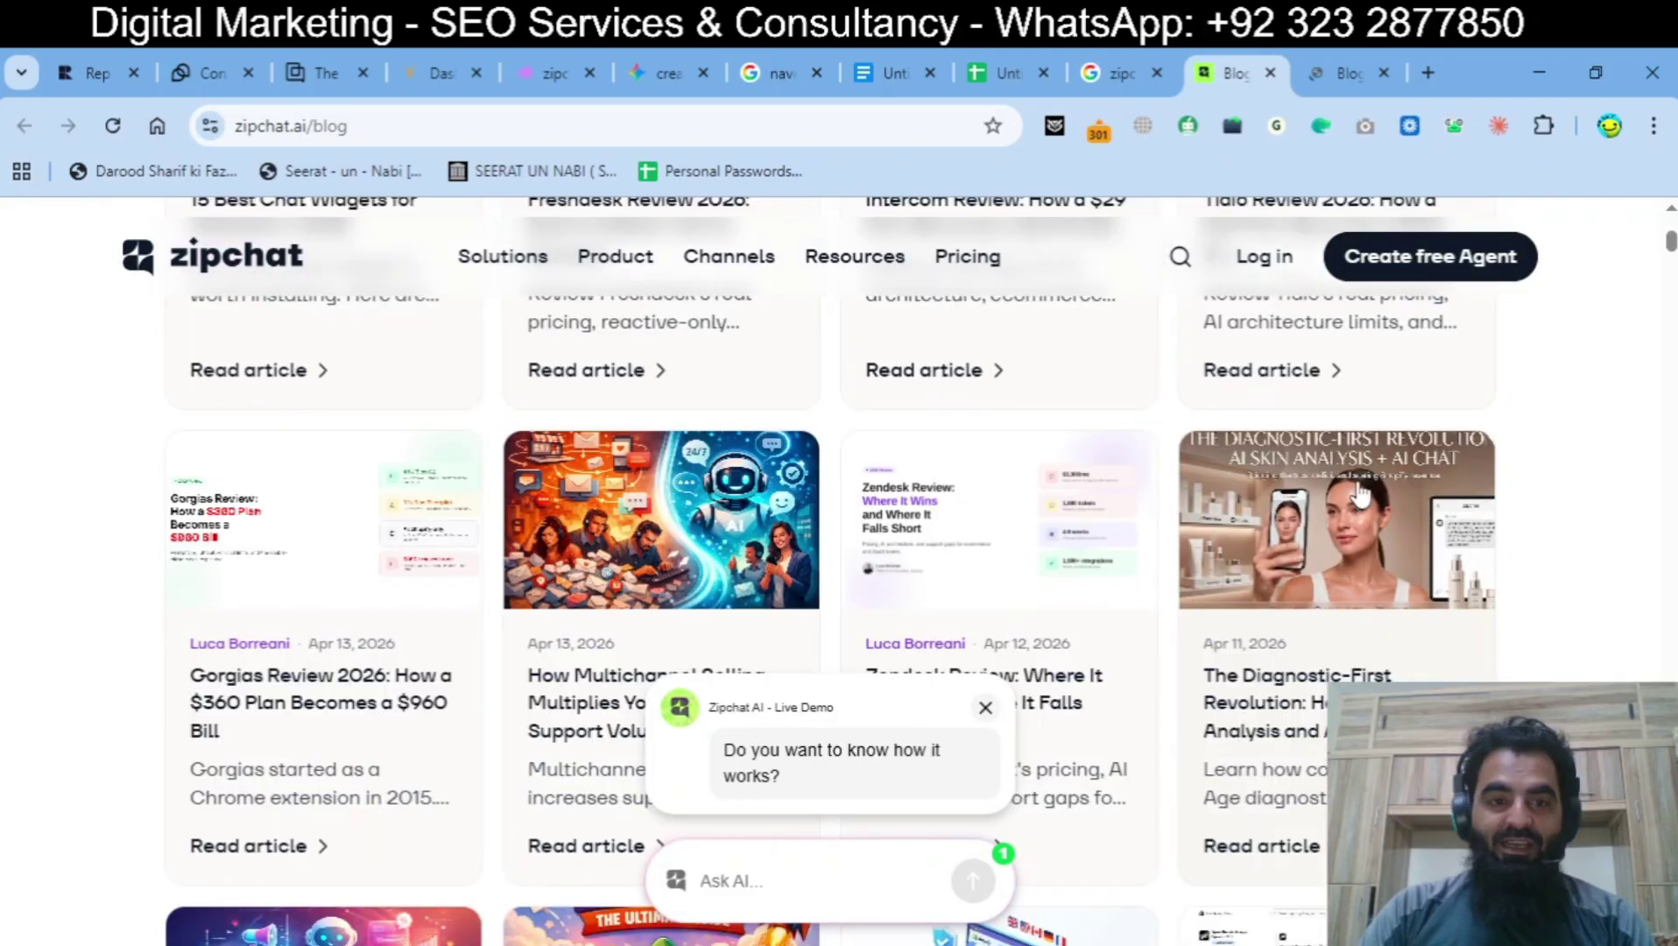
{"action": "scroll", "coordinate": [1360, 494], "scroll_direction": "down", "scroll_amount": 3}
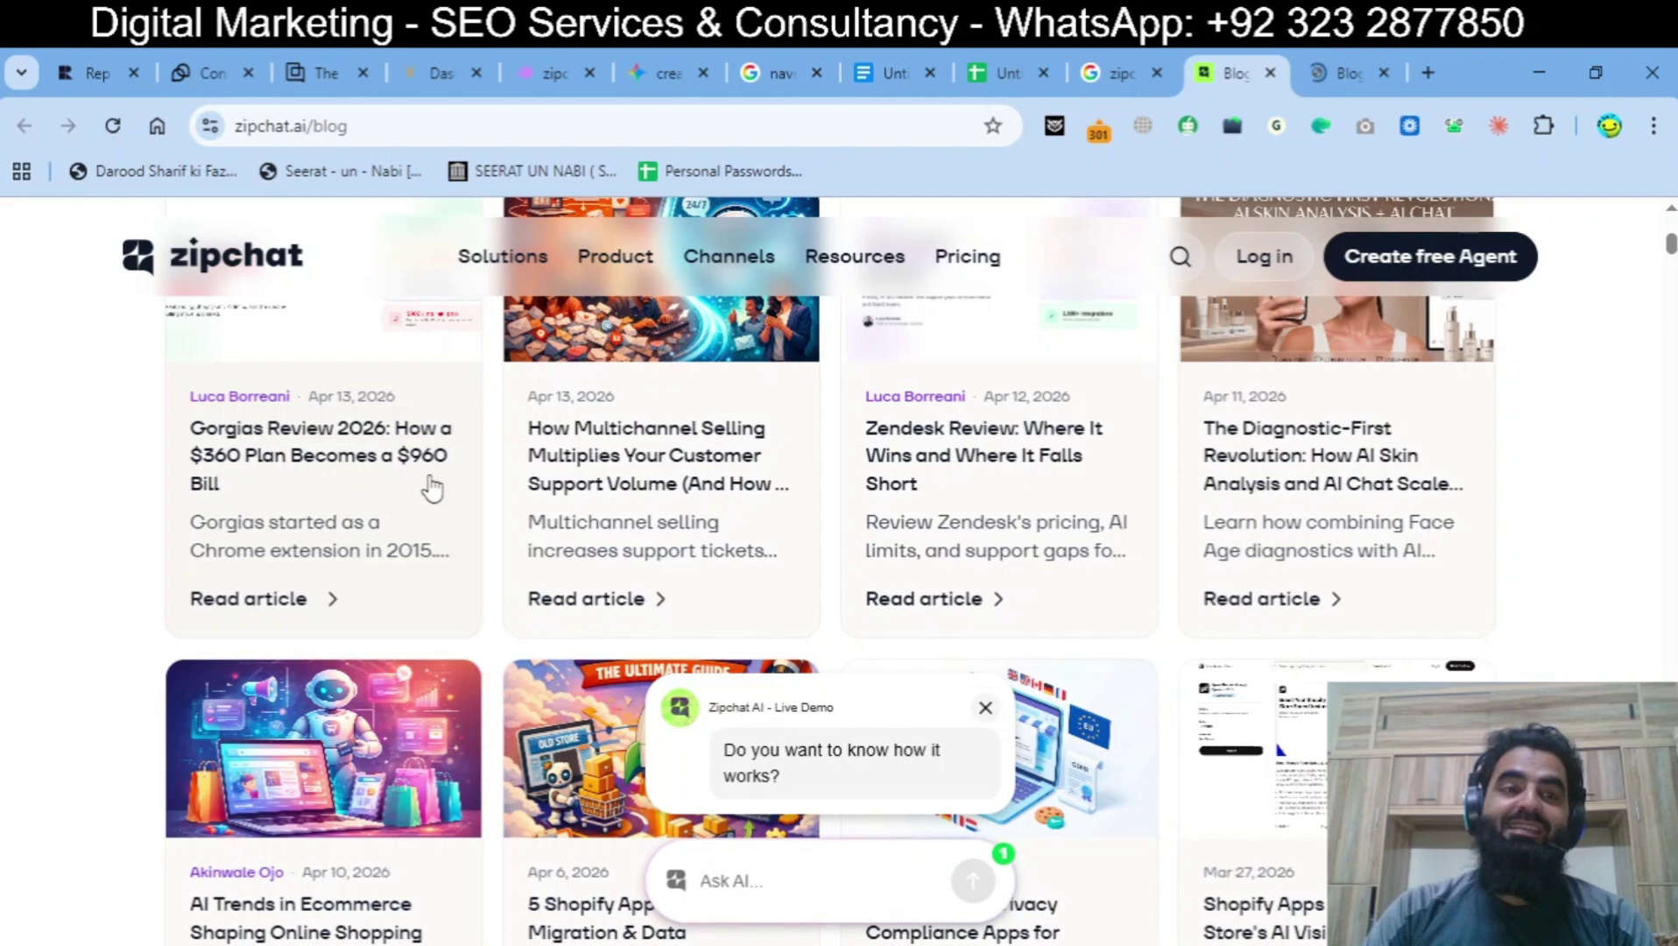
{"action": "scroll", "coordinate": [375, 506], "scroll_direction": "up", "scroll_amount": 3}
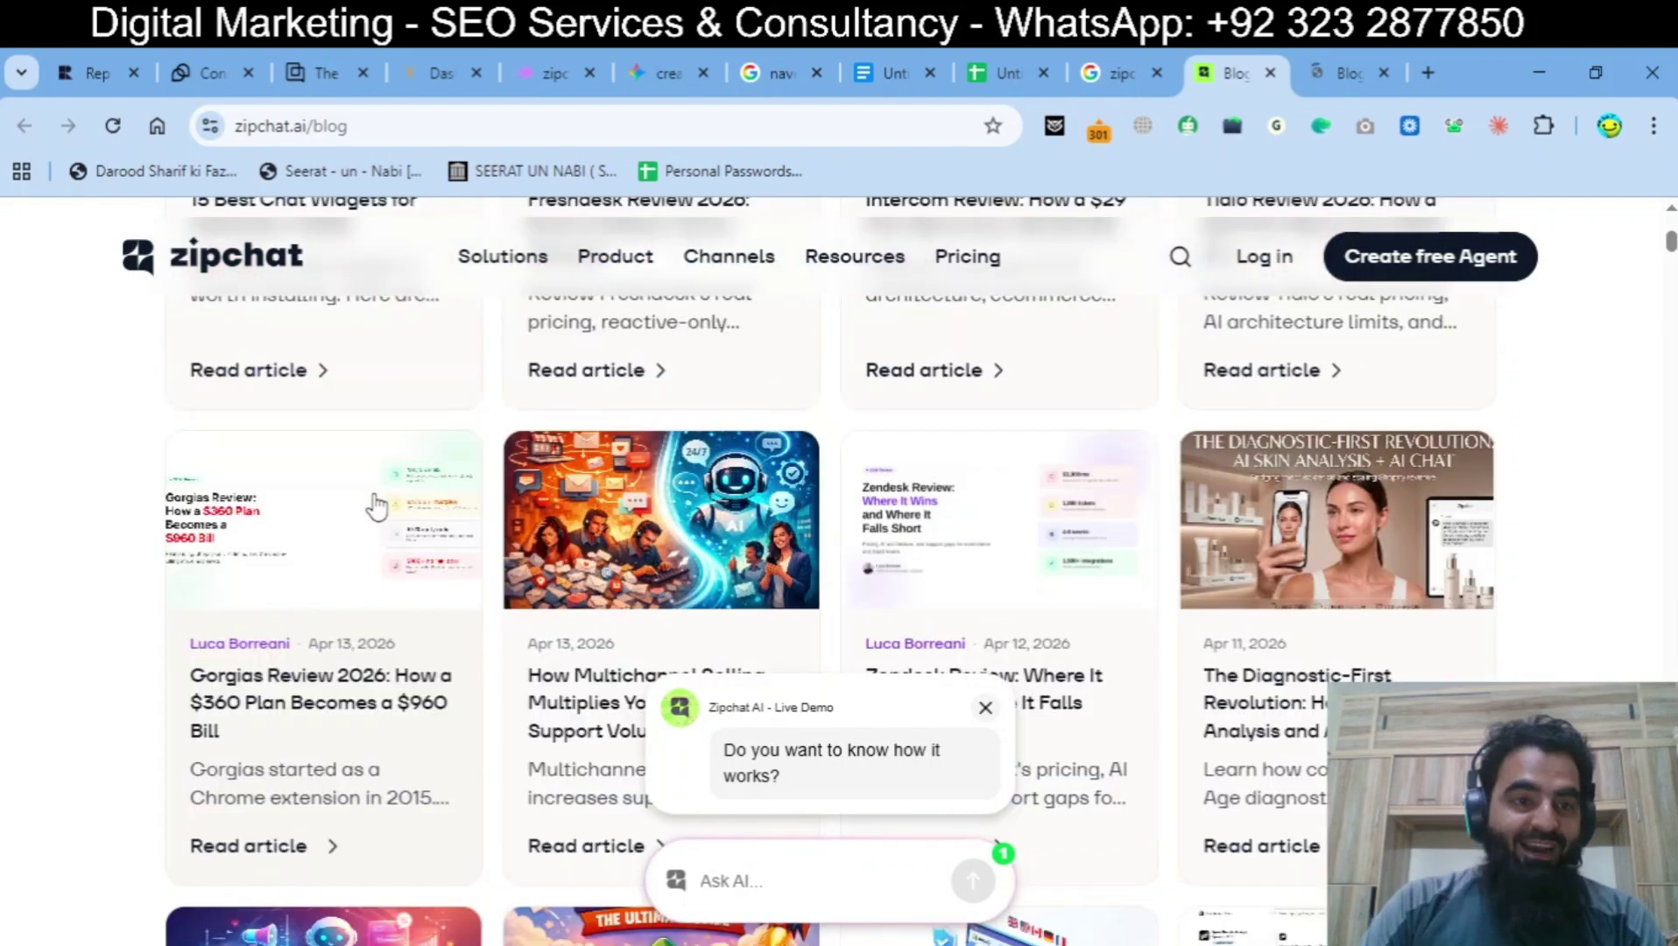
{"action": "scroll", "coordinate": [375, 506], "scroll_direction": "down", "scroll_amount": 1}
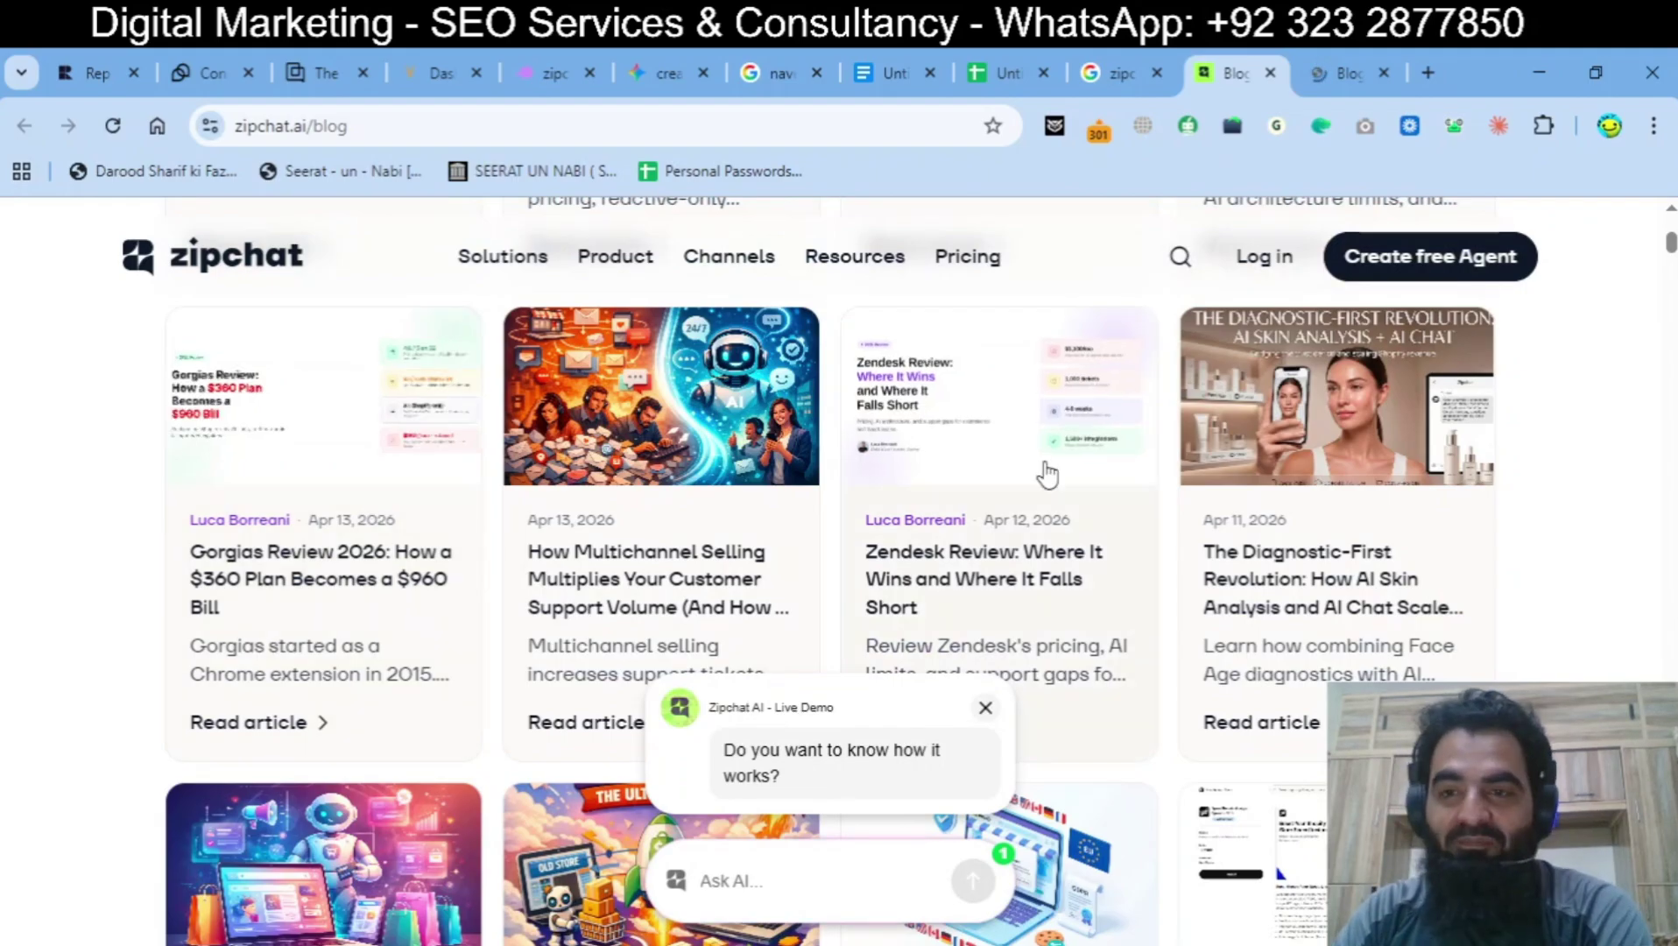
{"action": "scroll", "coordinate": [1048, 473], "scroll_direction": "up", "scroll_amount": 4}
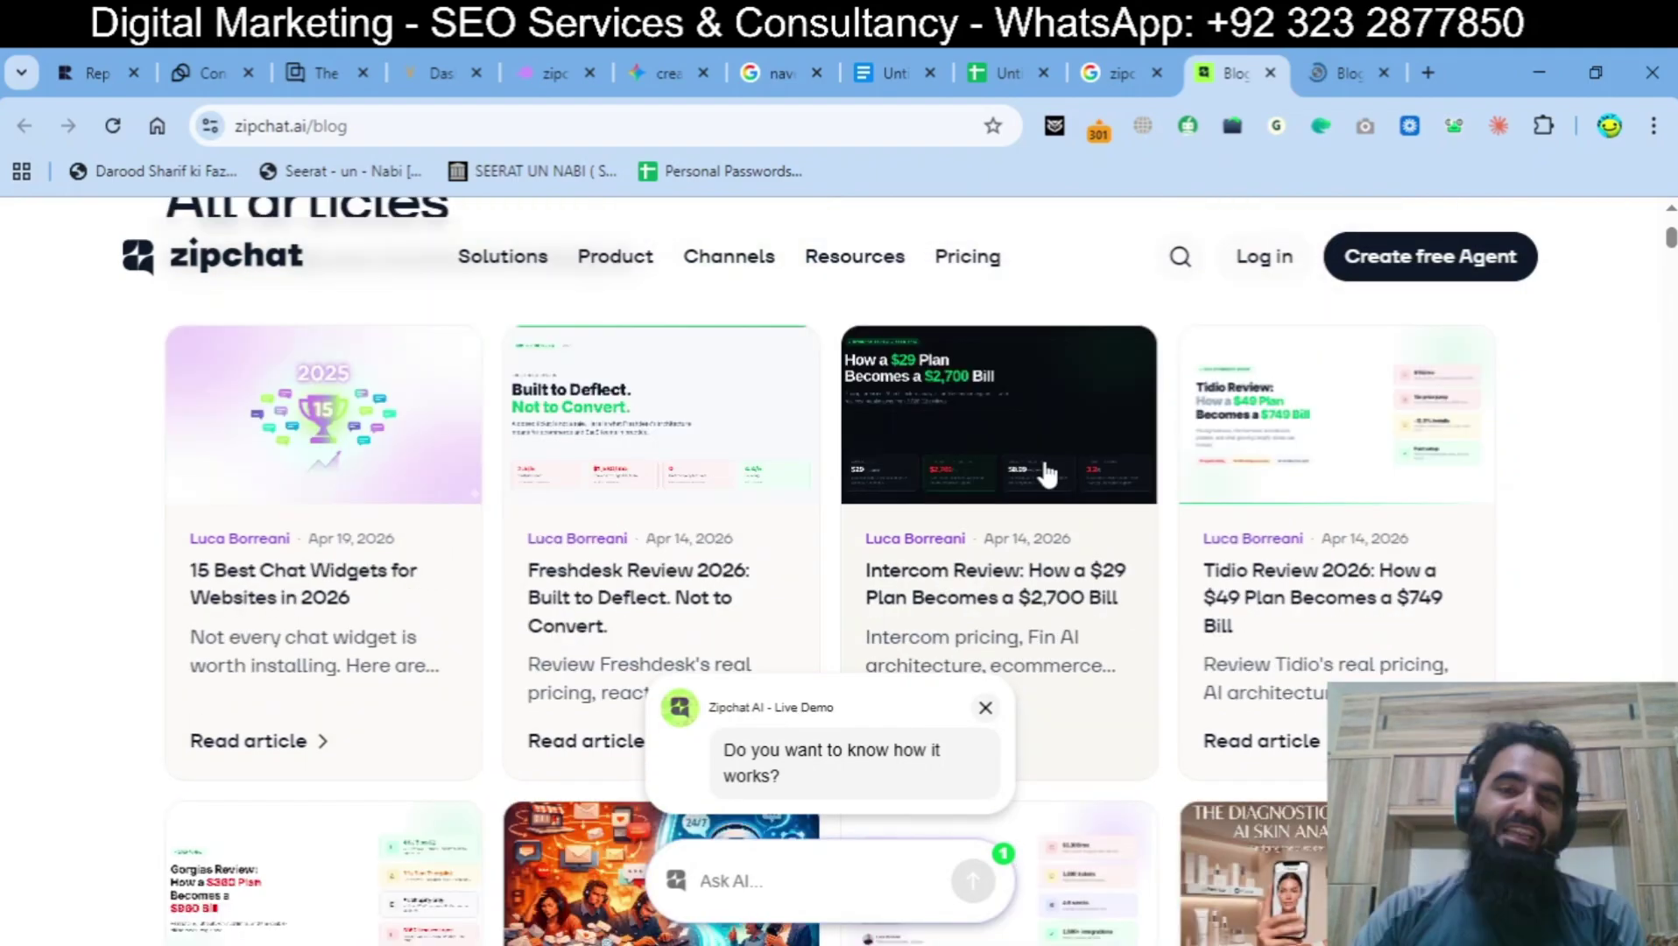
Step: Open the "Intercom Review: How a $29 Plan Becomes a $2,700 Bill" article and examine its comparison tables, sections and sources
{"action": "left_click", "coordinate": [1021, 637]}
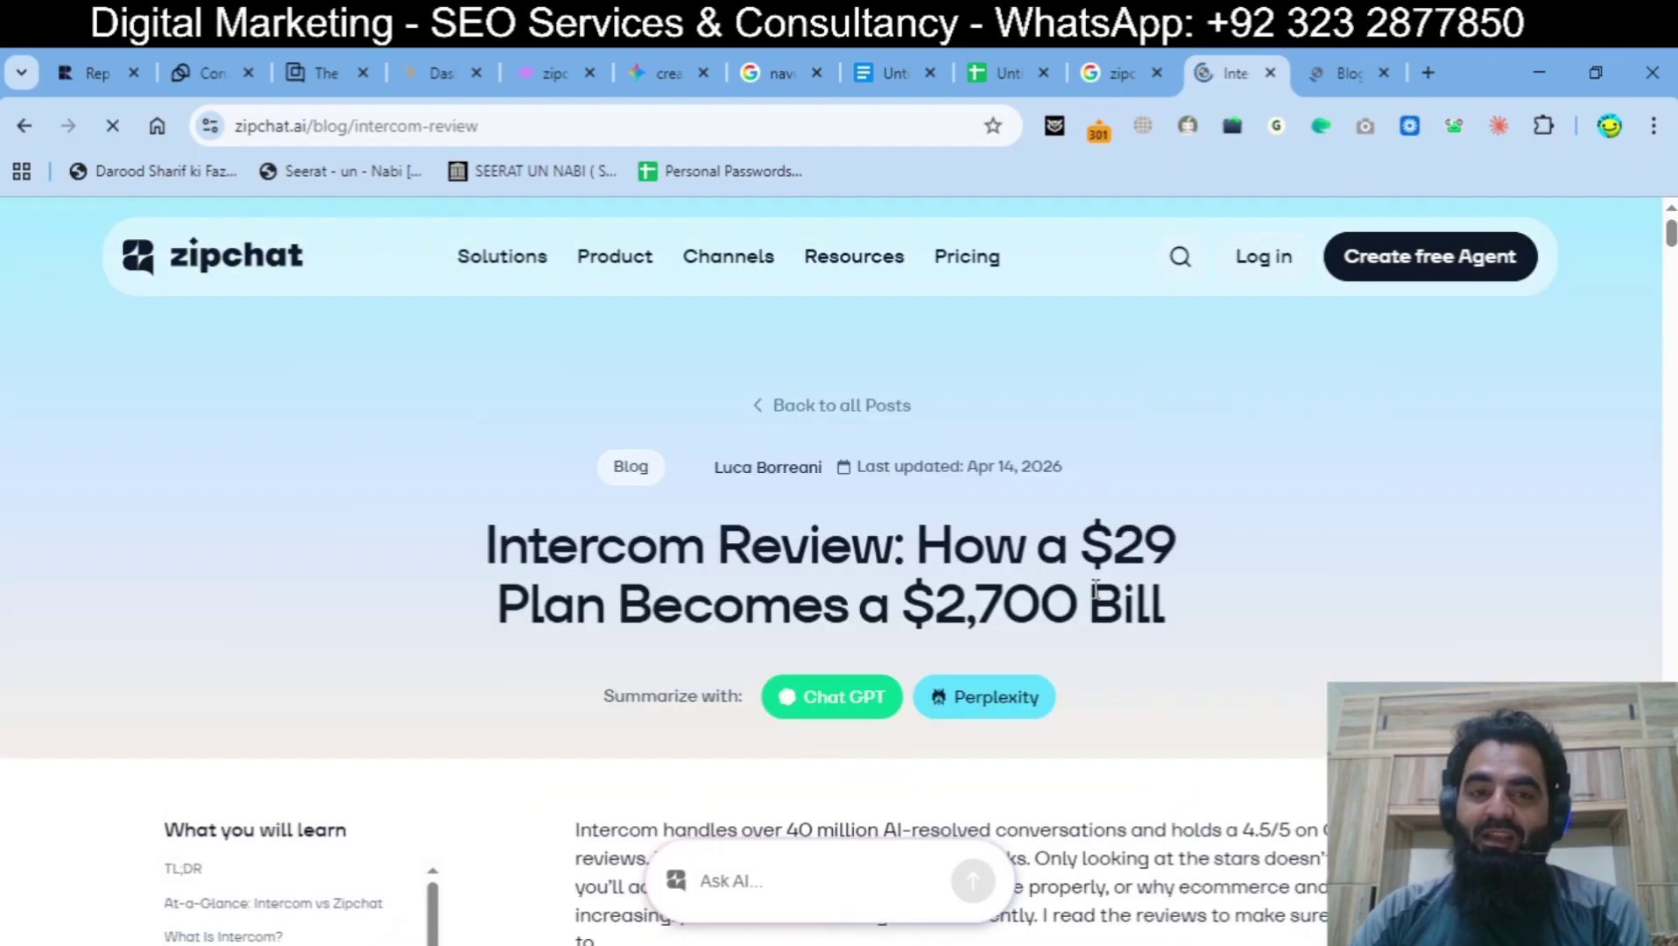
{"action": "scroll", "coordinate": [1094, 588], "scroll_direction": "down", "scroll_amount": 15}
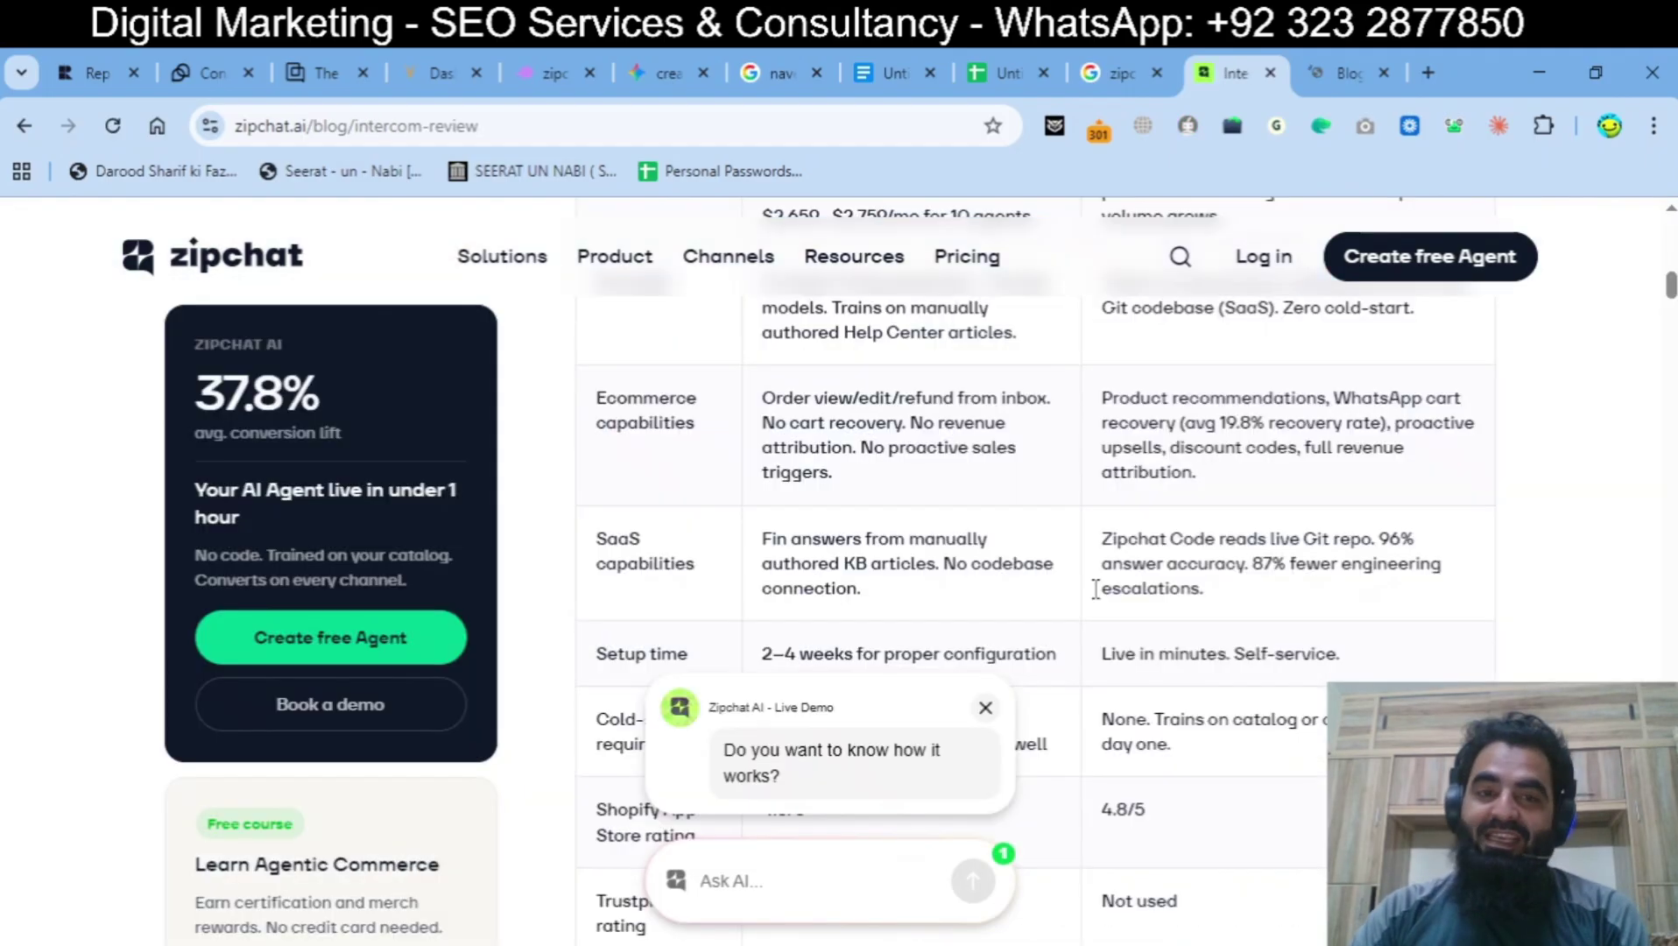
{"action": "scroll", "coordinate": [1094, 588], "scroll_direction": "down", "scroll_amount": 10}
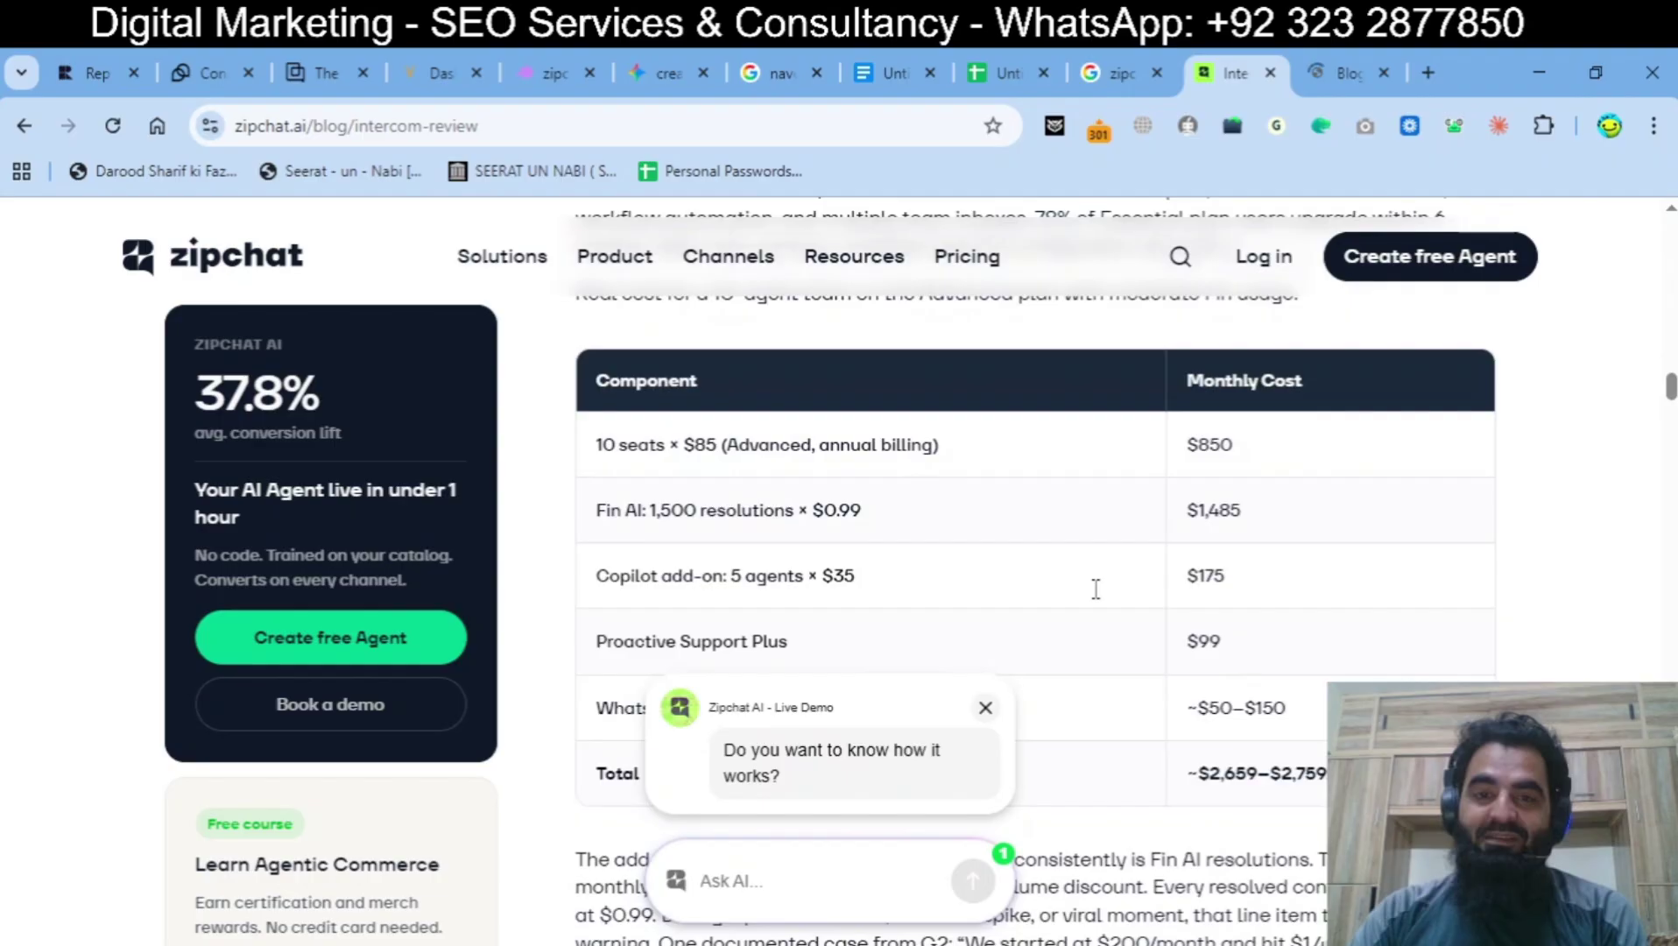
{"action": "scroll", "coordinate": [1094, 589], "scroll_direction": "down", "scroll_amount": 8}
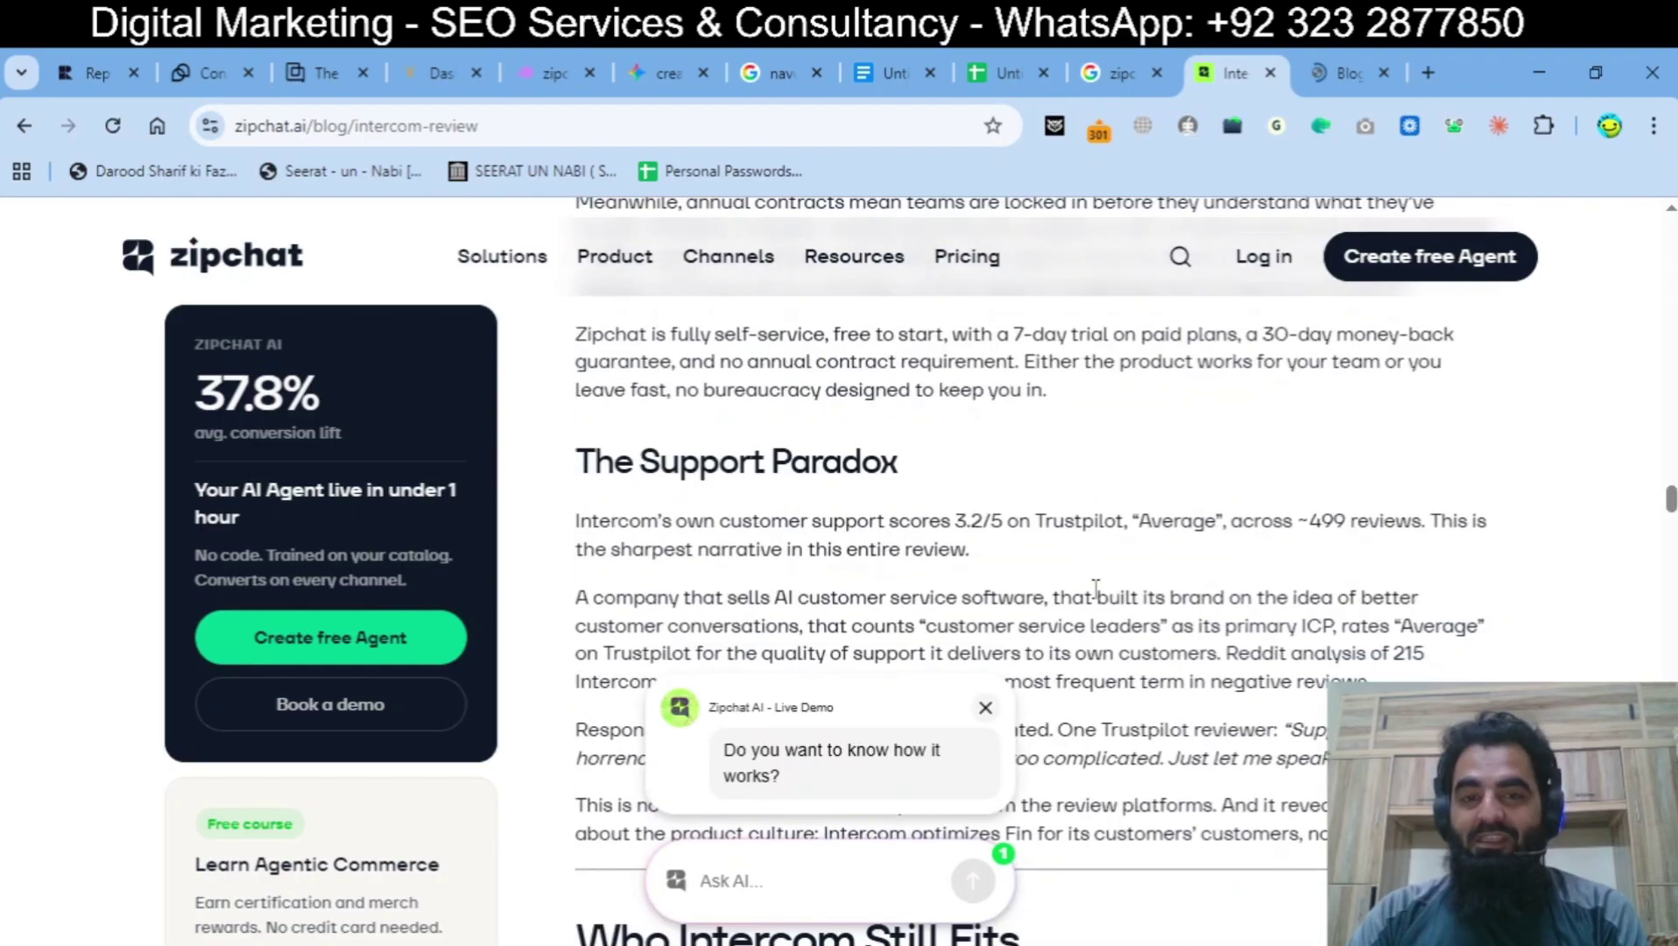
{"action": "scroll", "coordinate": [1094, 589], "scroll_direction": "down", "scroll_amount": 15}
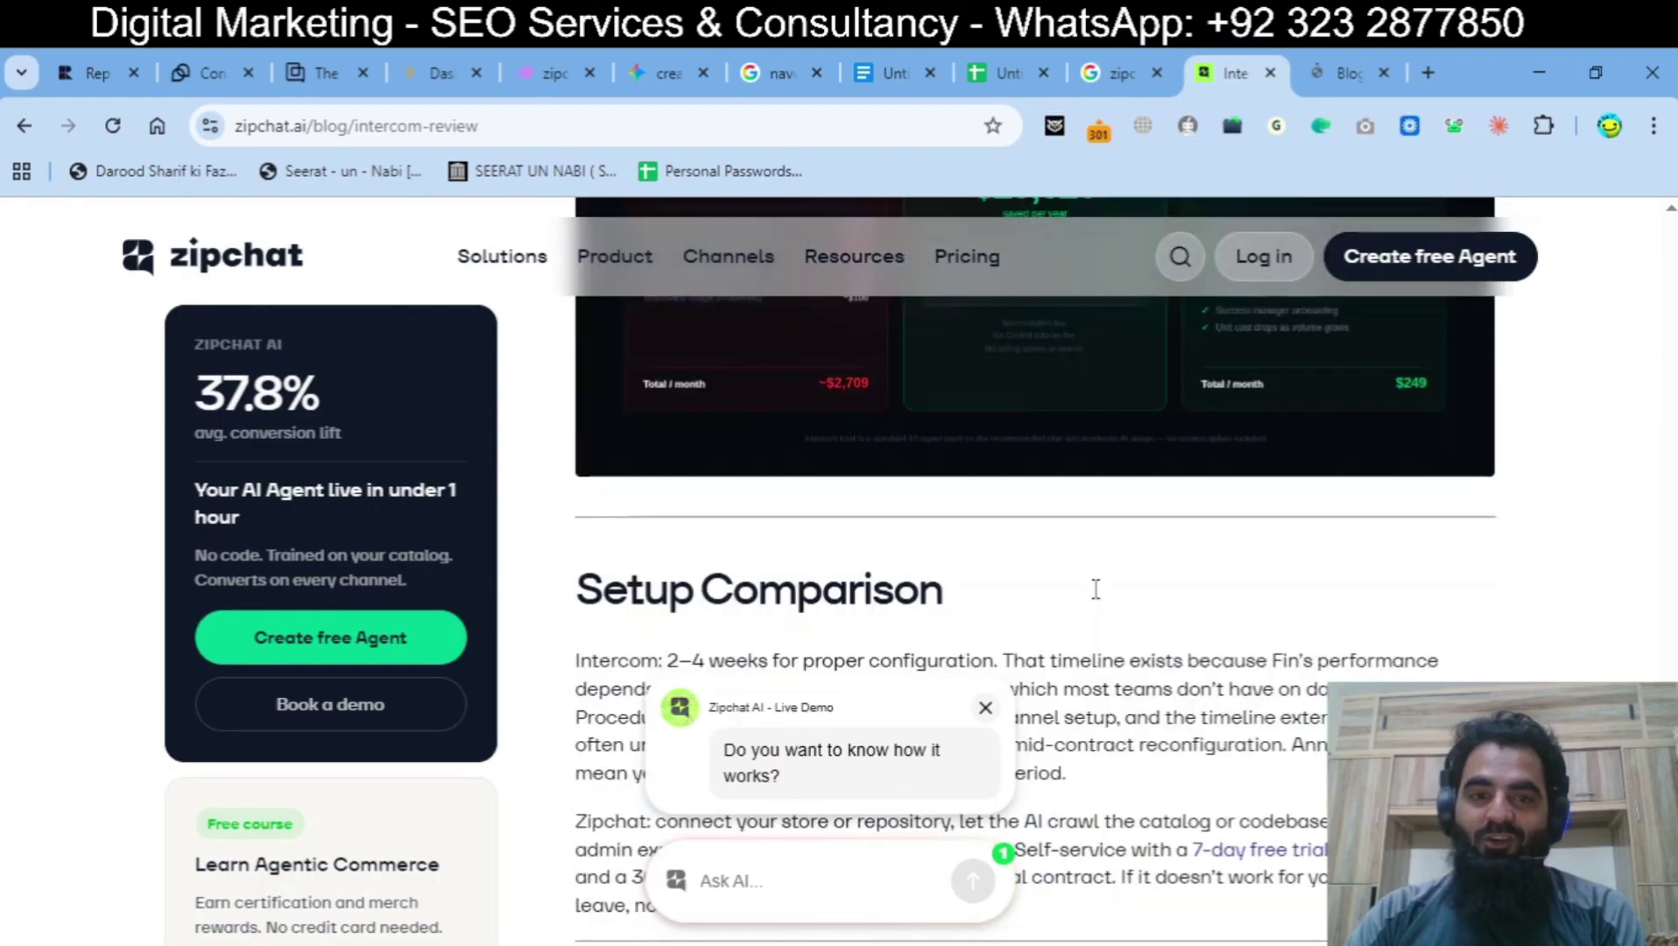
{"action": "scroll", "coordinate": [1094, 588], "scroll_direction": "down", "scroll_amount": 20}
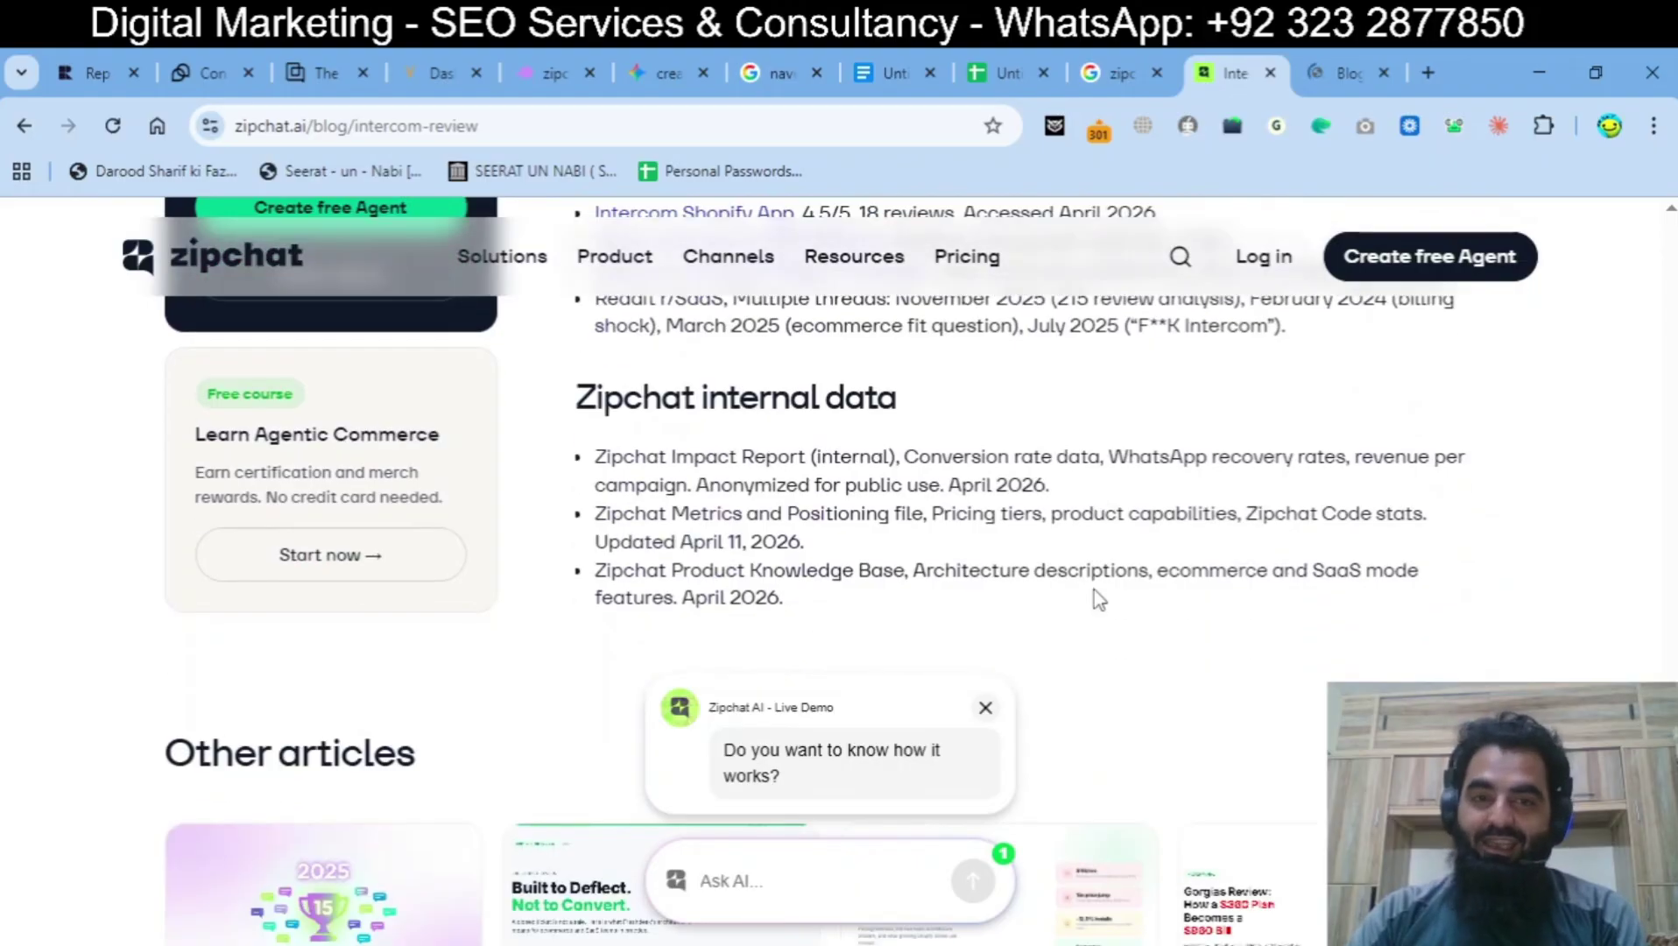
{"action": "scroll", "coordinate": [1093, 590], "scroll_direction": "up", "scroll_amount": 20}
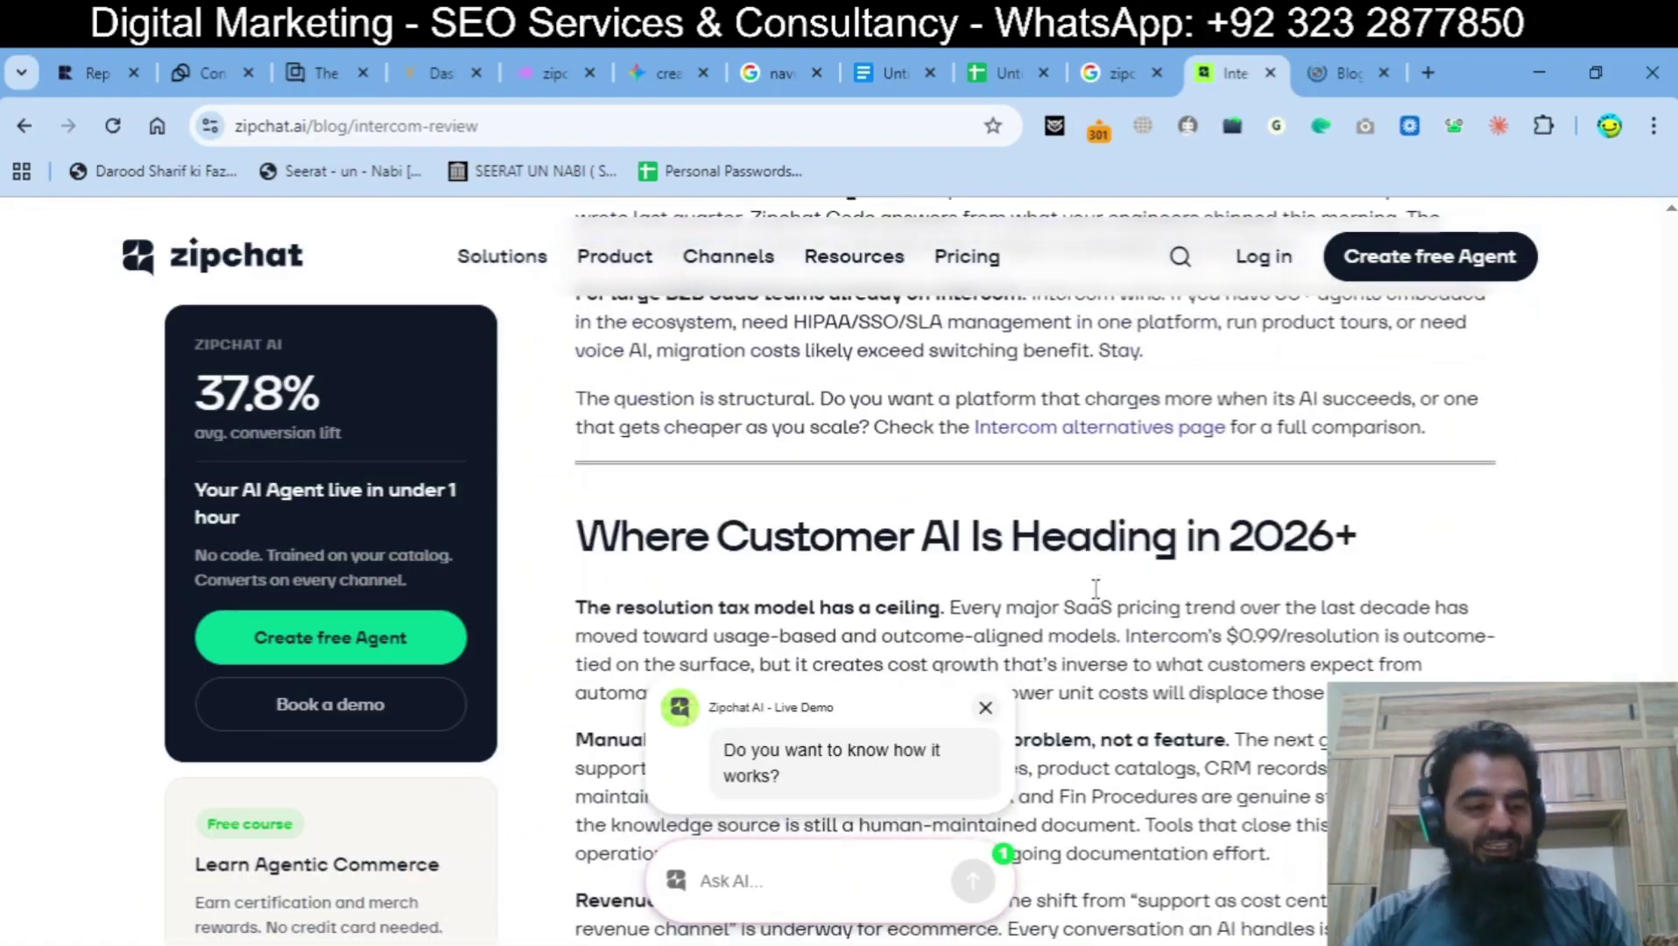
{"action": "scroll", "coordinate": [1095, 589], "scroll_direction": "up", "scroll_amount": 20}
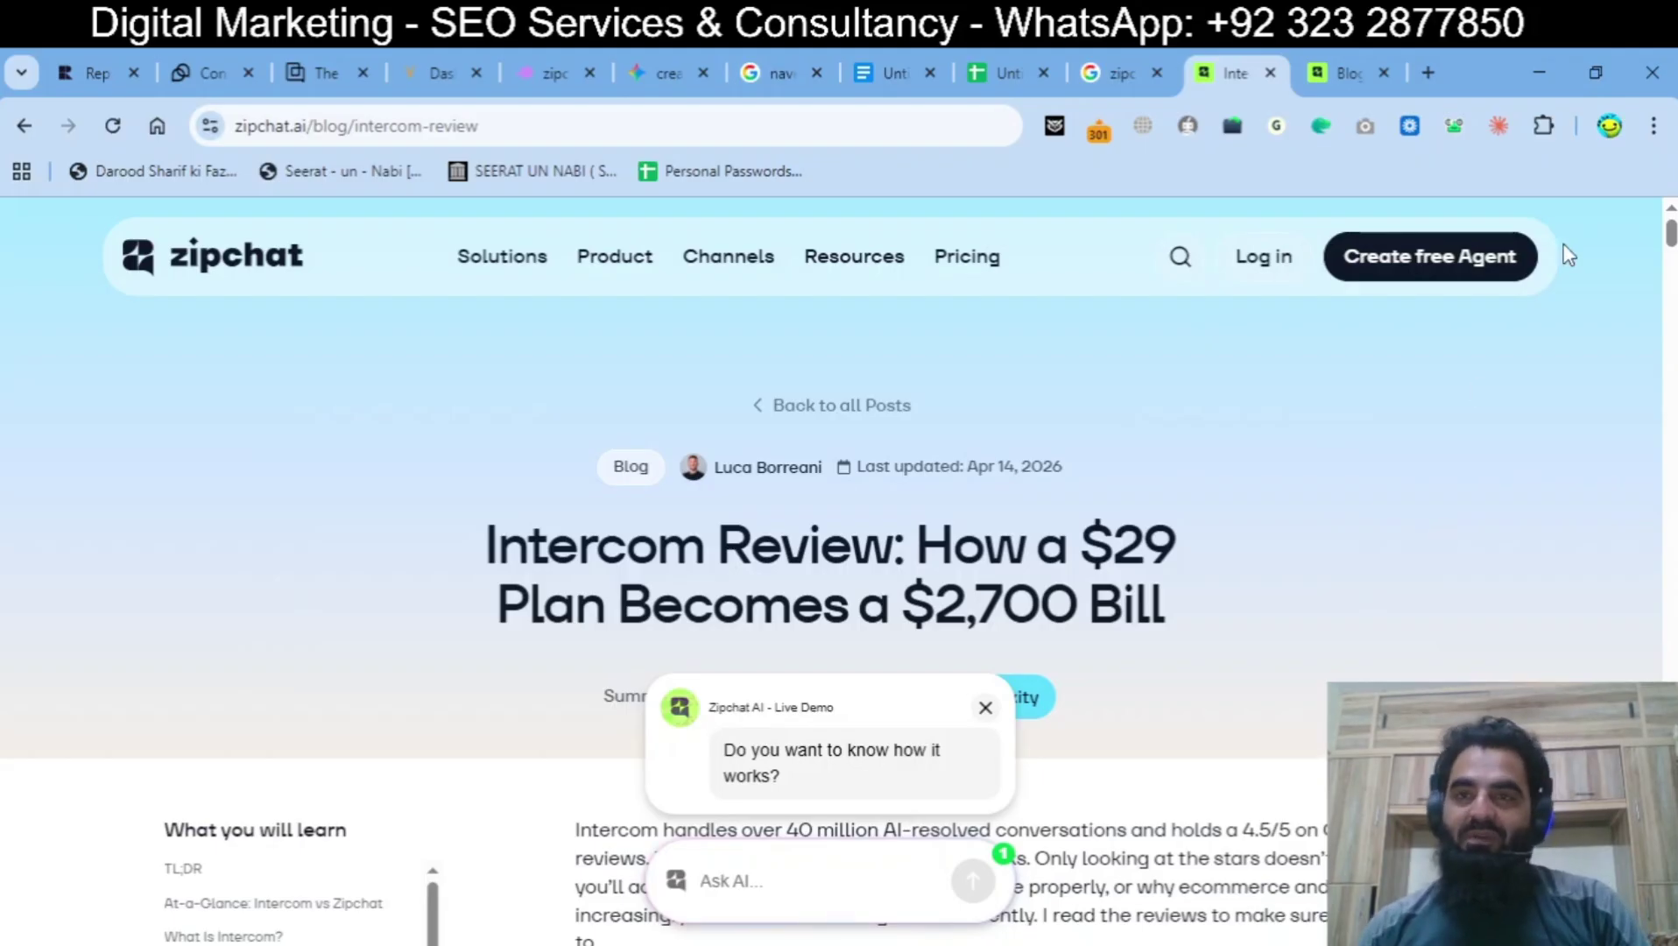
Step: Close the Intercom review and the remaining Zipchat blog tab, returning to the "zipchat glossary" search results
{"action": "key", "text": "ctrl+w"}
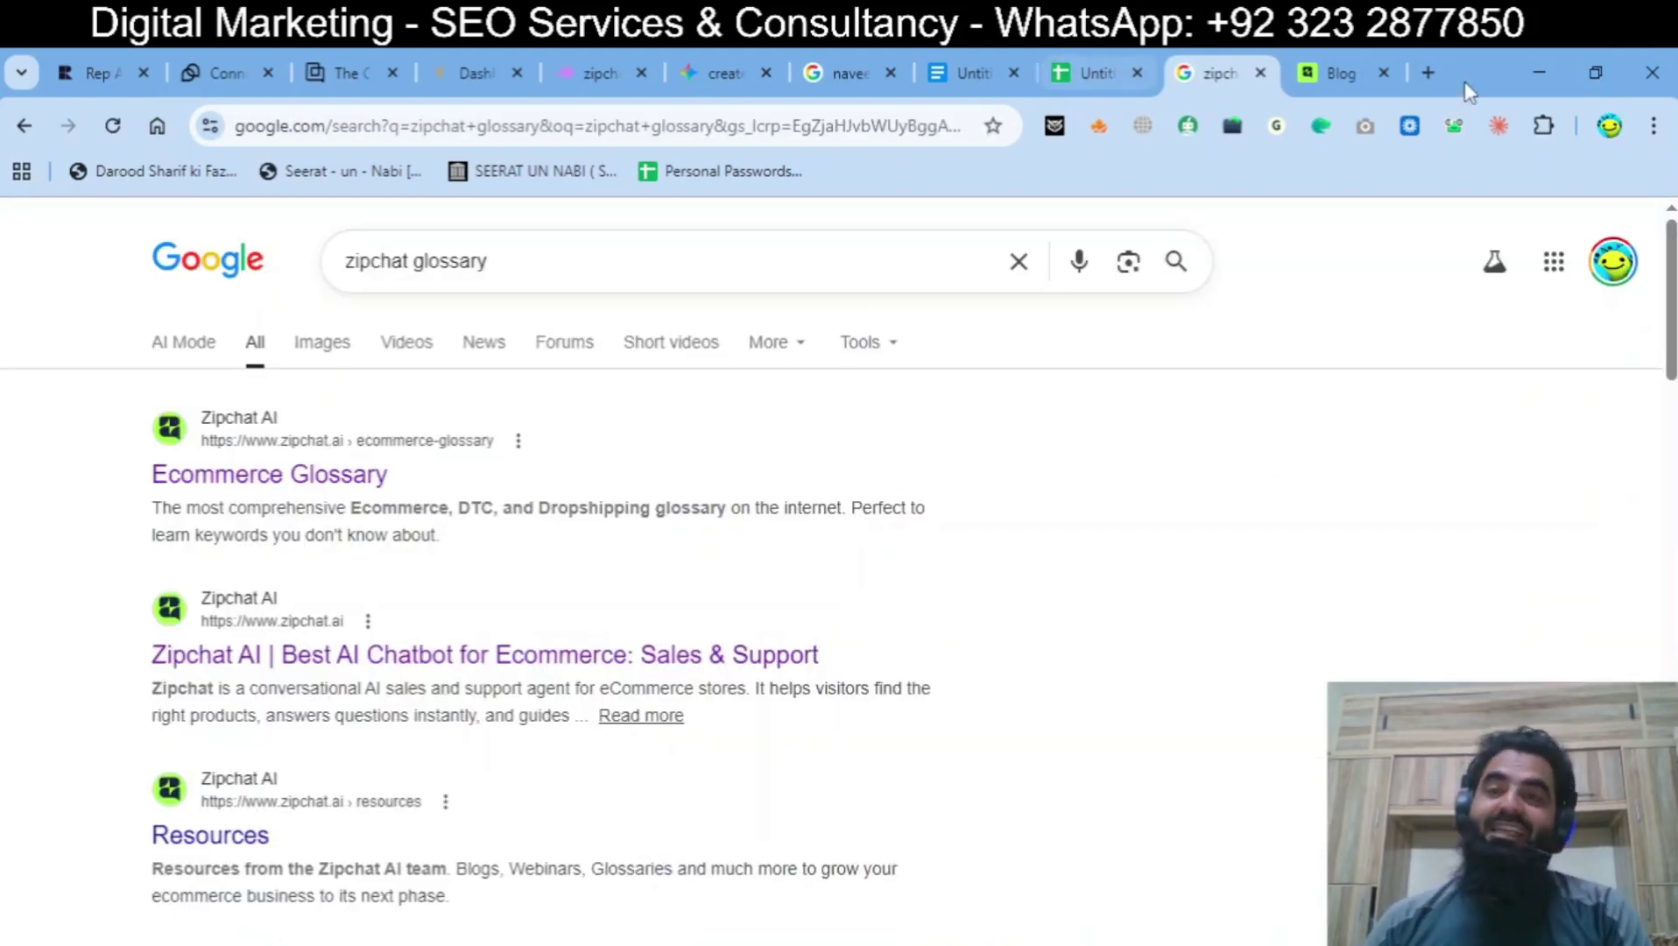
{"action": "left_click", "coordinate": [1329, 63]}
{"action": "left_click", "coordinate": [1383, 73]}
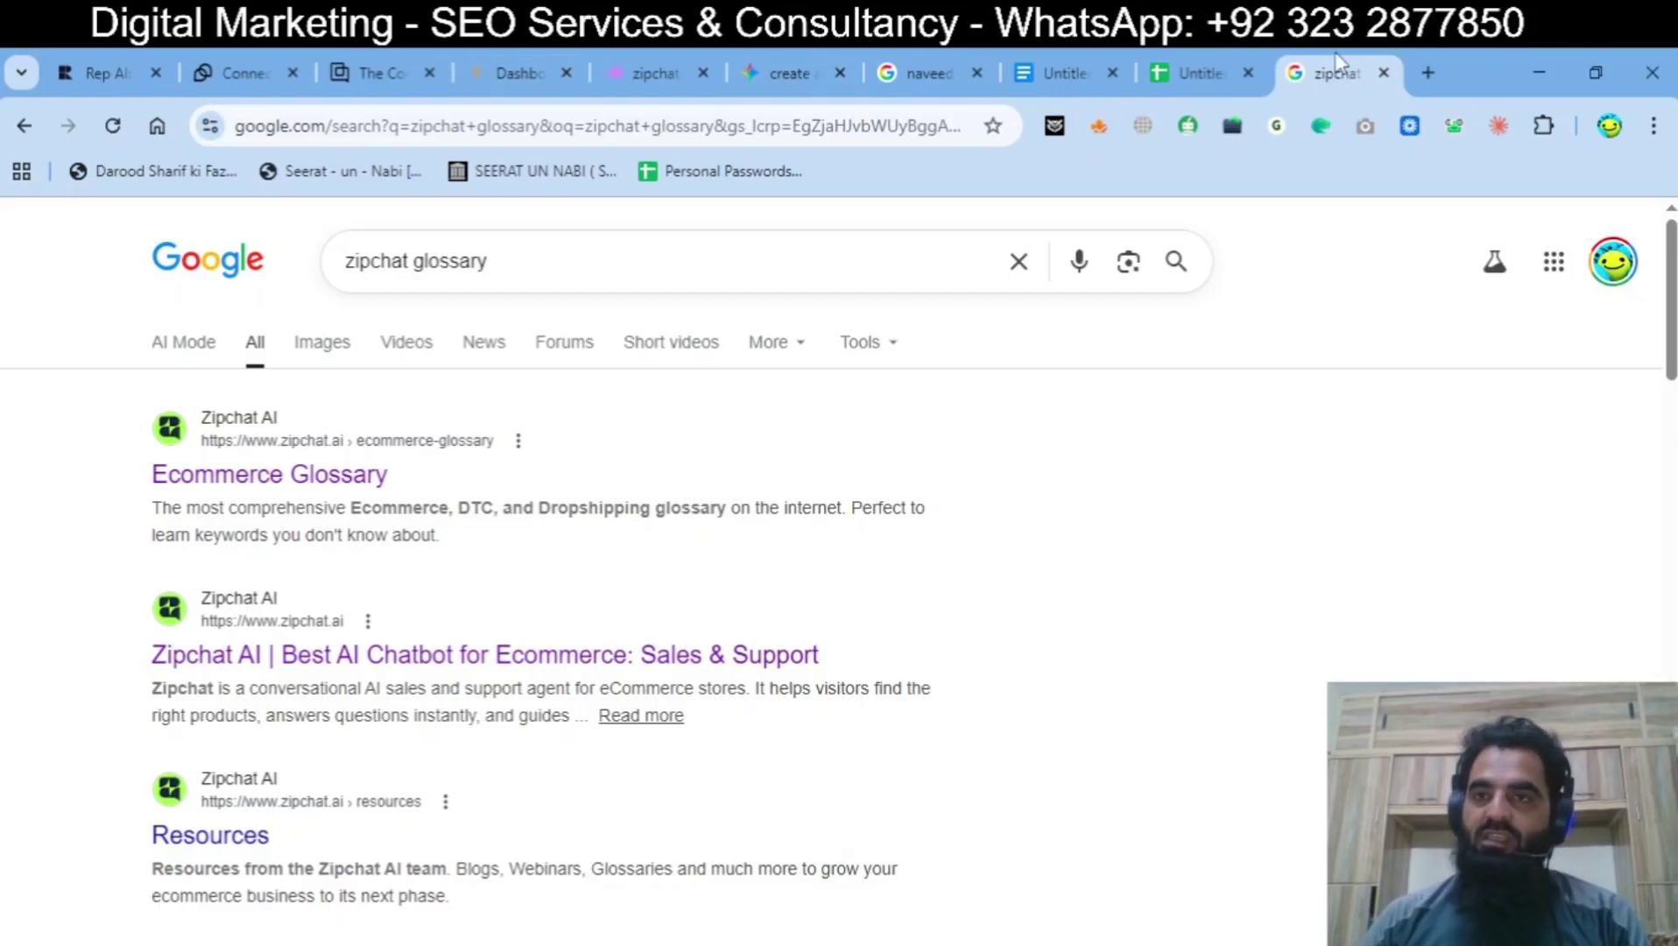
Step: Switch to the Rep AI tab and search Google for its glossary pages with "site:hellorep.ai inurl:glossary"
{"action": "left_click", "coordinate": [101, 72]}
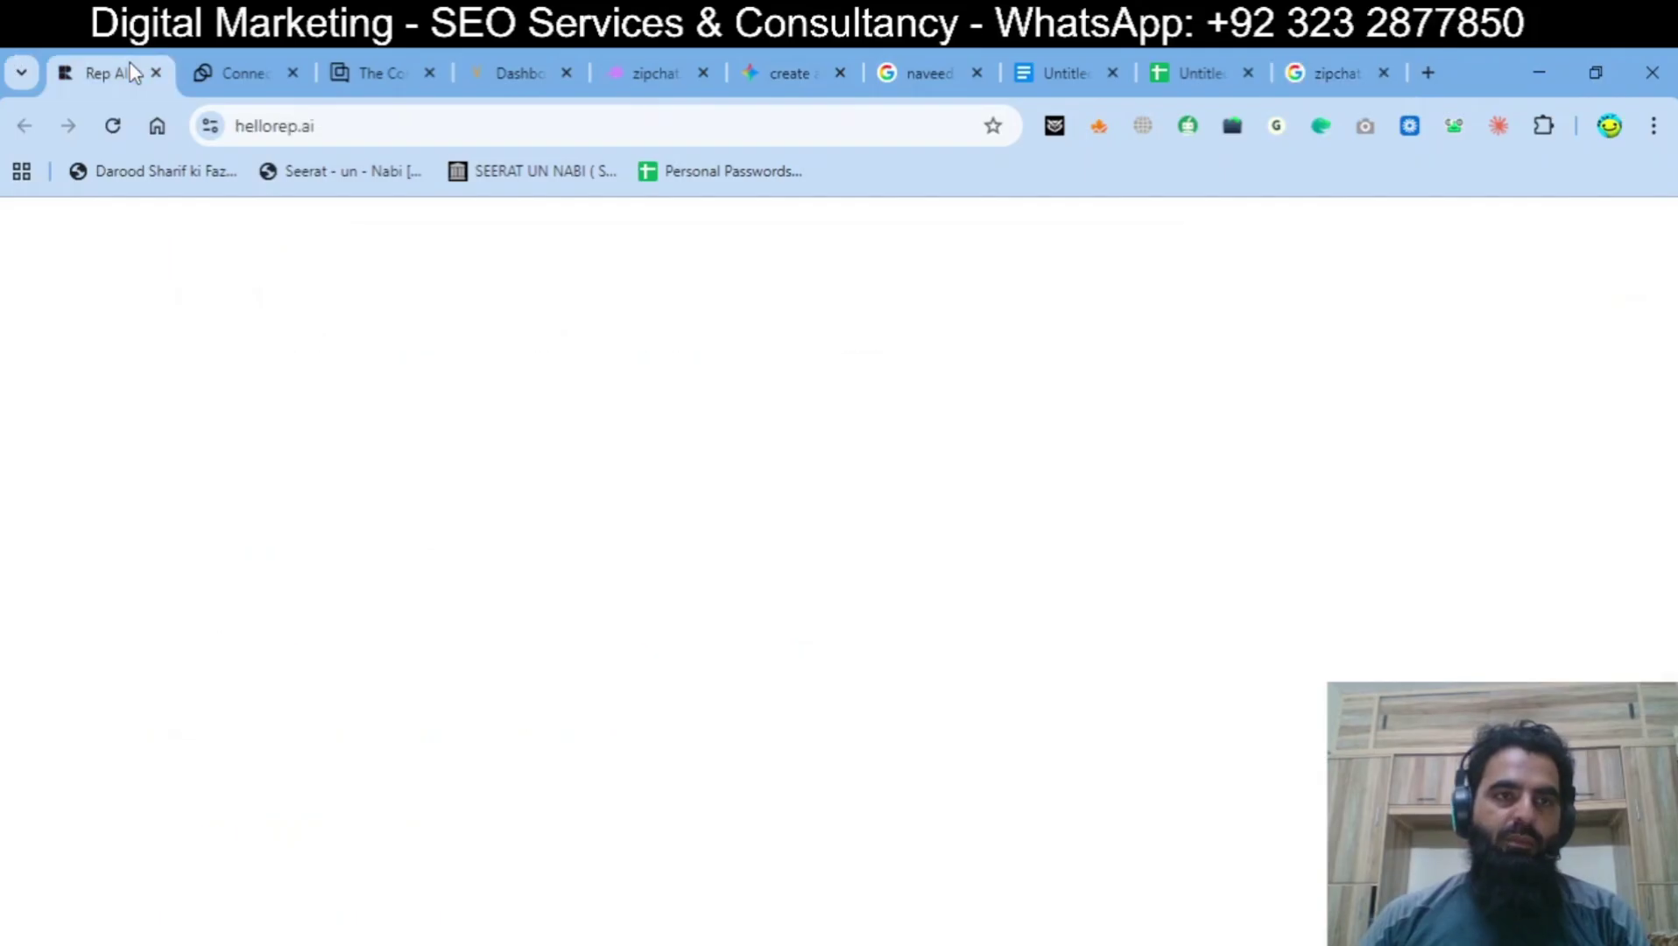
{"action": "double_click", "coordinate": [272, 129]}
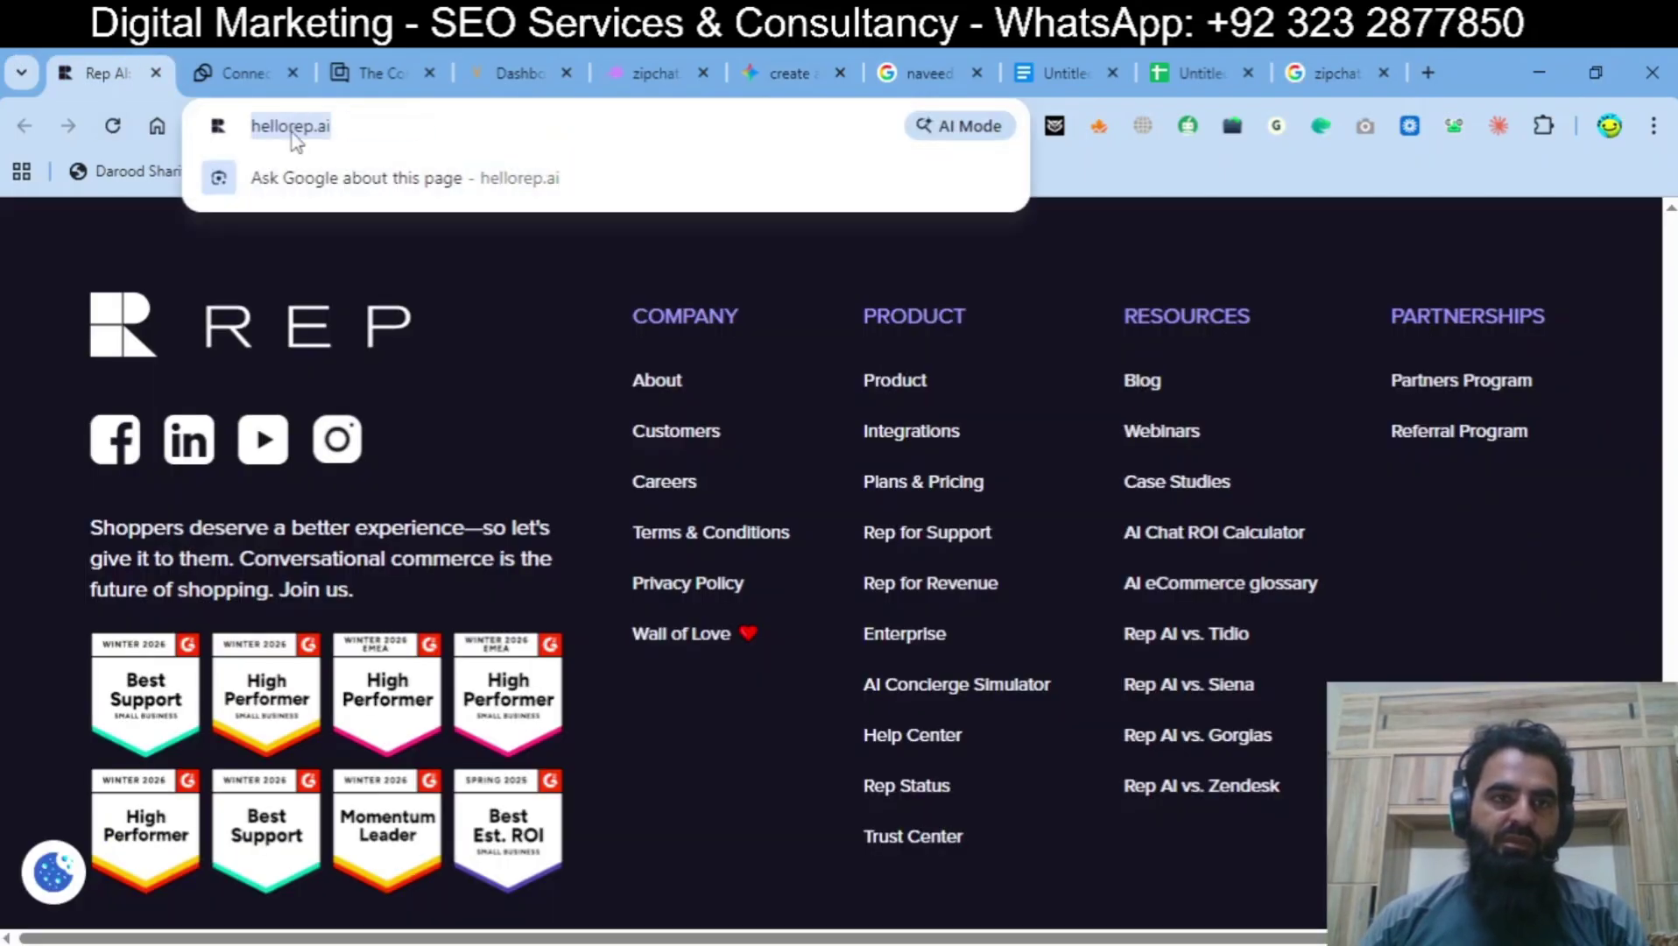
{"action": "left_click", "coordinate": [551, 123]}
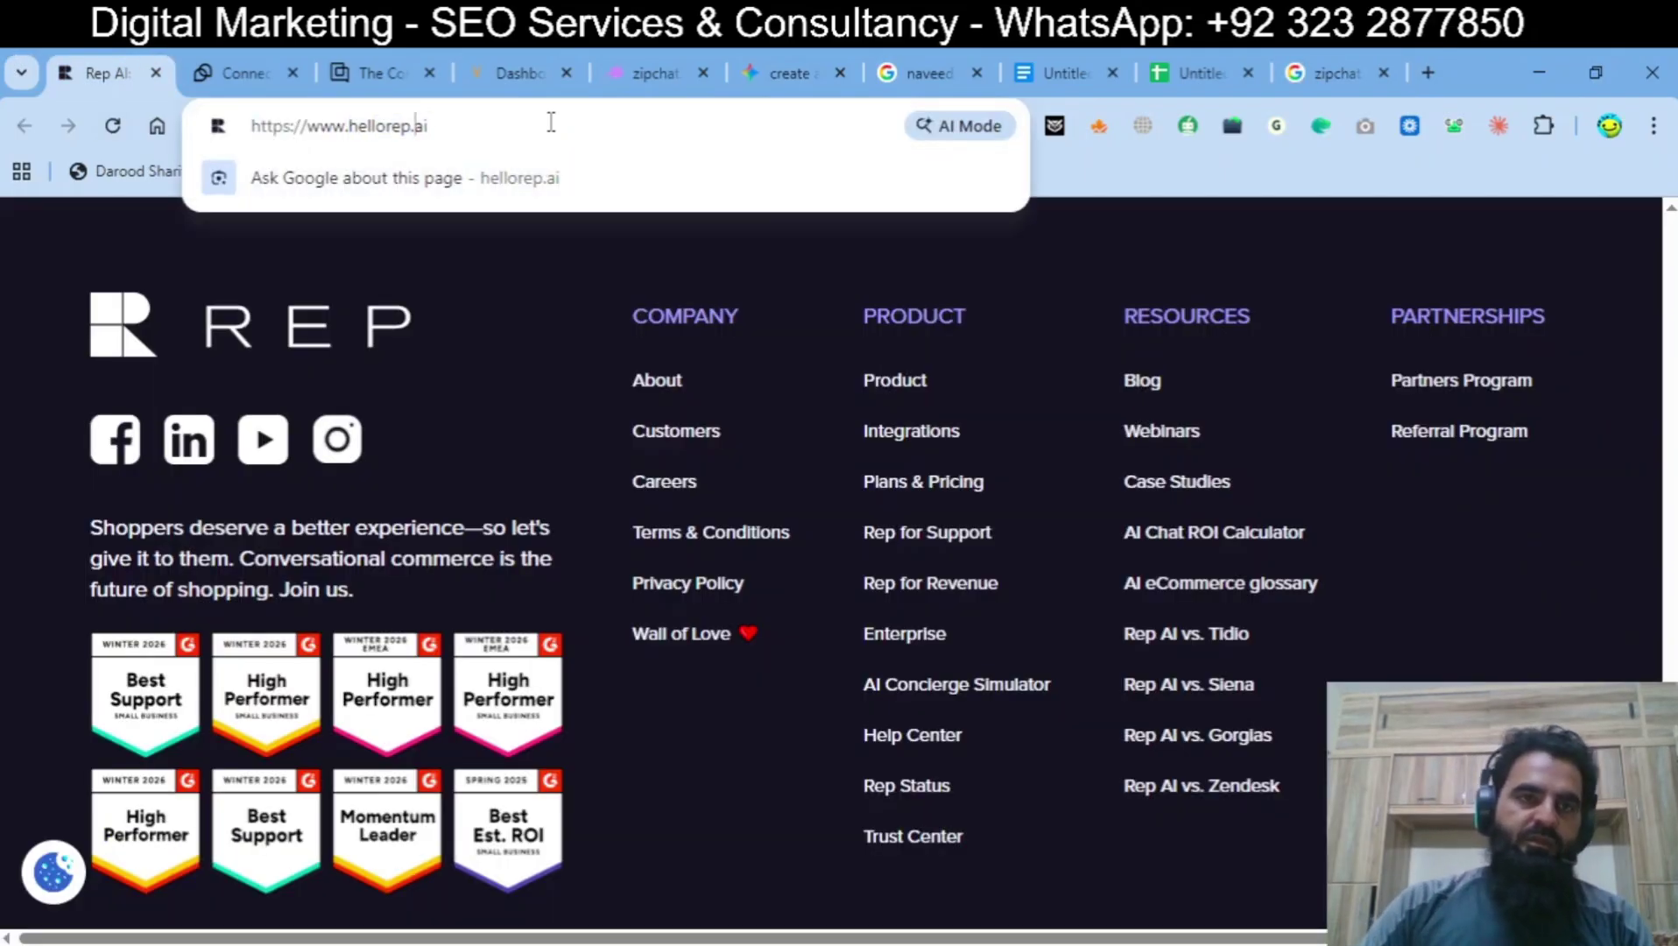
{"action": "key", "text": "ctrl+Left"}
{"action": "key", "text": "ctrl+shift+Left"}
{"action": "key", "text": "ctrl+shift+Left"}
{"action": "type", "text": "sit"}
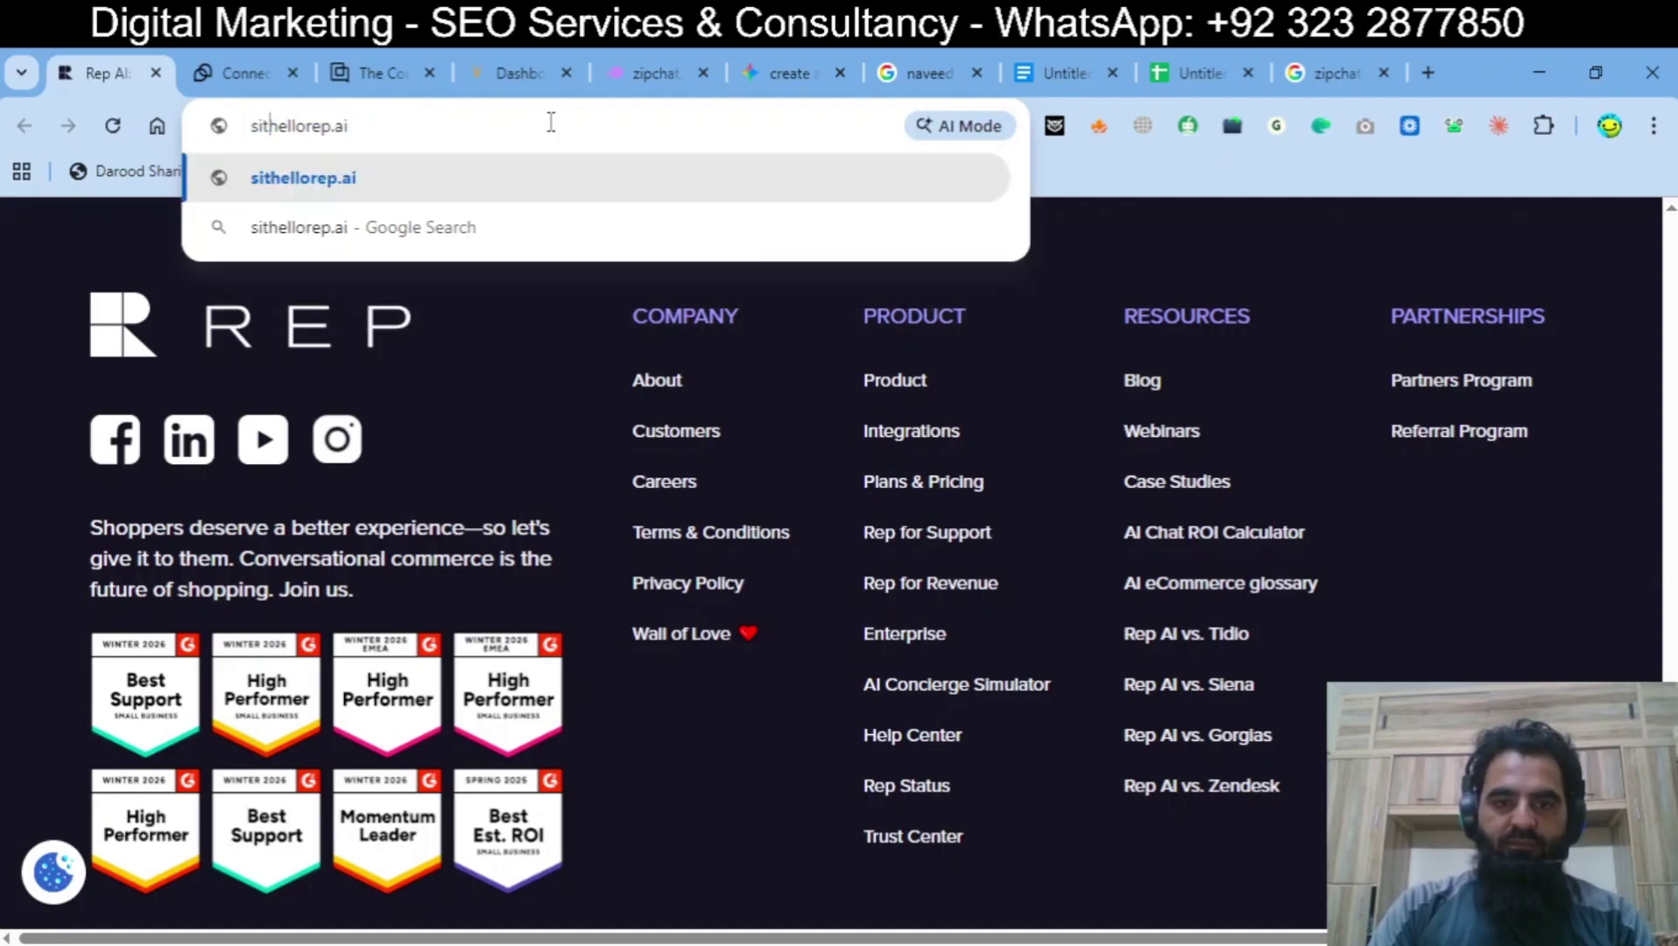
{"action": "type", "text": "e:"}
{"action": "key", "text": "ctrl+Right"}
{"action": "key", "text": "ctrl+Right"}
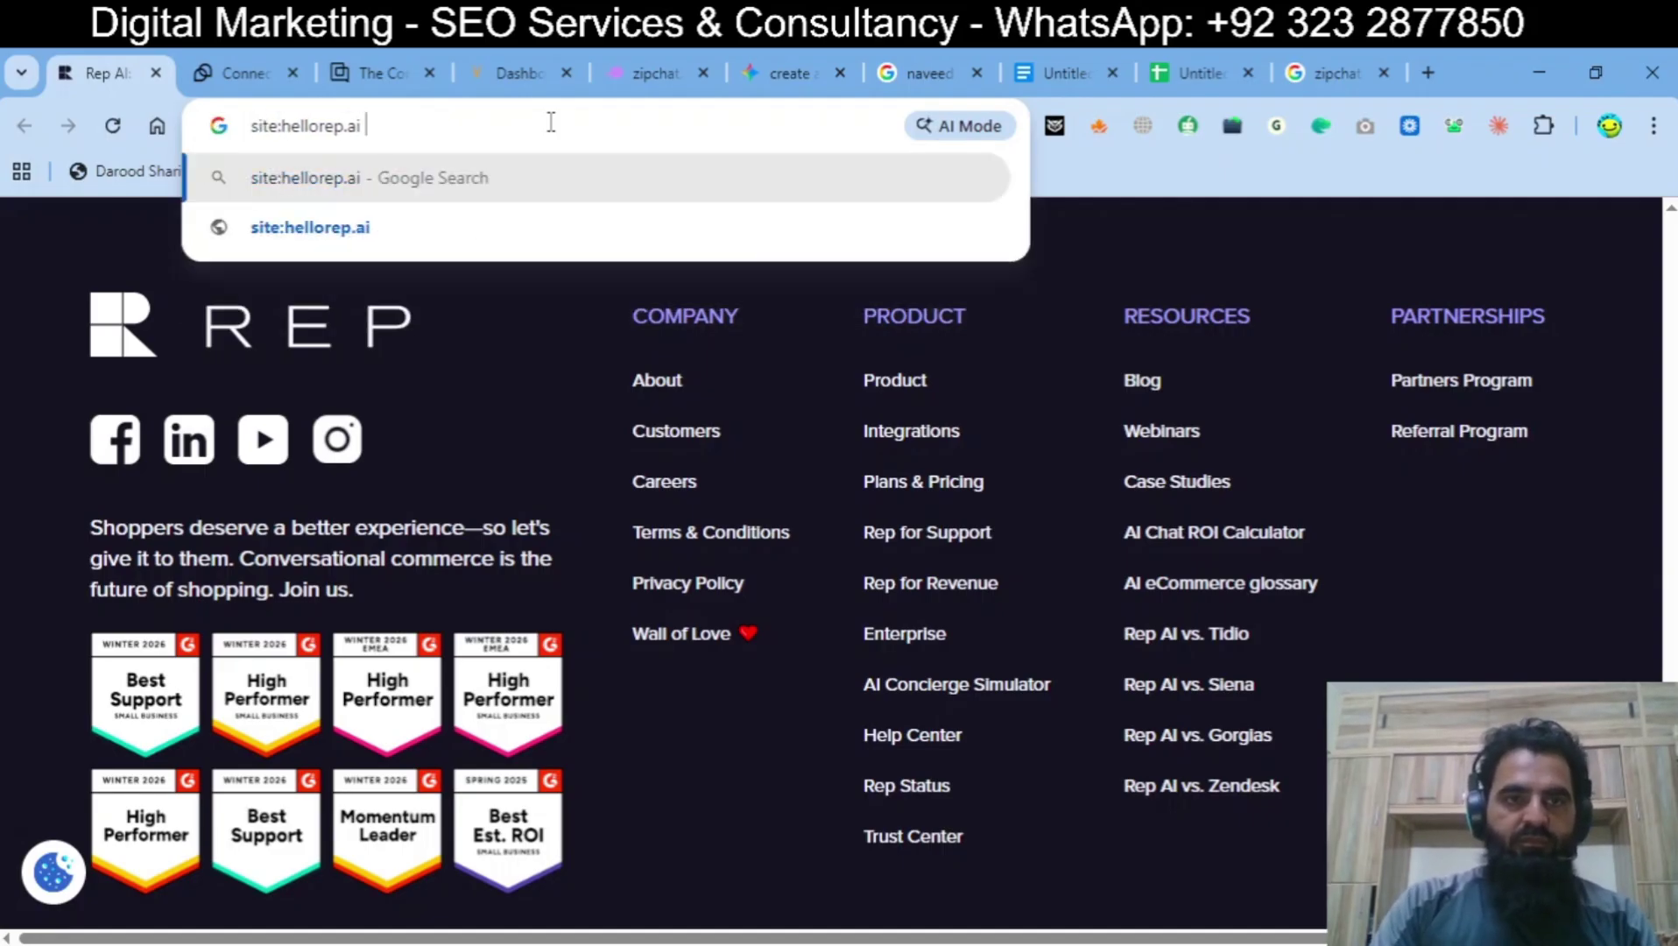
{"action": "type", "text": "inurl:g"}
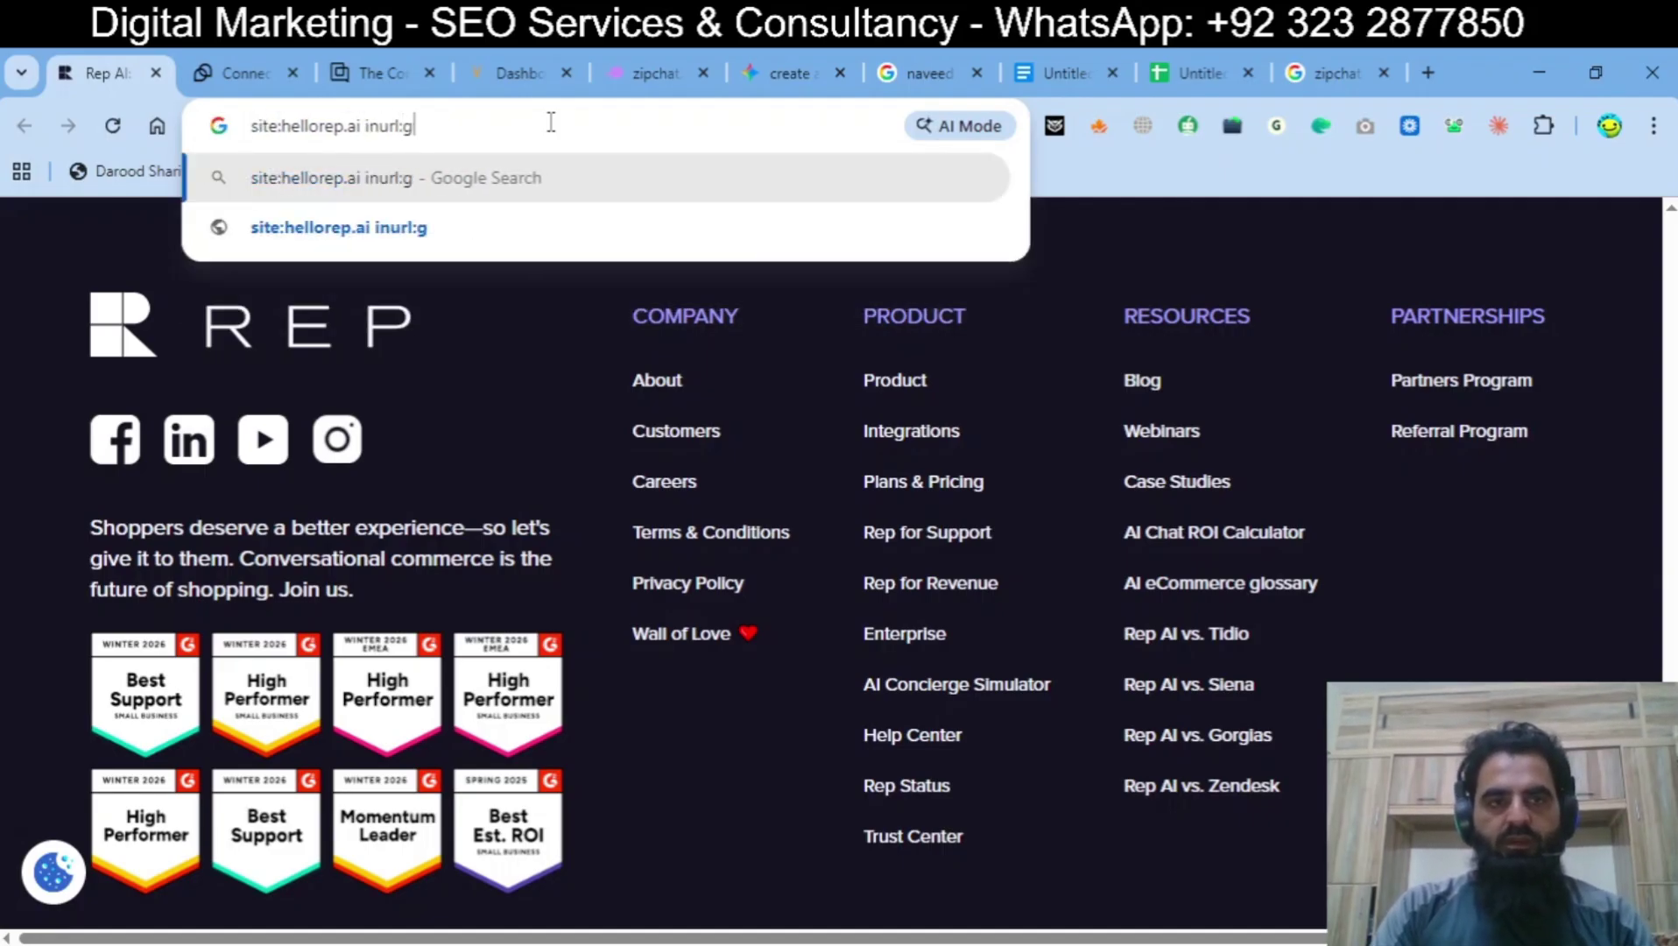
{"action": "type", "text": "lossary"}
{"action": "key", "text": "Return"}
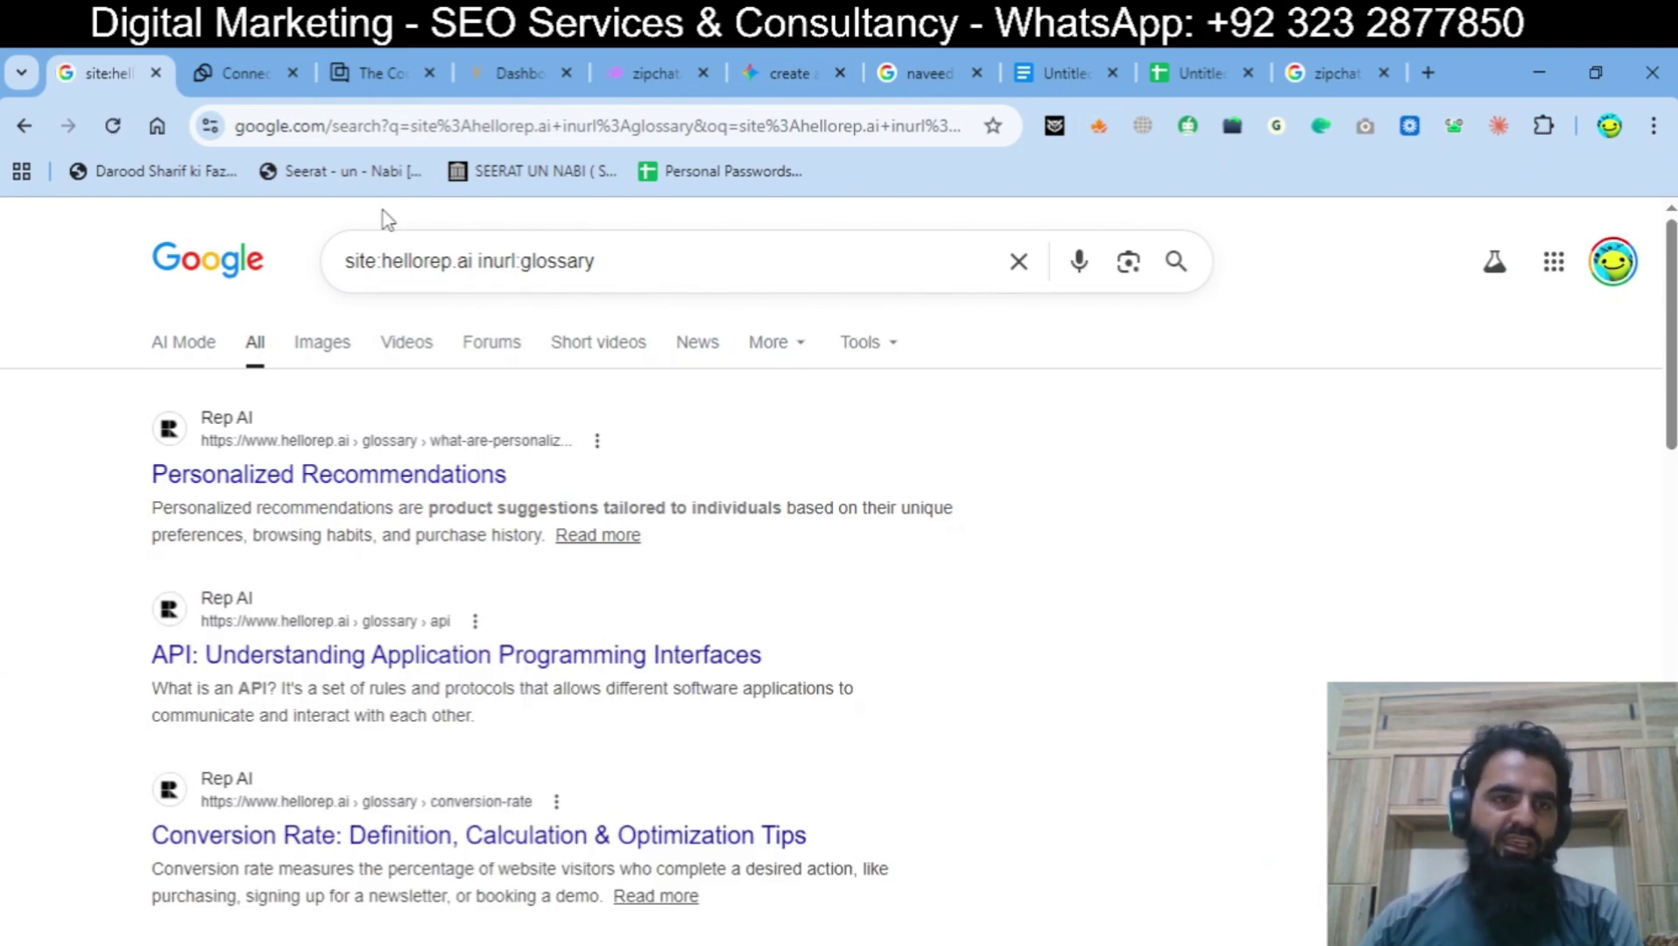
Step: Examine the "site:hellorep.ai" and "inurl:glossary" operators in the Google search query, highlighting each part
{"action": "left_click_drag", "start_coordinate": [346, 261], "coordinate": [599, 263]}
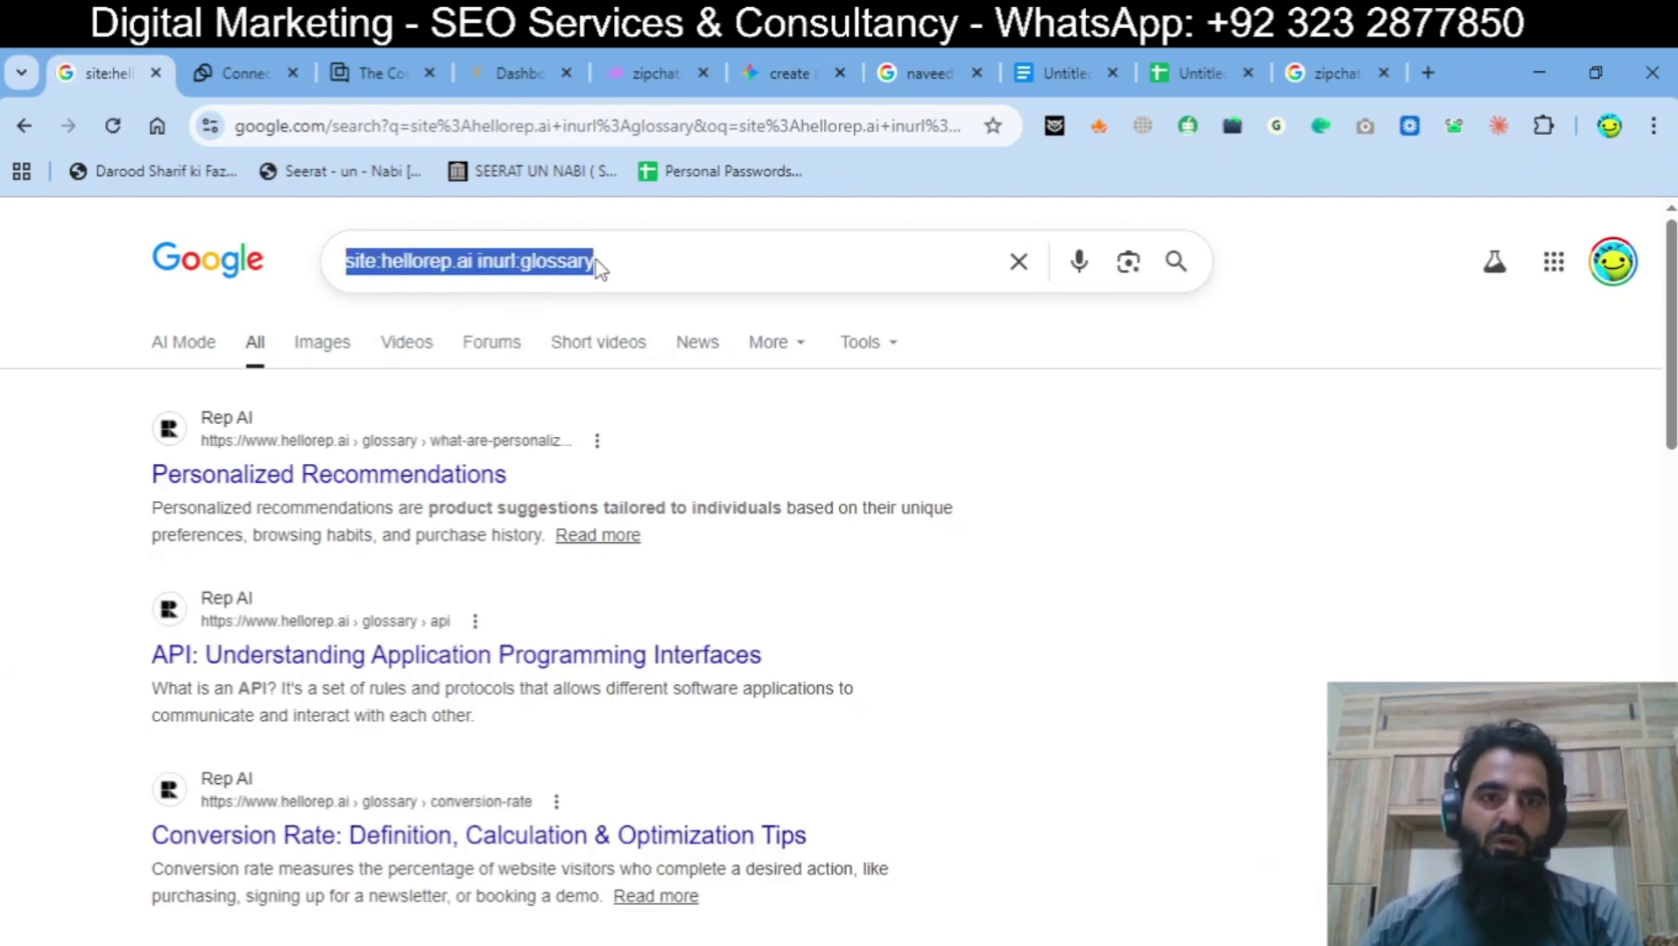
{"action": "left_click", "coordinate": [726, 269]}
{"action": "double_click", "coordinate": [359, 267]}
{"action": "left_click", "coordinate": [366, 271]}
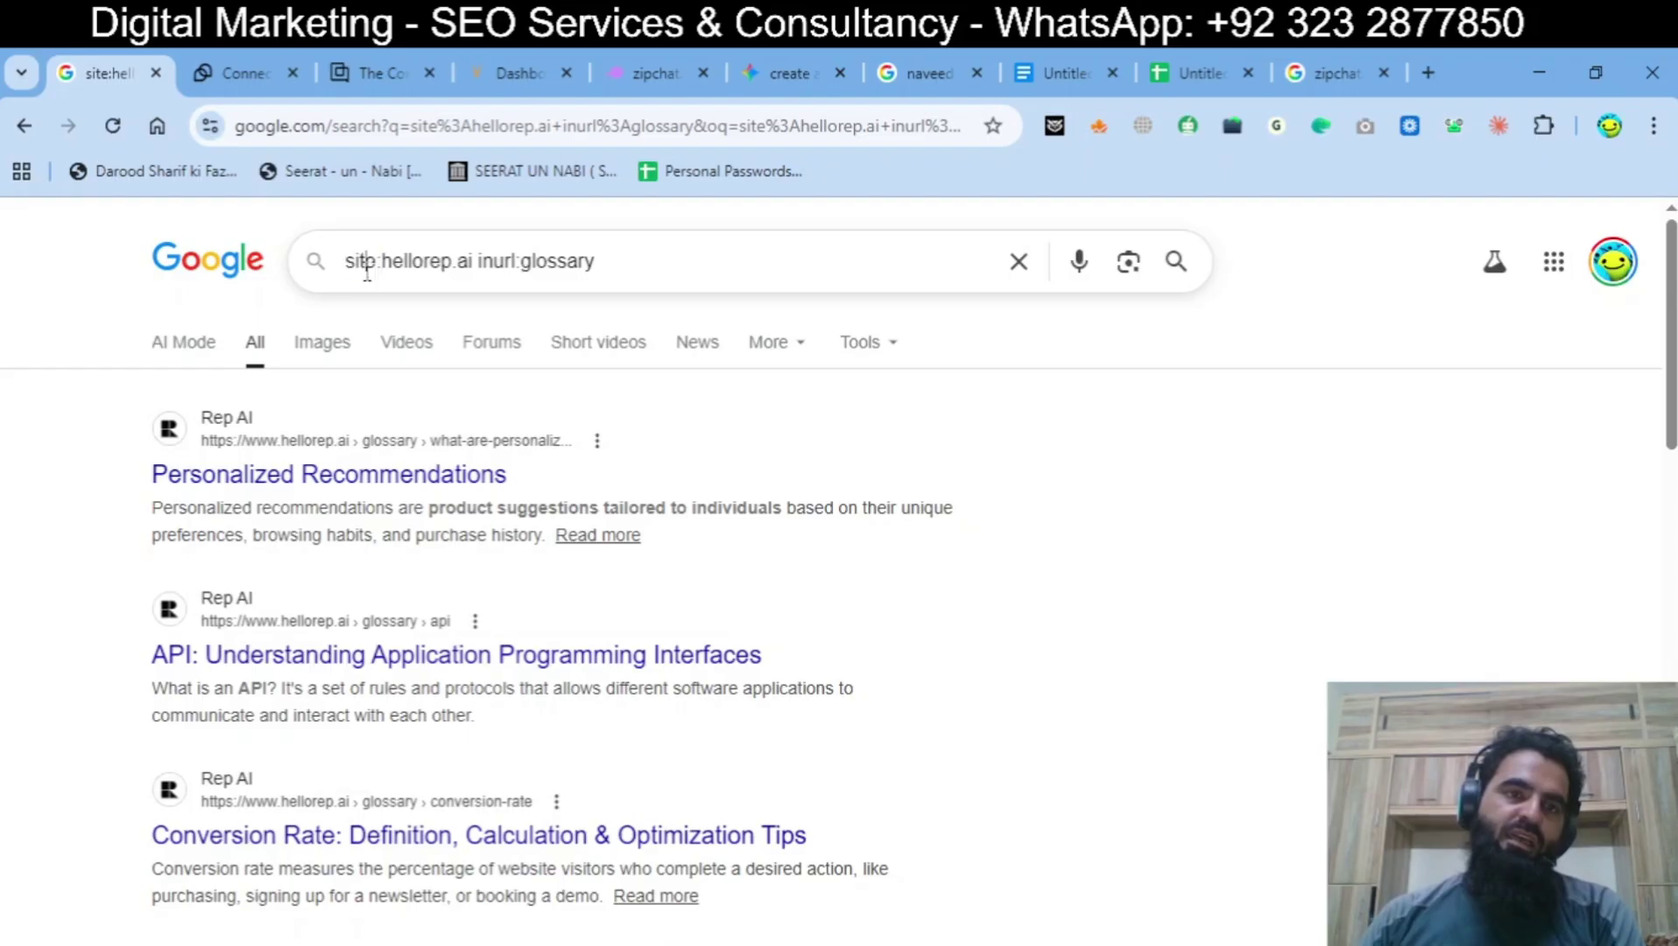
{"action": "double_click", "coordinate": [367, 272]}
{"action": "left_click", "coordinate": [363, 263]}
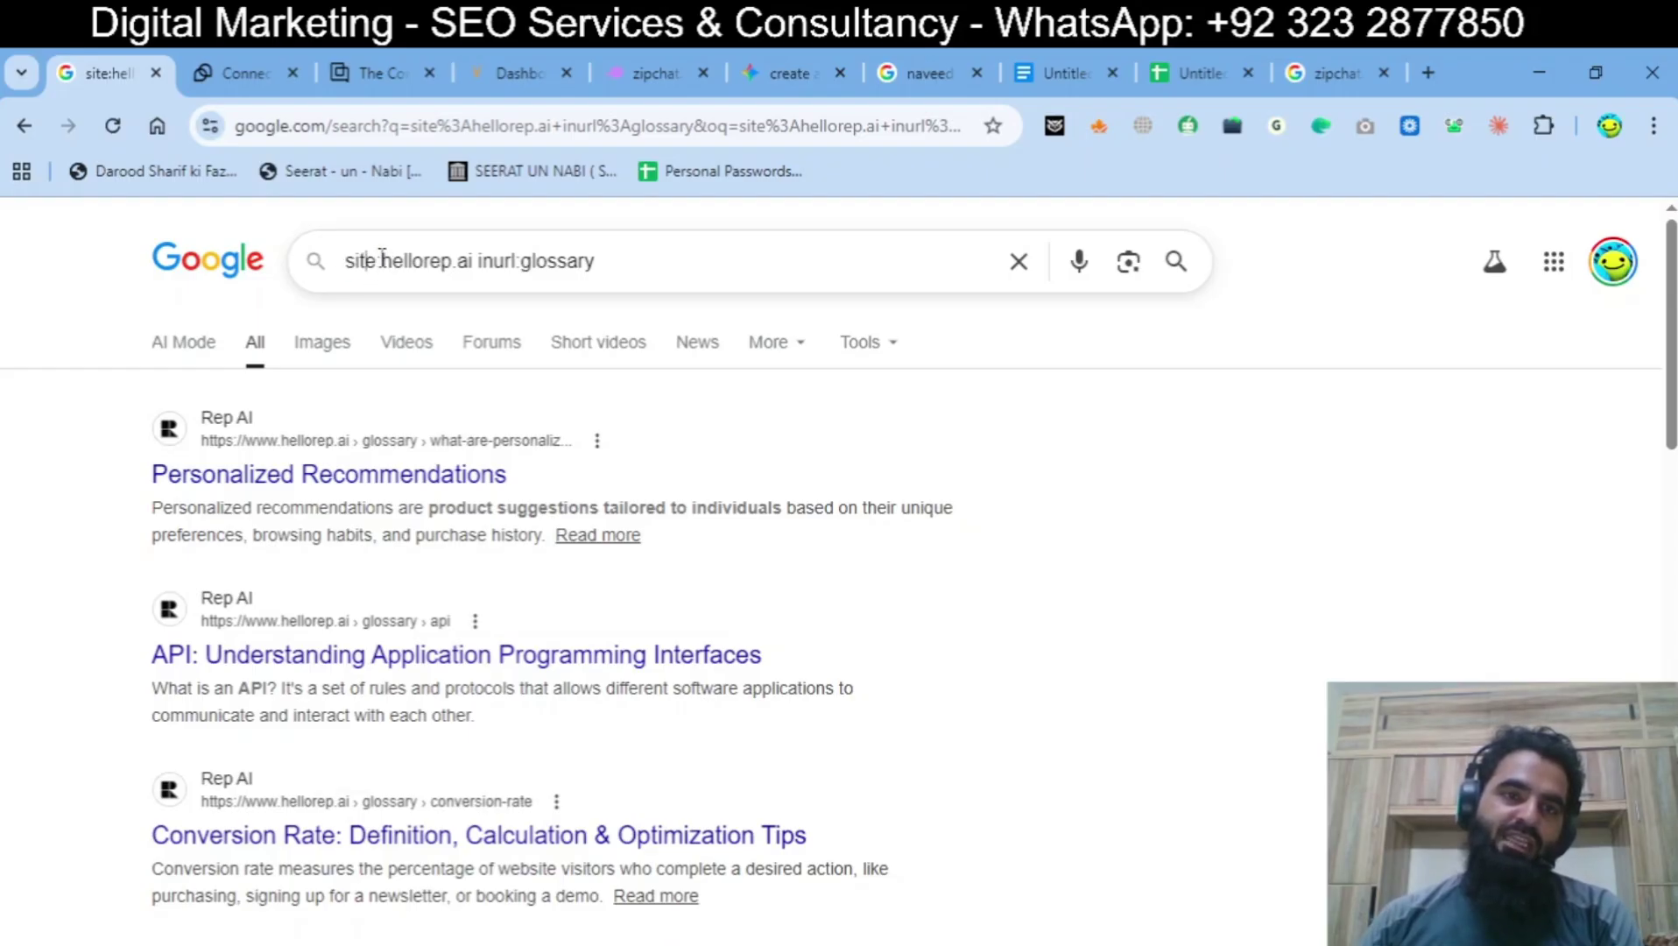
{"action": "double_click", "coordinate": [372, 261]}
{"action": "left_click_drag", "start_coordinate": [389, 261], "coordinate": [530, 262]}
{"action": "left_click", "coordinate": [476, 263]}
{"action": "left_click", "coordinate": [536, 263]}
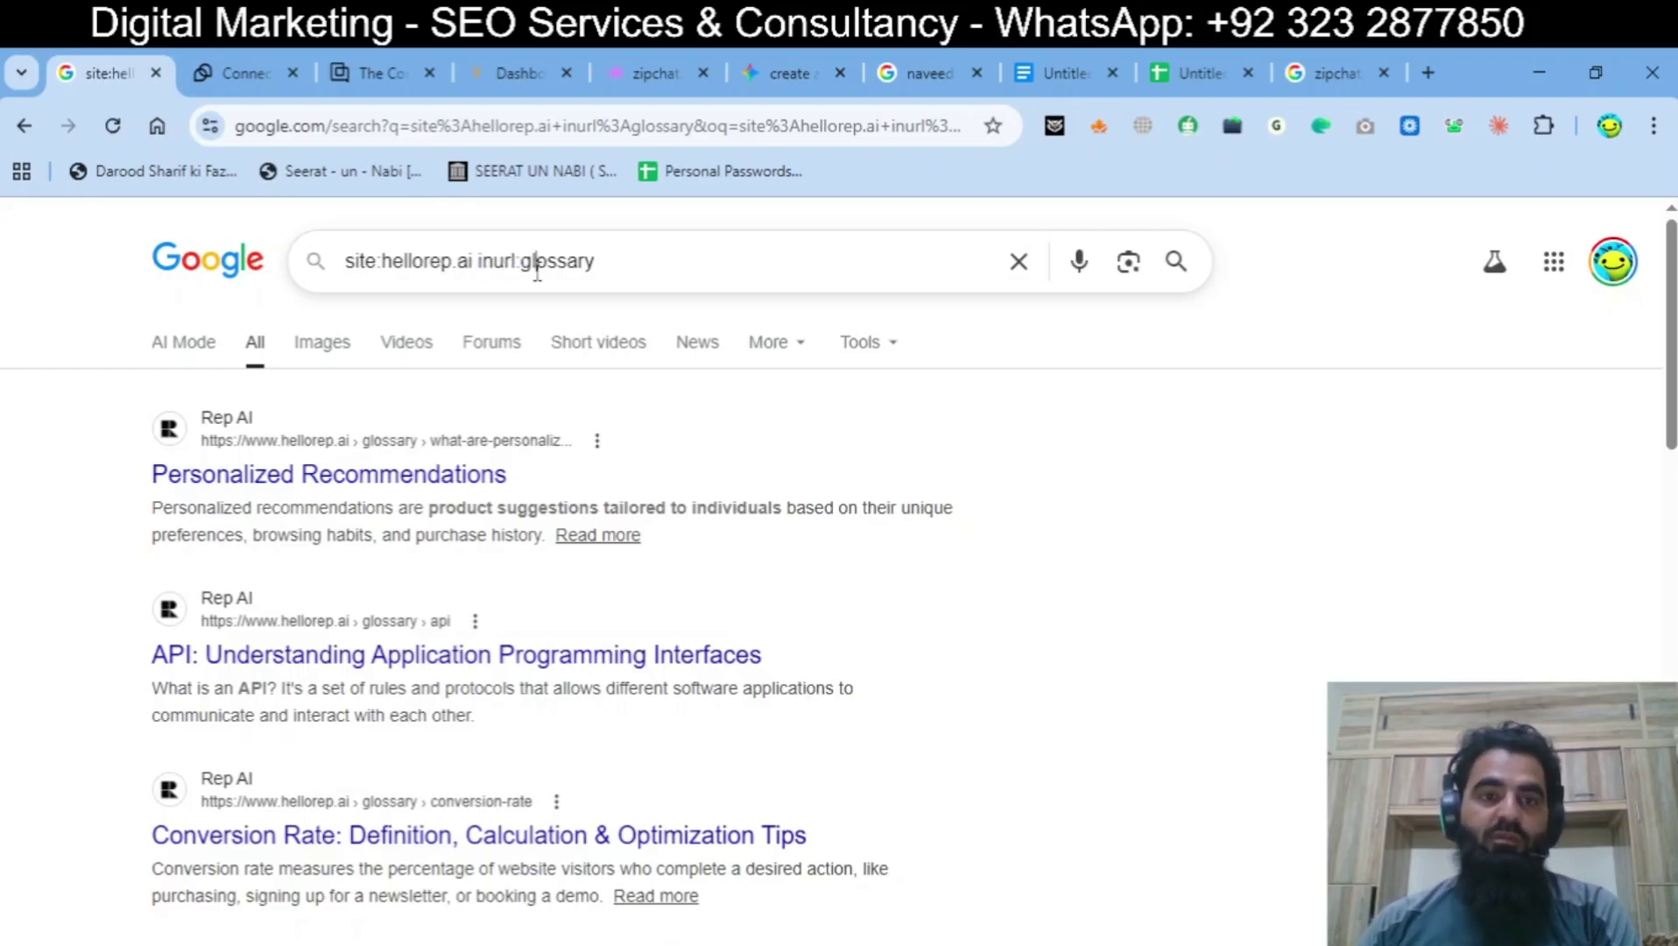
Step: Open the Personalized Recommendations result in a new tab and shorten its address to hellorep.ai/glossary to load the main glossary page
{"action": "middle_click", "coordinate": [419, 487]}
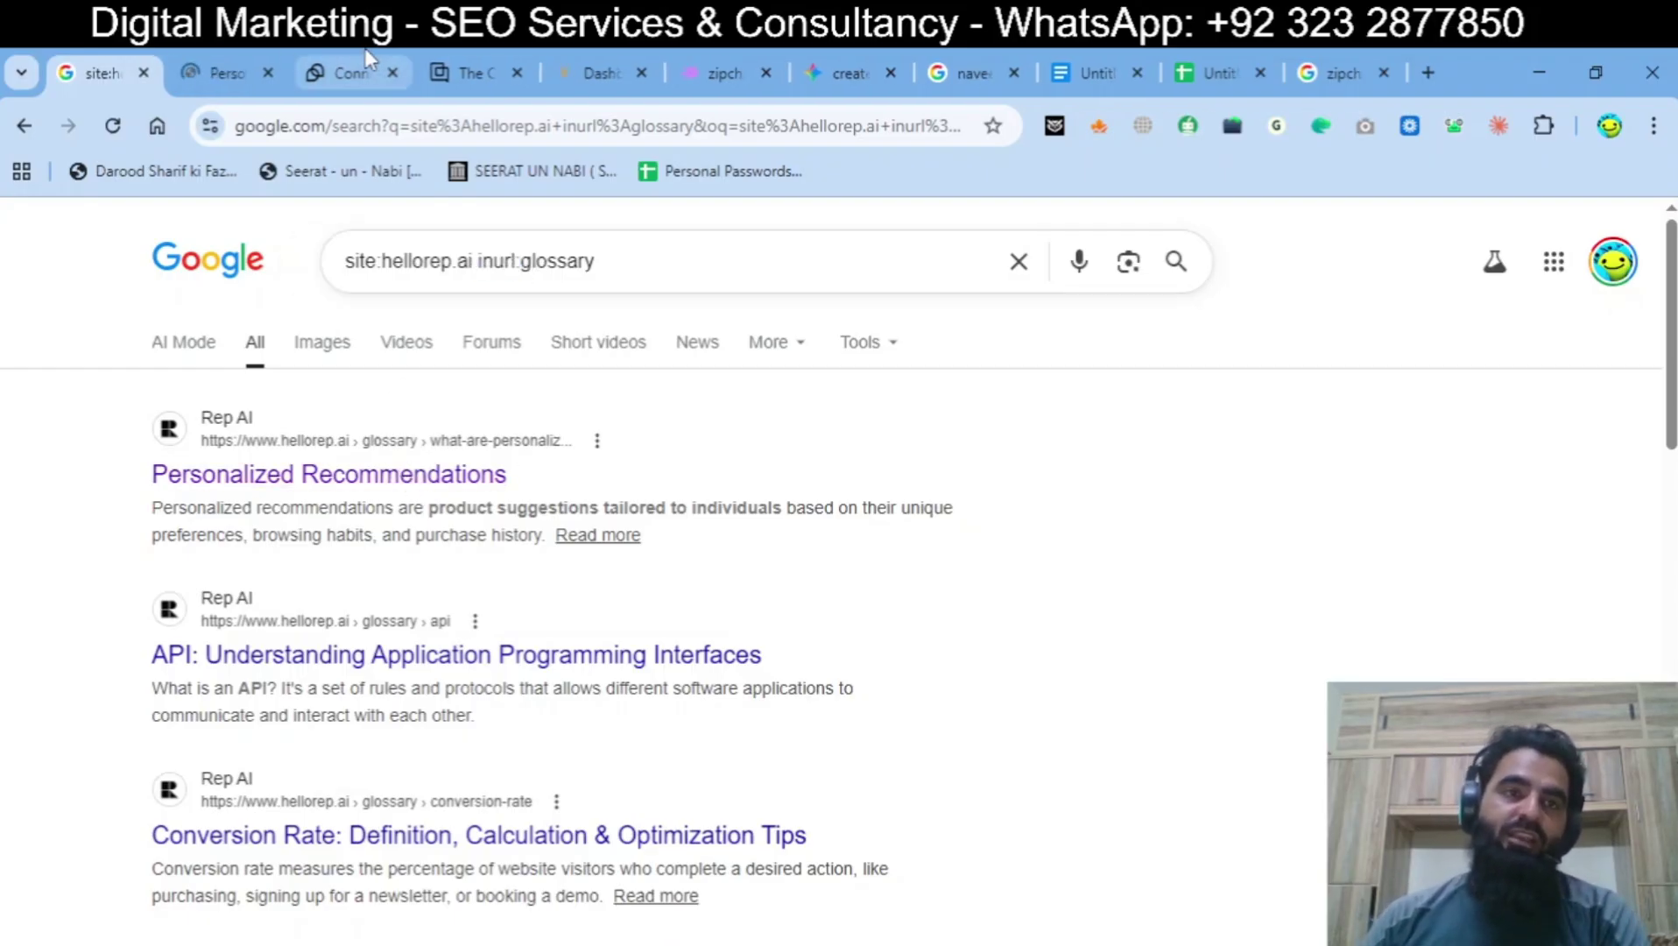
{"action": "left_click", "coordinate": [218, 70]}
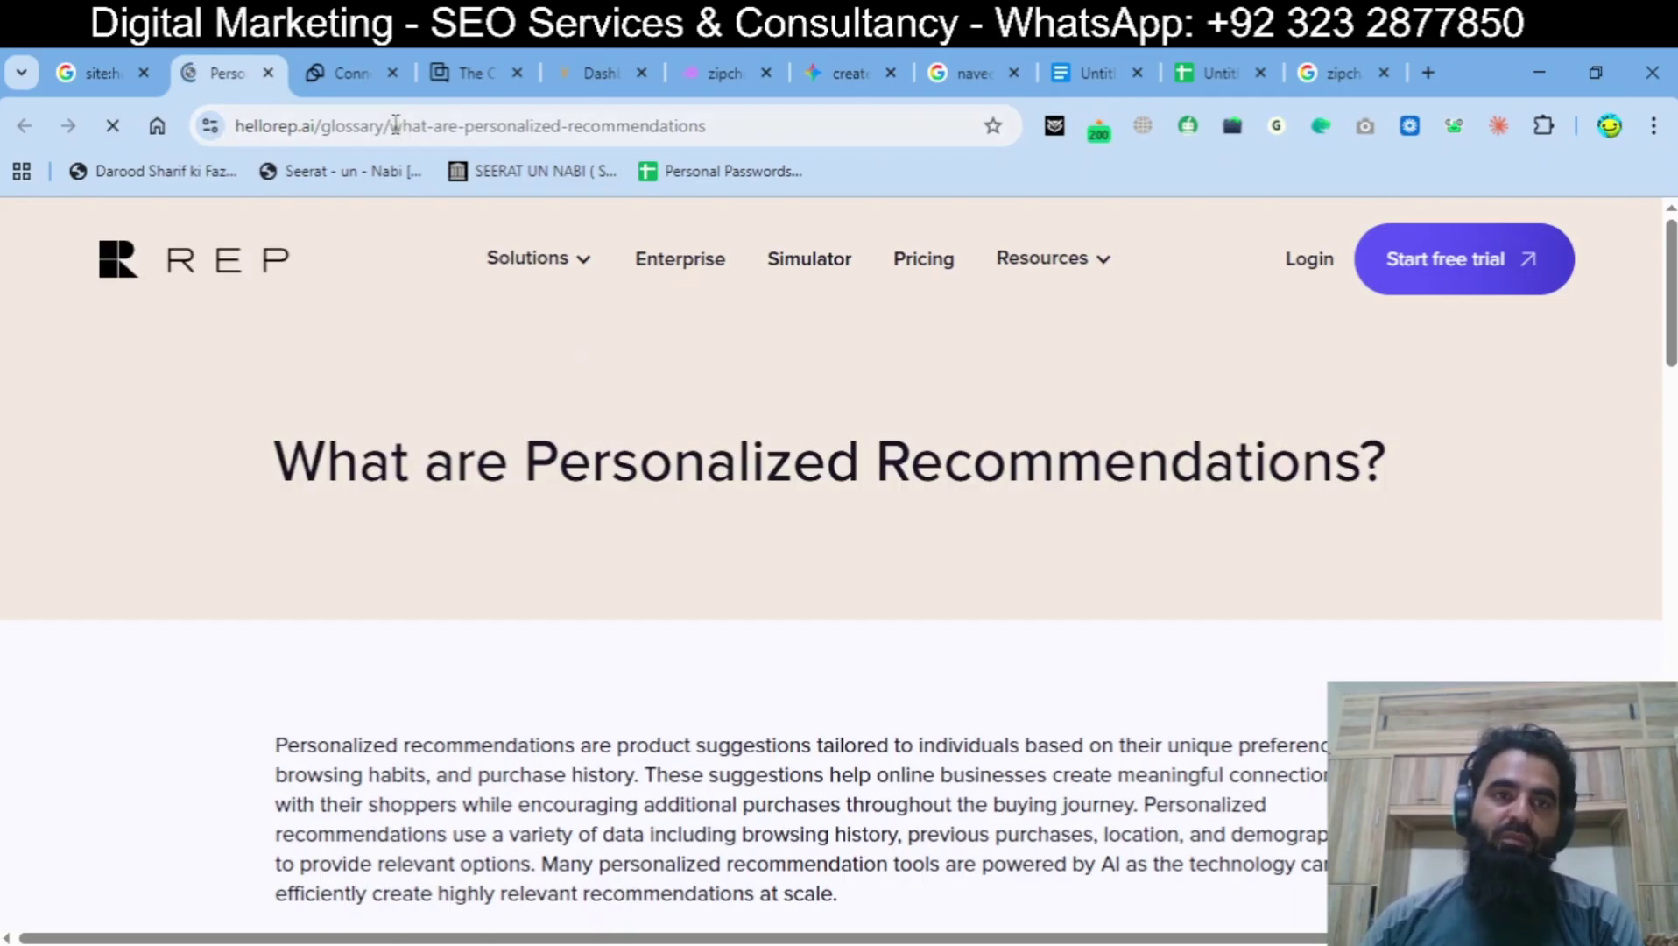
{"action": "left_click_drag", "start_coordinate": [396, 126], "coordinate": [944, 125]}
{"action": "key", "text": "BackSpace"}
{"action": "key", "text": "BackSpace"}
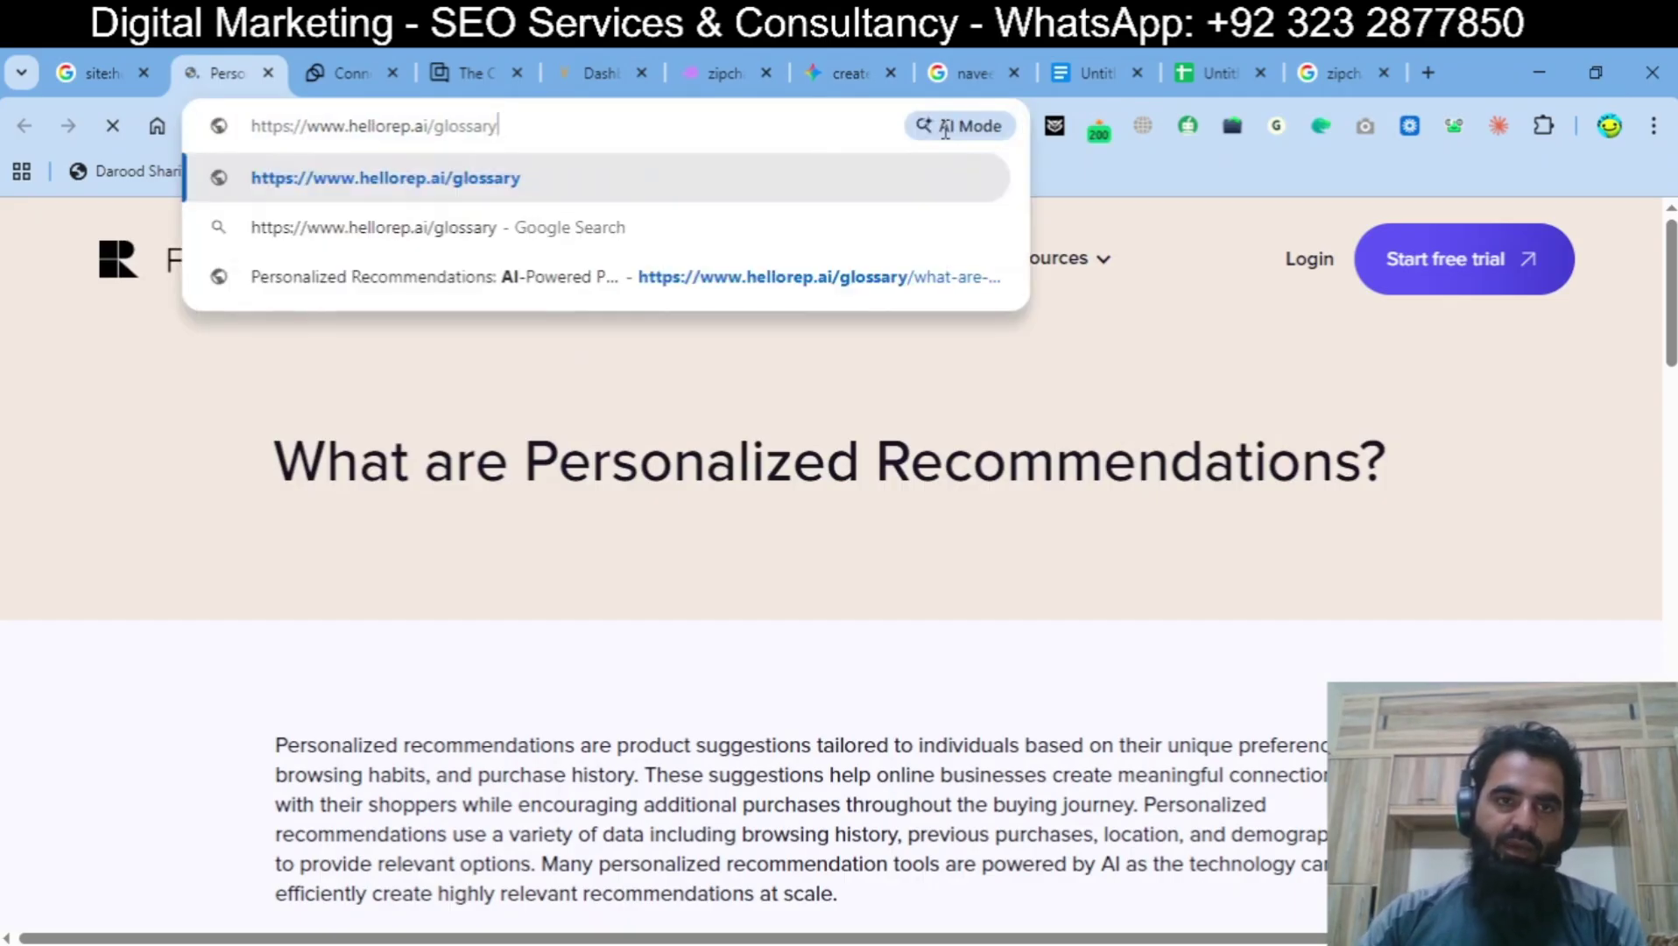
{"action": "key", "text": "Return"}
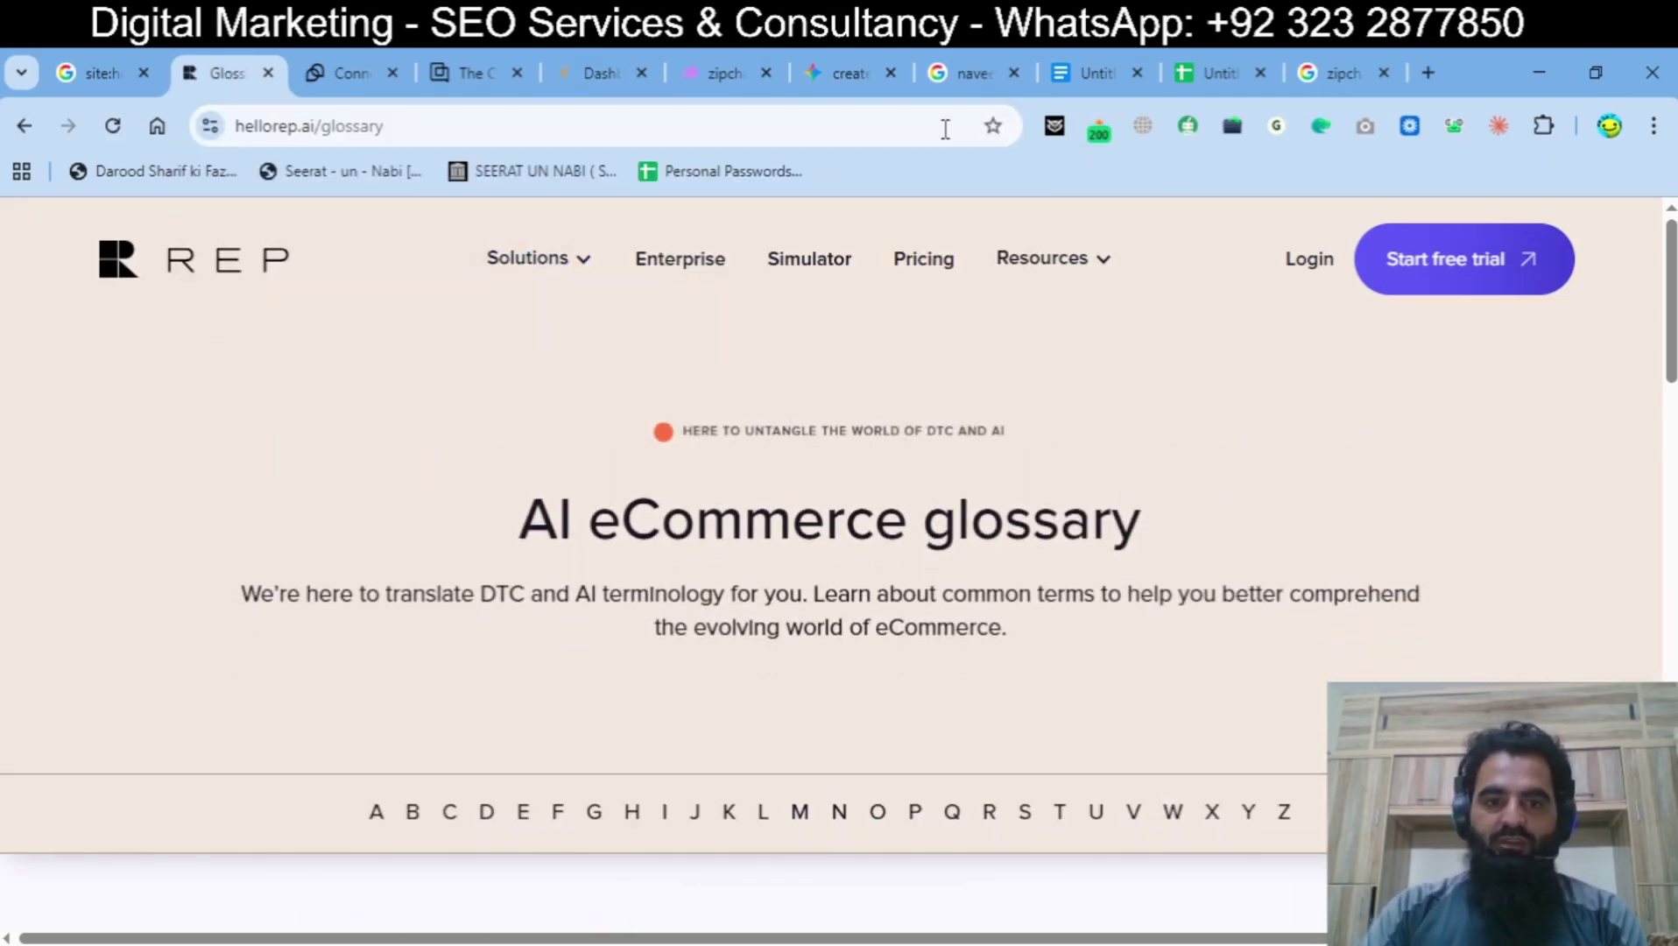
Step: Examine the alphabetical term listing on Rep AI's AI eCommerce glossary page, and close its tab
{"action": "scroll", "coordinate": [1499, 574], "scroll_direction": "down", "scroll_amount": 20}
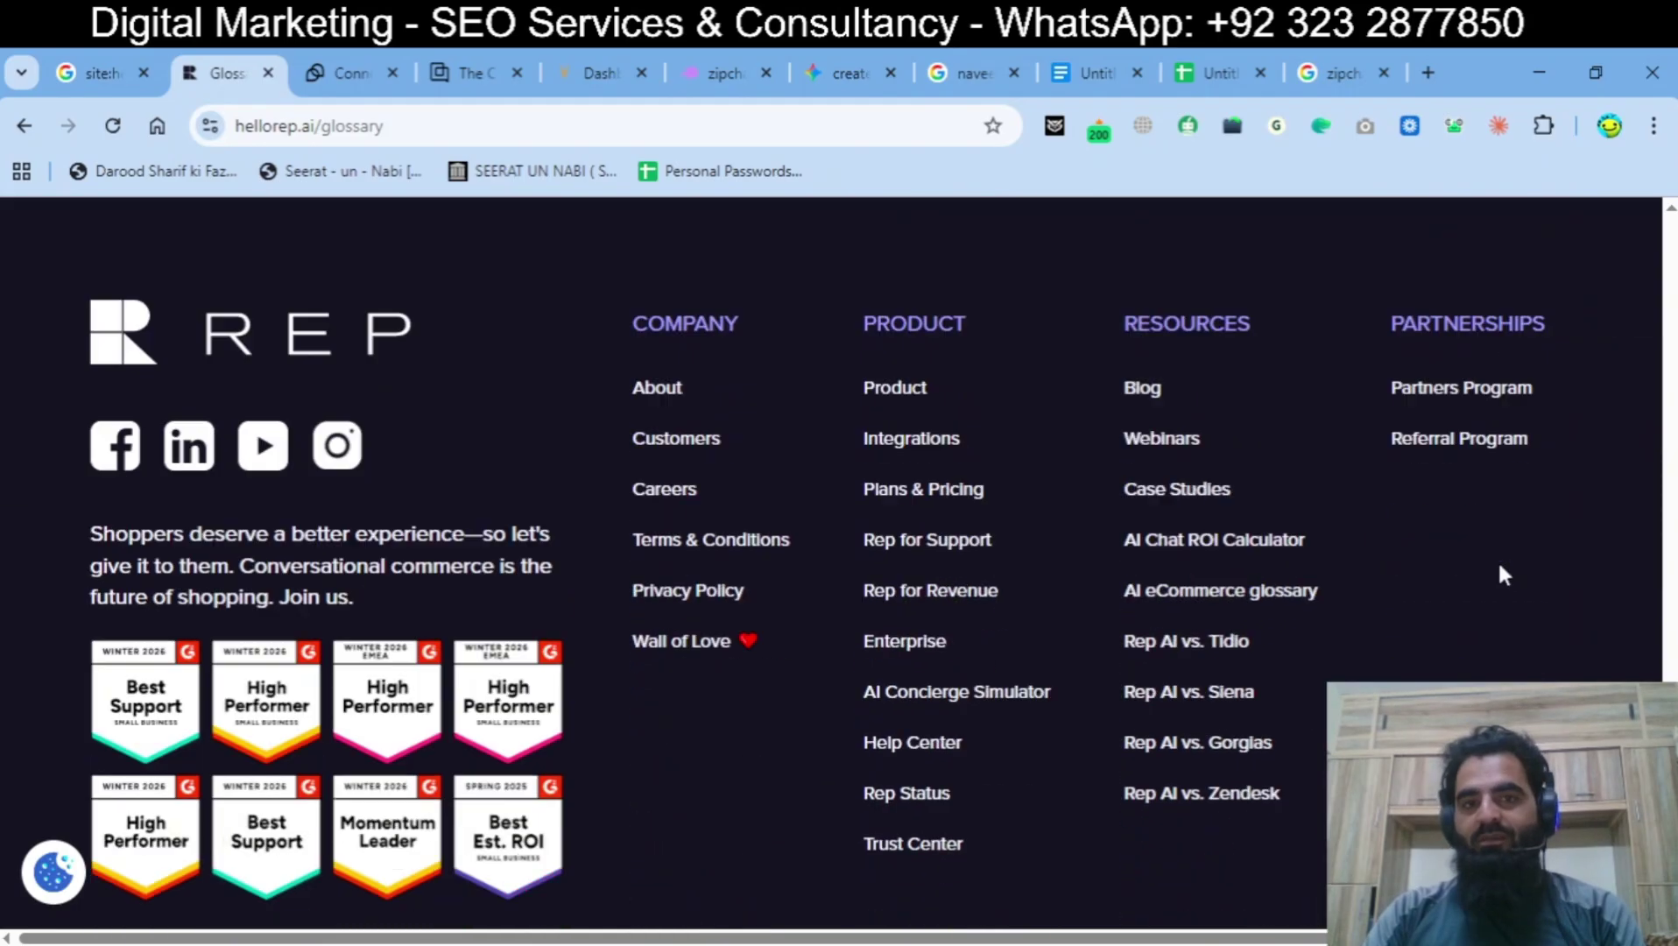
{"action": "scroll", "coordinate": [1499, 574], "scroll_direction": "up", "scroll_amount": 20}
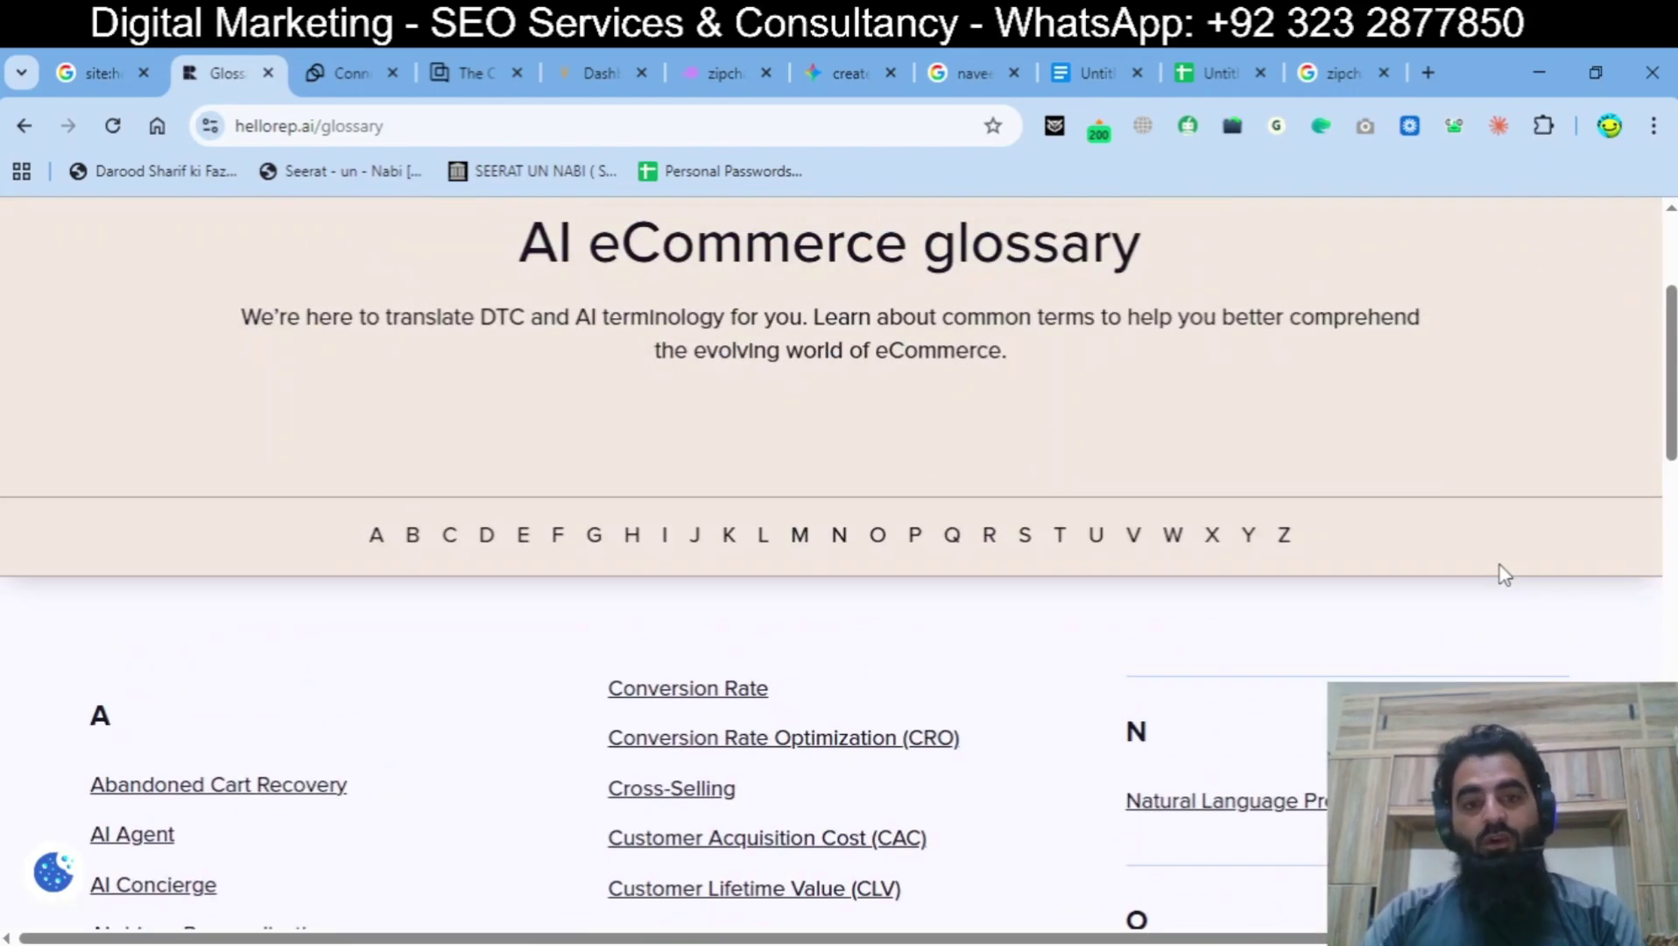
{"action": "scroll", "coordinate": [952, 634], "scroll_direction": "down", "scroll_amount": 14}
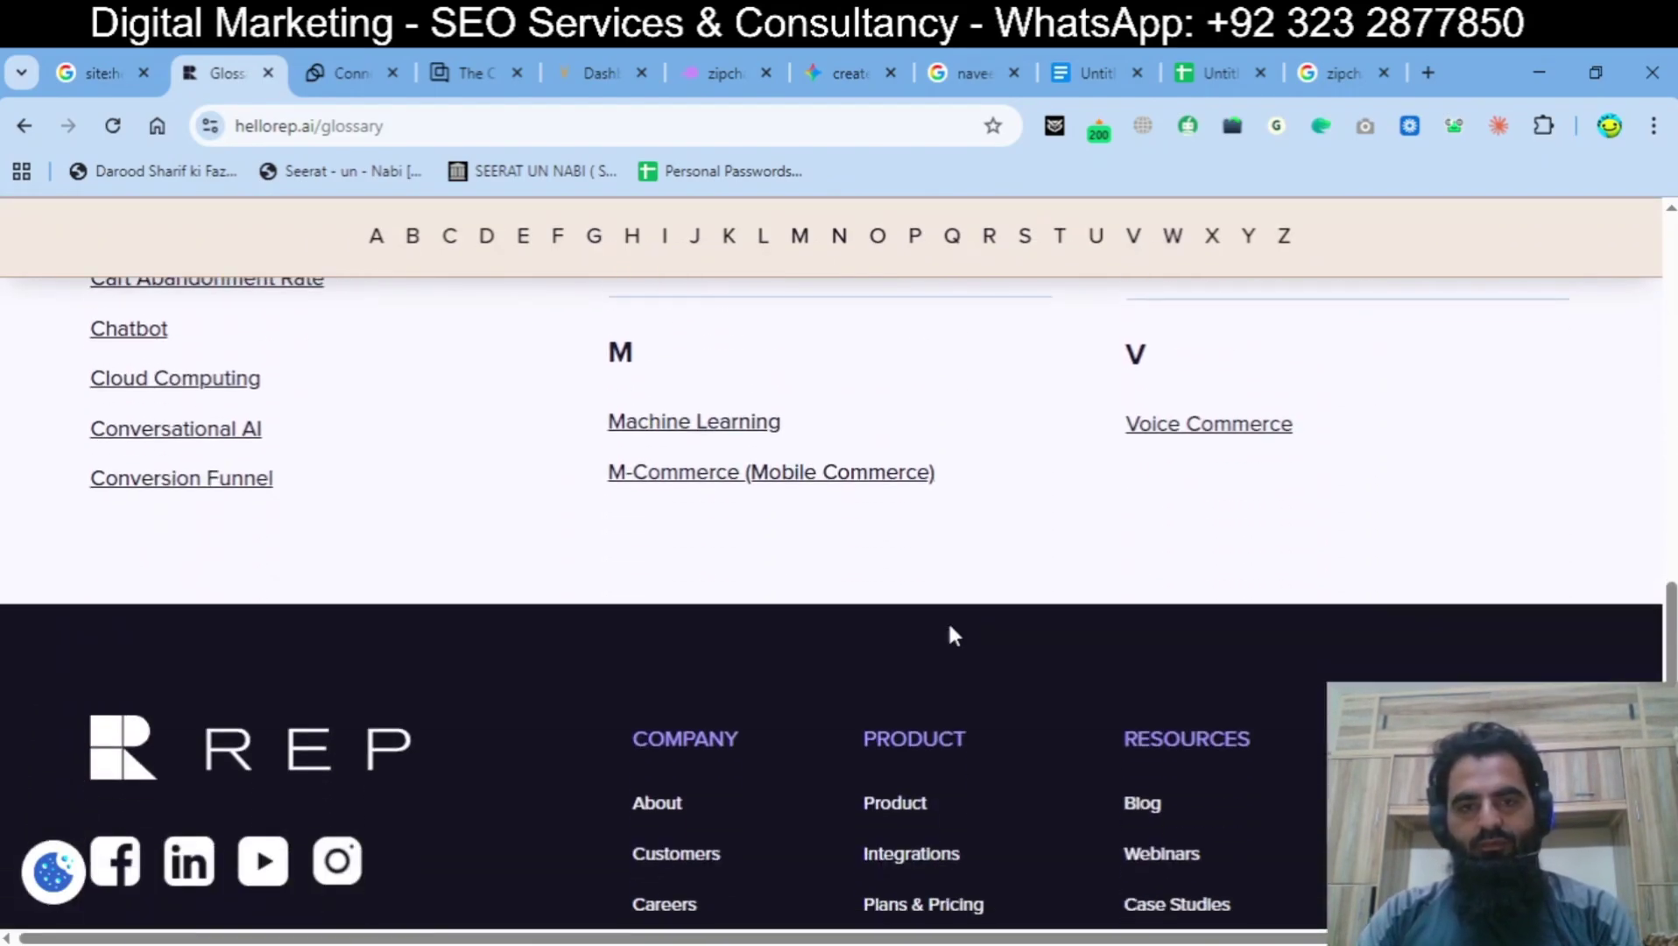
{"action": "scroll", "coordinate": [952, 634], "scroll_direction": "down", "scroll_amount": 5}
{"action": "scroll", "coordinate": [953, 634], "scroll_direction": "up", "scroll_amount": 20}
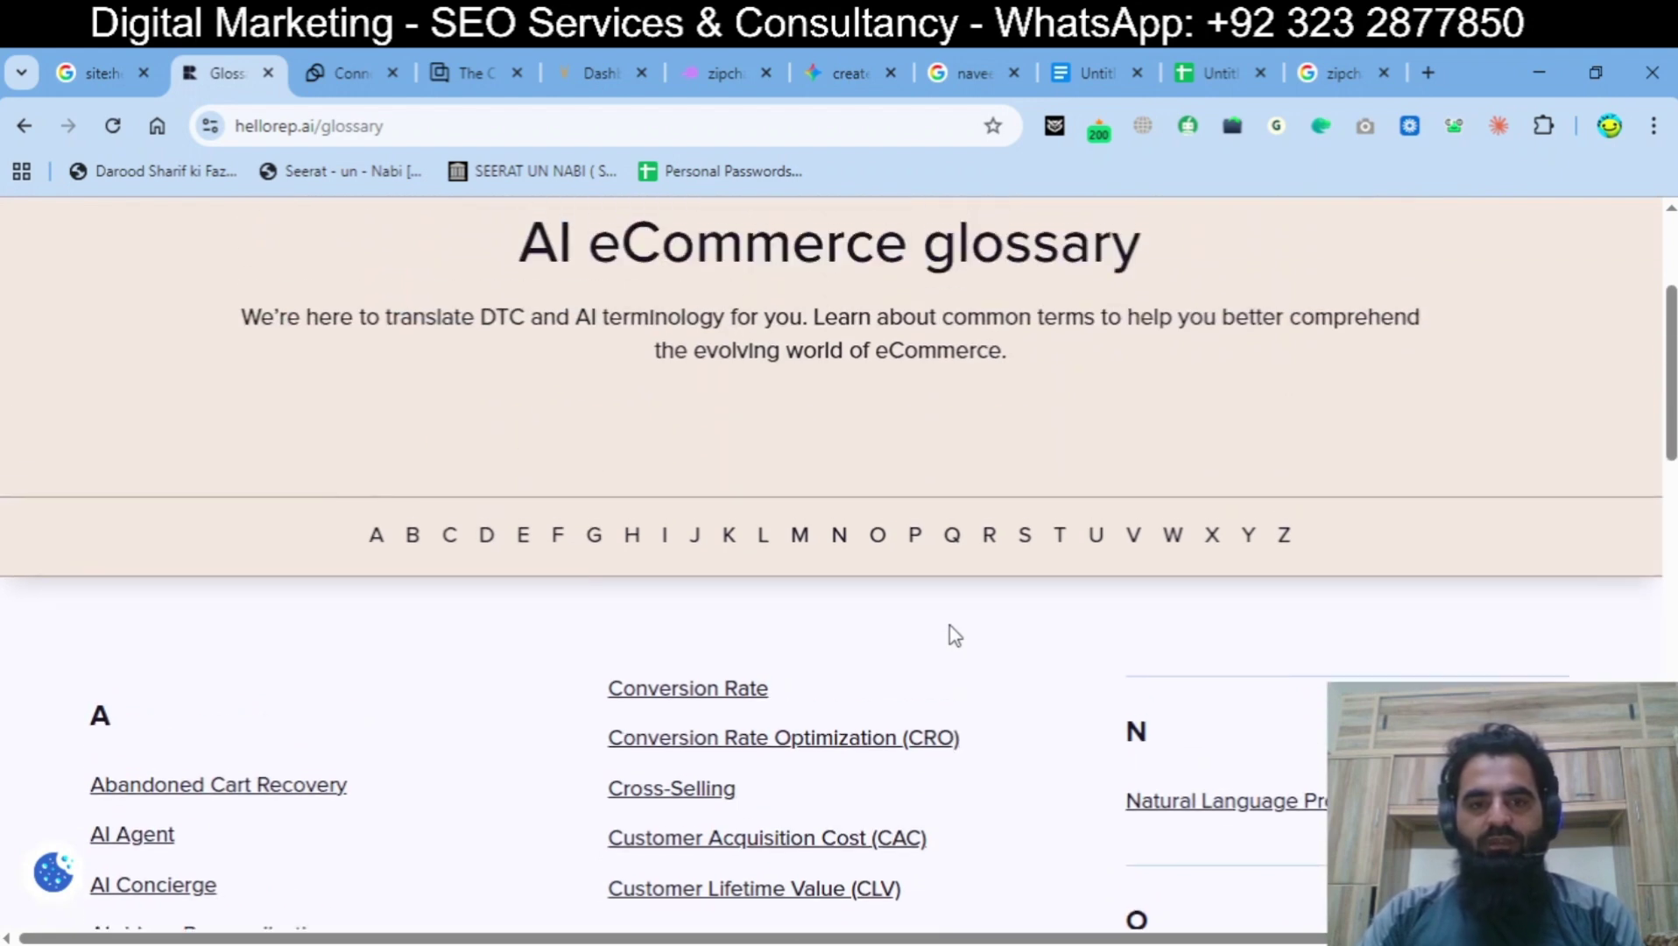
{"action": "scroll", "coordinate": [953, 633], "scroll_direction": "down", "scroll_amount": 5}
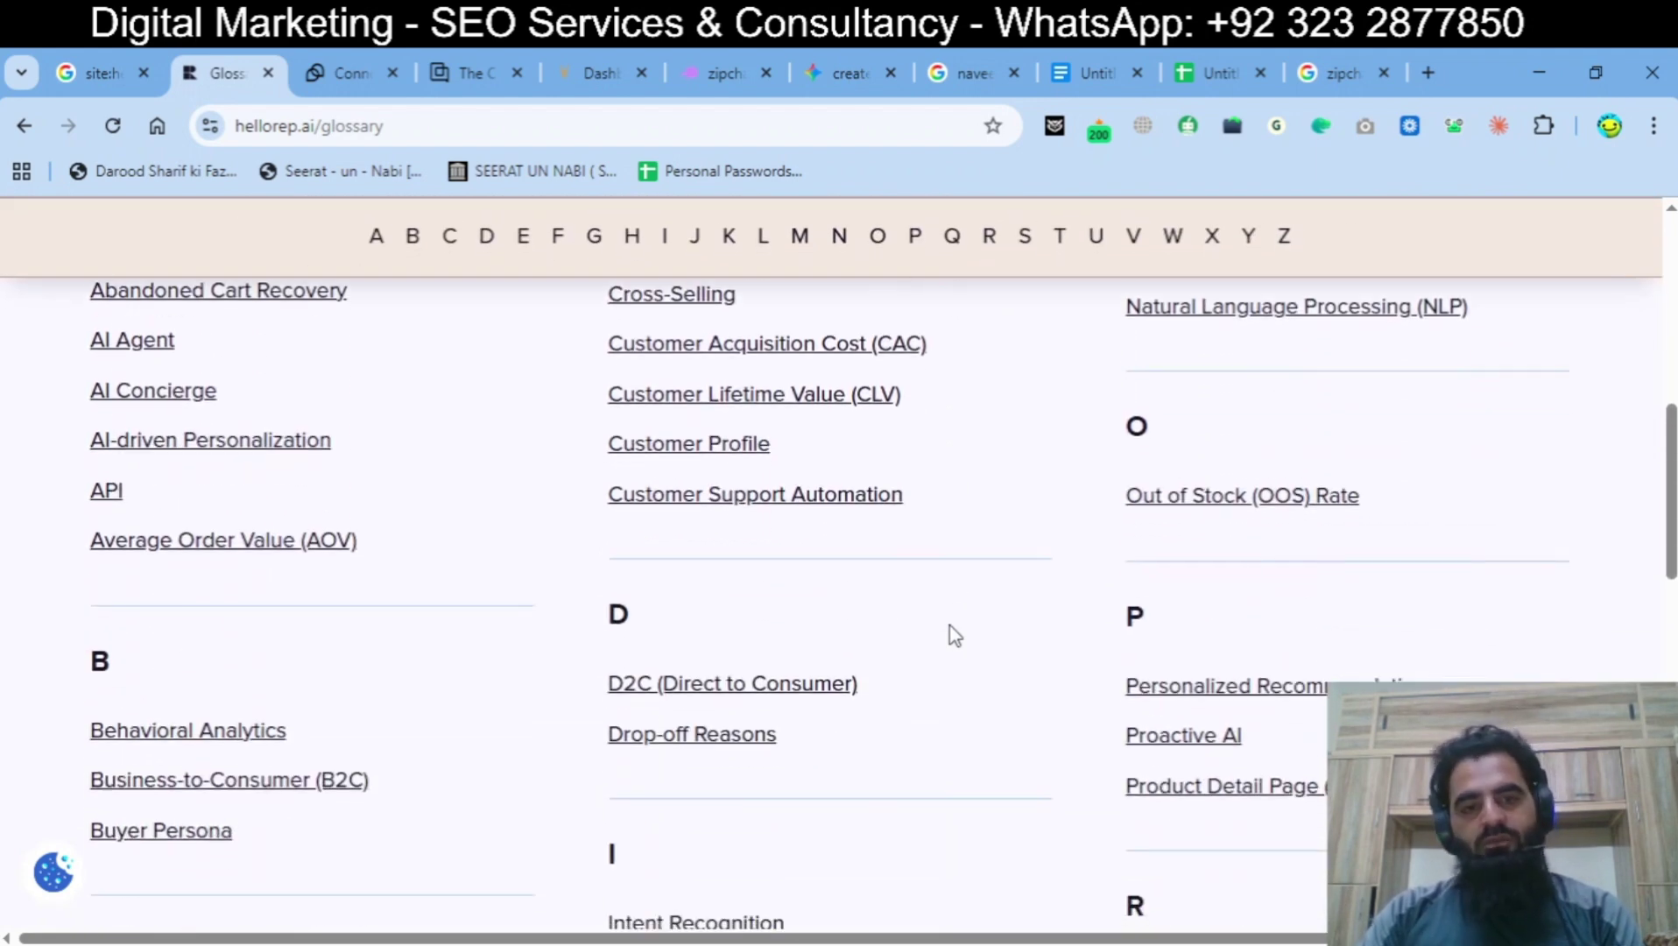
{"action": "scroll", "coordinate": [953, 634], "scroll_direction": "down", "scroll_amount": 12}
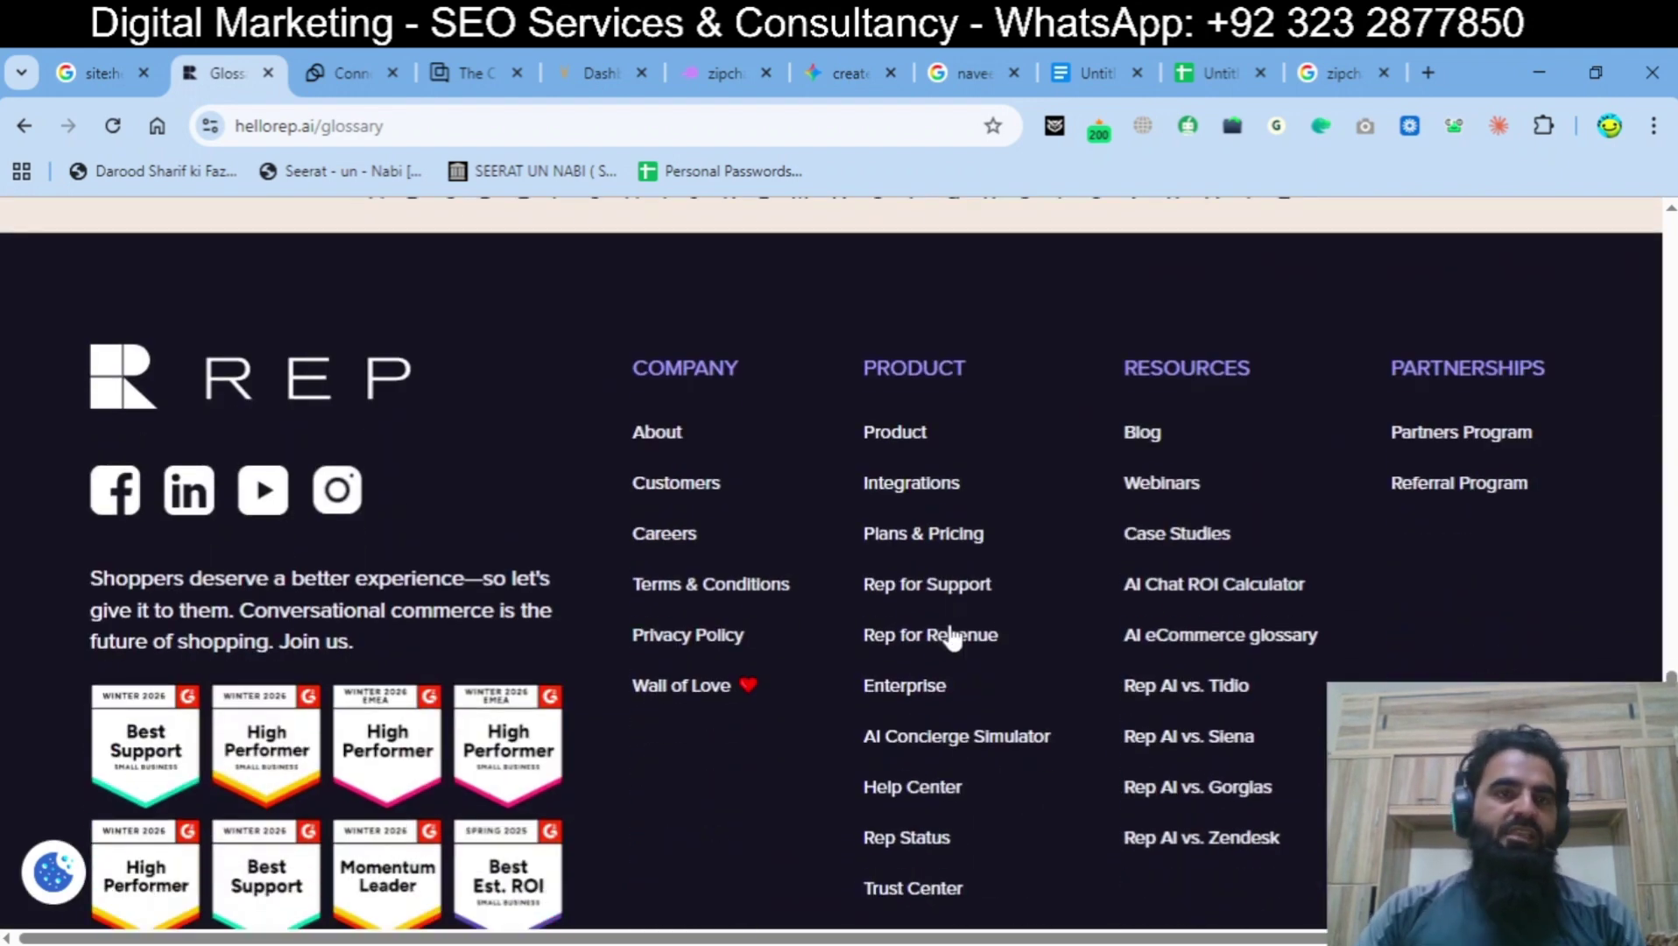
{"action": "key", "text": "ctrl+w"}
{"action": "left_click", "coordinate": [1608, 524]}
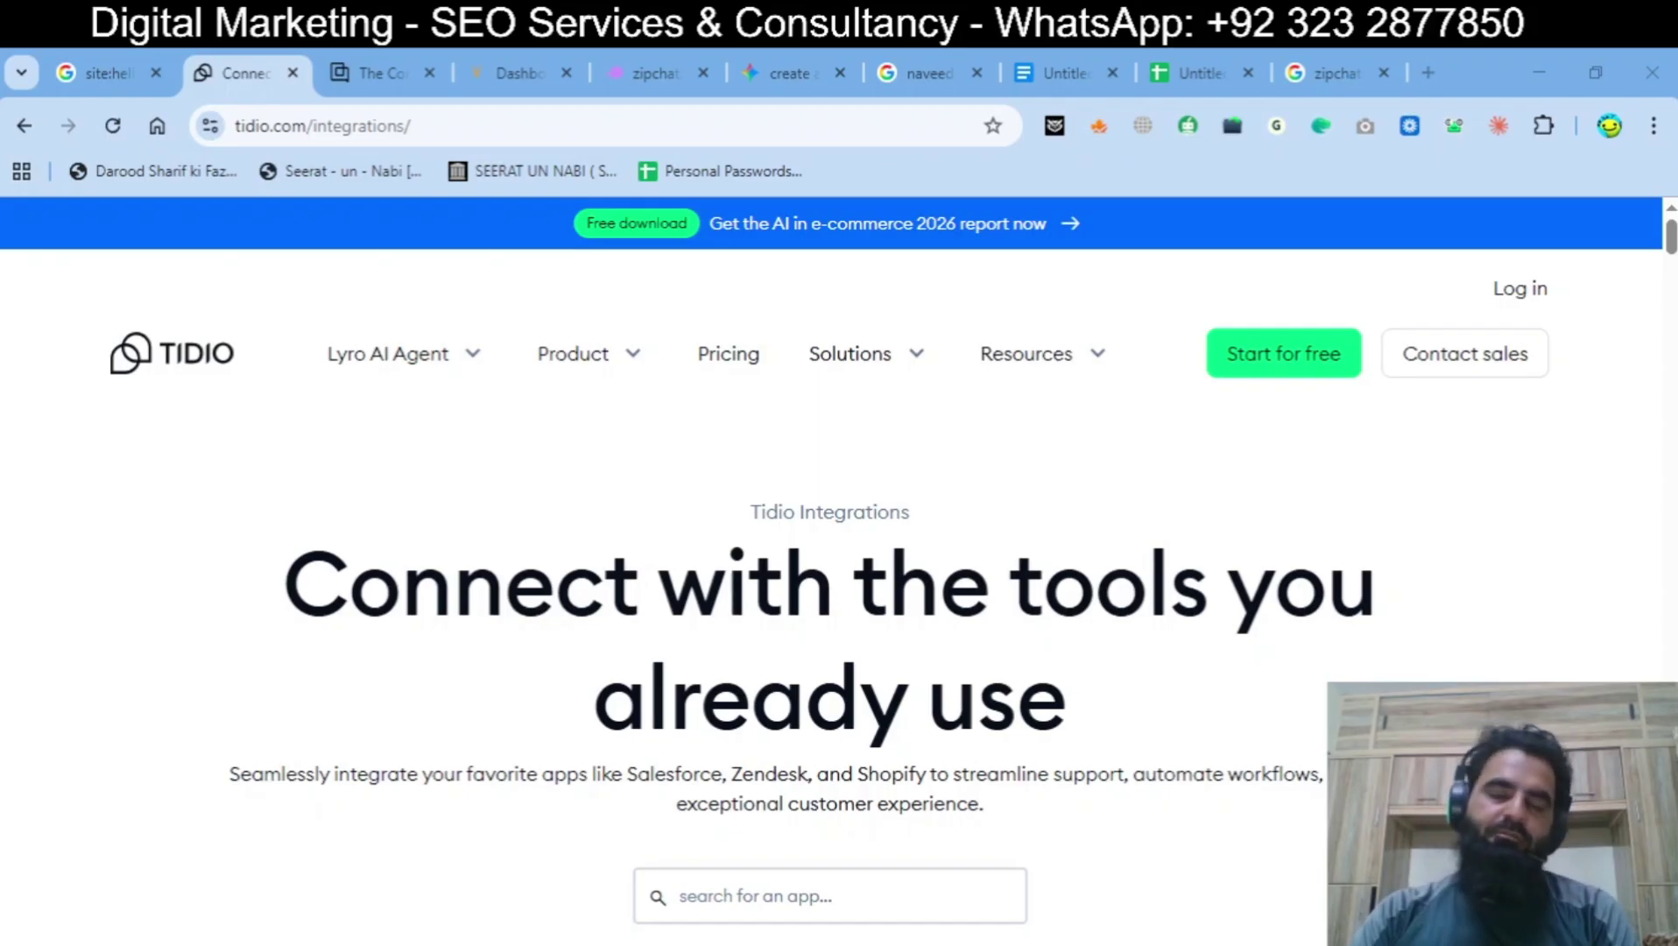
{"action": "left_click", "coordinate": [1164, 482]}
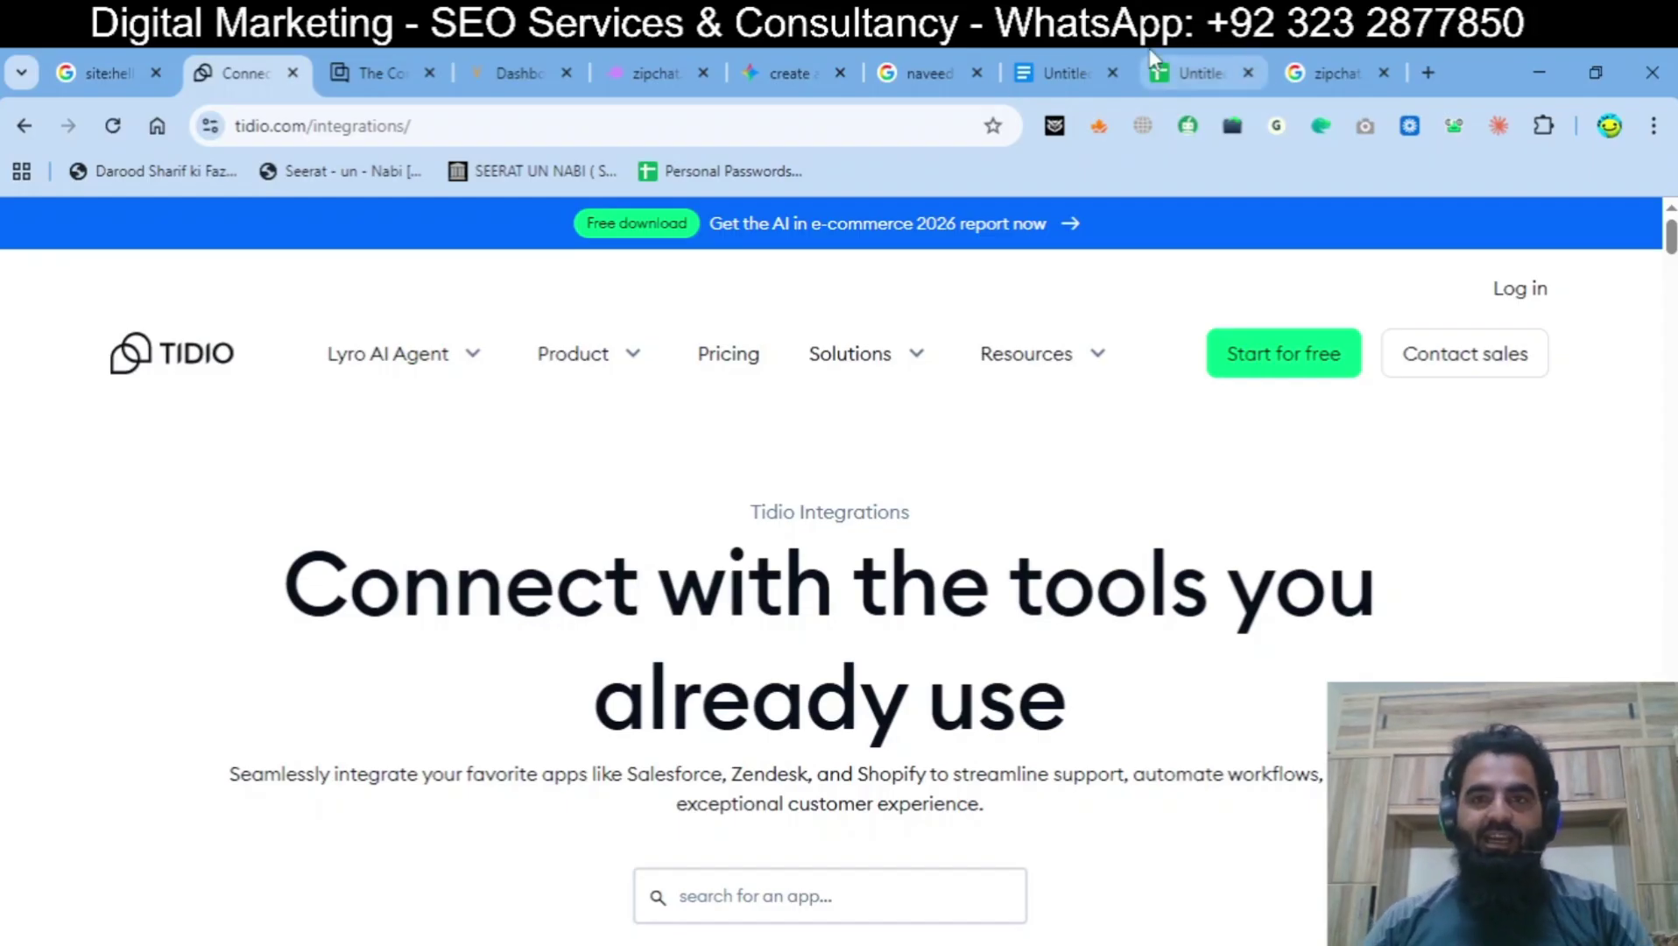
Step: Switch to the untitled Google Docs document and rename it "ABC AI Chatbot"
{"action": "left_click", "coordinate": [1058, 70]}
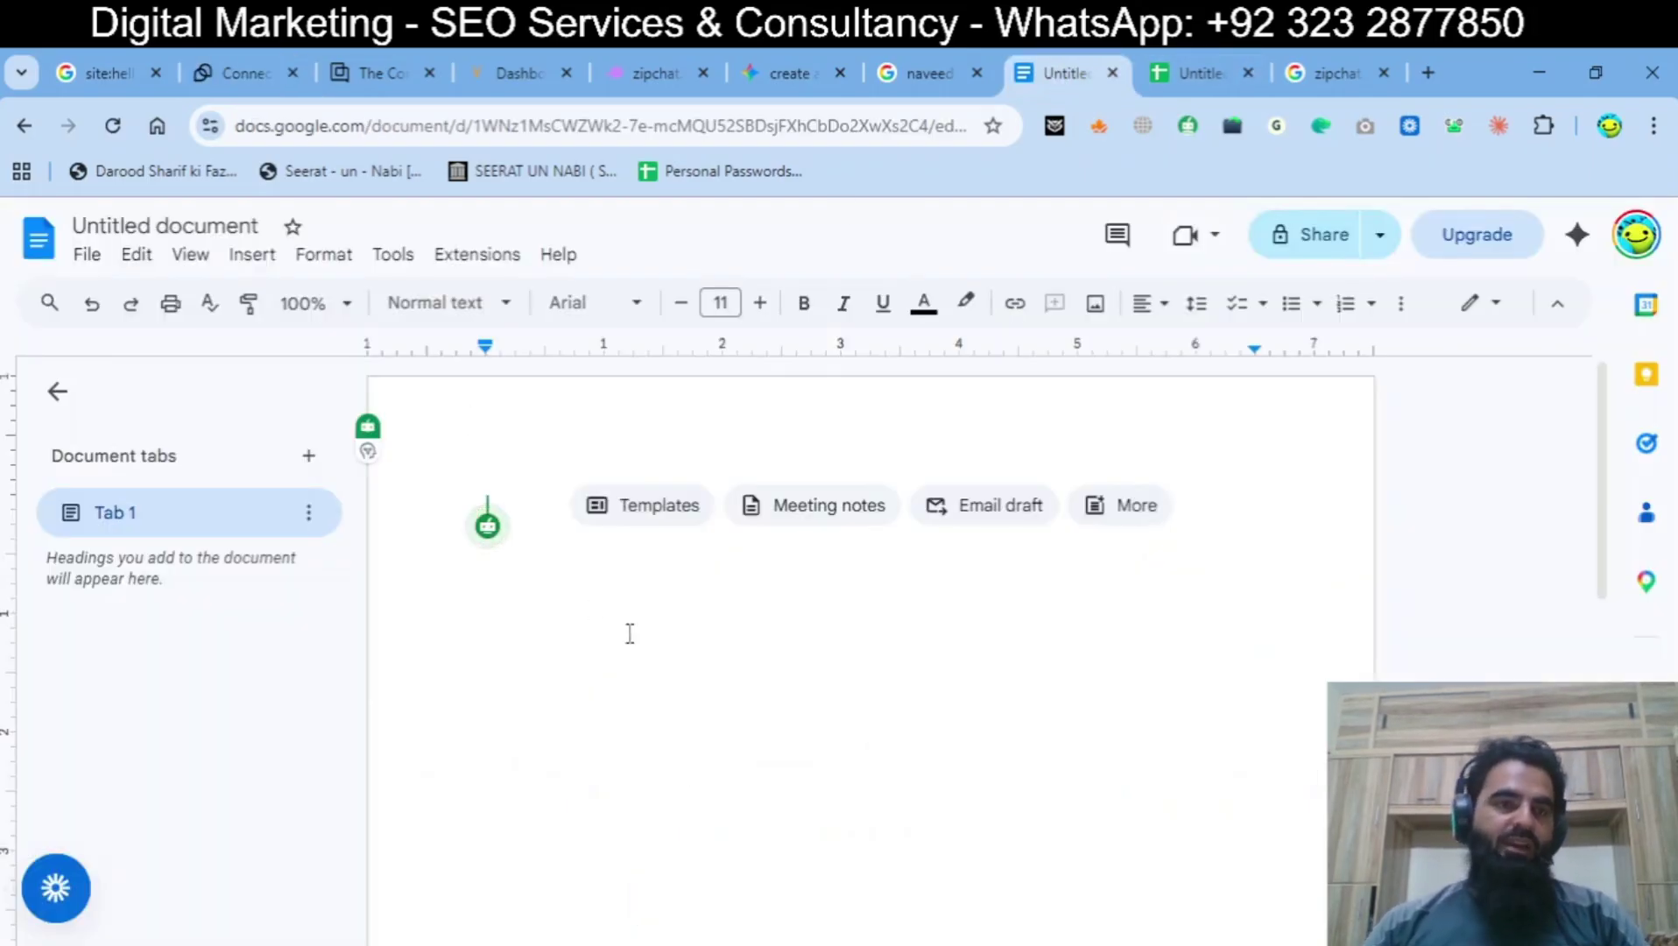
{"action": "left_click", "coordinate": [180, 220]}
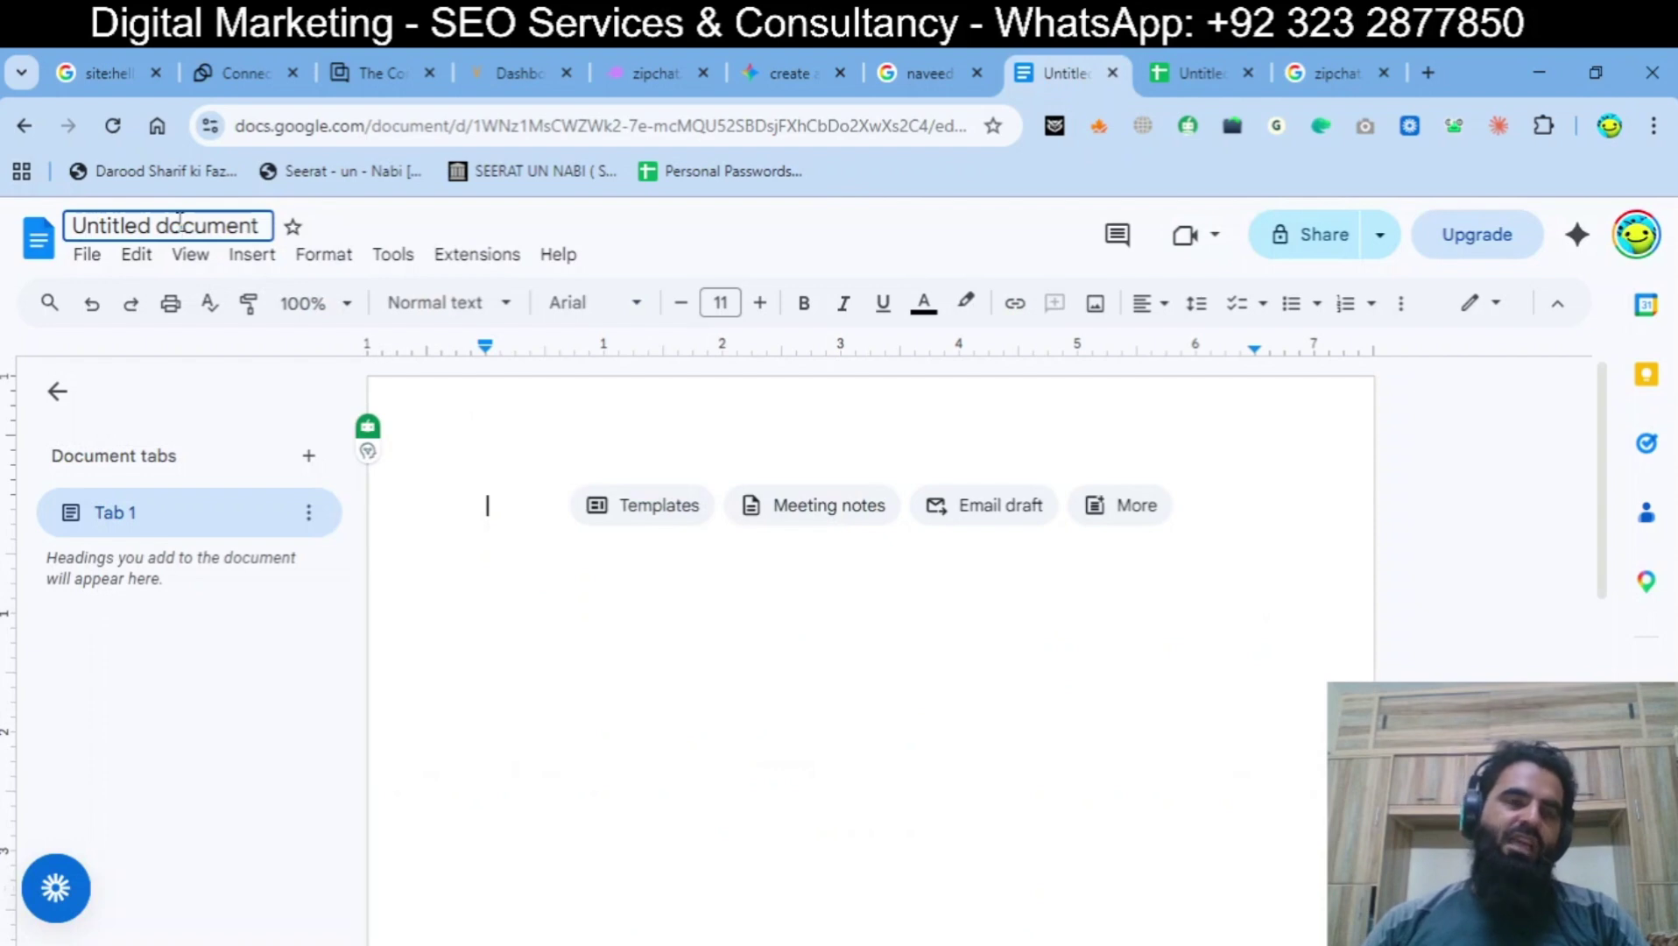
{"action": "triple_click", "coordinate": [180, 221]}
{"action": "type", "text": "ABC AI CHA"}
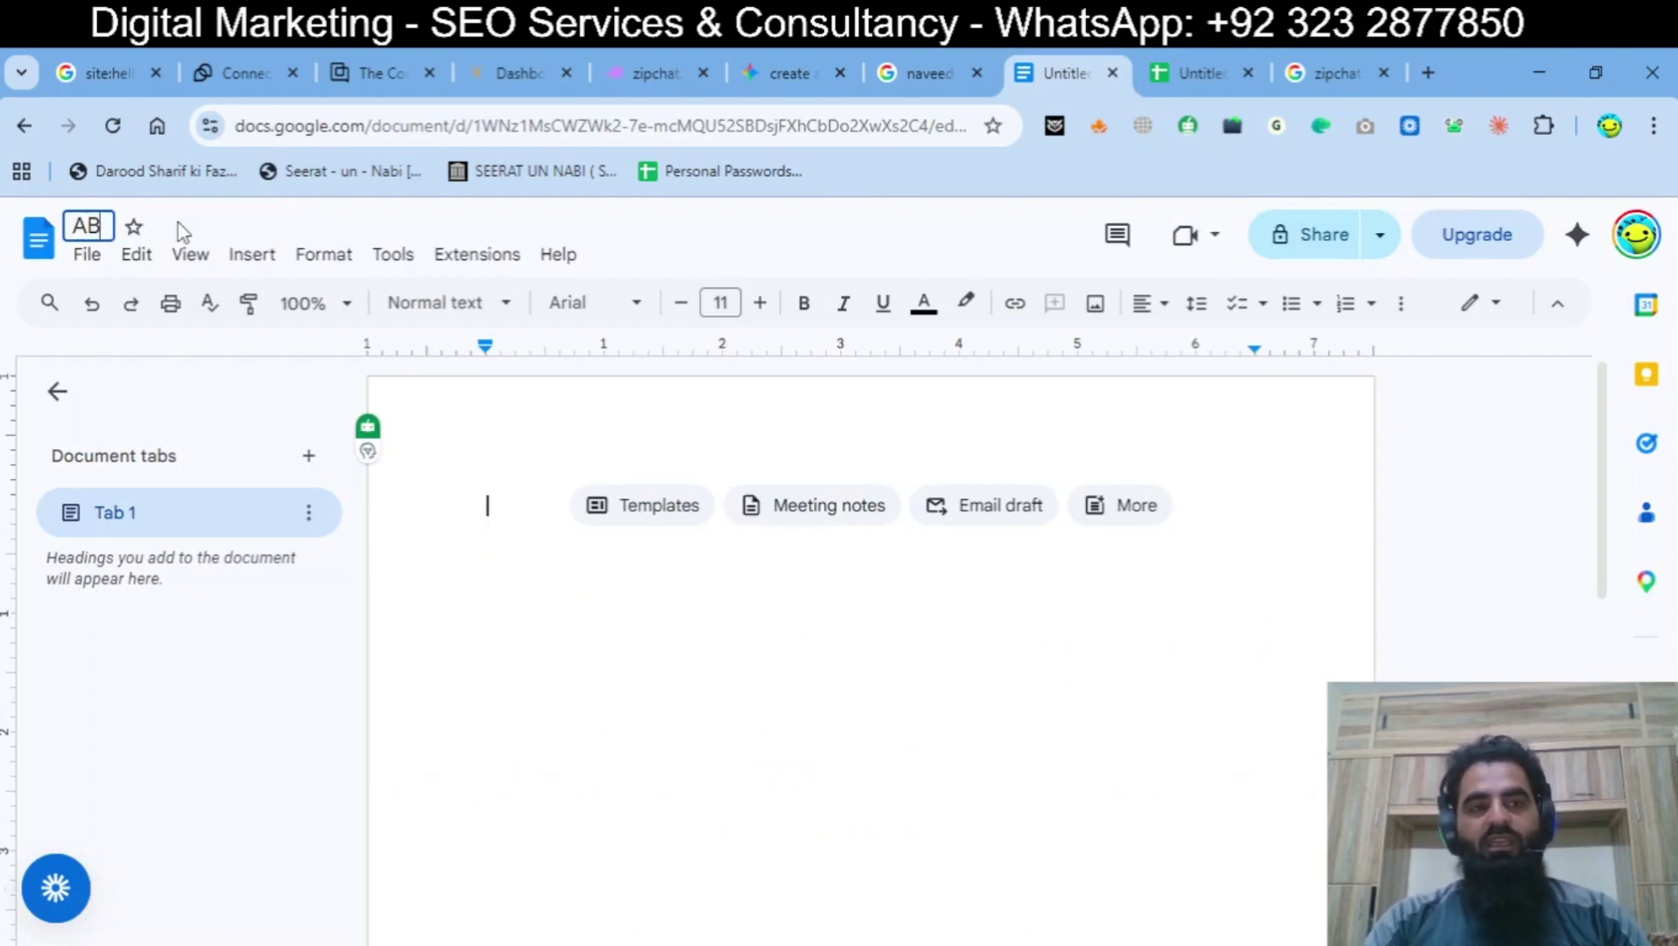
{"action": "key", "text": "BackSpace"}
{"action": "key", "text": "BackSpace"}
{"action": "type", "text": "hatbot"}
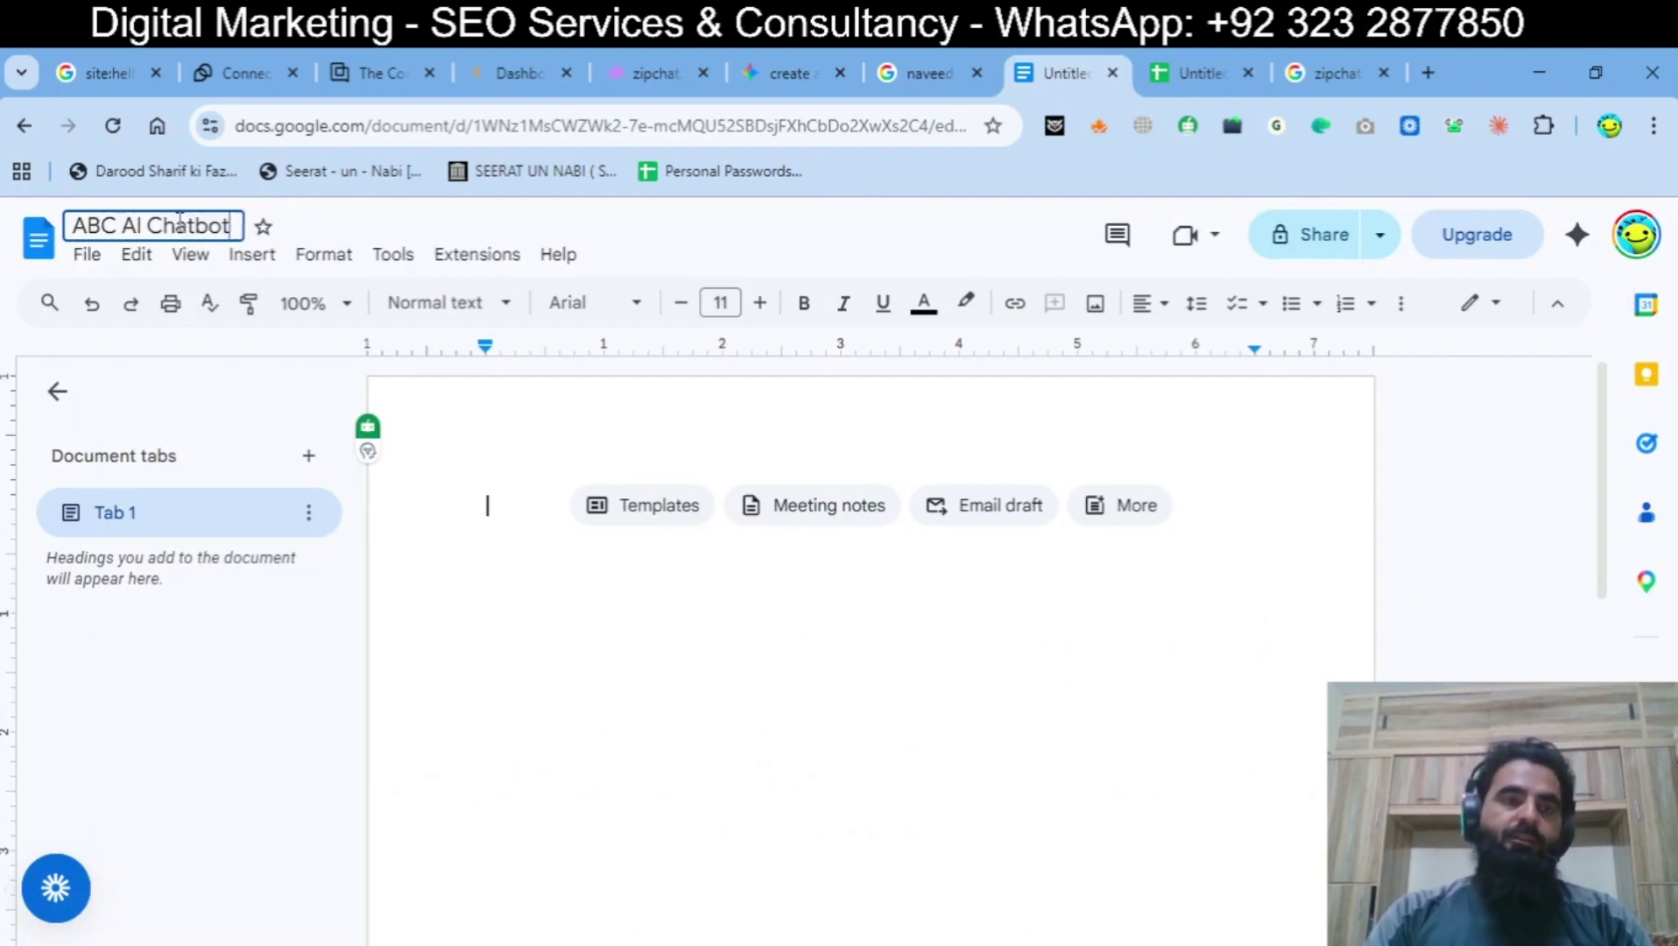
{"action": "key", "text": "Return"}
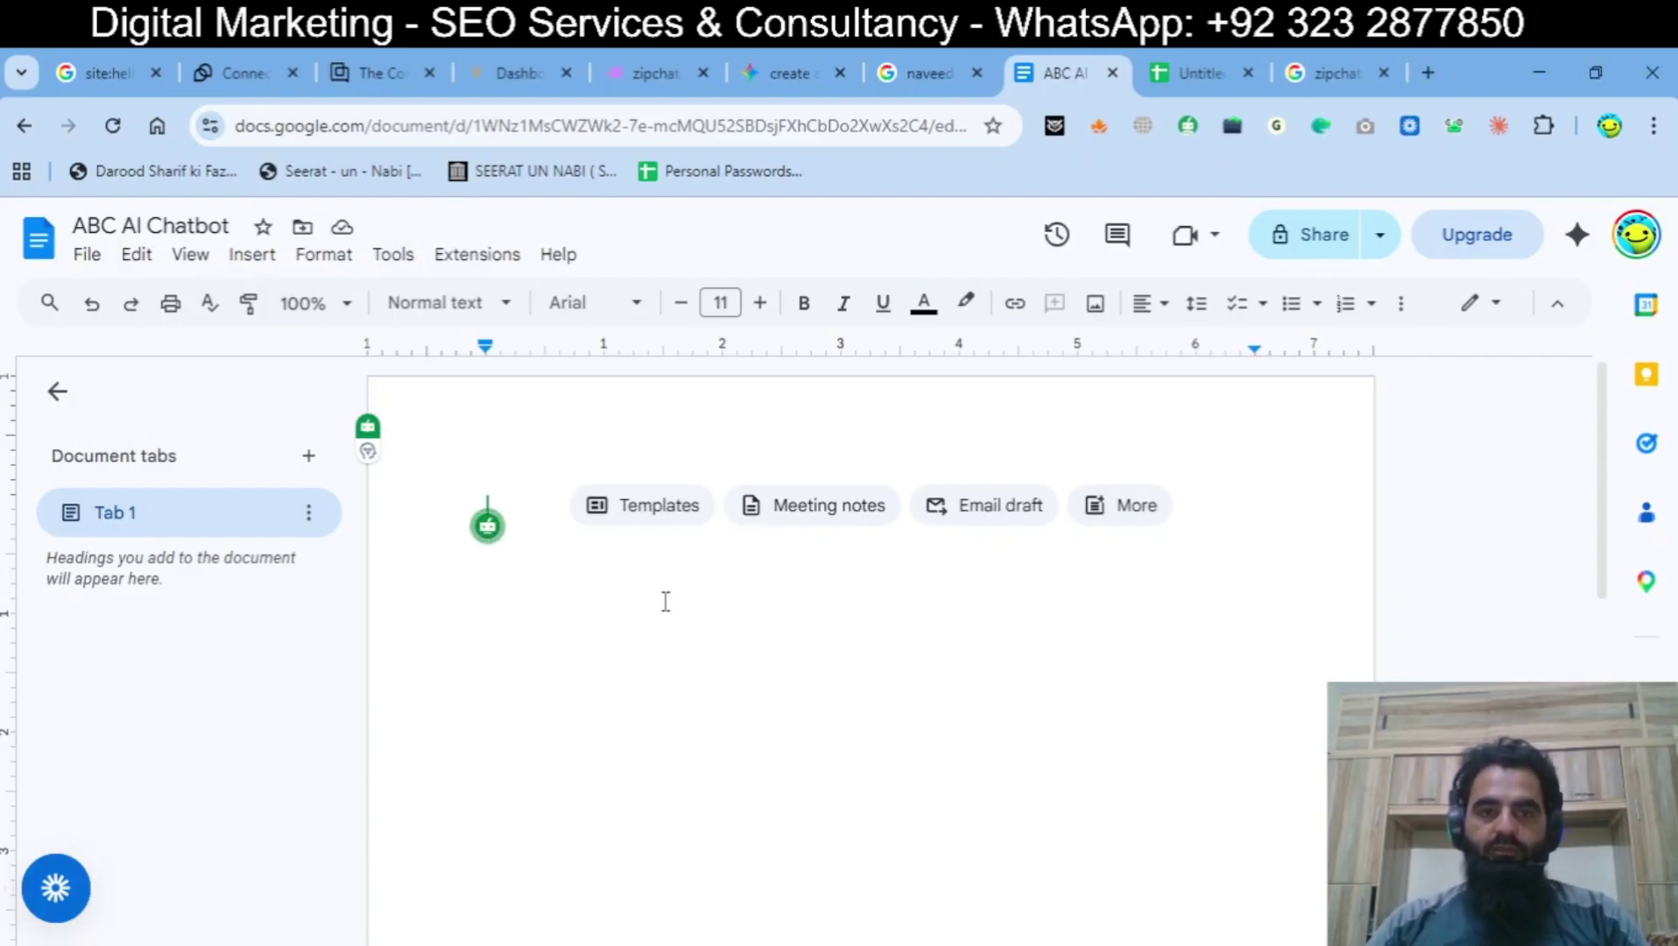
Step: Enter "Home" and "Features Overview" as the first two lines of the document
{"action": "type", "text": "HOme"}
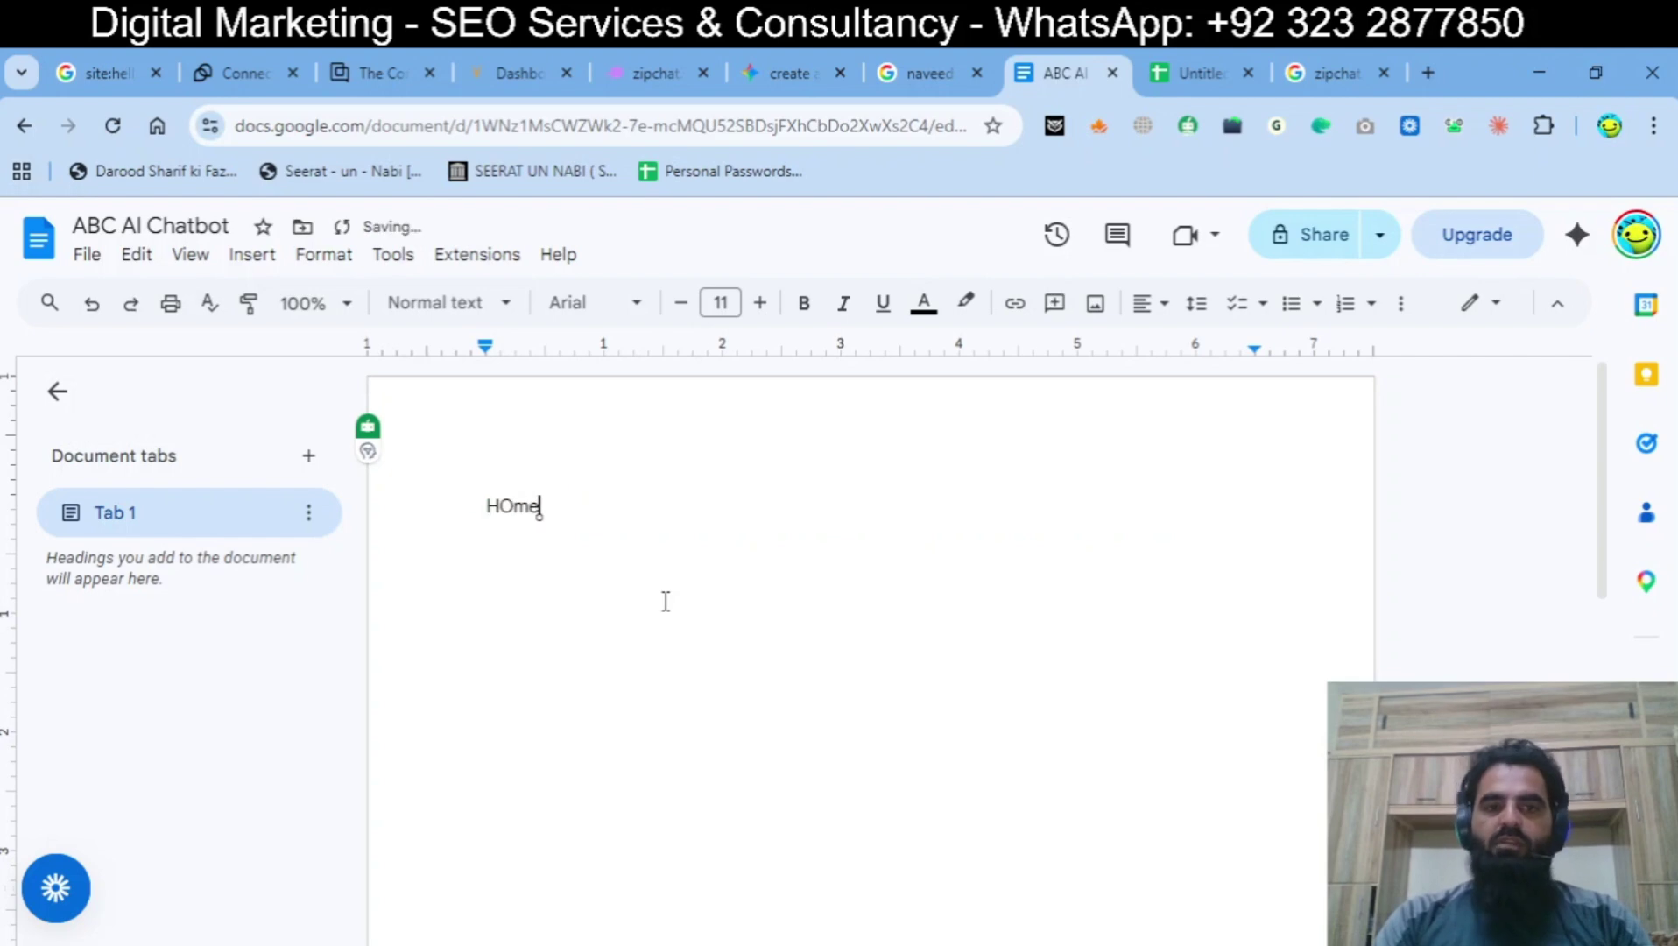
{"action": "key", "text": "BackSpace"}
{"action": "key", "text": "BackSpace"}
{"action": "key", "text": "BackSpace"}
{"action": "type", "text": "ome"}
{"action": "key", "text": "Return"}
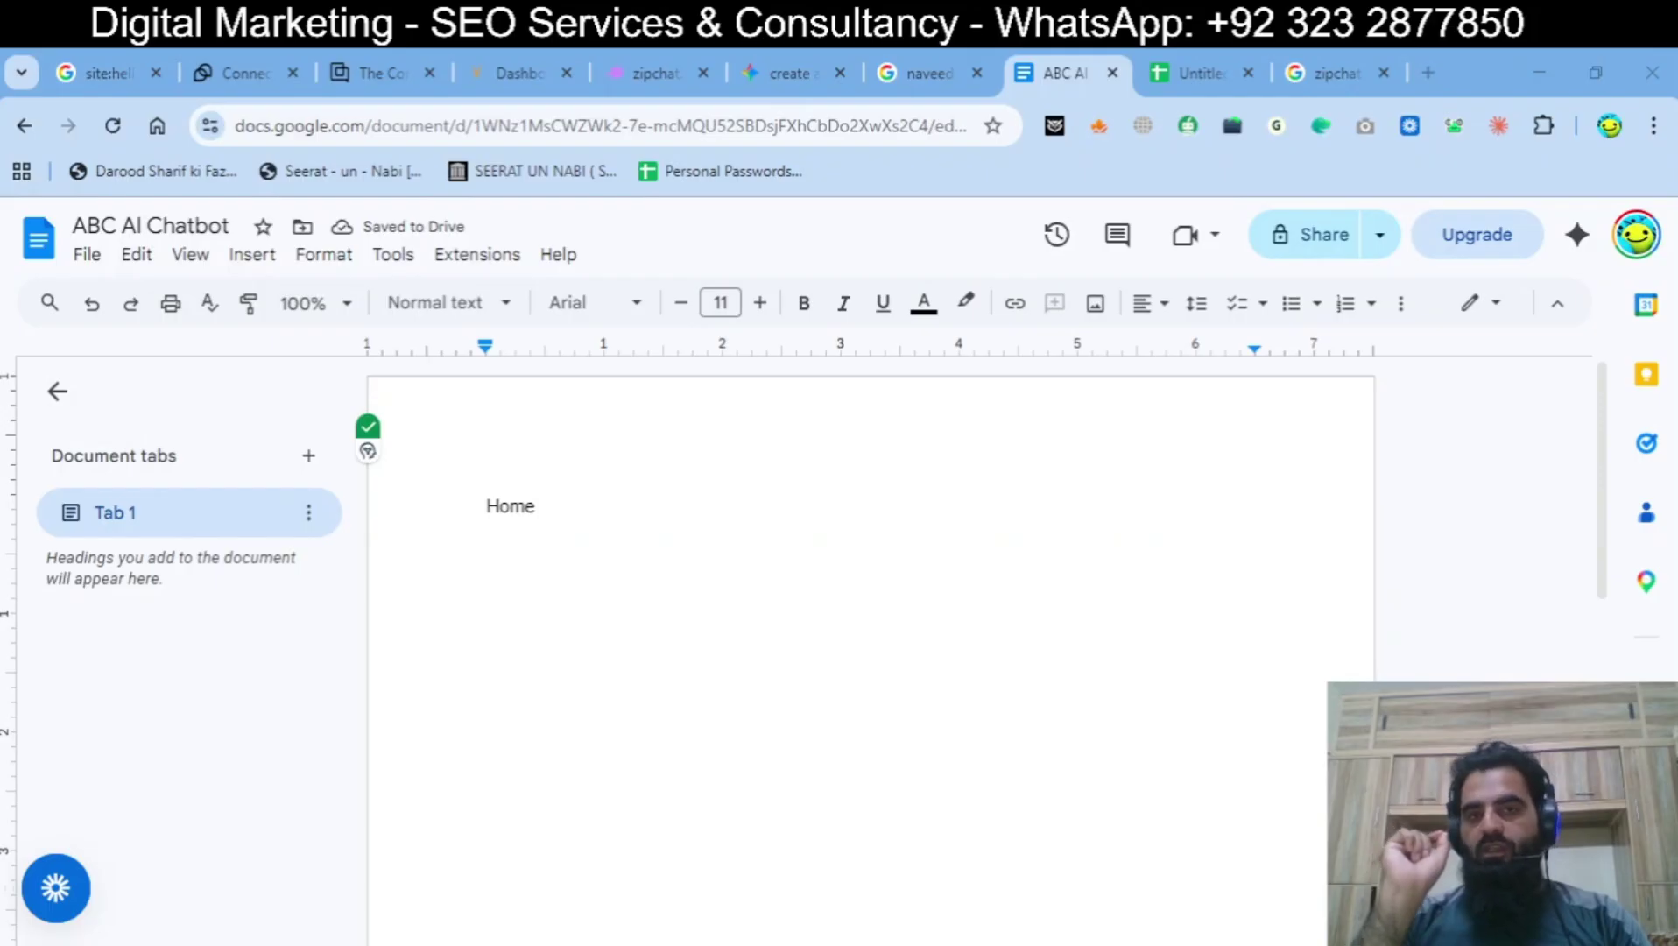
{"action": "type", "text": "Features Overview"}
{"action": "key", "text": "Return"}
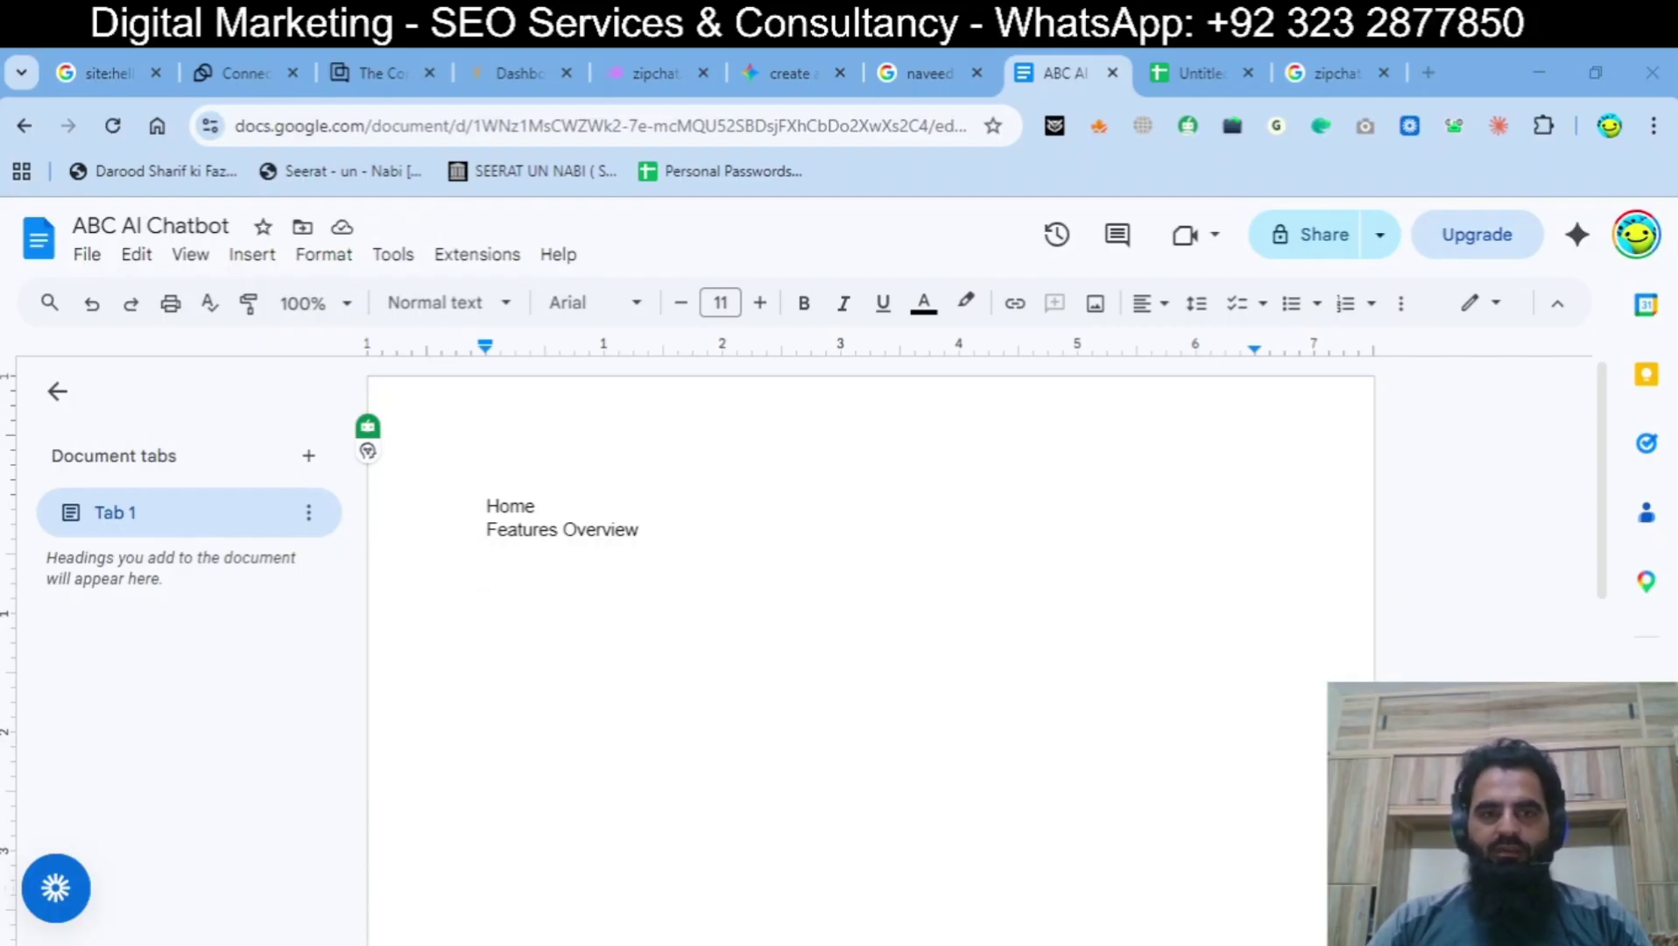
Step: Paste the copied website page structure, with product, pricing and solutions pages and their URL paths, below "Features Overview"
{"action": "left_click", "coordinate": [480, 554]}
{"action": "key", "text": "ctrl+v"}
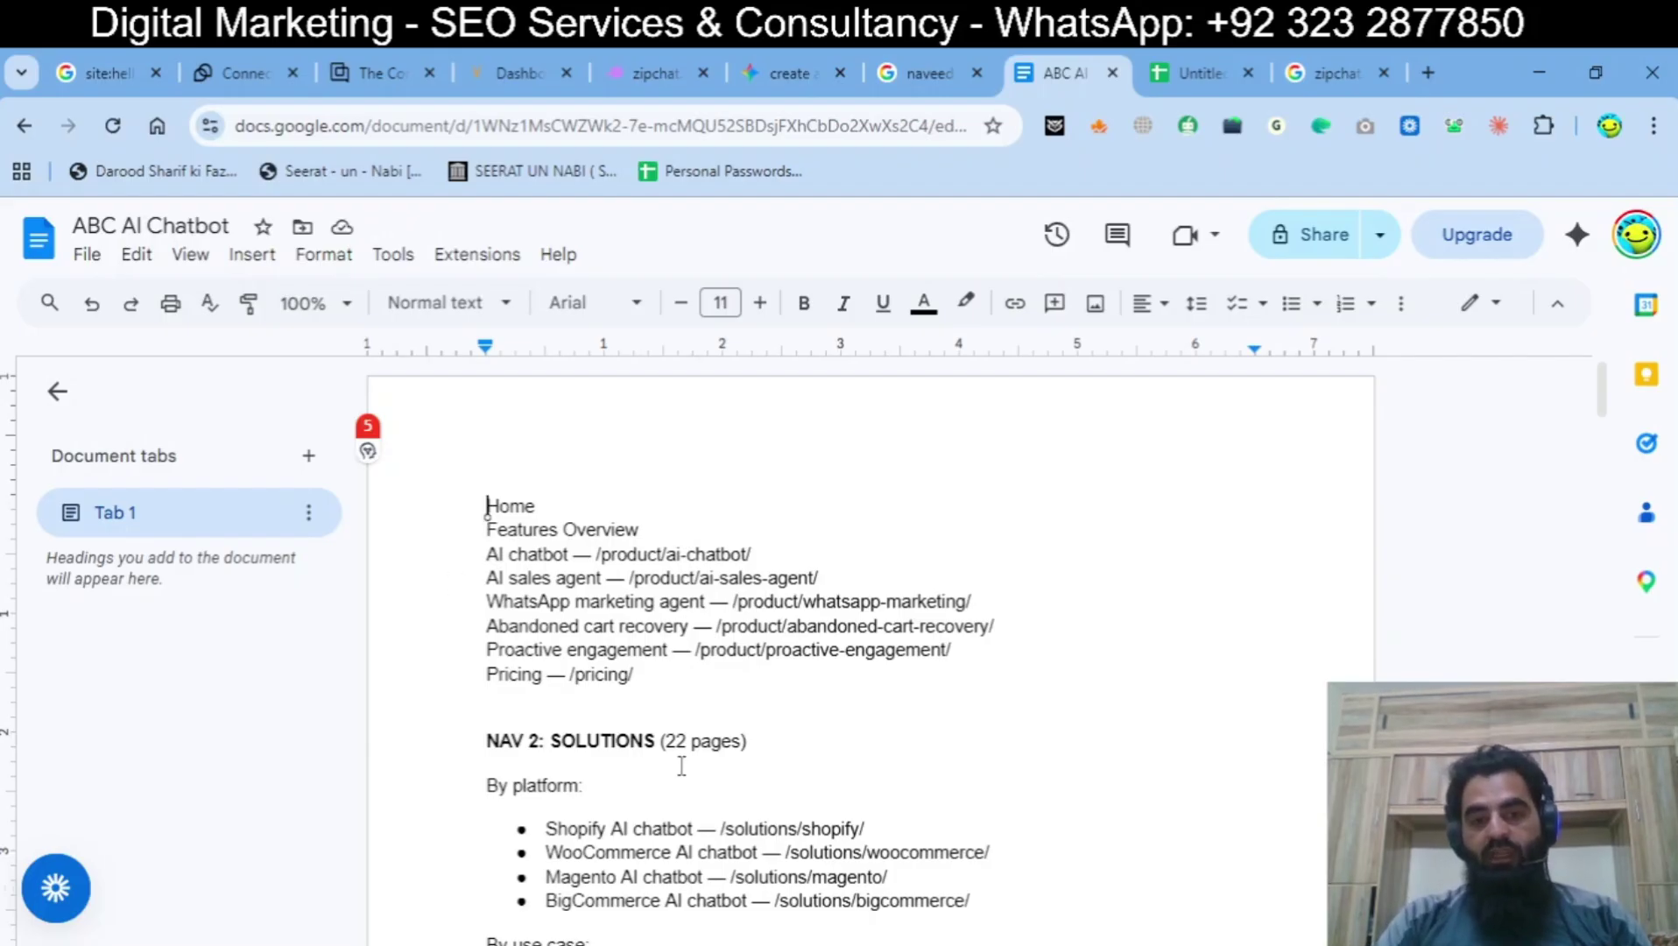
{"action": "scroll", "coordinate": [682, 766], "scroll_direction": "down", "scroll_amount": 2}
{"action": "scroll", "coordinate": [681, 765], "scroll_direction": "up", "scroll_amount": 2}
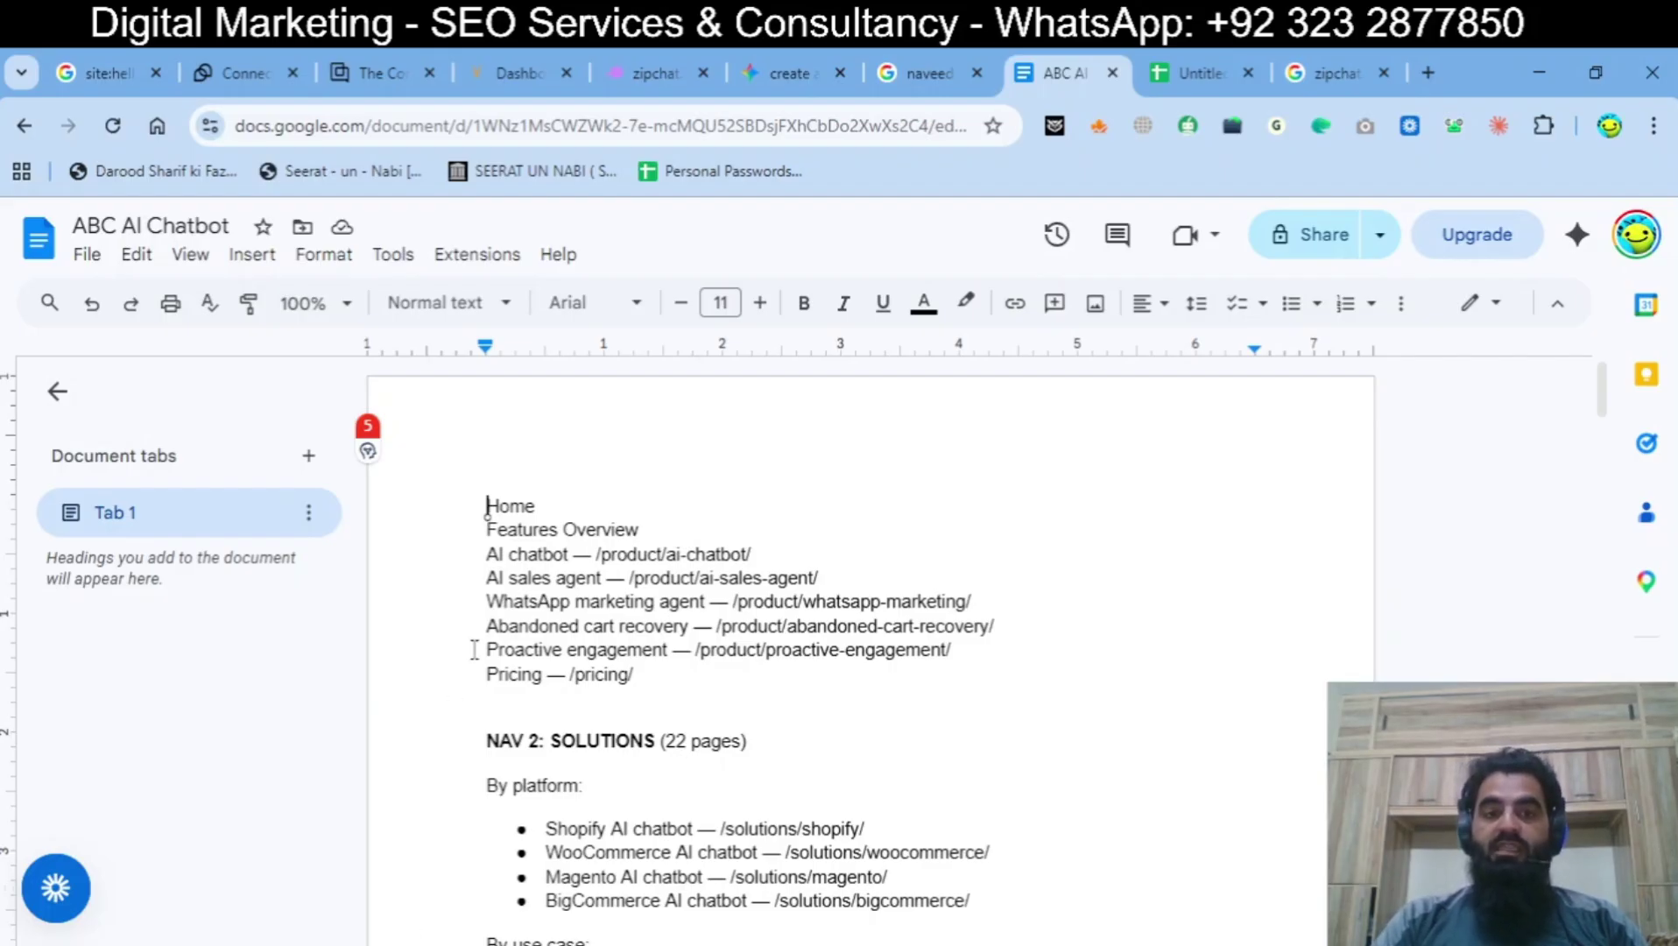
Step: Look through the page structure from the product and pricing pages down to the platform, use-case and industry groups under Solutions
{"action": "left_click", "coordinate": [486, 563]}
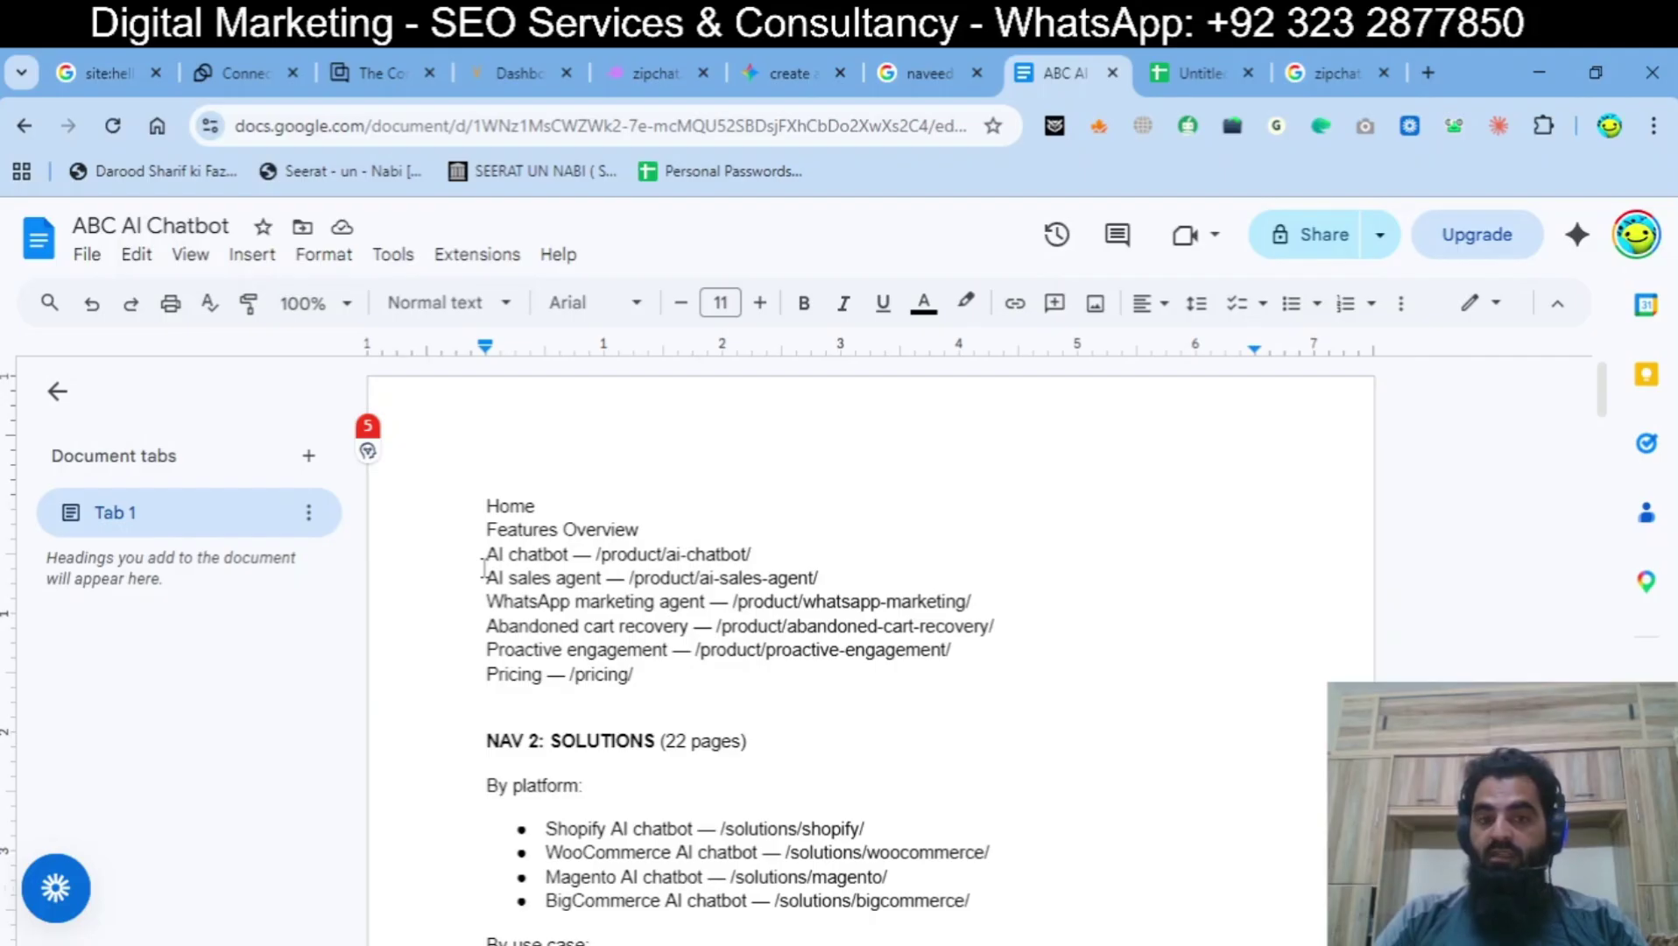
{"action": "key", "text": "Down"}
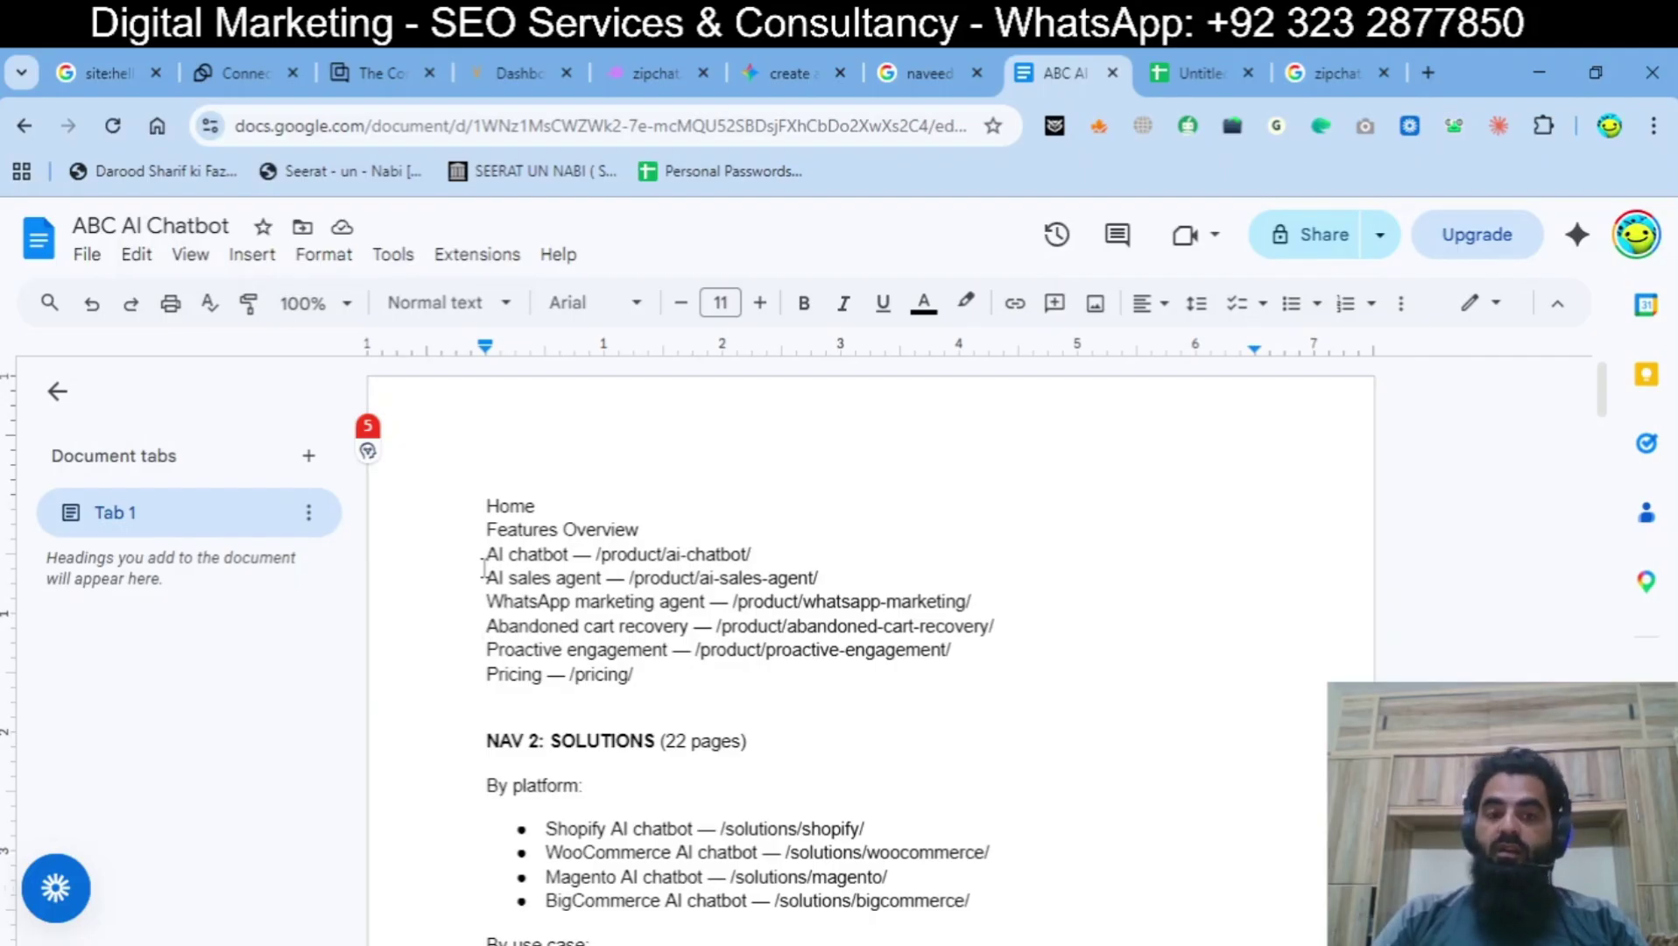
{"action": "key", "text": "Down"}
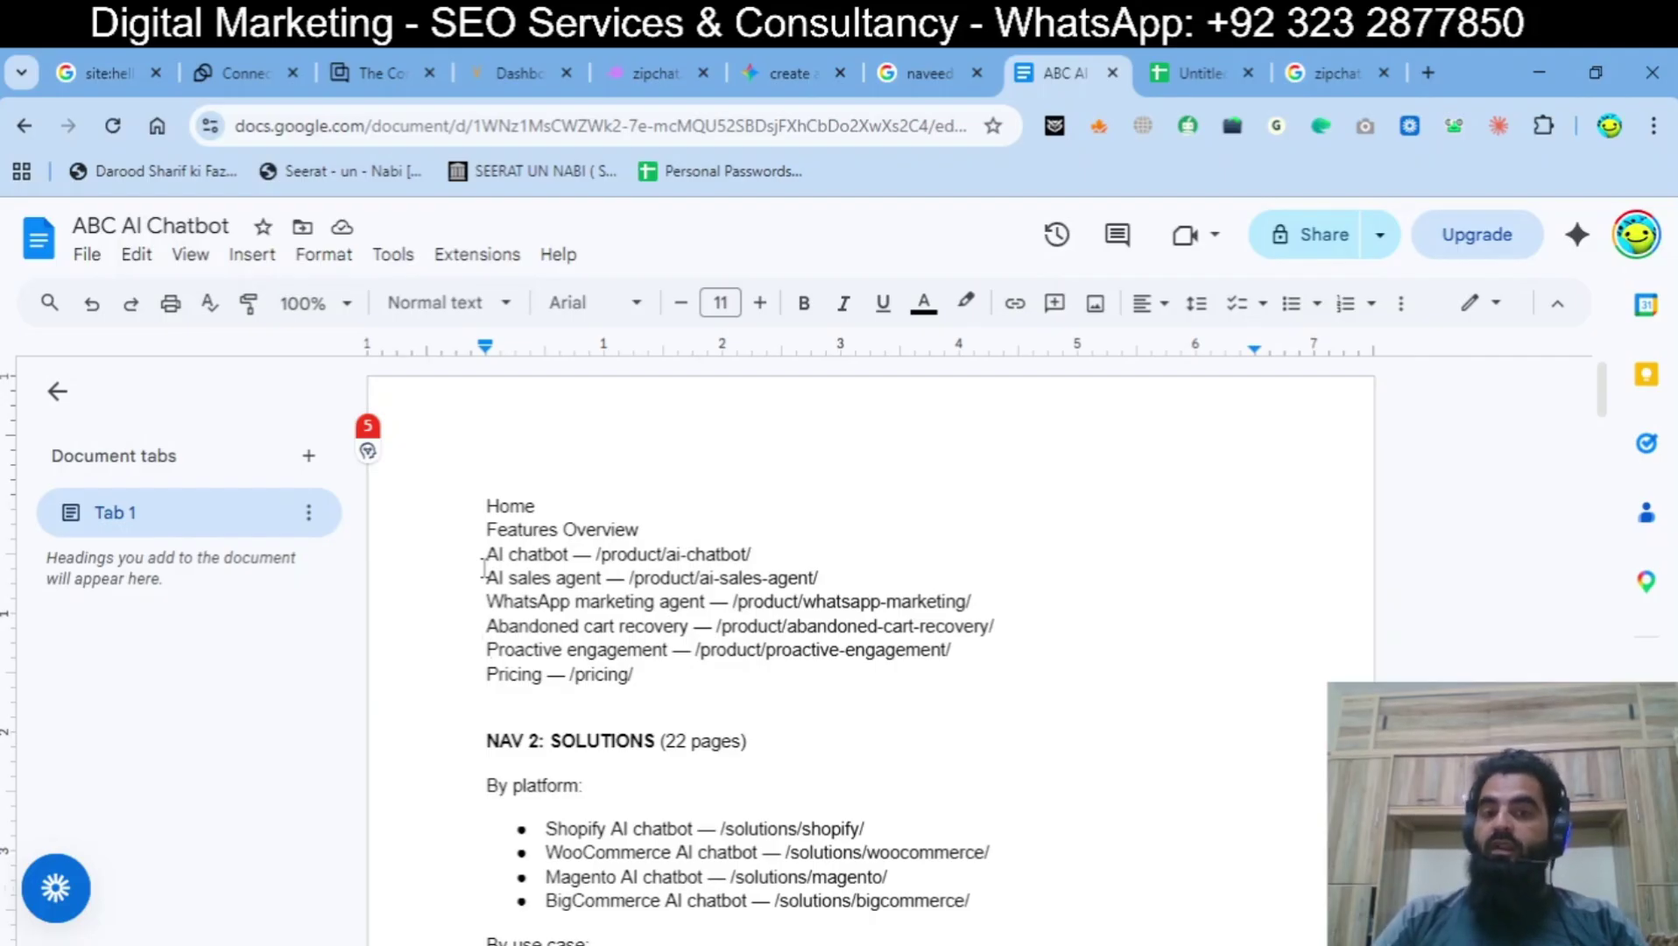
{"action": "key", "text": "Down"}
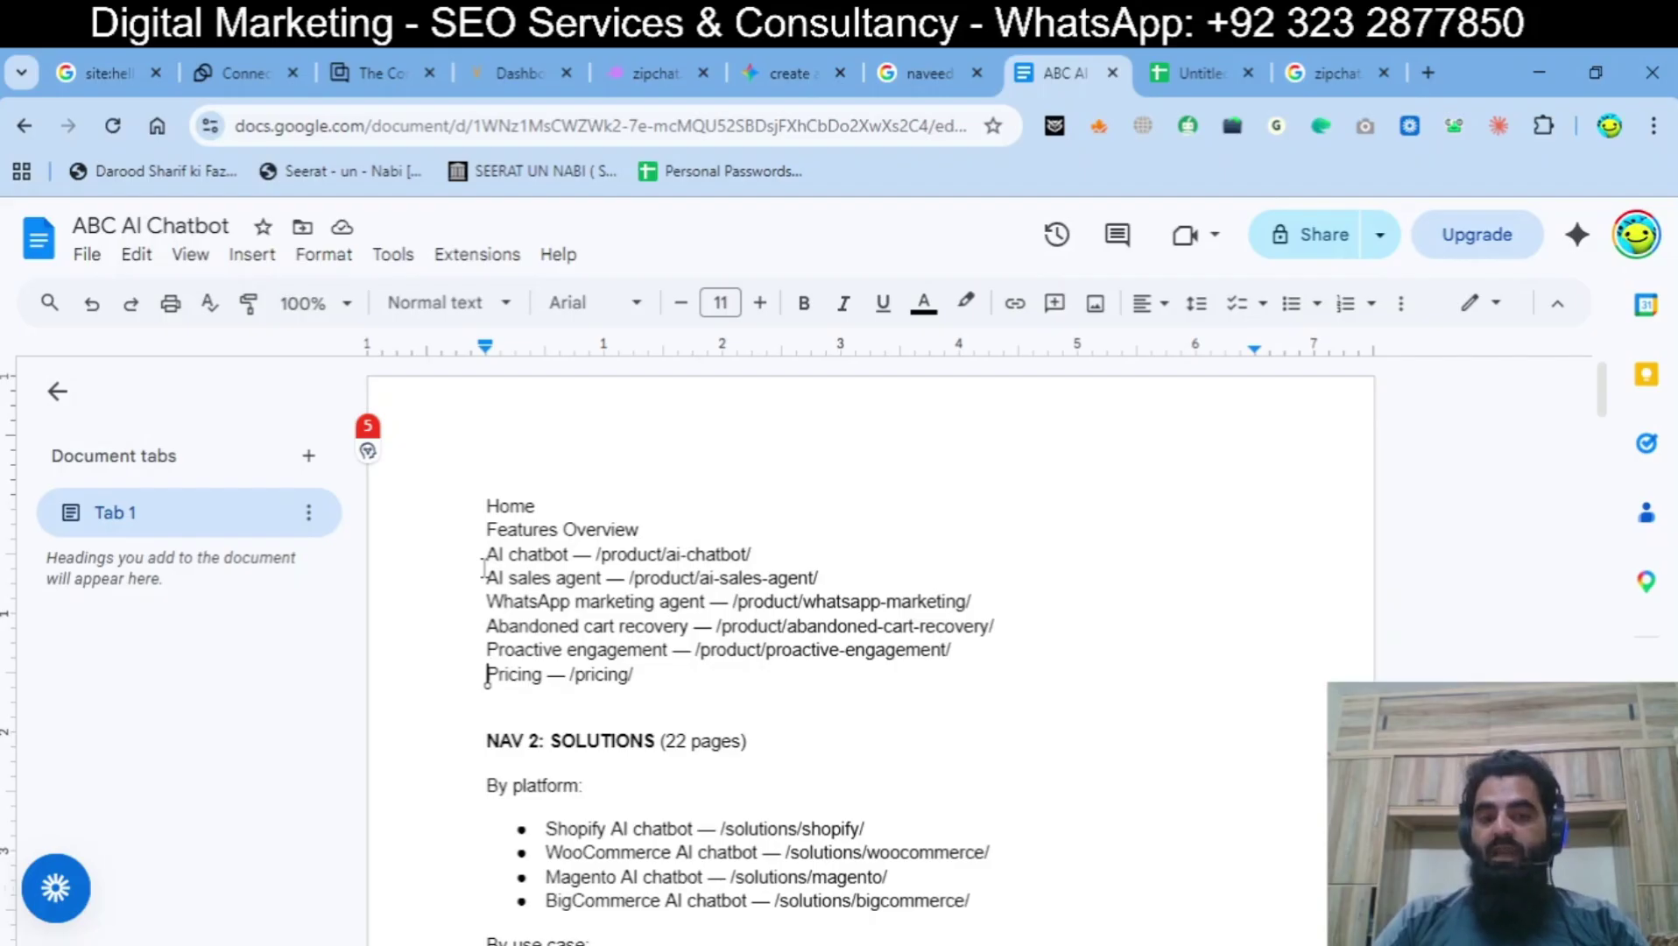
{"action": "key", "text": "Down"}
{"action": "key", "text": "Down"}
{"action": "key", "text": "Down"}
{"action": "key", "text": "Down"}
{"action": "key", "text": "Down"}
{"action": "key", "text": "Down"}
{"action": "key", "text": "Down"}
{"action": "key", "text": "Down"}
{"action": "key", "text": "Down"}
{"action": "key", "text": "Down"}
{"action": "key", "text": "Down"}
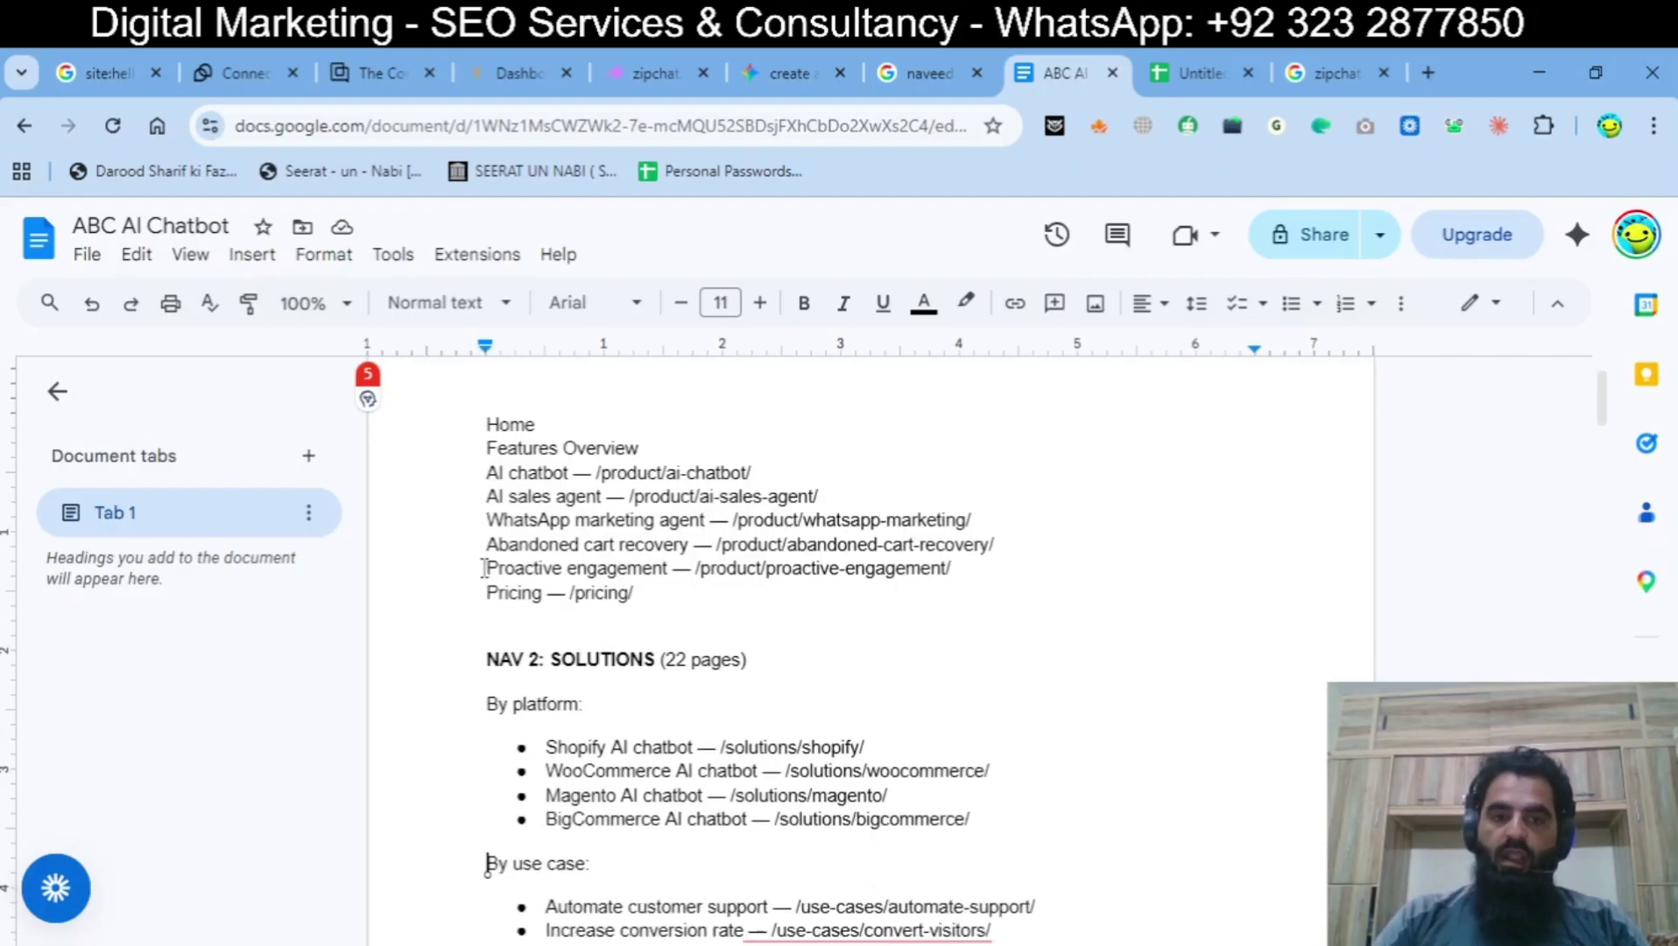
{"action": "key", "text": "Down"}
{"action": "key", "text": "Down"}
{"action": "key", "text": "Down"}
{"action": "key", "text": "Down"}
{"action": "key", "text": "Down"}
{"action": "key", "text": "Up"}
{"action": "key", "text": "Up"}
{"action": "key", "text": "Up"}
{"action": "key", "text": "Up"}
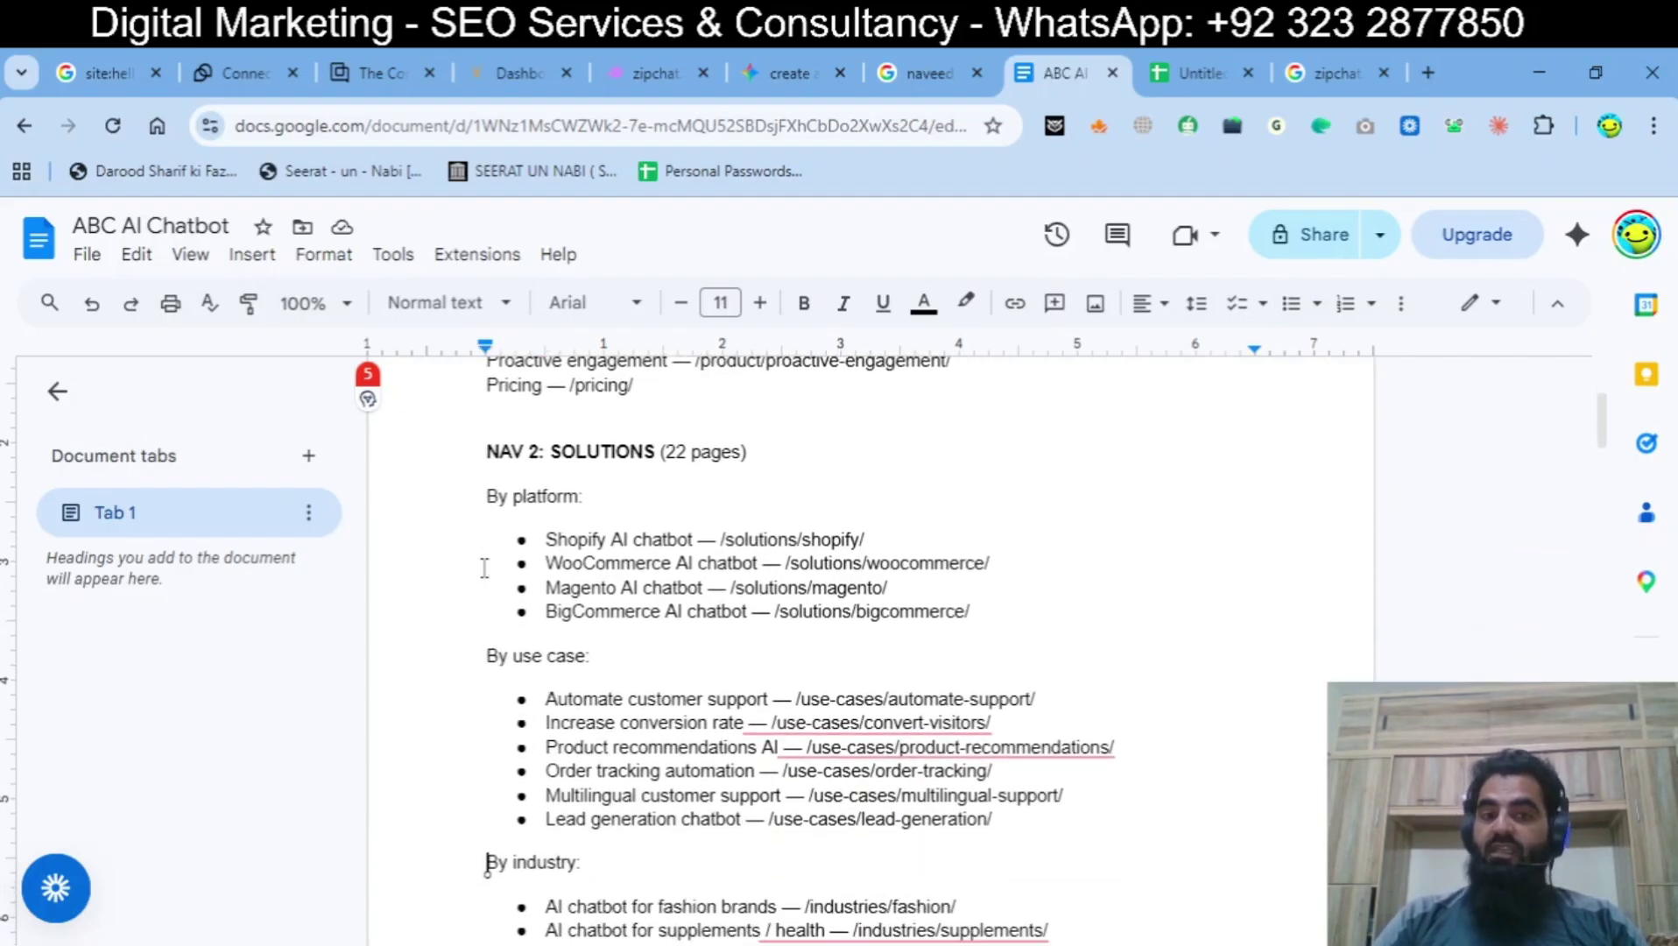
{"action": "key", "text": "Up"}
{"action": "key", "text": "Up"}
{"action": "key", "text": "Up"}
{"action": "key", "text": "Up"}
{"action": "key", "text": "Up"}
{"action": "key", "text": "Up"}
{"action": "key", "text": "Up"}
{"action": "key", "text": "Up"}
{"action": "key", "text": "Up"}
{"action": "key", "text": "Up"}
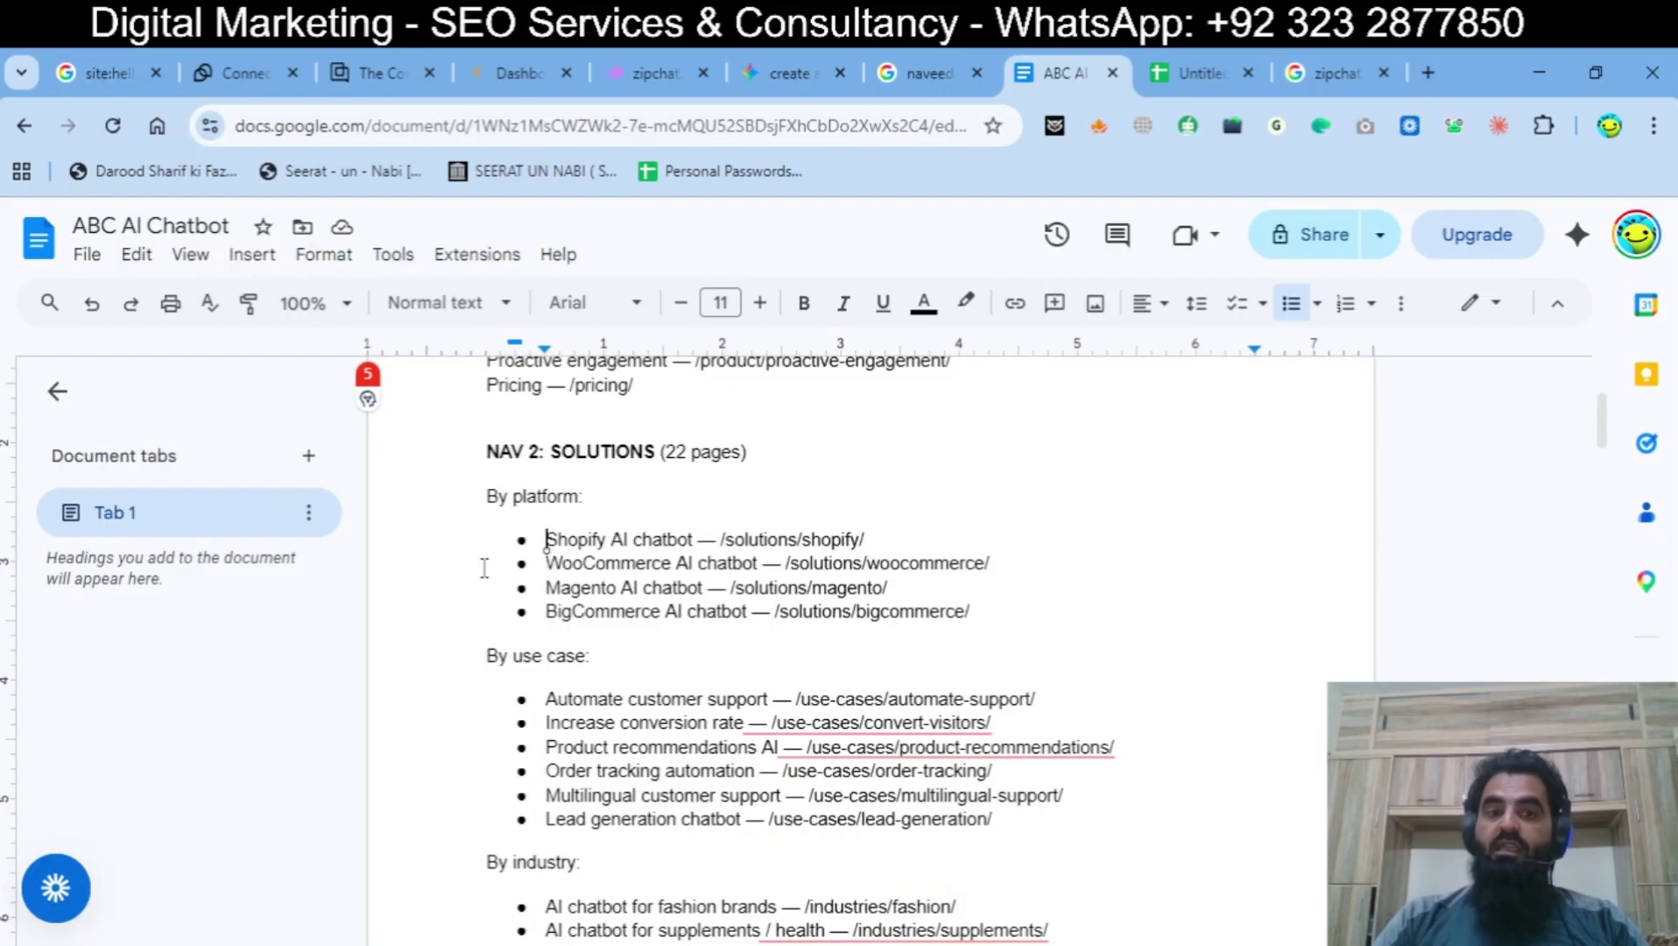
{"action": "key", "text": "Up"}
{"action": "key", "text": "Up"}
Step: Add "Prestashop" as a new bullet after BigCommerce AI chatbot in the "By platform" list
{"action": "key", "text": "Down"}
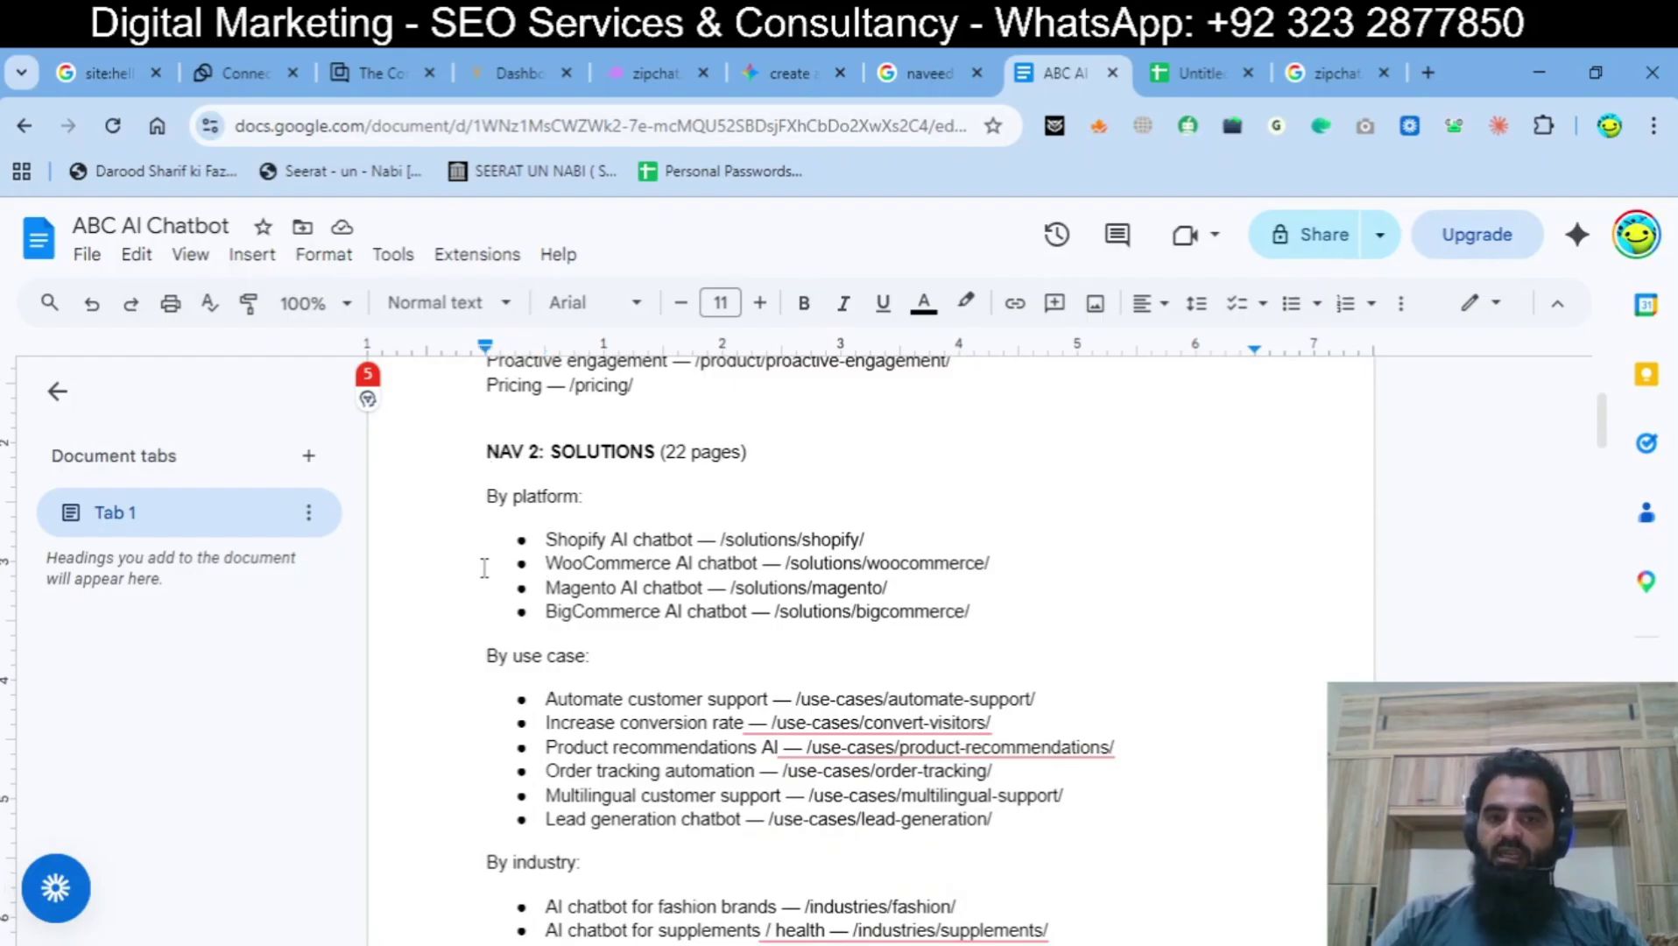
{"action": "key", "text": "Down"}
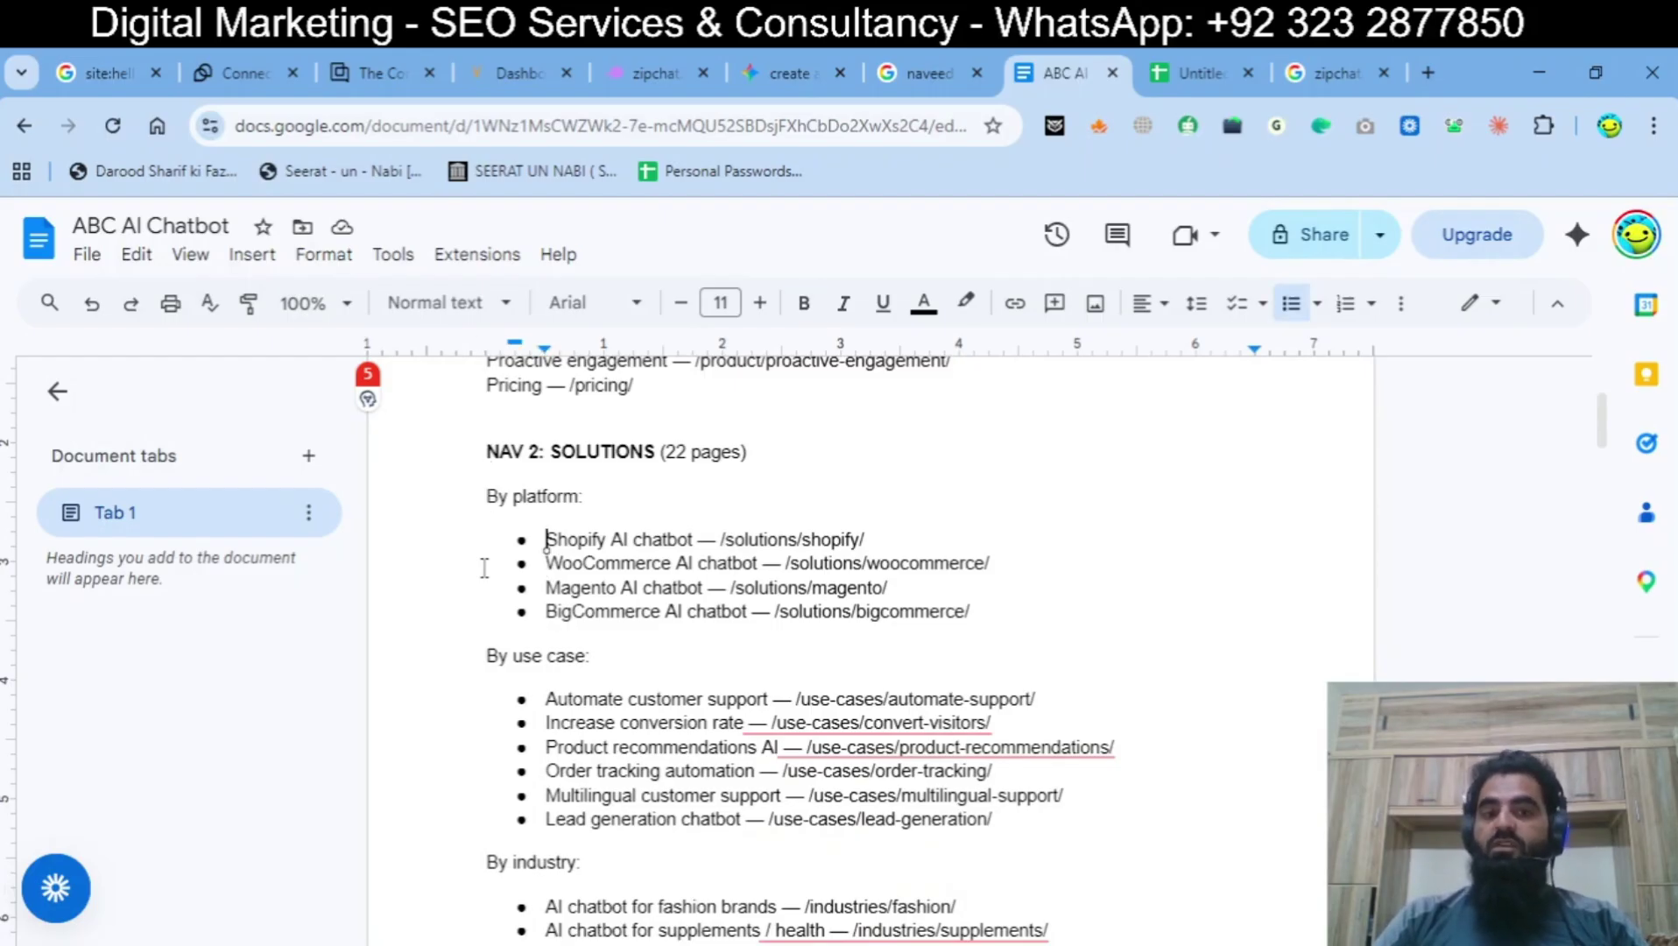
{"action": "key", "text": "Down"}
{"action": "key", "text": "Down"}
{"action": "key", "text": "Down"}
{"action": "key", "text": "End"}
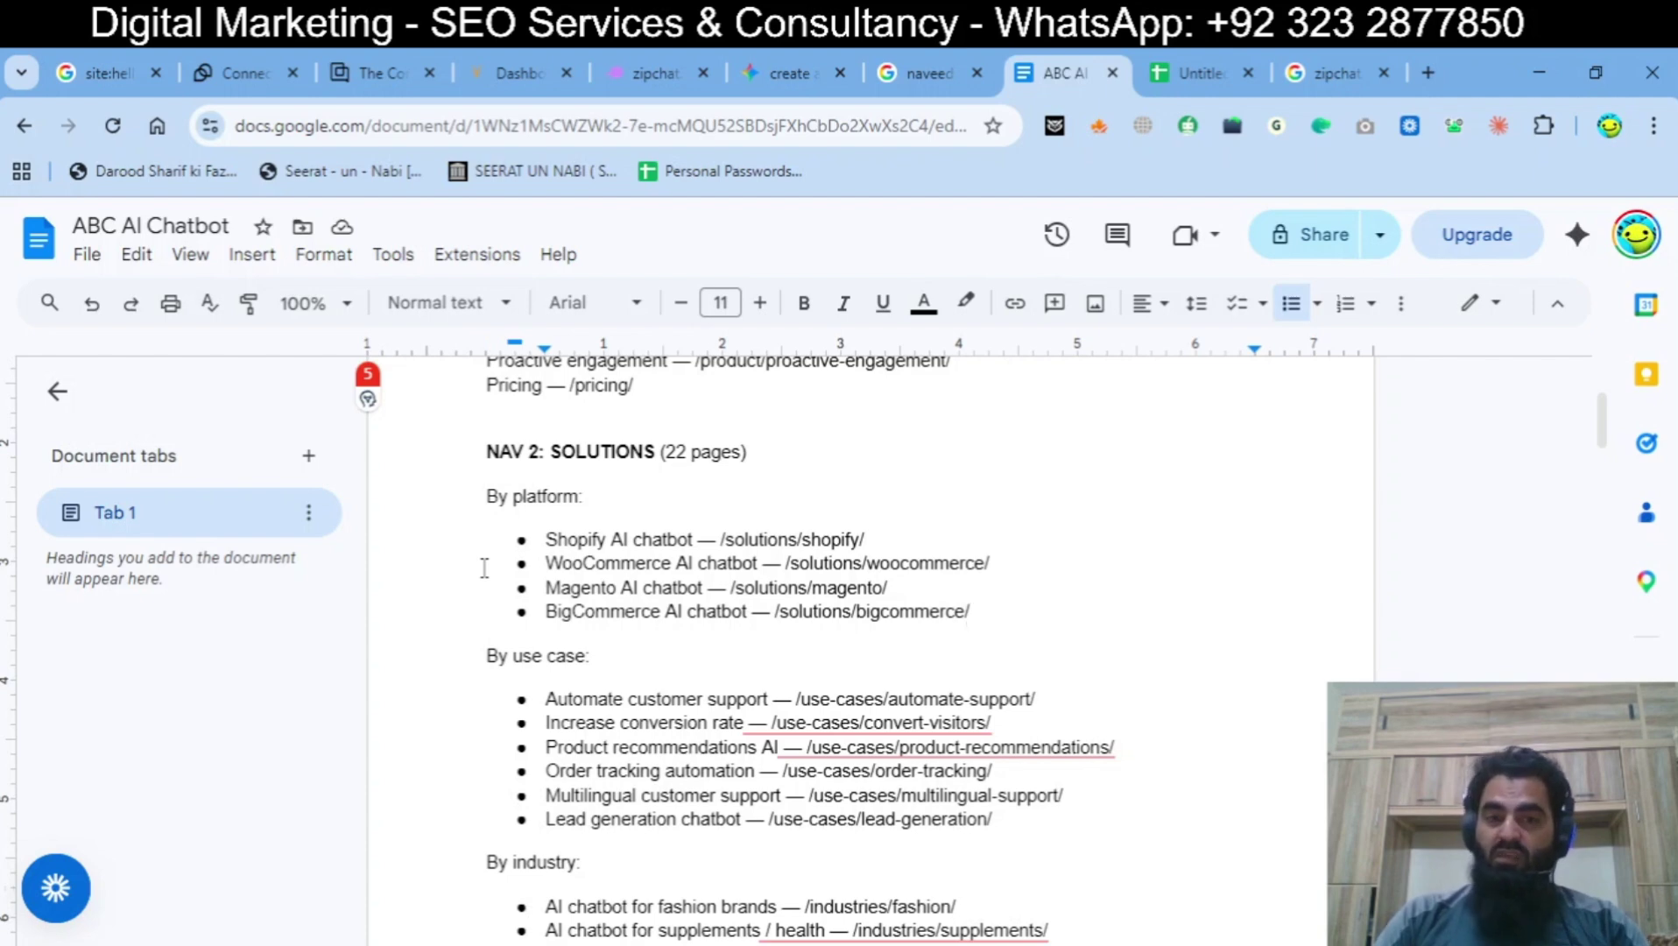
{"action": "key", "text": "Return"}
{"action": "type", "text": "Prst"}
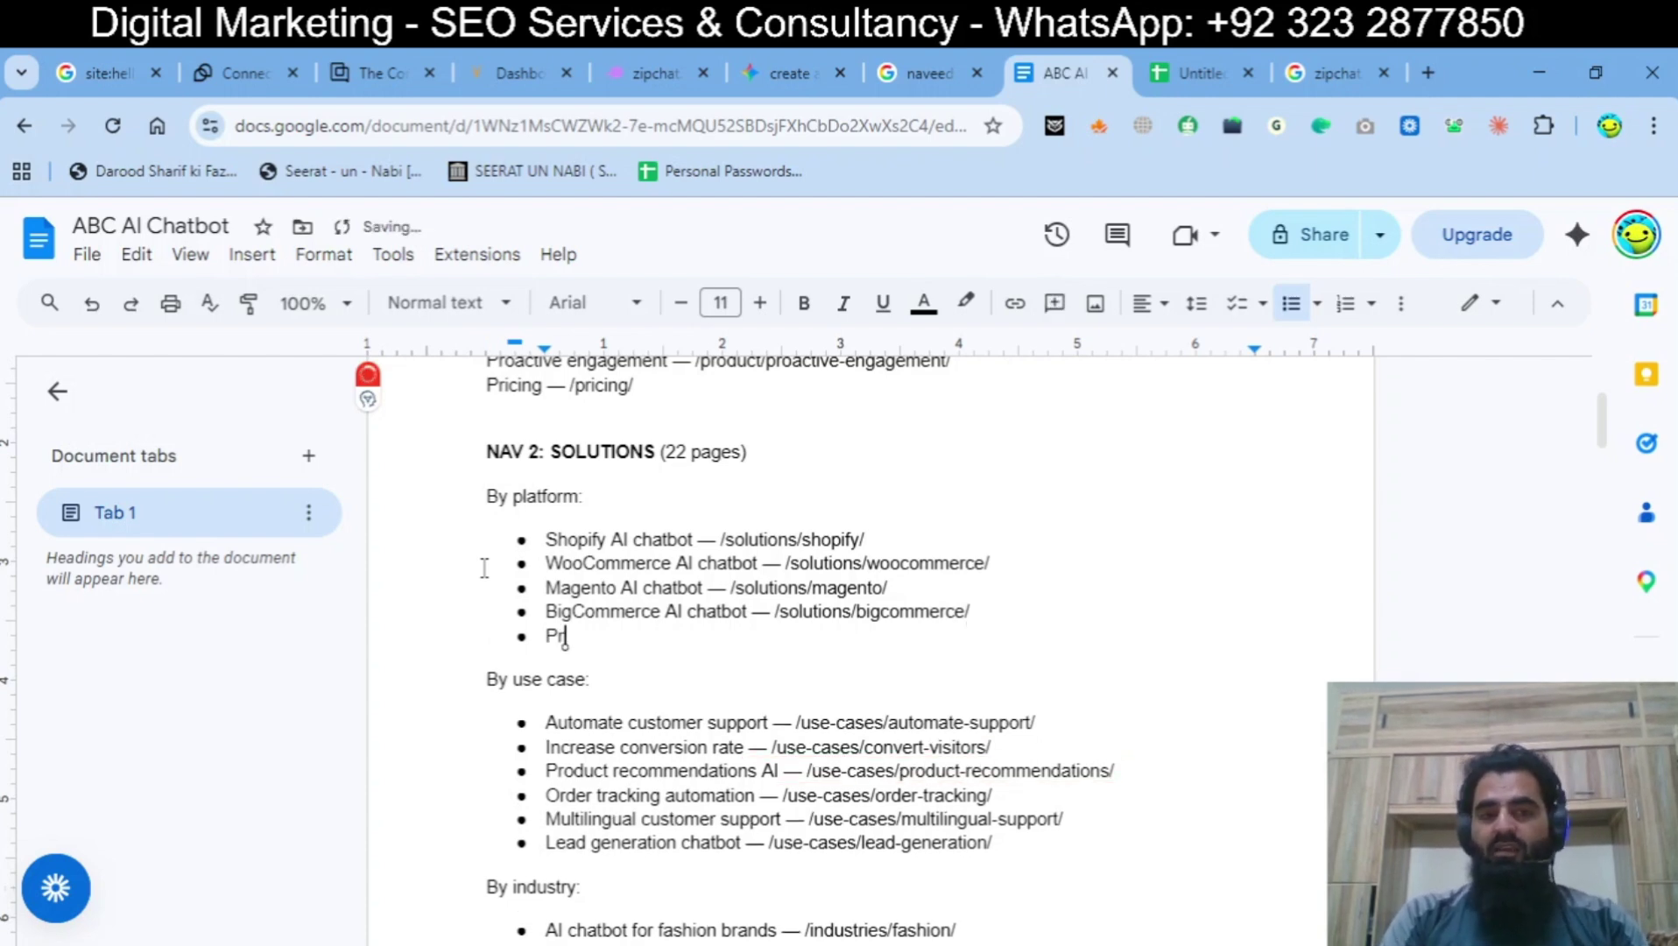
{"action": "key", "text": "BackSpace"}
{"action": "key", "text": "BackSpace"}
{"action": "type", "text": "esta"}
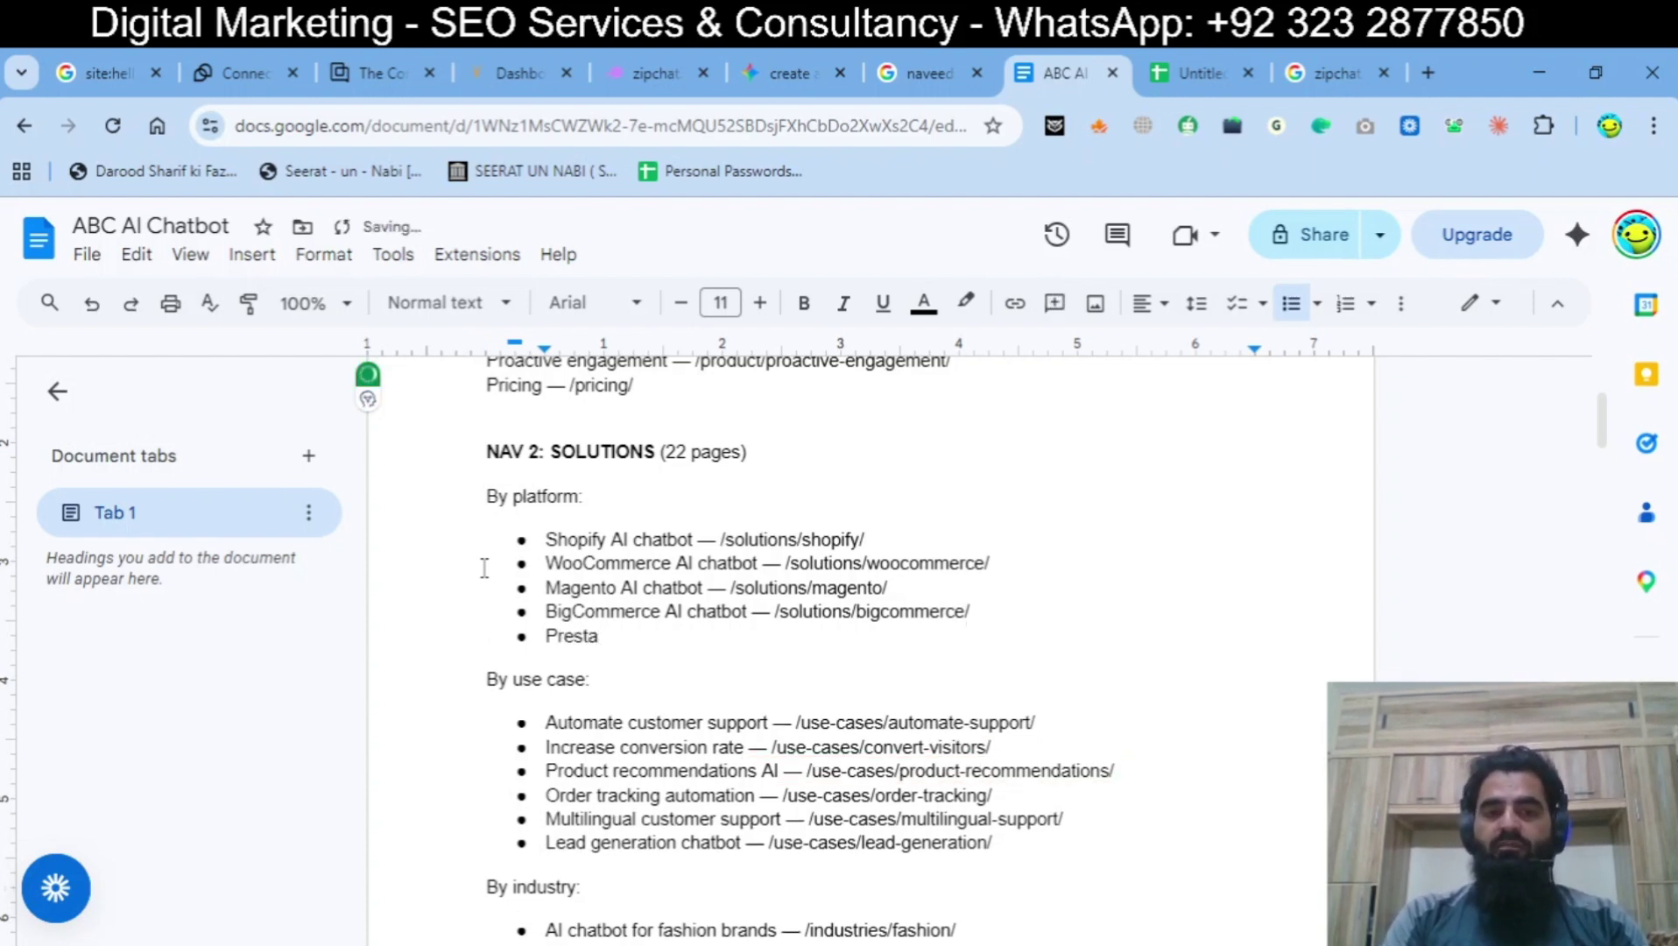
{"action": "type", "text": "shop"}
{"action": "key", "text": "Return"}
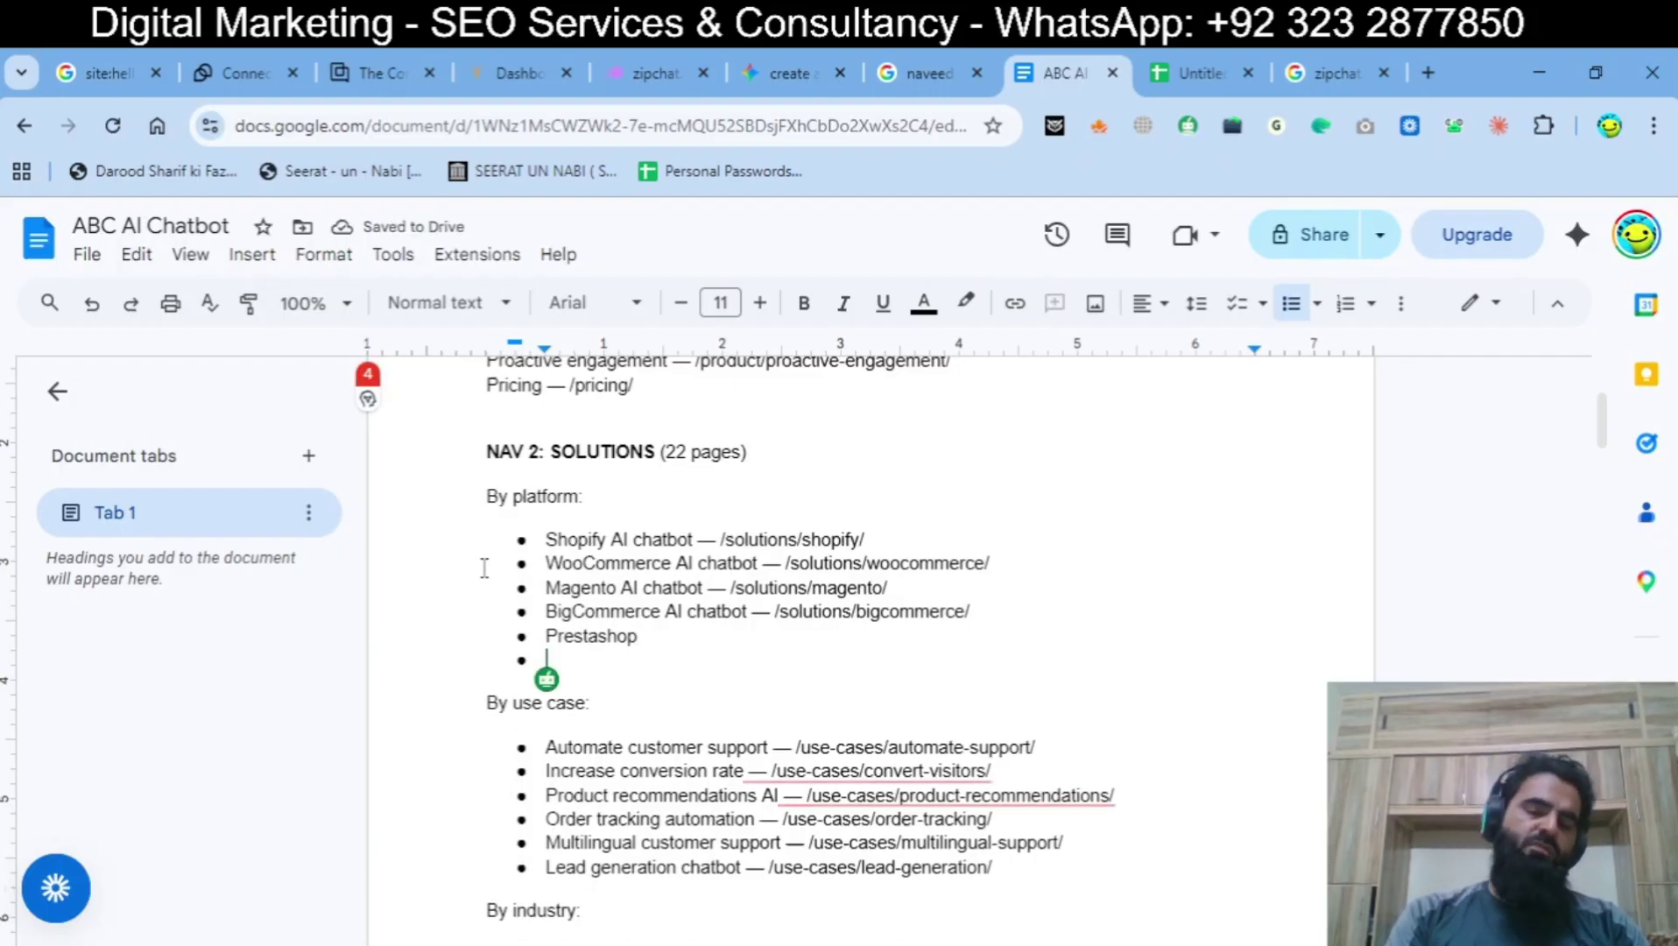
{"action": "key", "text": "BackSpace"}
{"action": "key", "text": "BackSpace"}
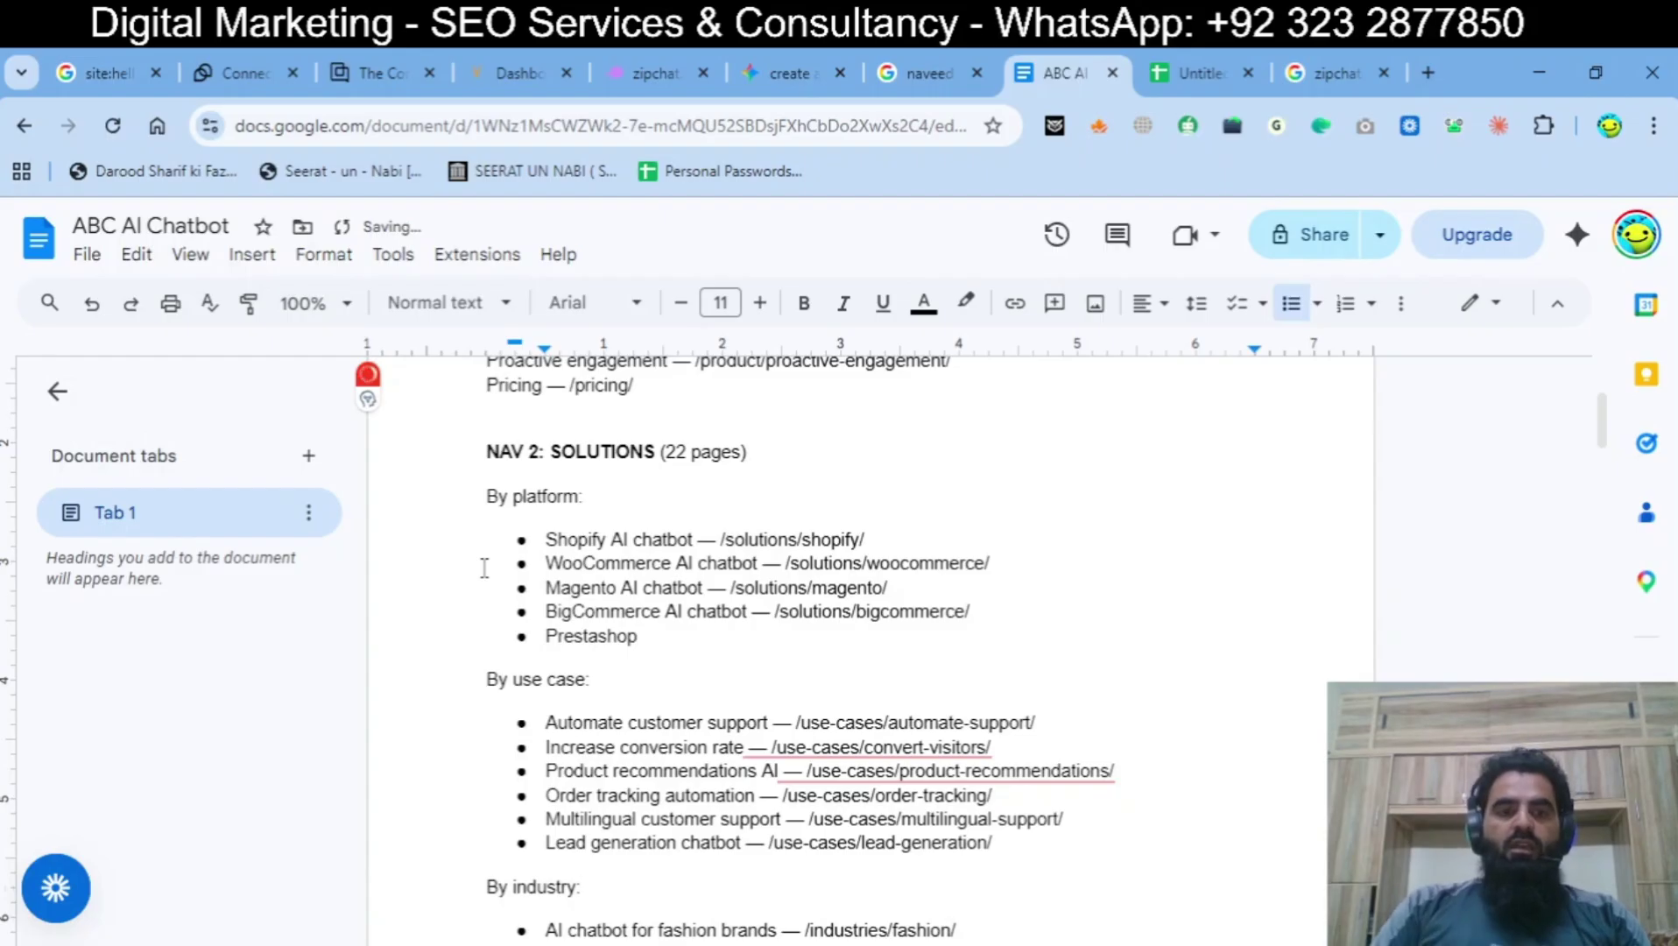
Step: Review the Solutions section from the Shopify entry of the platform list down to the industry entries
{"action": "key", "text": "Up"}
{"action": "key", "text": "Up"}
{"action": "key", "text": "Up"}
{"action": "key", "text": "Up"}
{"action": "key", "text": "Home"}
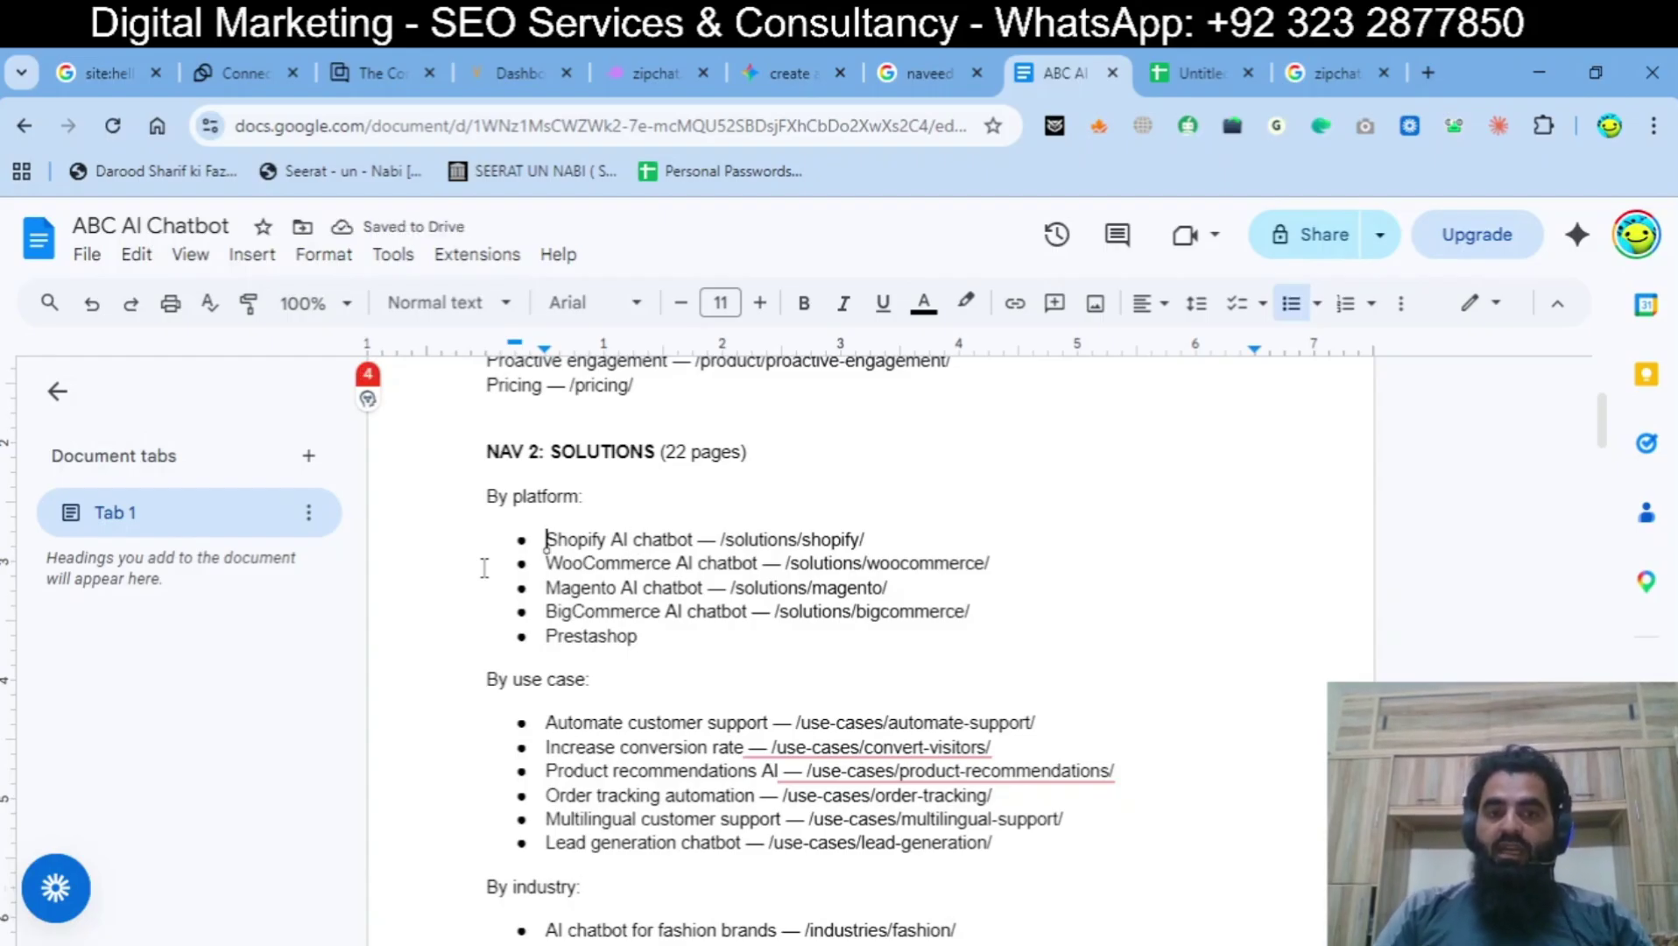
{"action": "key", "text": "Down"}
{"action": "key", "text": "Down"}
{"action": "key", "text": "Down"}
{"action": "key", "text": "Down"}
{"action": "key", "text": "Down"}
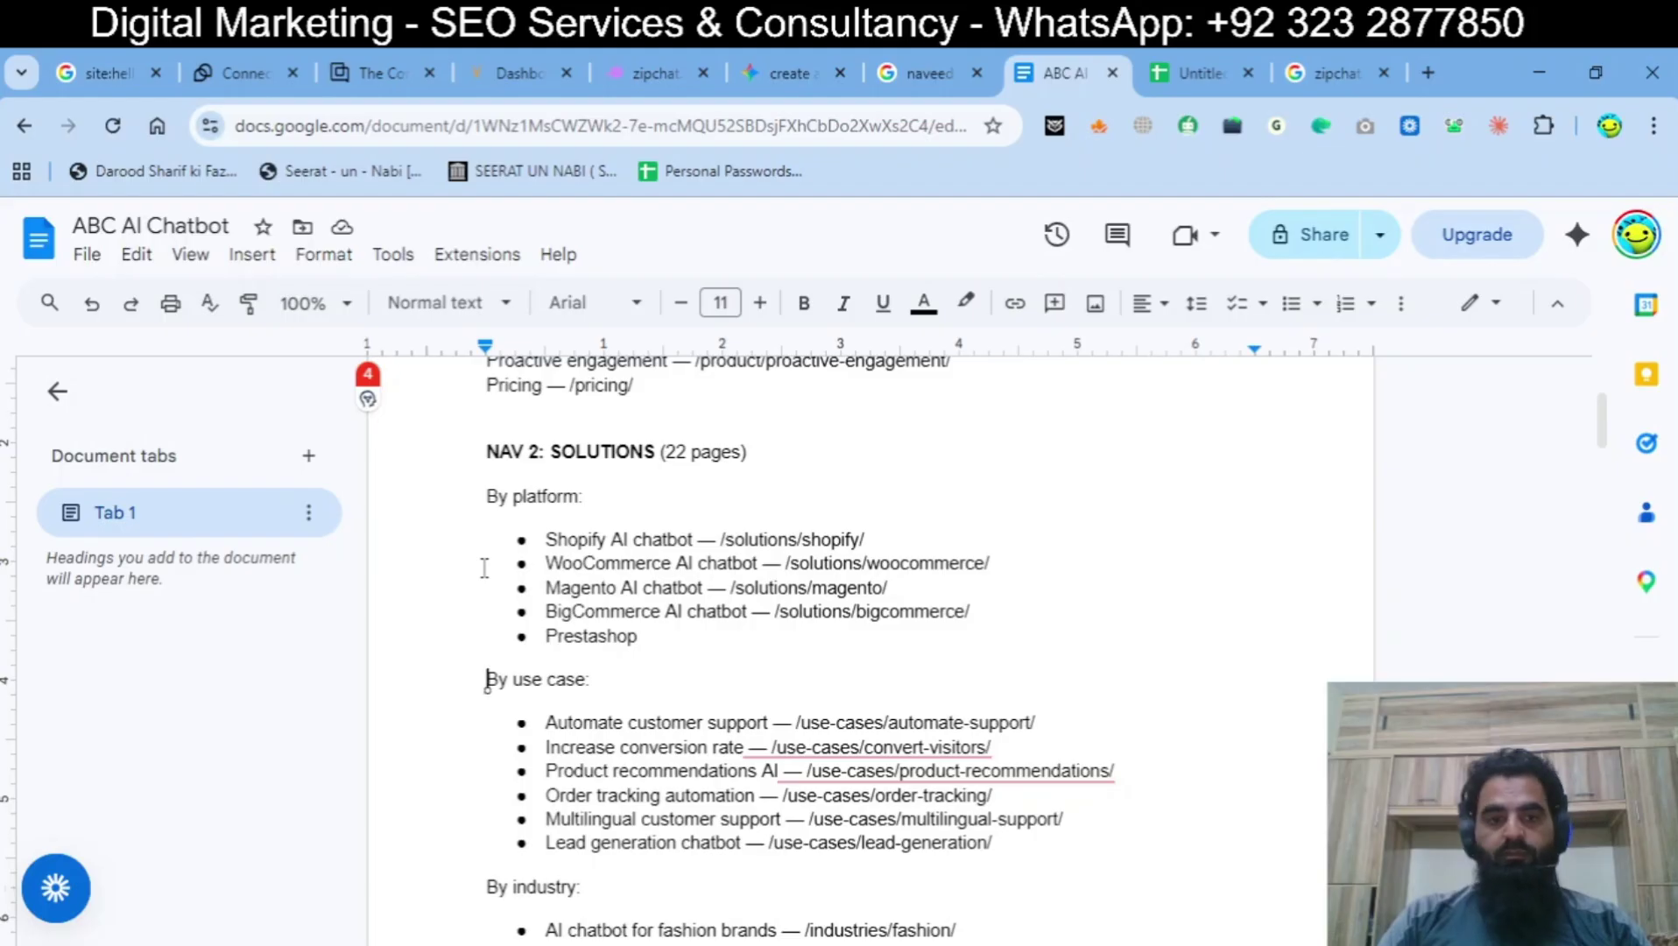
{"action": "key", "text": "Down"}
{"action": "key", "text": "Down"}
{"action": "key", "text": "Down"}
{"action": "key", "text": "Down"}
{"action": "key", "text": "Down"}
{"action": "key", "text": "Down"}
{"action": "key", "text": "Down"}
{"action": "key", "text": "Down"}
{"action": "key", "text": "Down"}
{"action": "key", "text": "Down"}
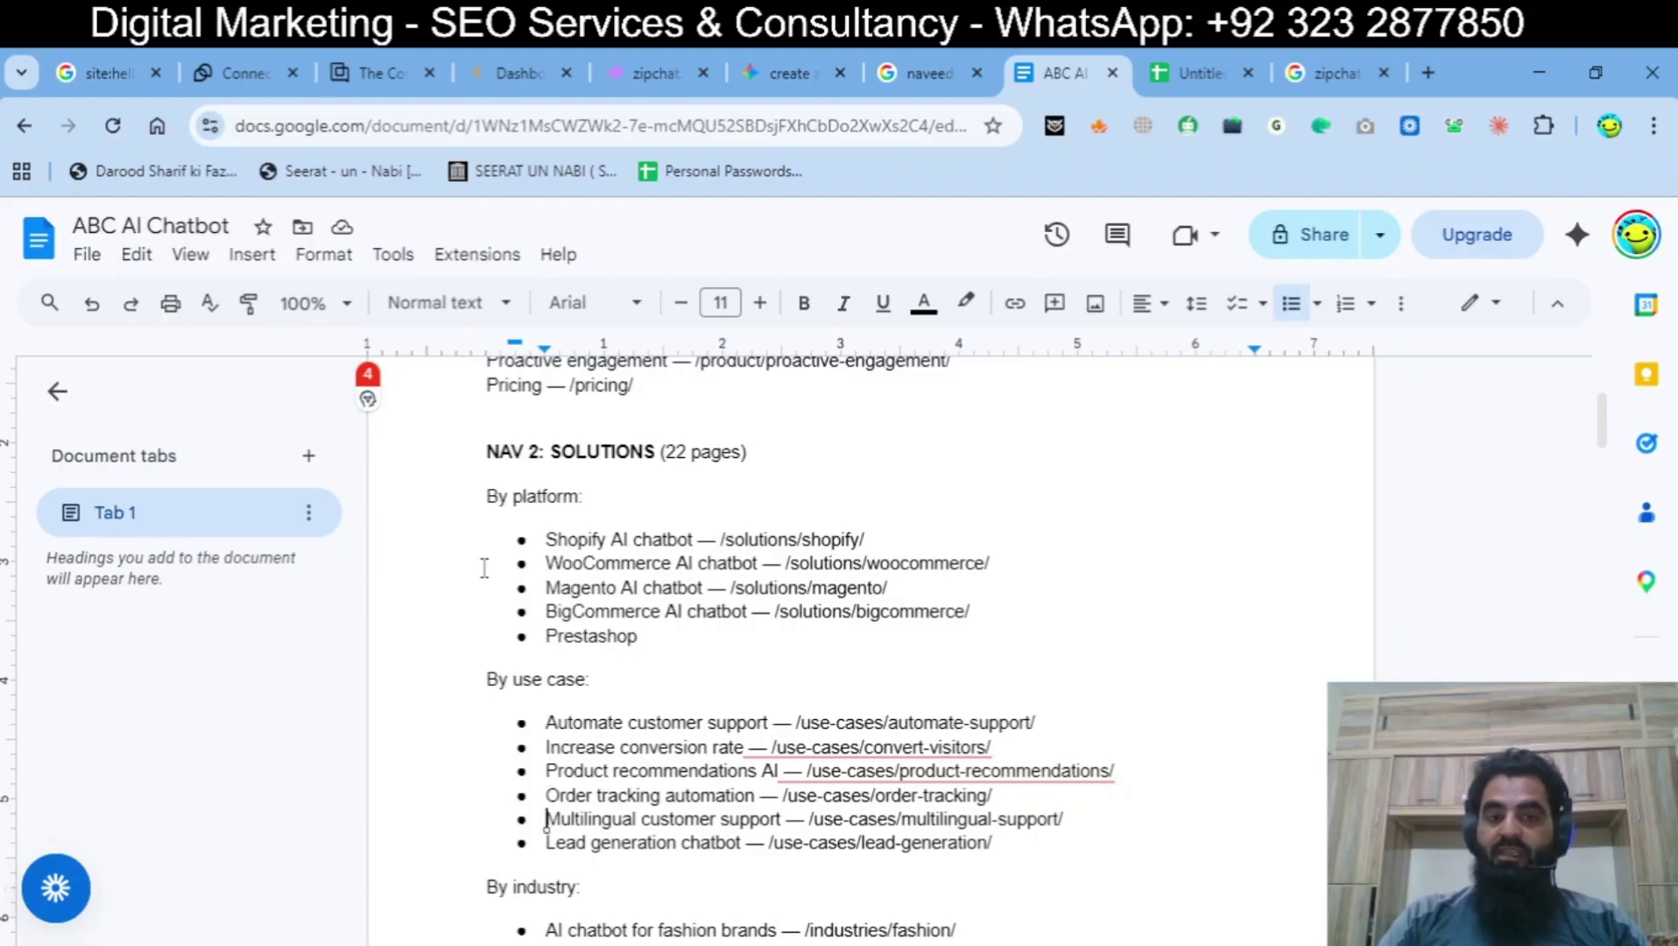
{"action": "key", "text": "Down"}
{"action": "key", "text": "Down"}
{"action": "key", "text": "Down"}
{"action": "key", "text": "Down"}
{"action": "key", "text": "Down"}
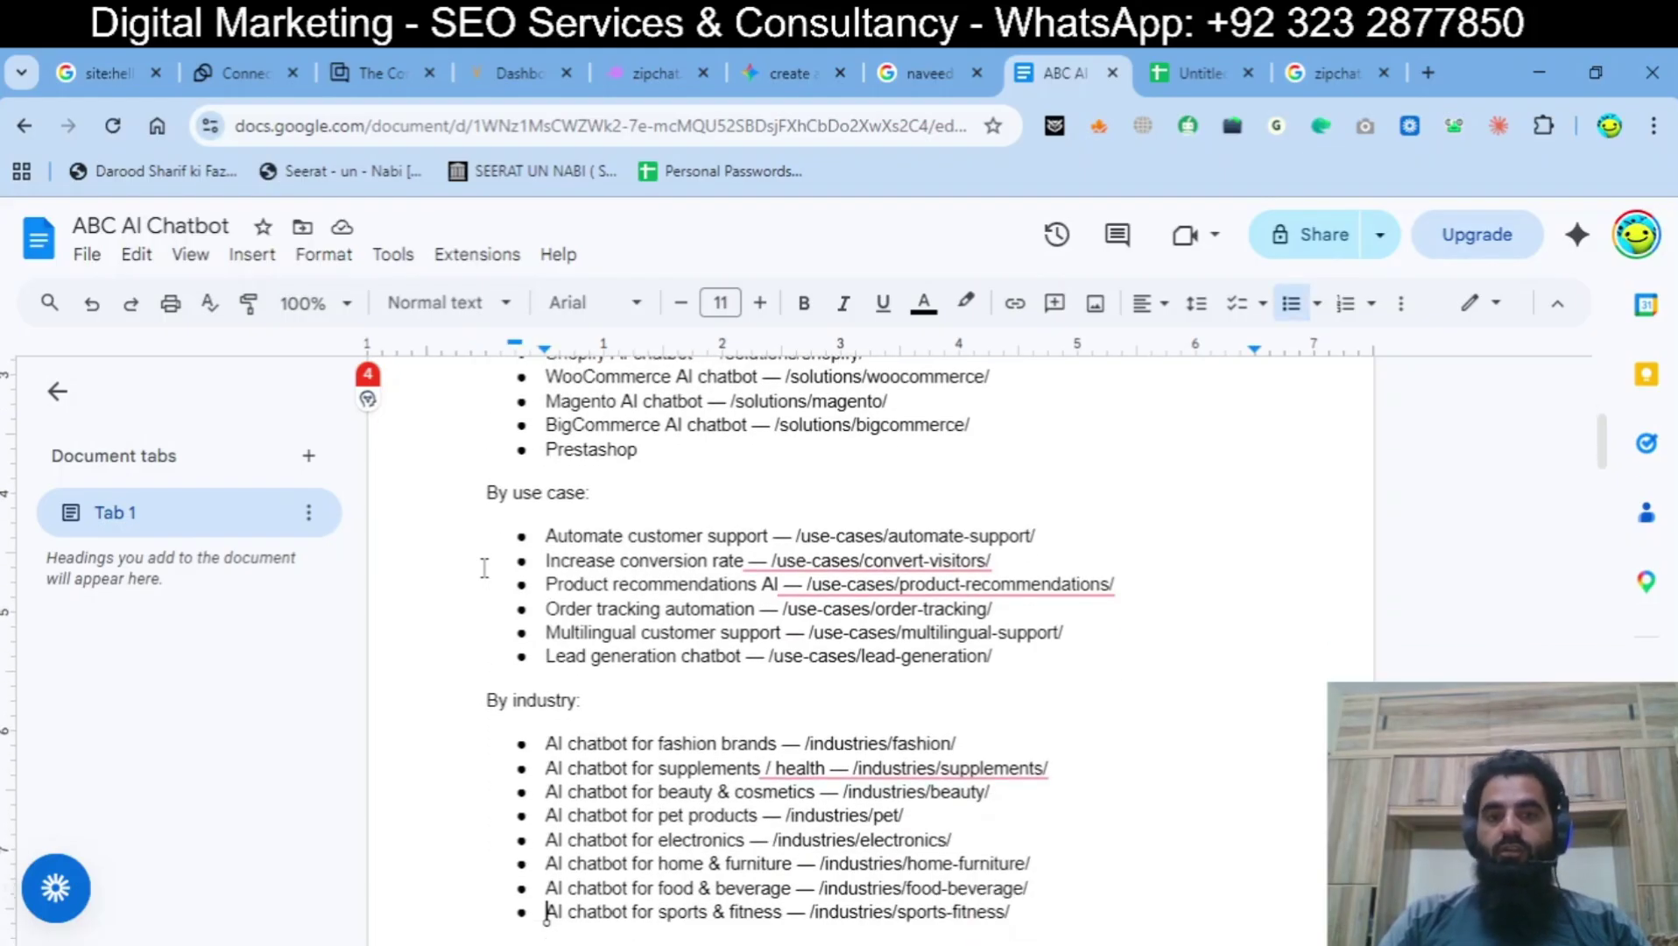
Step: Examine the individual pages listed under "By use case", from customer support automation to lead generation
{"action": "key", "text": "Up"}
{"action": "key", "text": "Up"}
{"action": "key", "text": "Up"}
{"action": "key", "text": "Up"}
{"action": "key", "text": "Up"}
{"action": "key", "text": "Up"}
{"action": "key", "text": "Up"}
{"action": "key", "text": "Up"}
{"action": "key", "text": "Up"}
{"action": "key", "text": "Up"}
{"action": "key", "text": "Up"}
{"action": "key", "text": "Up"}
{"action": "key", "text": "Up"}
{"action": "key", "text": "Up"}
{"action": "key", "text": "Up"}
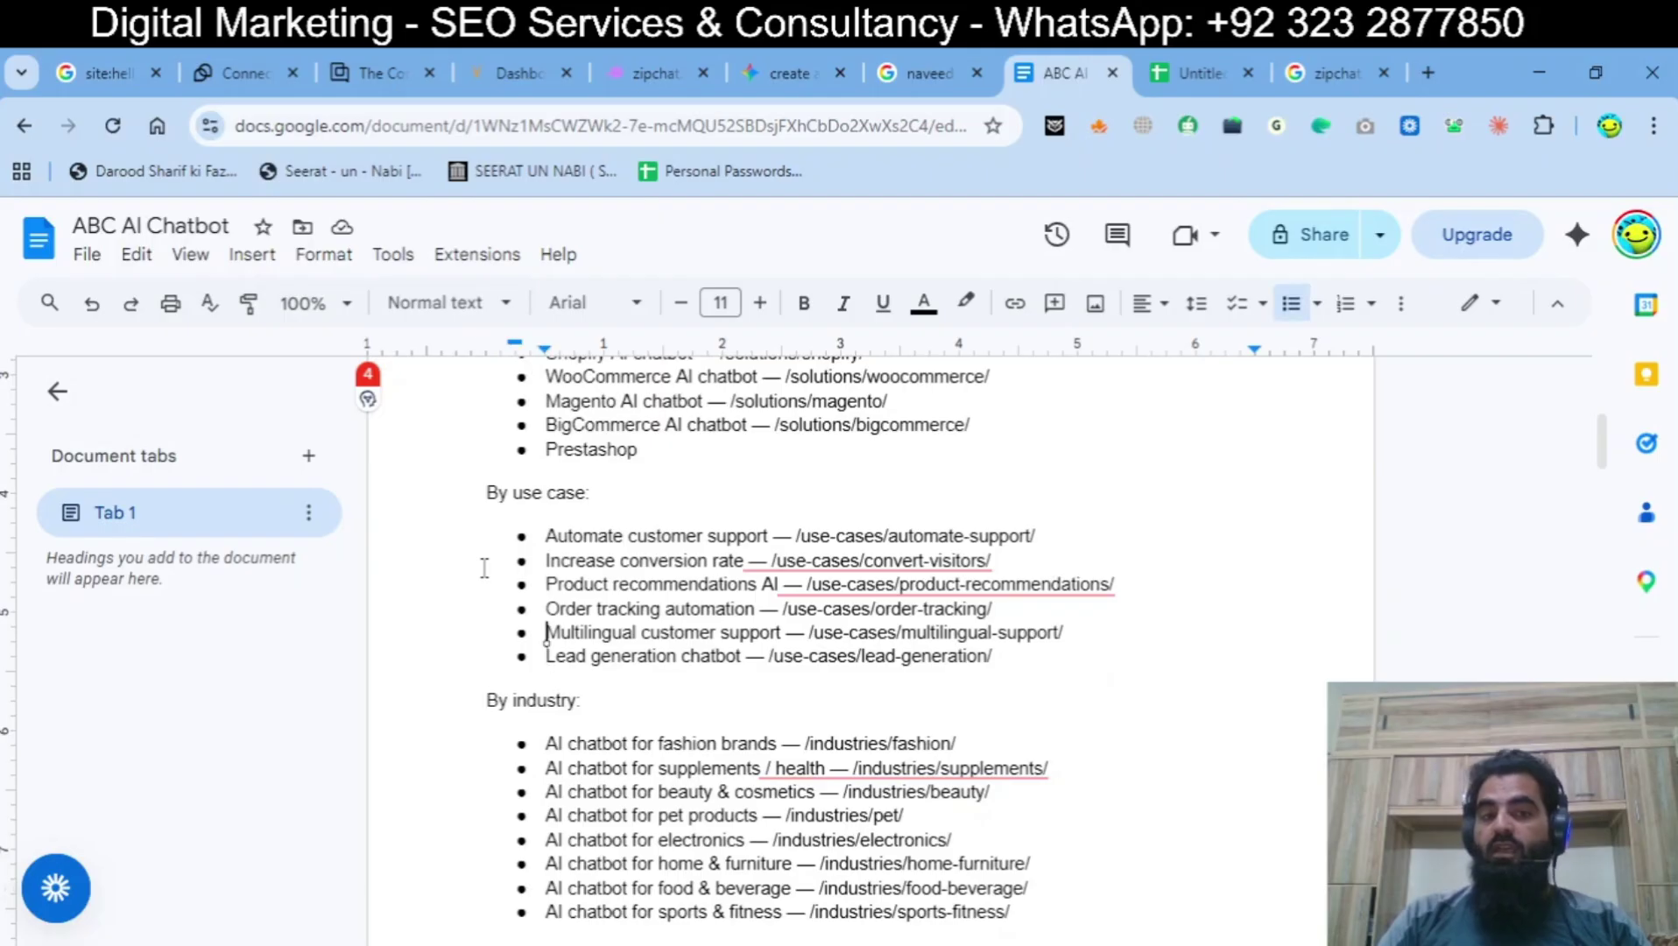
{"action": "key", "text": "Down"}
{"action": "key", "text": "Down"}
{"action": "key", "text": "Down"}
{"action": "key", "text": "Down"}
{"action": "key", "text": "Down"}
{"action": "key", "text": "Down"}
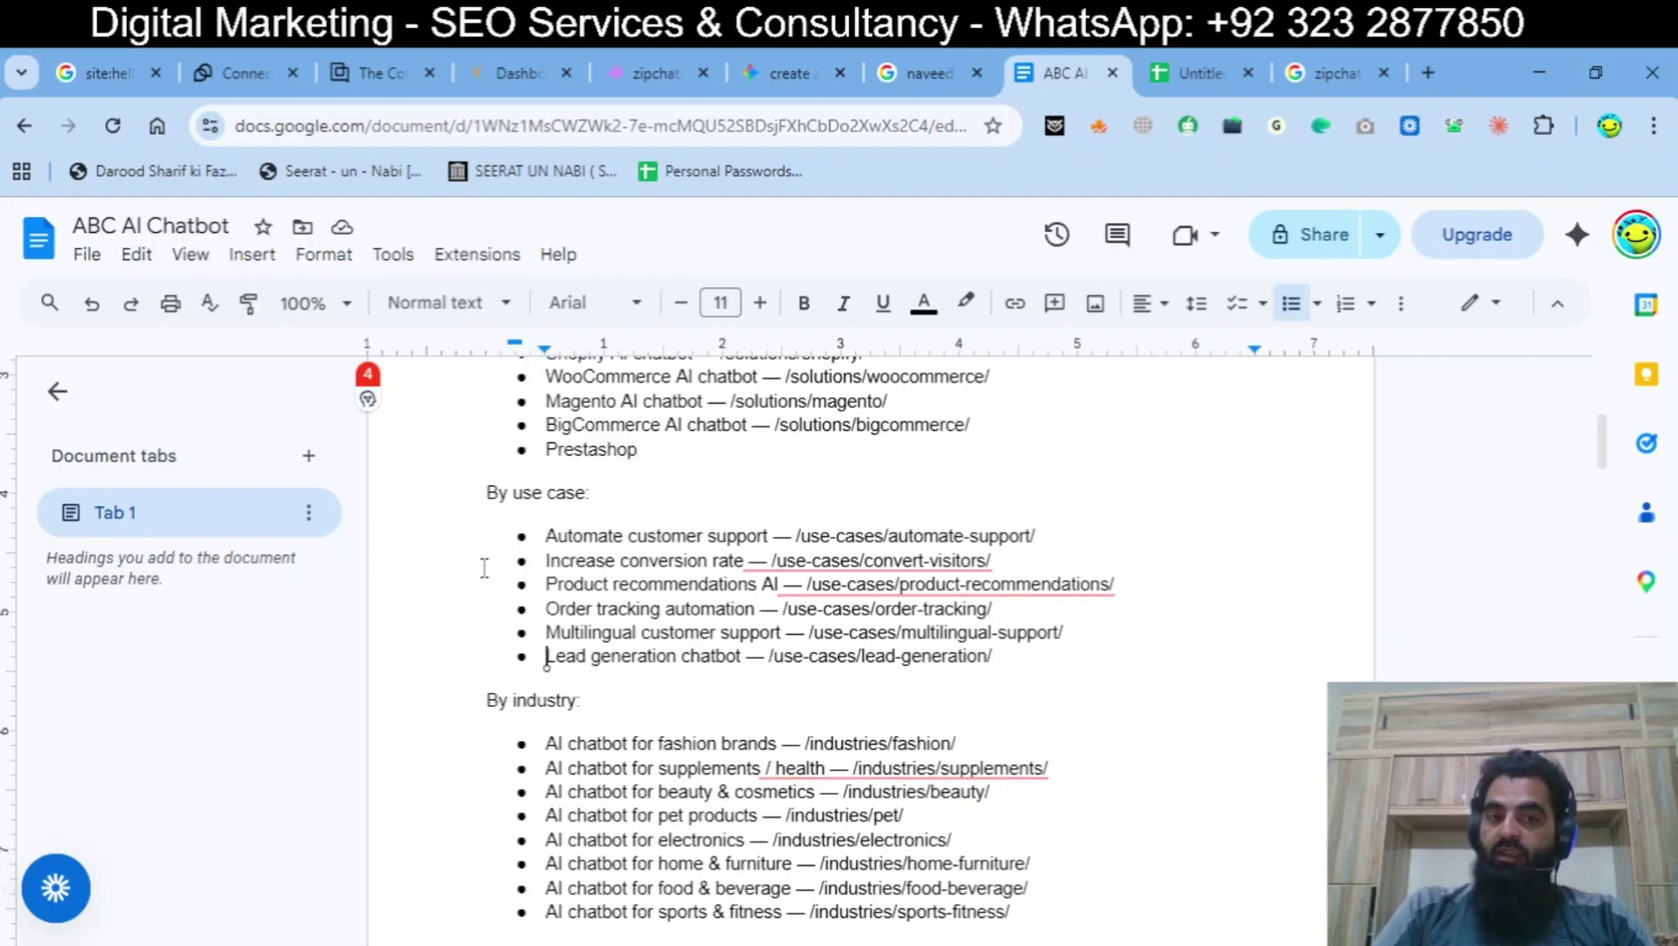
{"action": "key", "text": "End"}
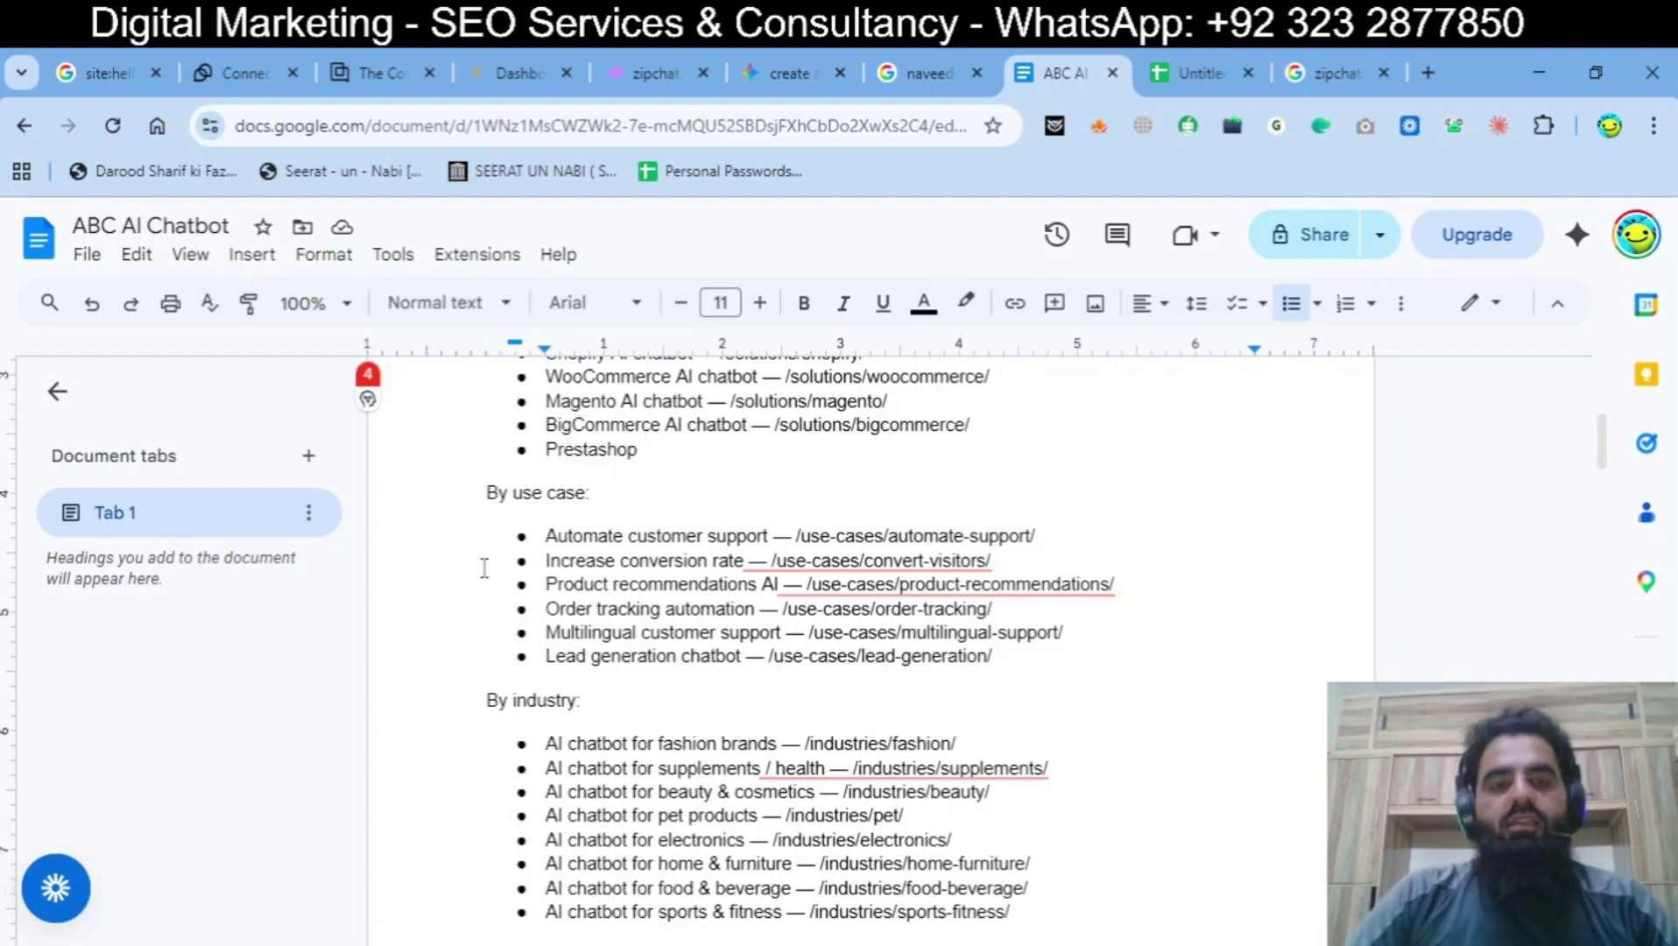
{"action": "key", "text": "Home"}
{"action": "key", "text": "Up"}
{"action": "key", "text": "Up"}
{"action": "key", "text": "Up"}
{"action": "key", "text": "Up"}
{"action": "key", "text": "Up"}
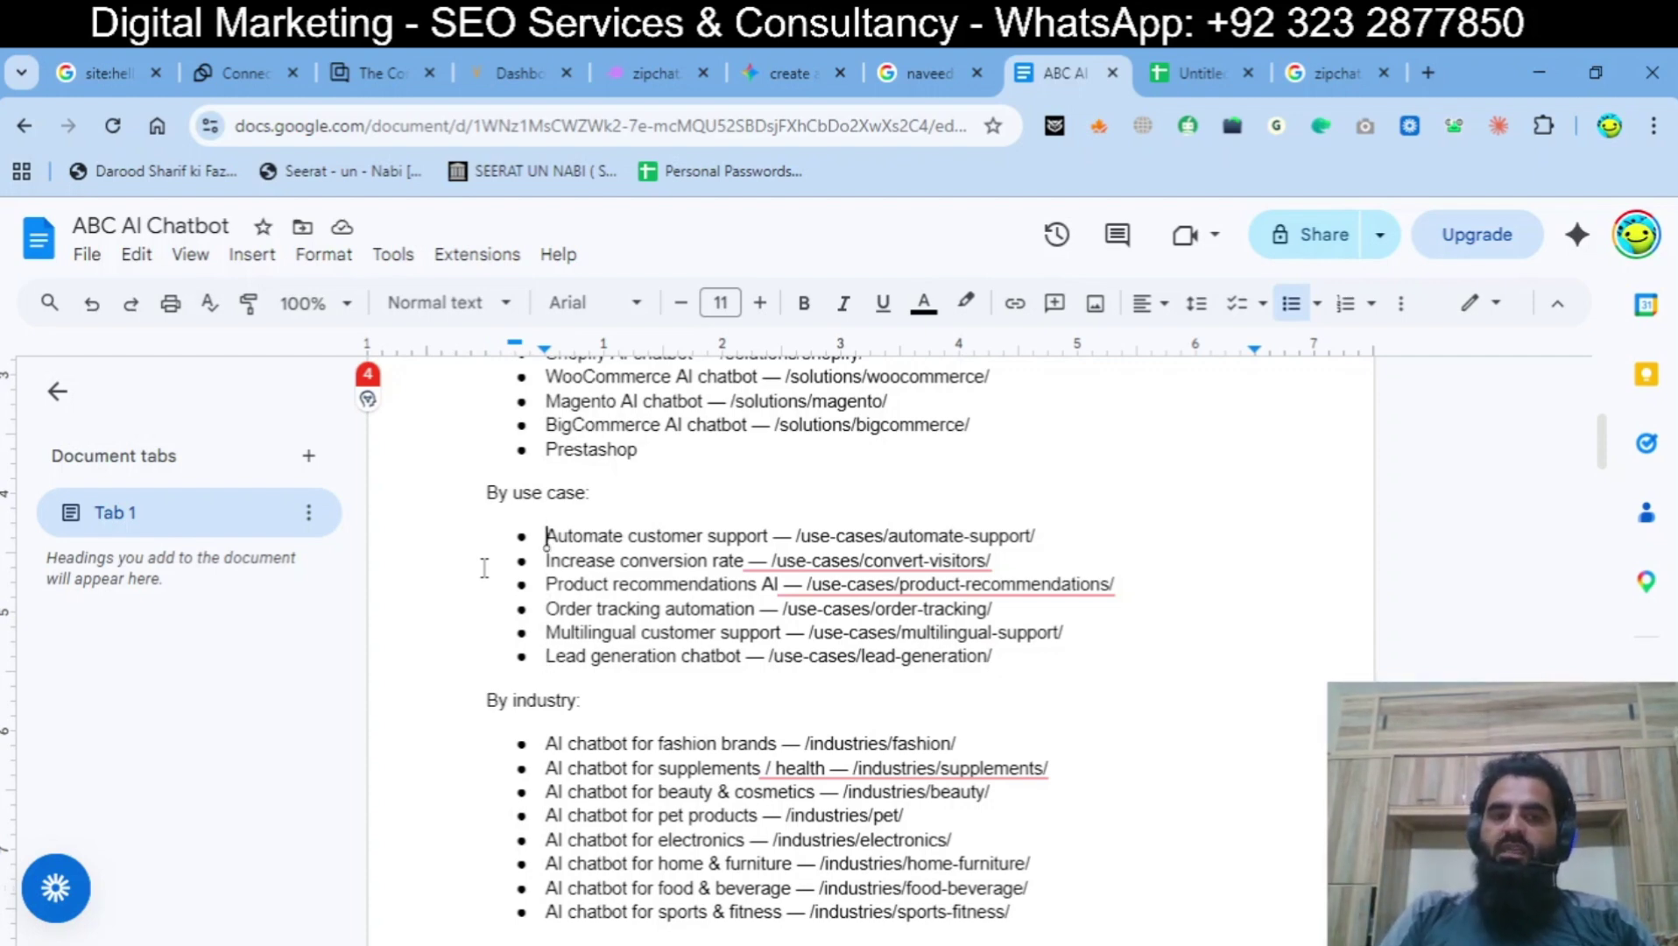
{"action": "key", "text": "Down"}
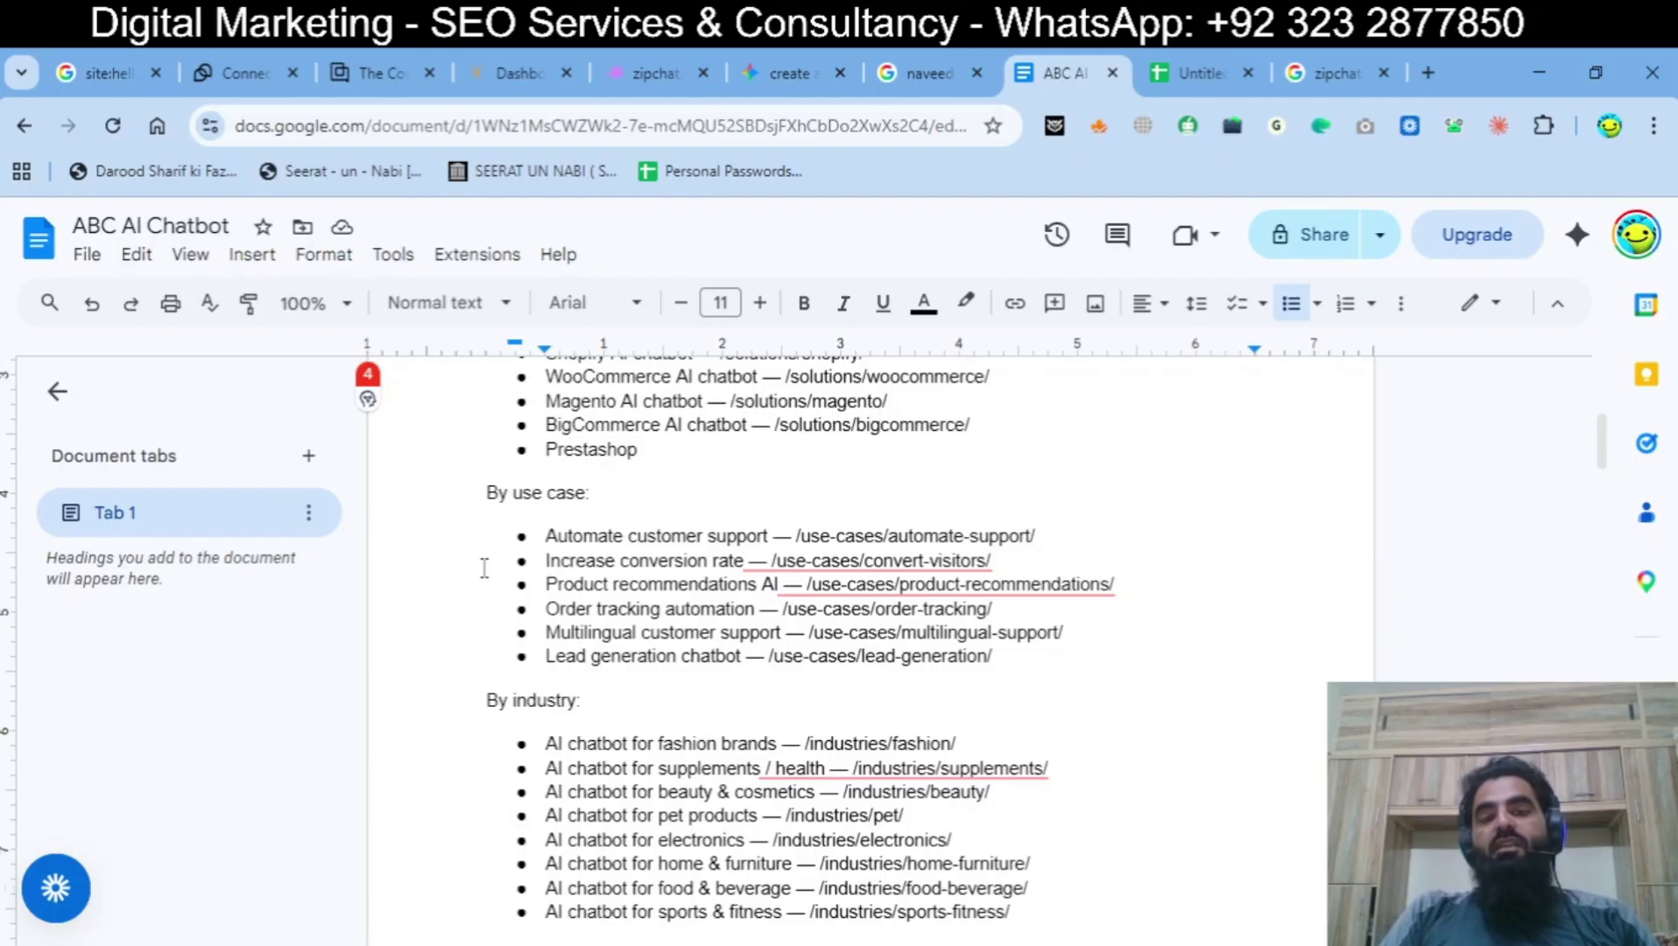
{"action": "key", "text": "Down"}
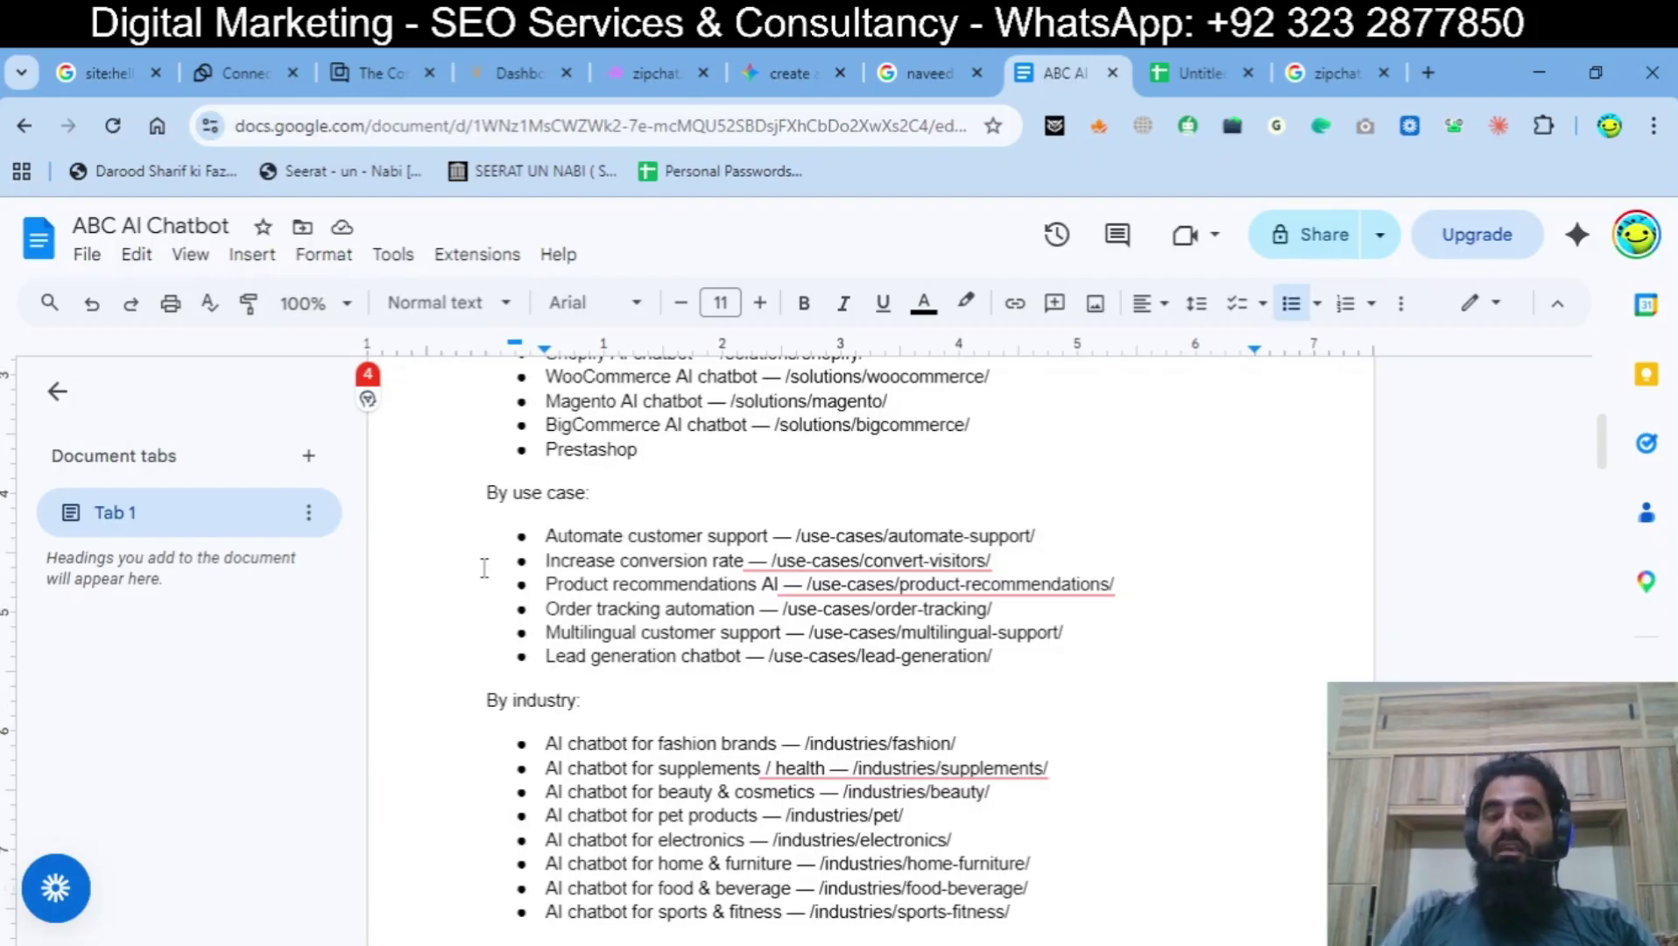
{"action": "key", "text": "Down"}
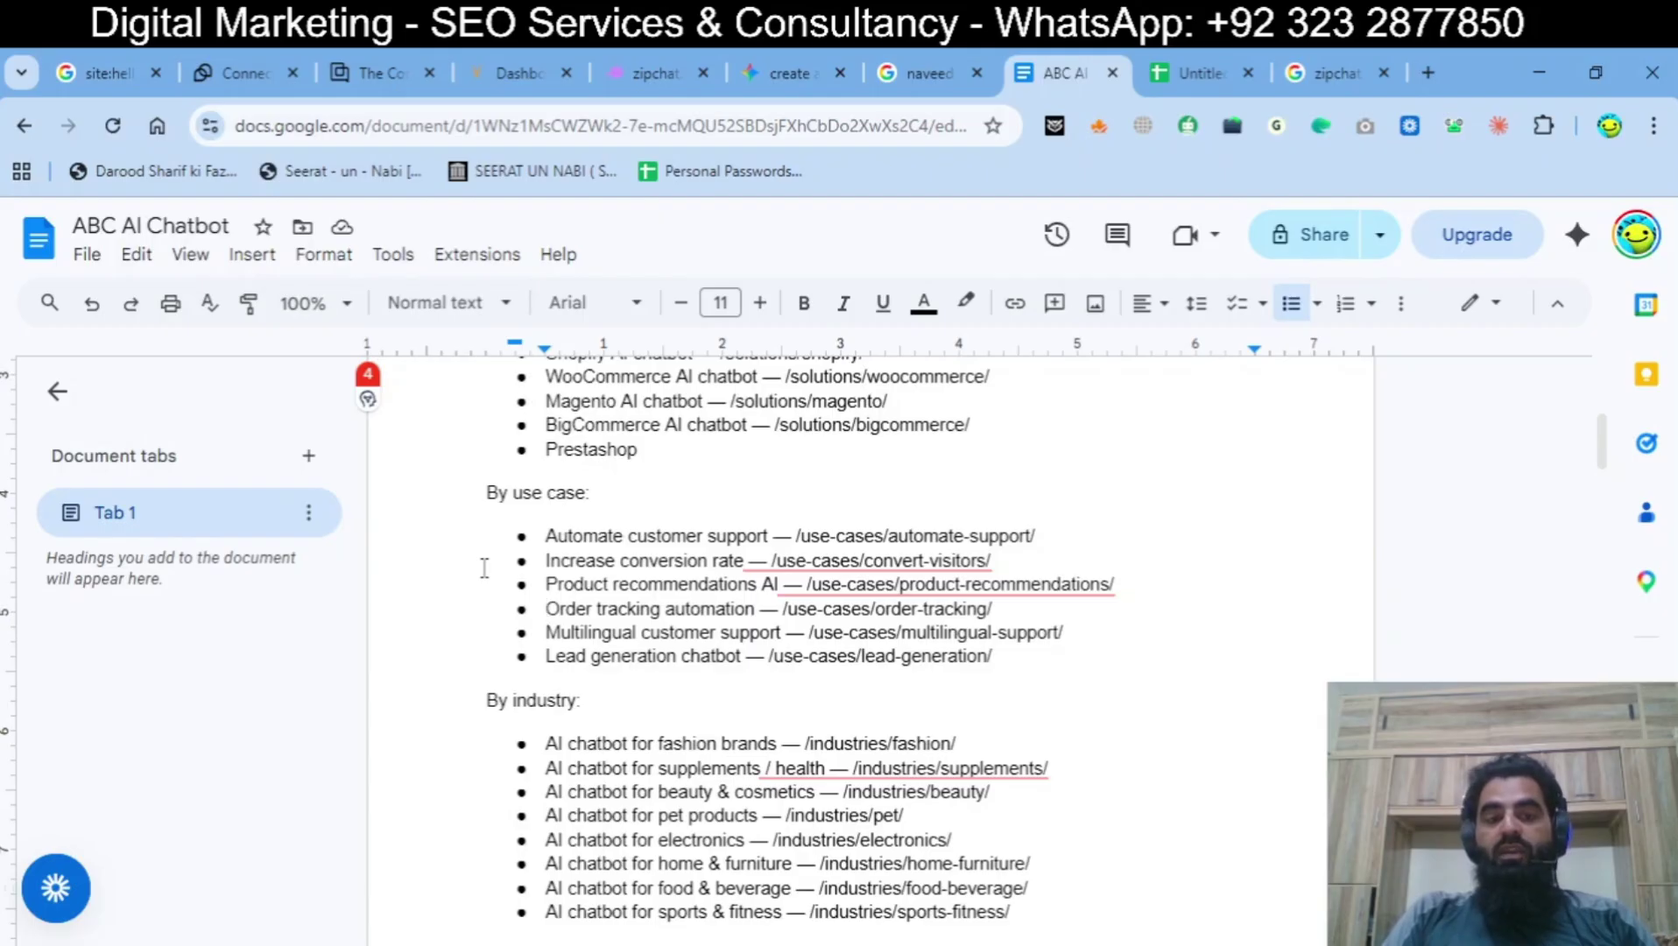
{"action": "key", "text": "Down"}
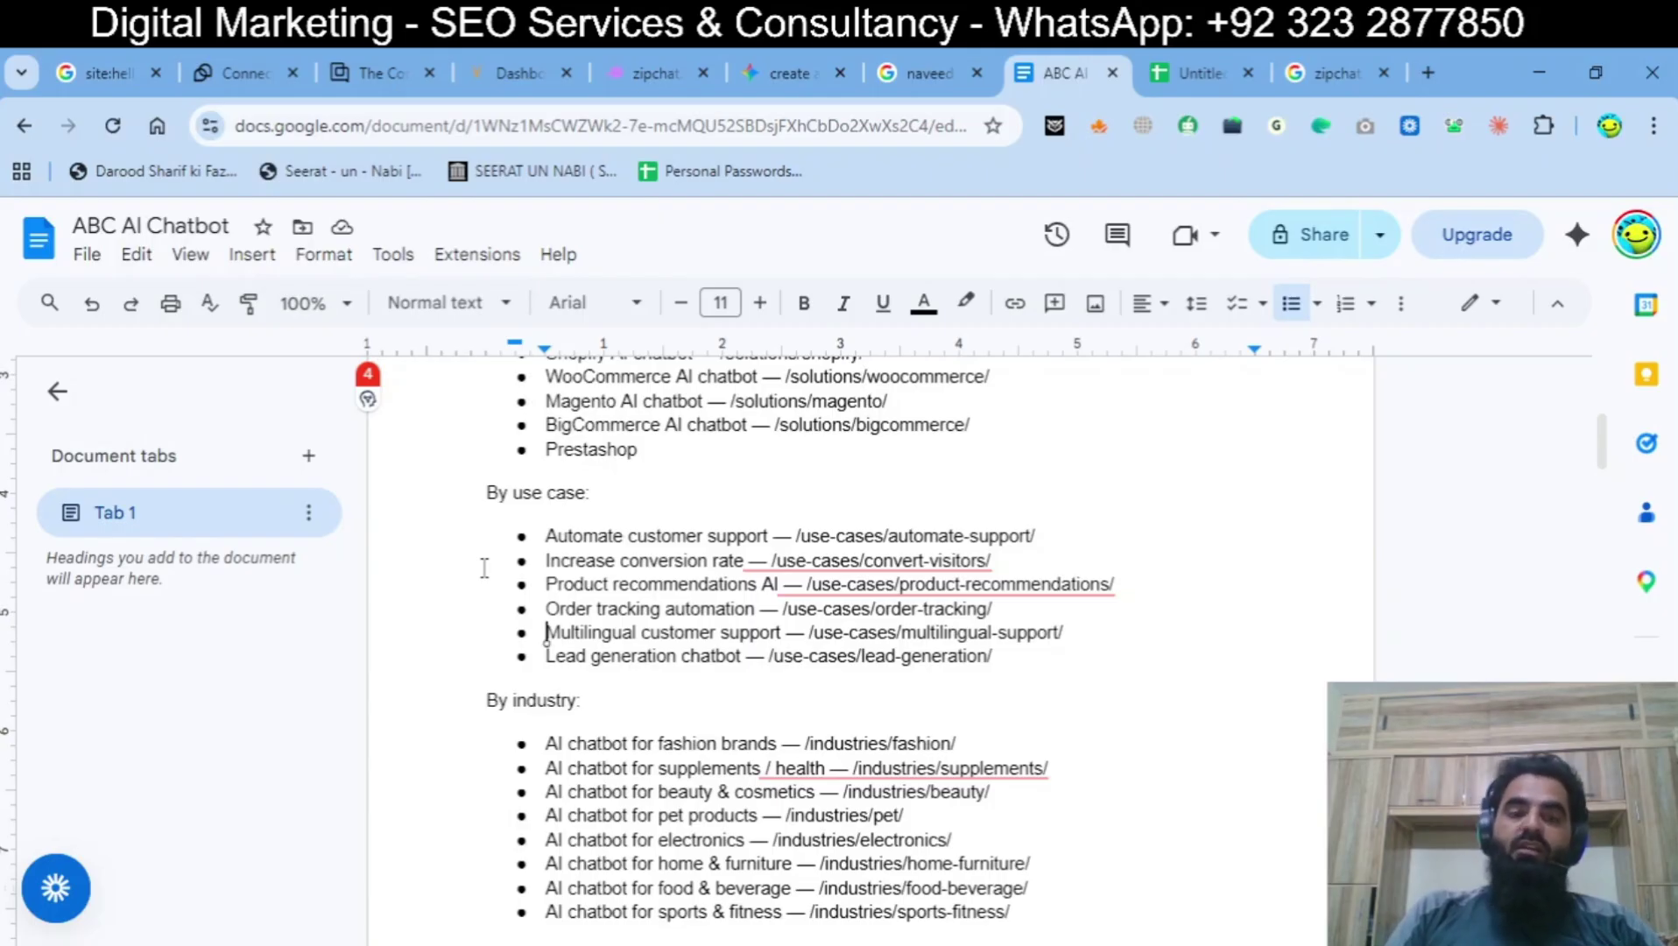
Step: Examine the chatbot pages listed under "By industry", from fashion brands to sports & fitness
{"action": "key", "text": "Down"}
{"action": "key", "text": "Down"}
{"action": "key", "text": "Down"}
{"action": "key", "text": "Down"}
{"action": "key", "text": "Down"}
{"action": "key", "text": "Down"}
{"action": "key", "text": "Down"}
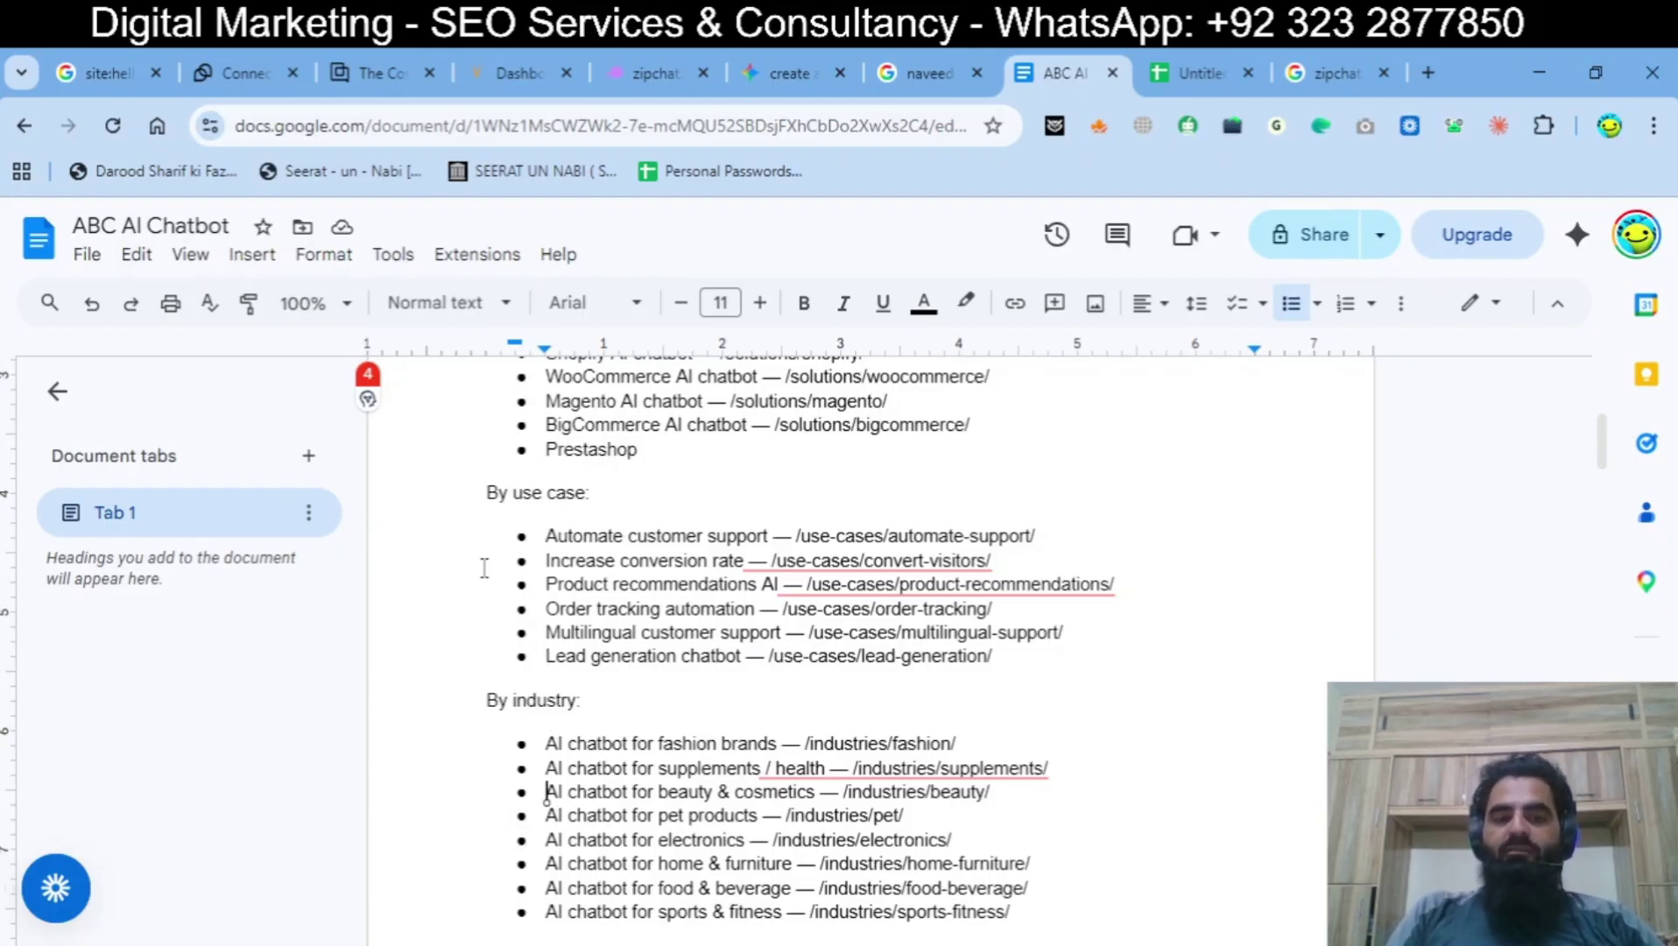
{"action": "key", "text": "Down"}
{"action": "key", "text": "Down"}
{"action": "key", "text": "Down"}
{"action": "key", "text": "Down"}
{"action": "key", "text": "Down"}
{"action": "key", "text": "Down"}
{"action": "key", "text": "Up"}
{"action": "key", "text": "Up"}
{"action": "key", "text": "Up"}
{"action": "key", "text": "Up"}
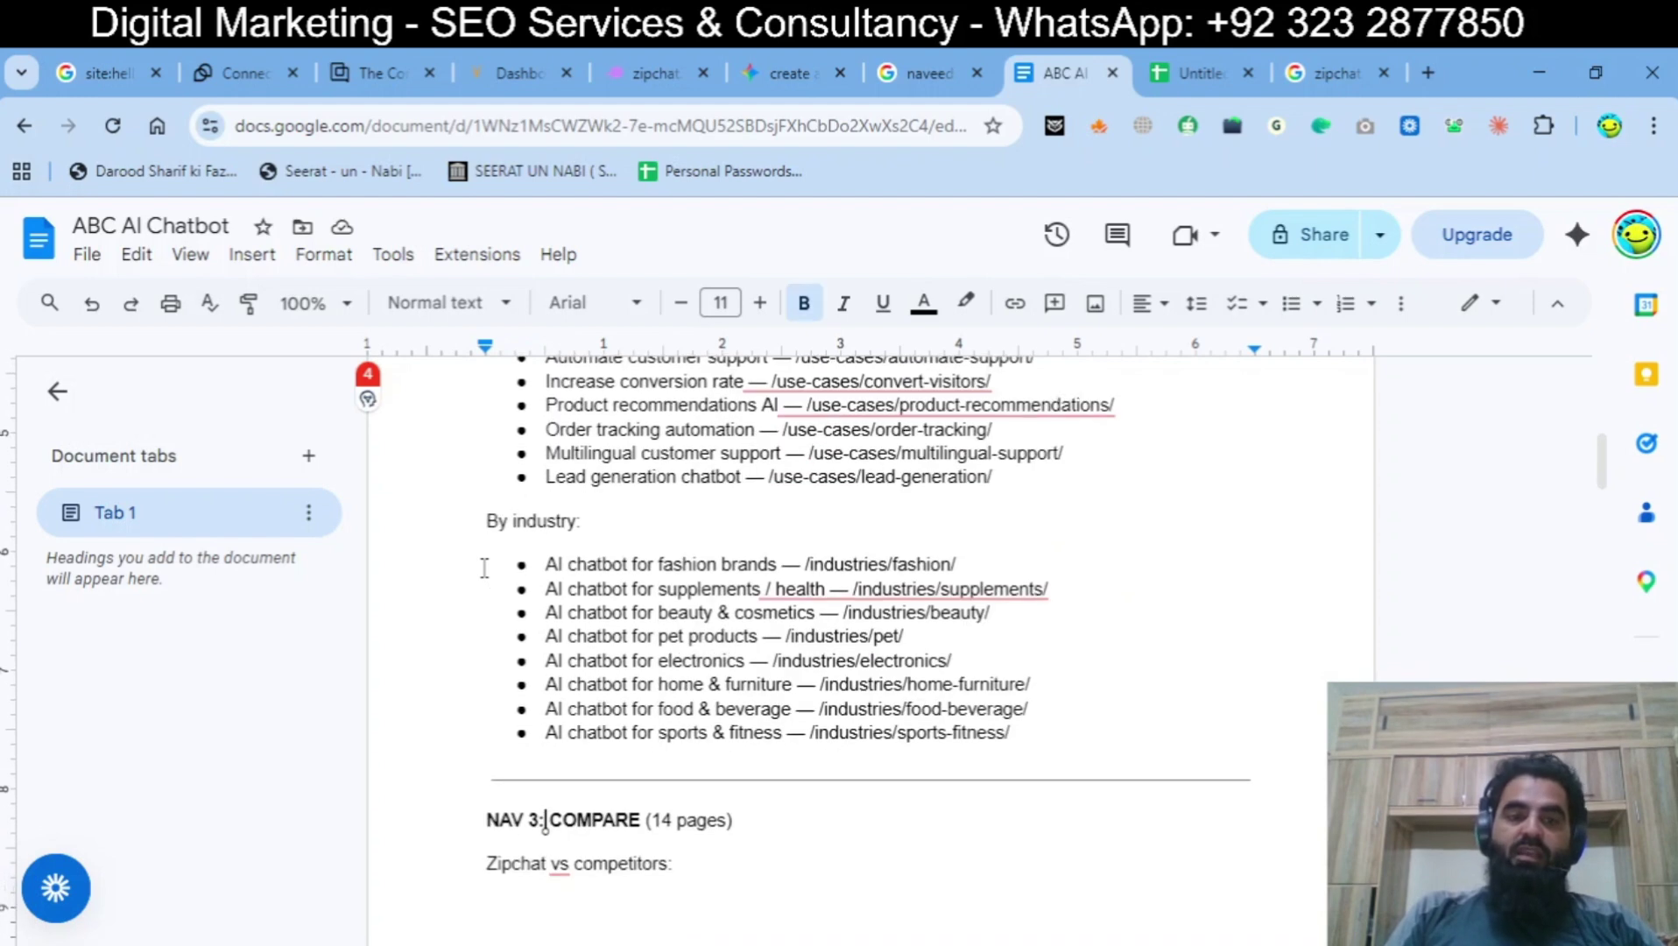
{"action": "key", "text": "Up"}
{"action": "key", "text": "Up"}
{"action": "key", "text": "Up"}
{"action": "key", "text": "Up"}
{"action": "key", "text": "Up"}
{"action": "key", "text": "Up"}
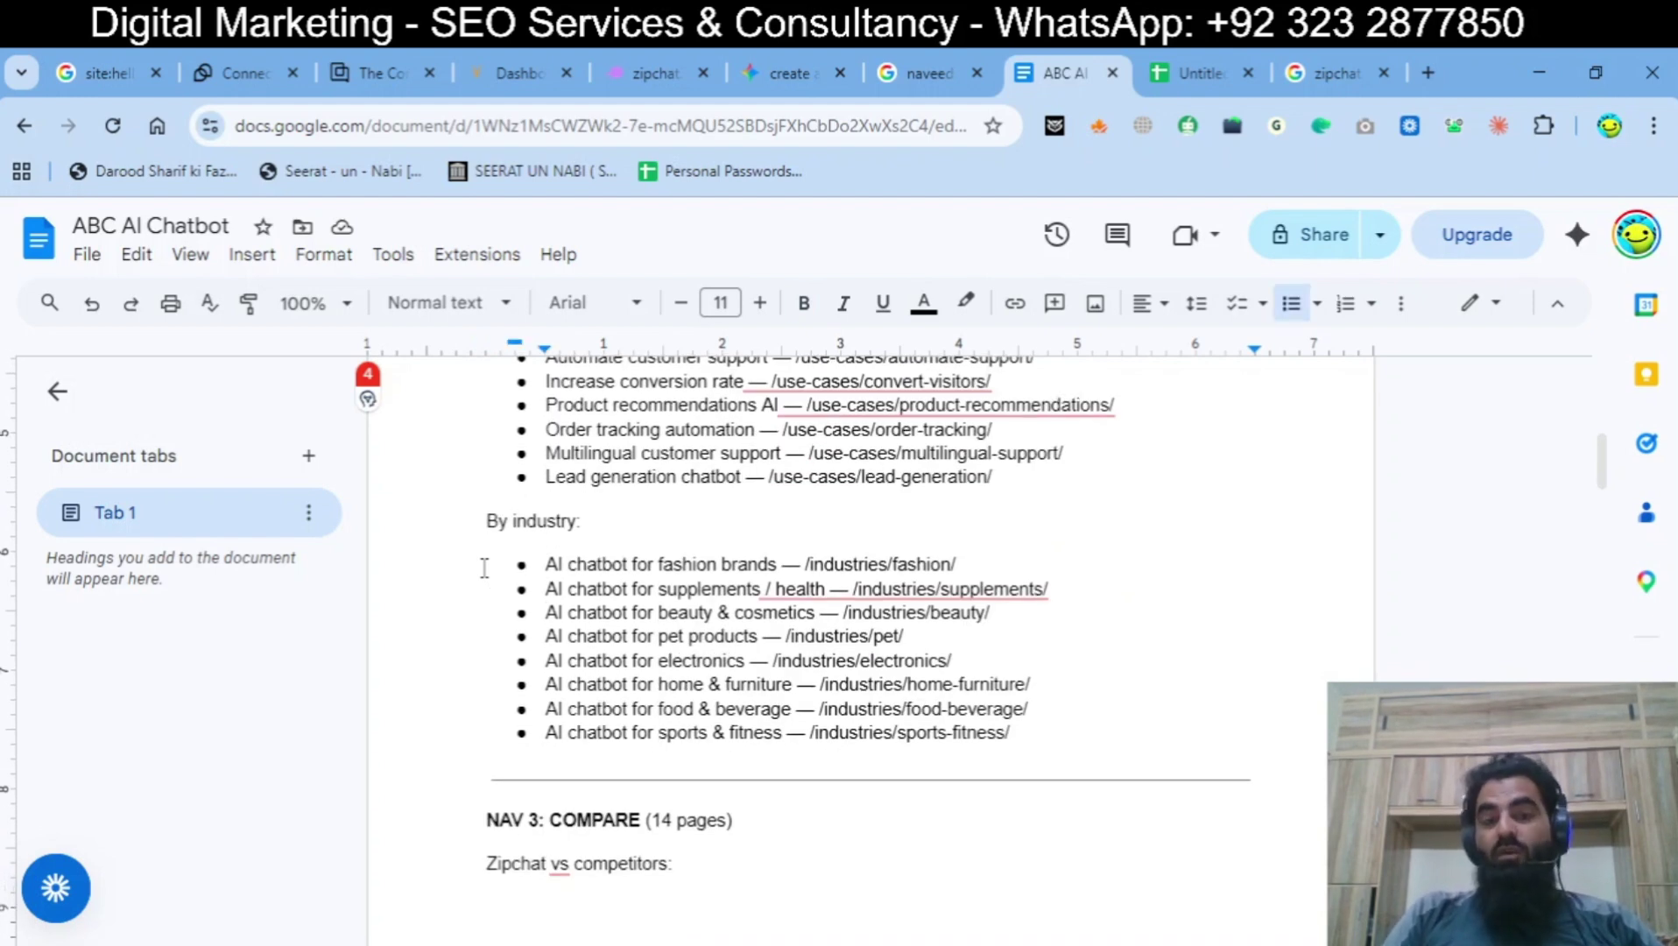
{"action": "key", "text": "Down"}
{"action": "key", "text": "Down"}
{"action": "key", "text": "Down"}
{"action": "key", "text": "Down"}
{"action": "key", "text": "Down"}
{"action": "key", "text": "Down"}
{"action": "key", "text": "Down"}
{"action": "key", "text": "End"}
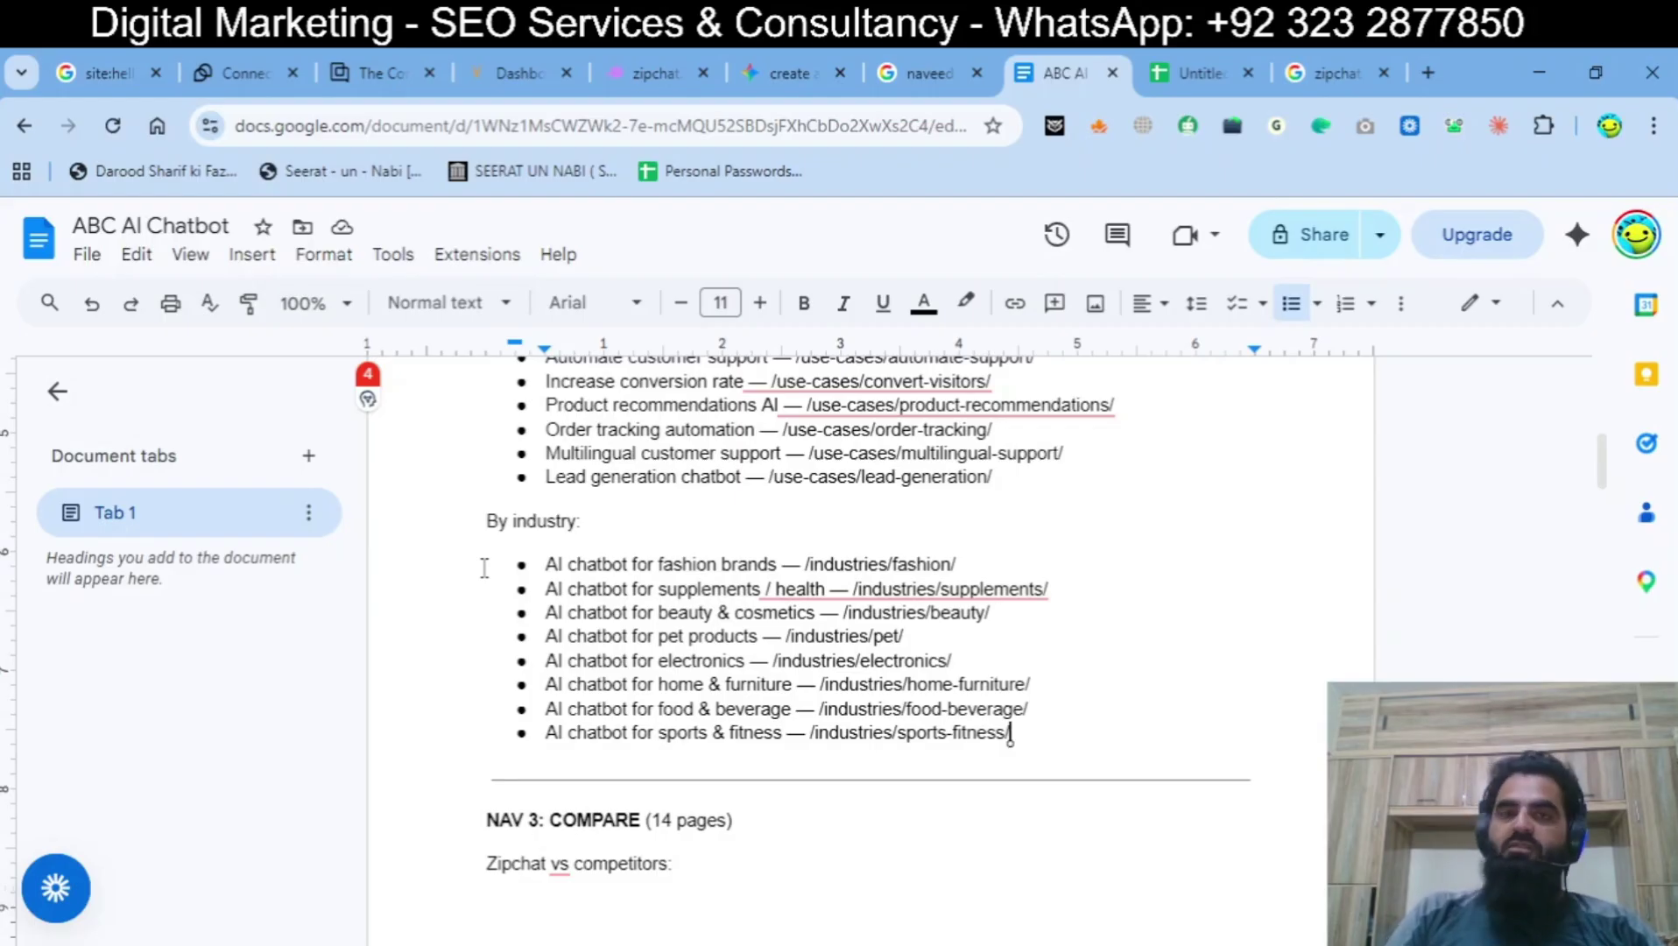
Step: Insert blank lines before the "NAV 3: COMPARE" heading to move it onto the next page with its competitor list
{"action": "scroll", "coordinate": [934, 656], "scroll_direction": "down", "scroll_amount": 3}
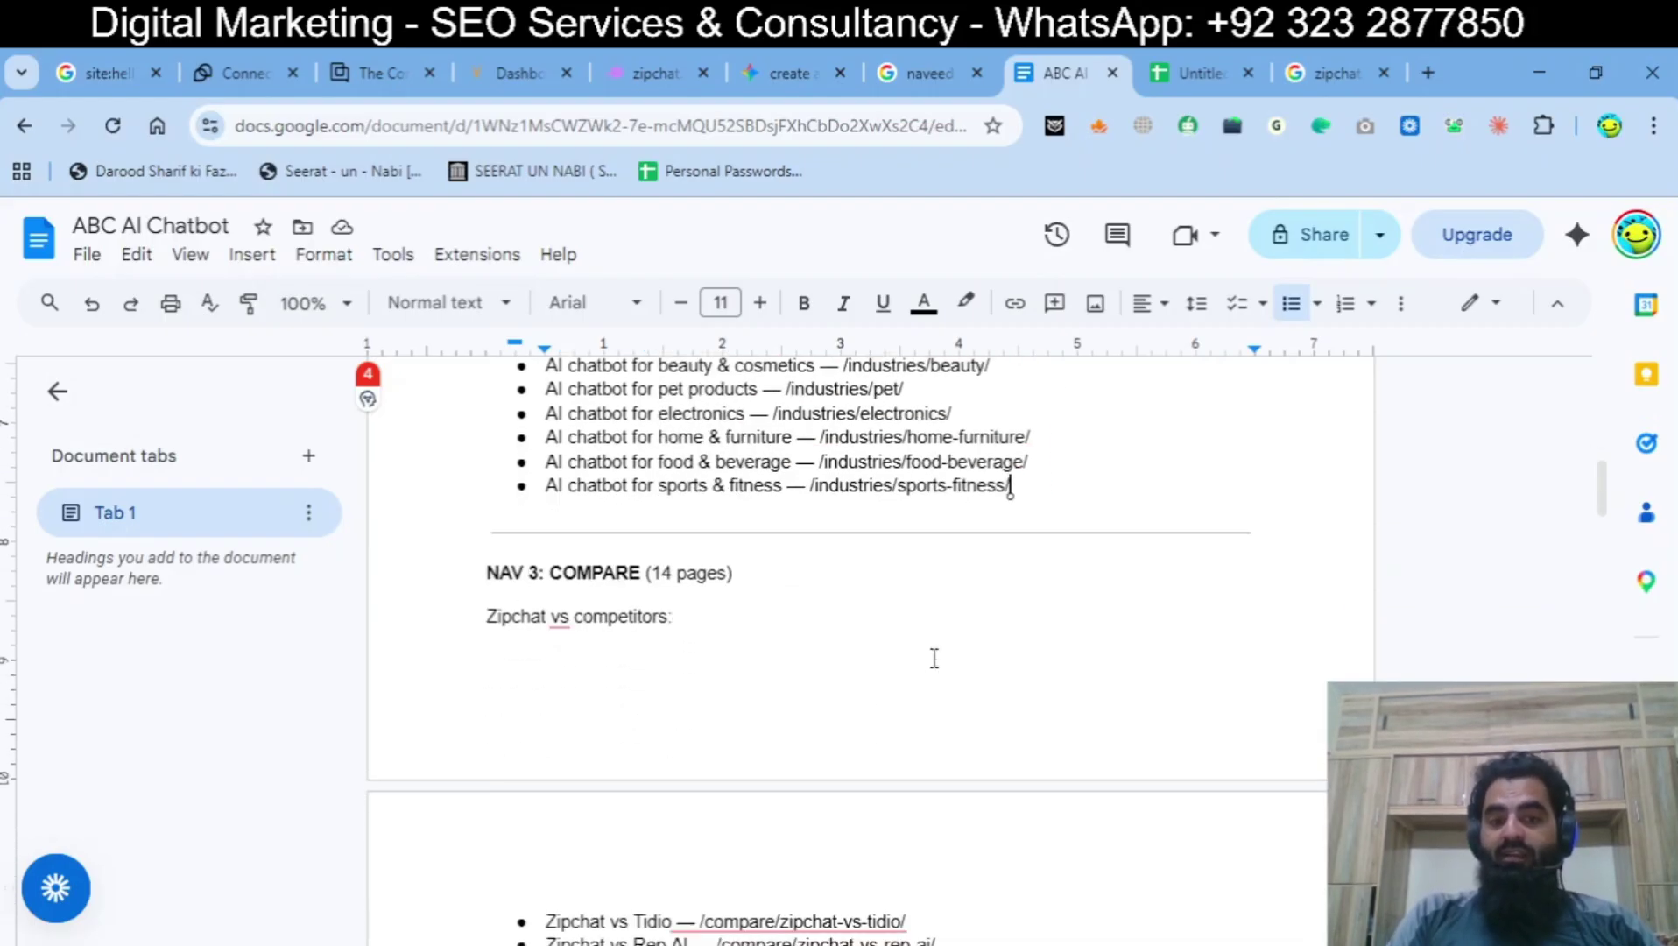
{"action": "left_click", "coordinate": [440, 570]}
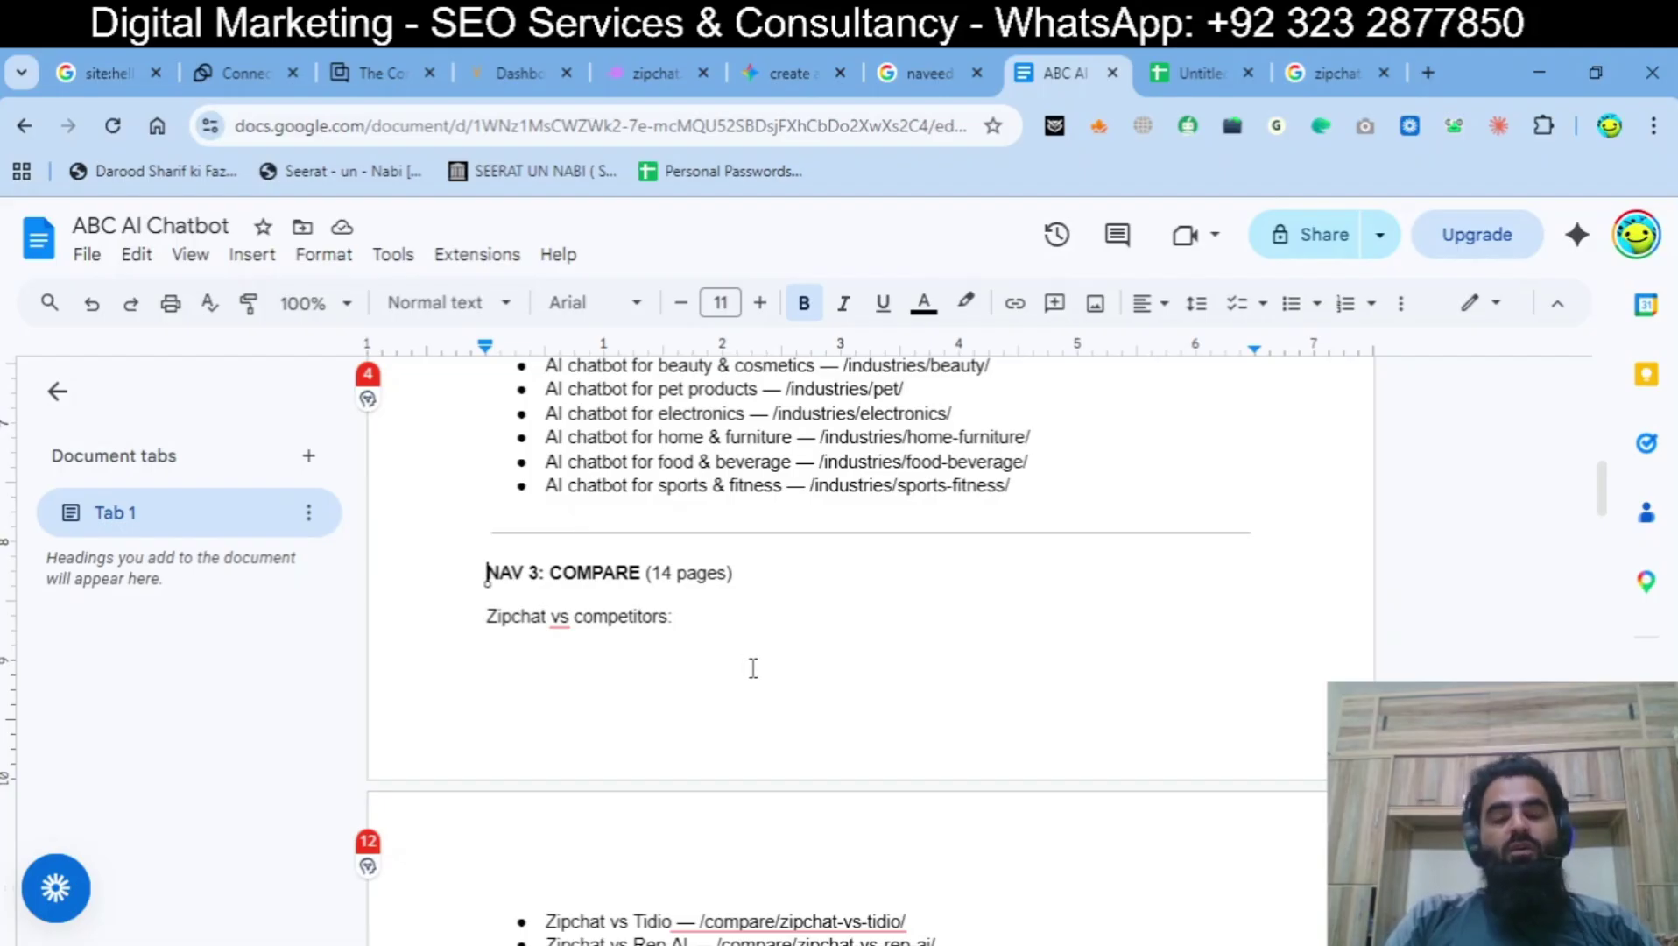
{"action": "scroll", "coordinate": [753, 674], "scroll_direction": "down", "scroll_amount": 1}
{"action": "key", "text": "Return"}
{"action": "key", "text": "Return"}
{"action": "key", "text": "Return"}
{"action": "key", "text": "Return"}
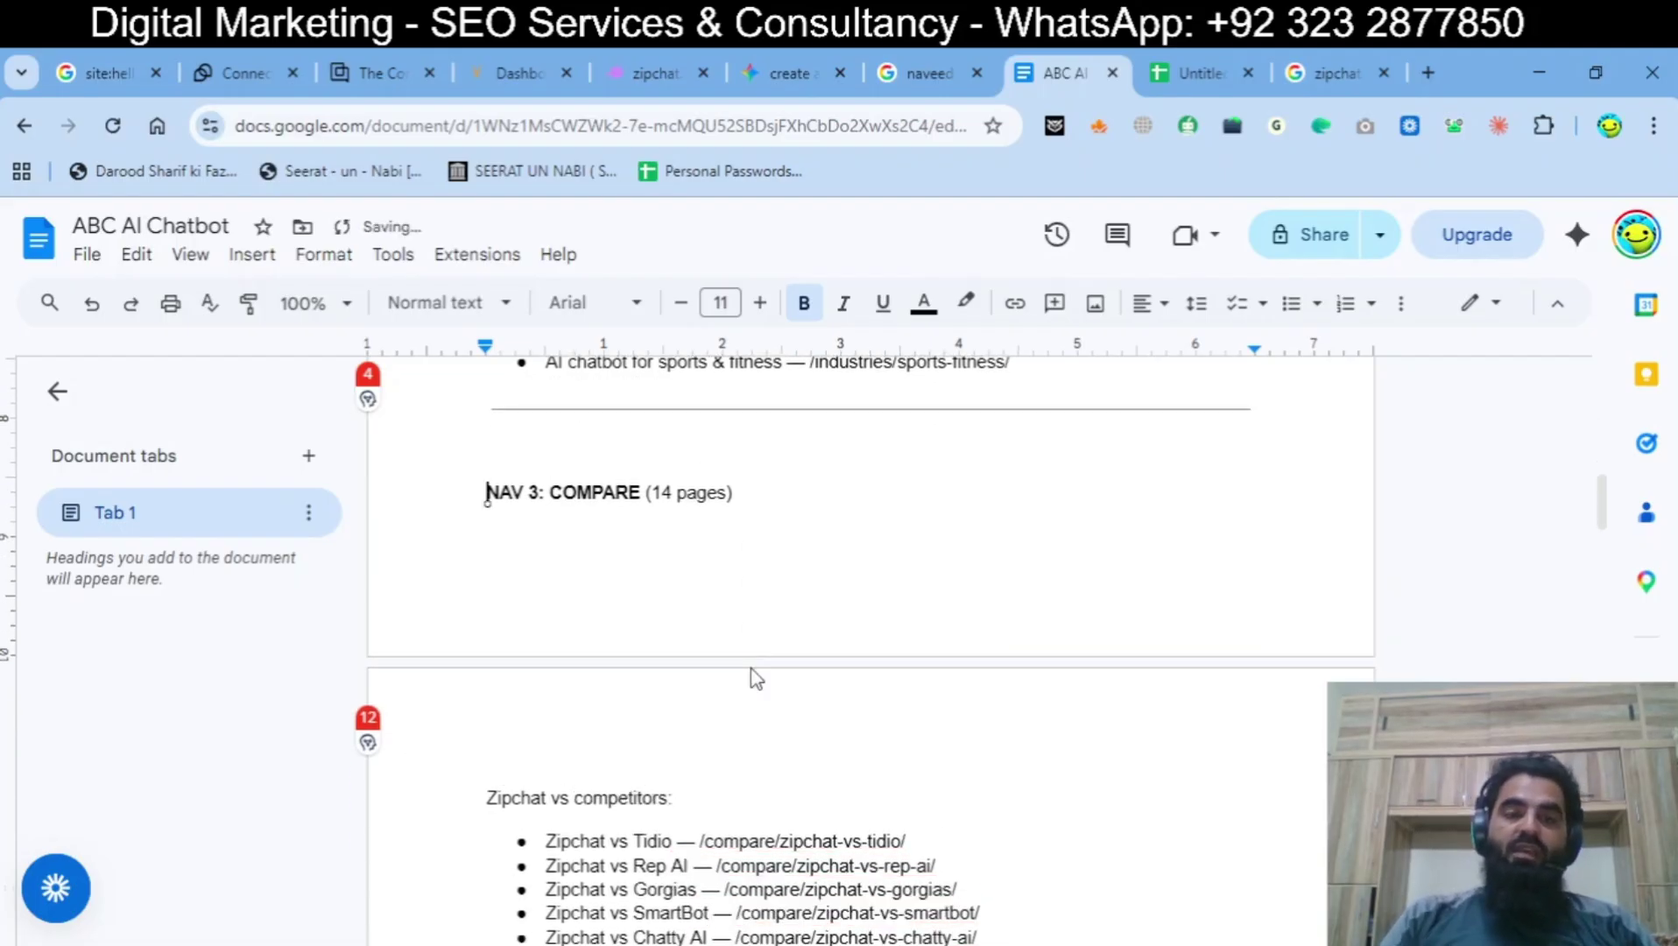
Step: Replace every occurrence of "Zipchat" in the document with "ABCChat"
{"action": "scroll", "coordinate": [753, 667], "scroll_direction": "down", "scroll_amount": 2}
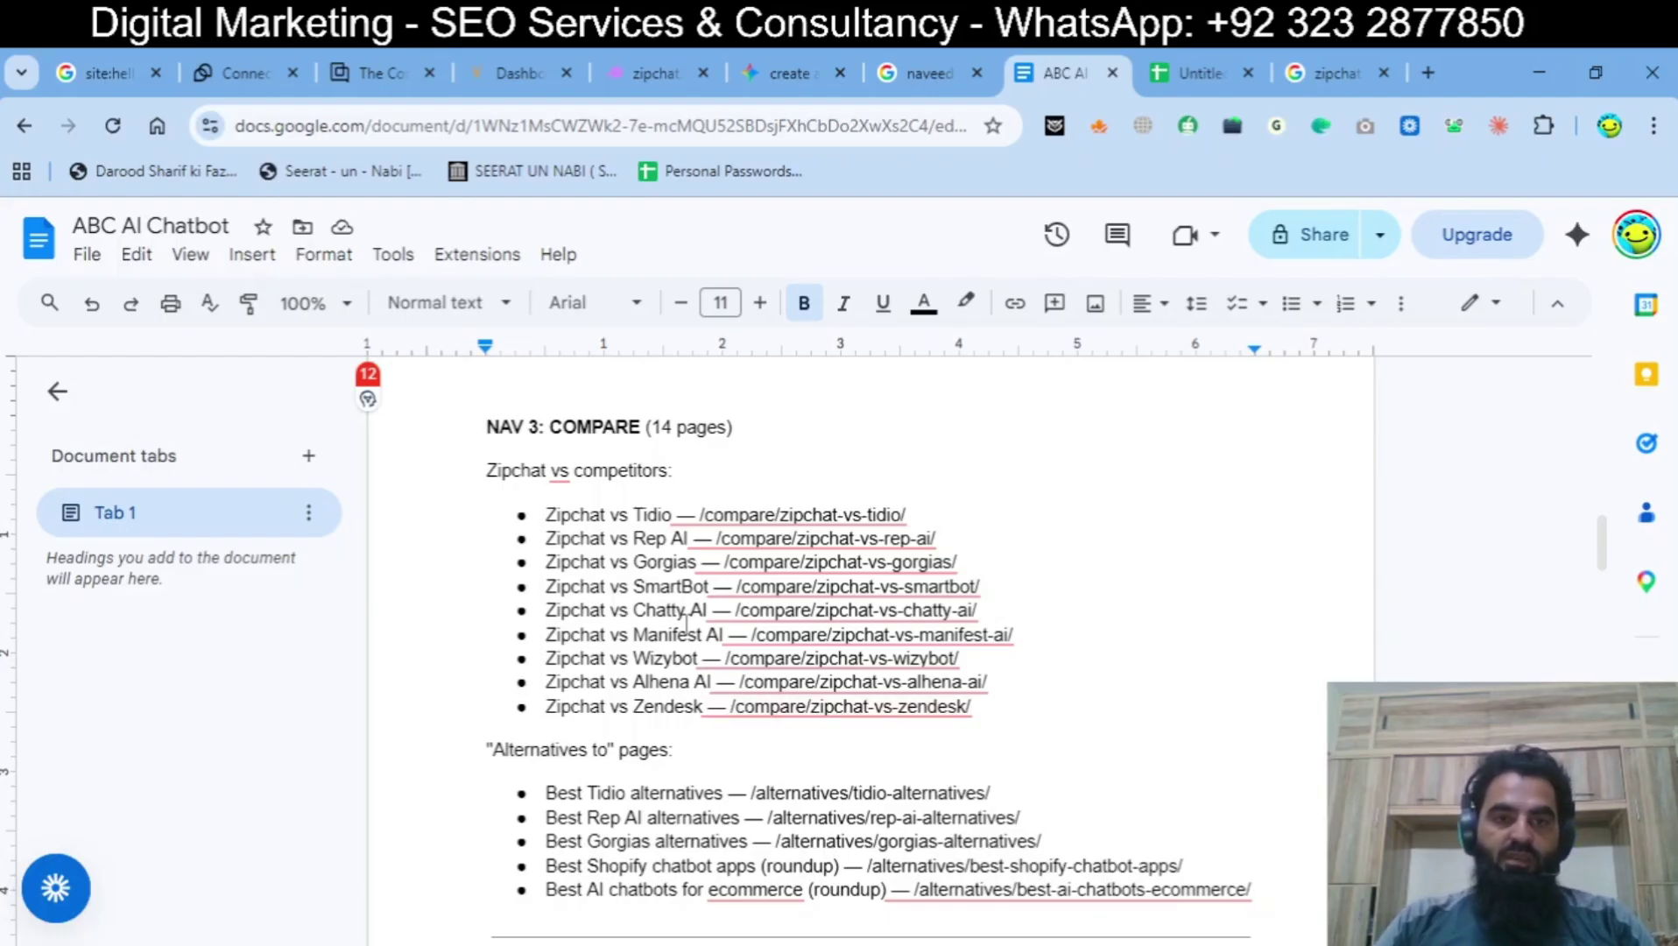
{"action": "double_click", "coordinate": [584, 515]}
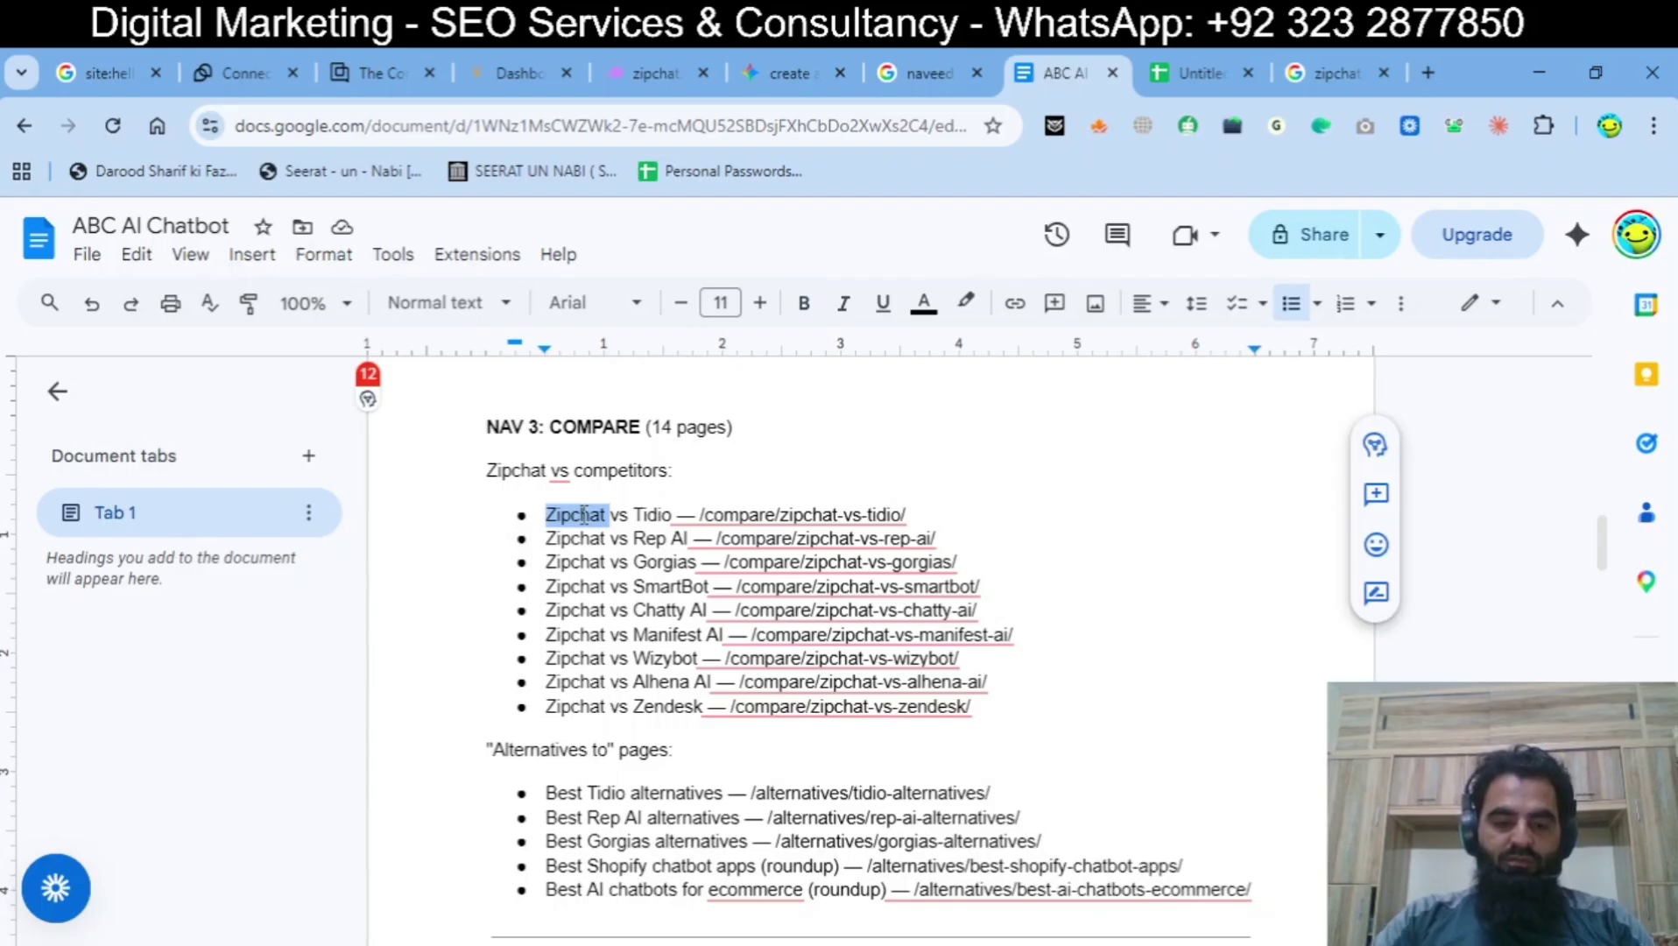
{"action": "key", "text": "ctrl+h"}
{"action": "key", "text": "Tab"}
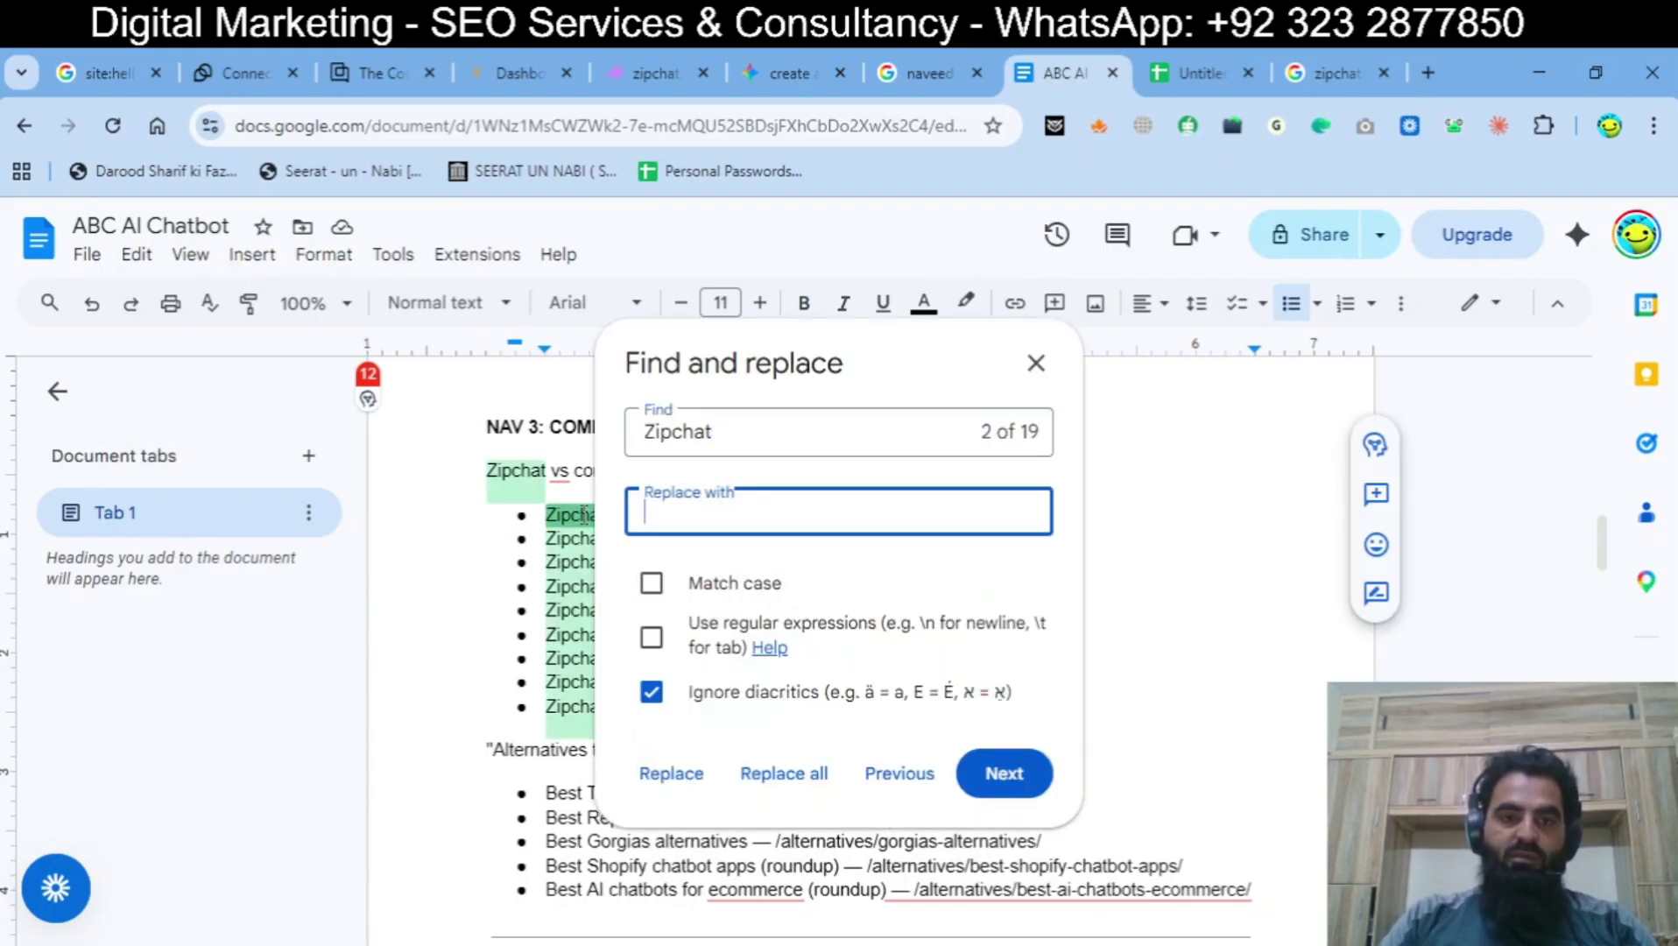
{"action": "type", "text": "ABCC"}
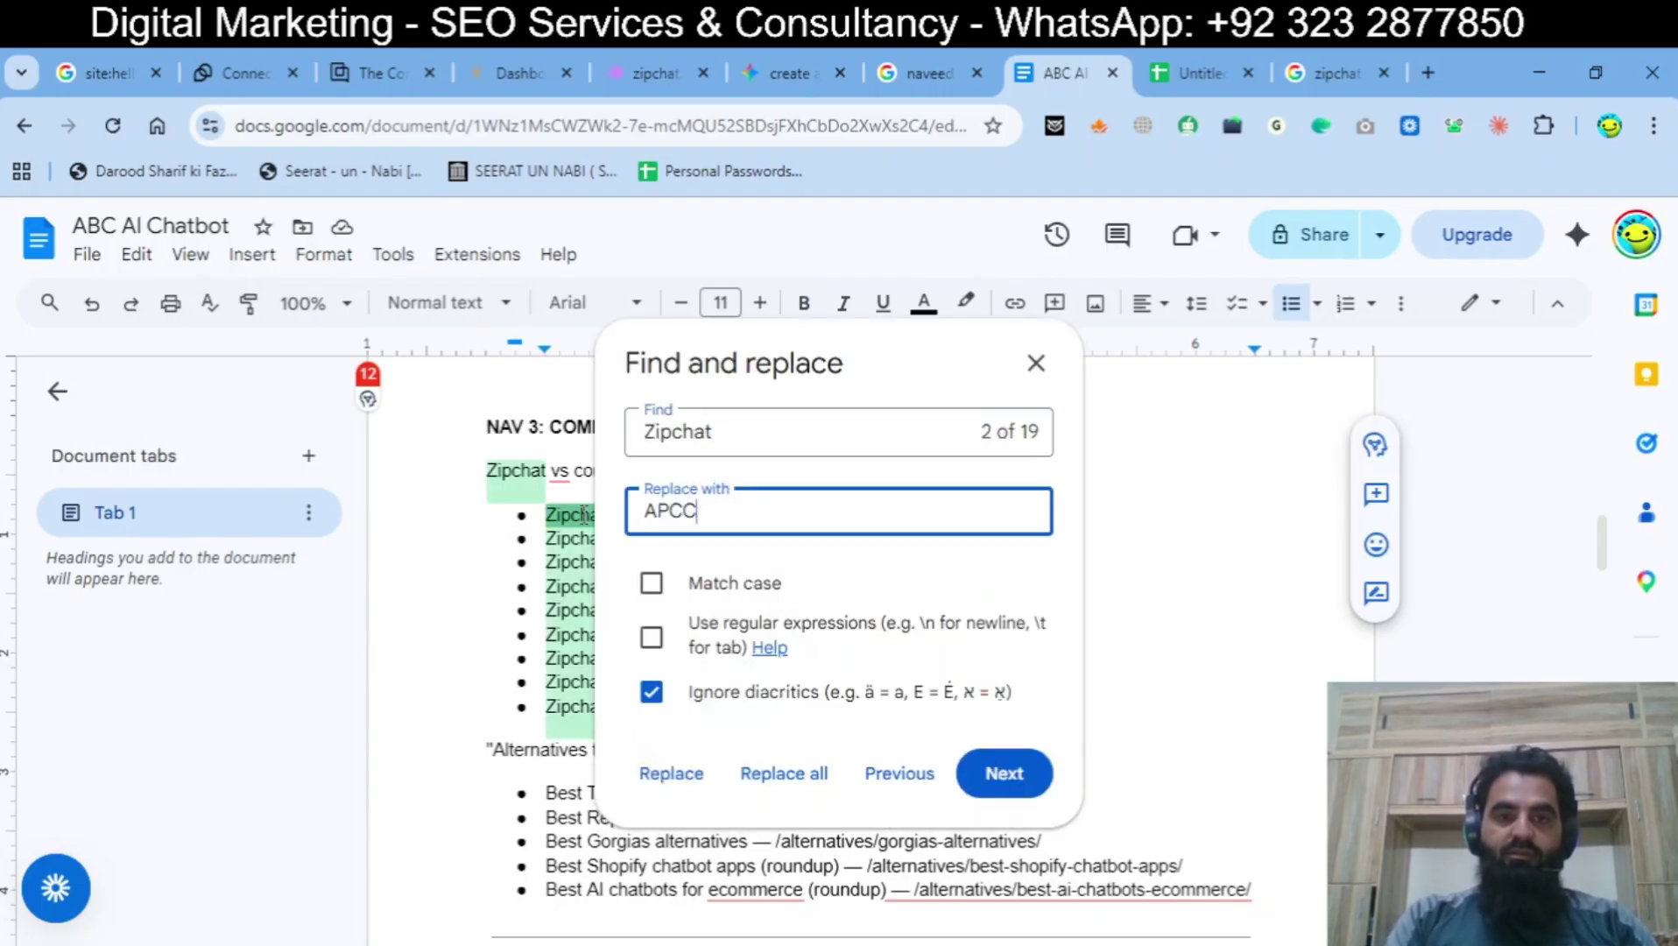
{"action": "key", "text": "BackSpace"}
{"action": "key", "text": "BackSpace"}
{"action": "key", "text": "BackSpace"}
{"action": "type", "text": "BCChat"}
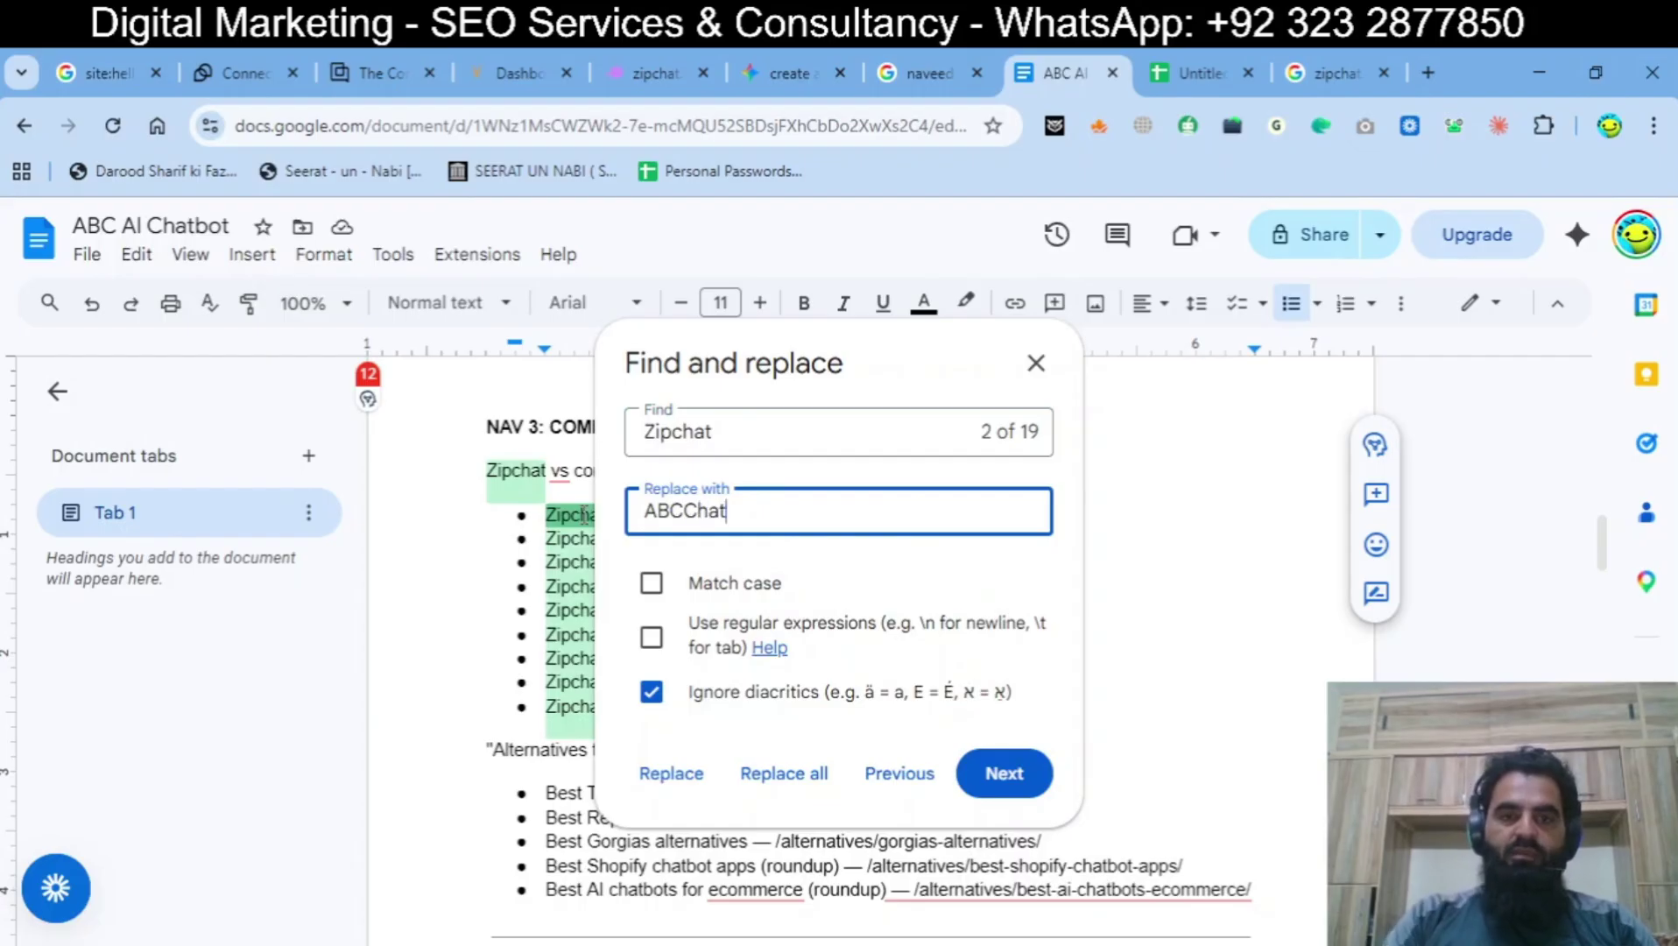
{"action": "key", "text": "BackSpace"}
{"action": "key", "text": "BackSpace"}
{"action": "key", "text": "BackSpace"}
{"action": "key", "text": "BackSpace"}
{"action": "type", "text": "C"}
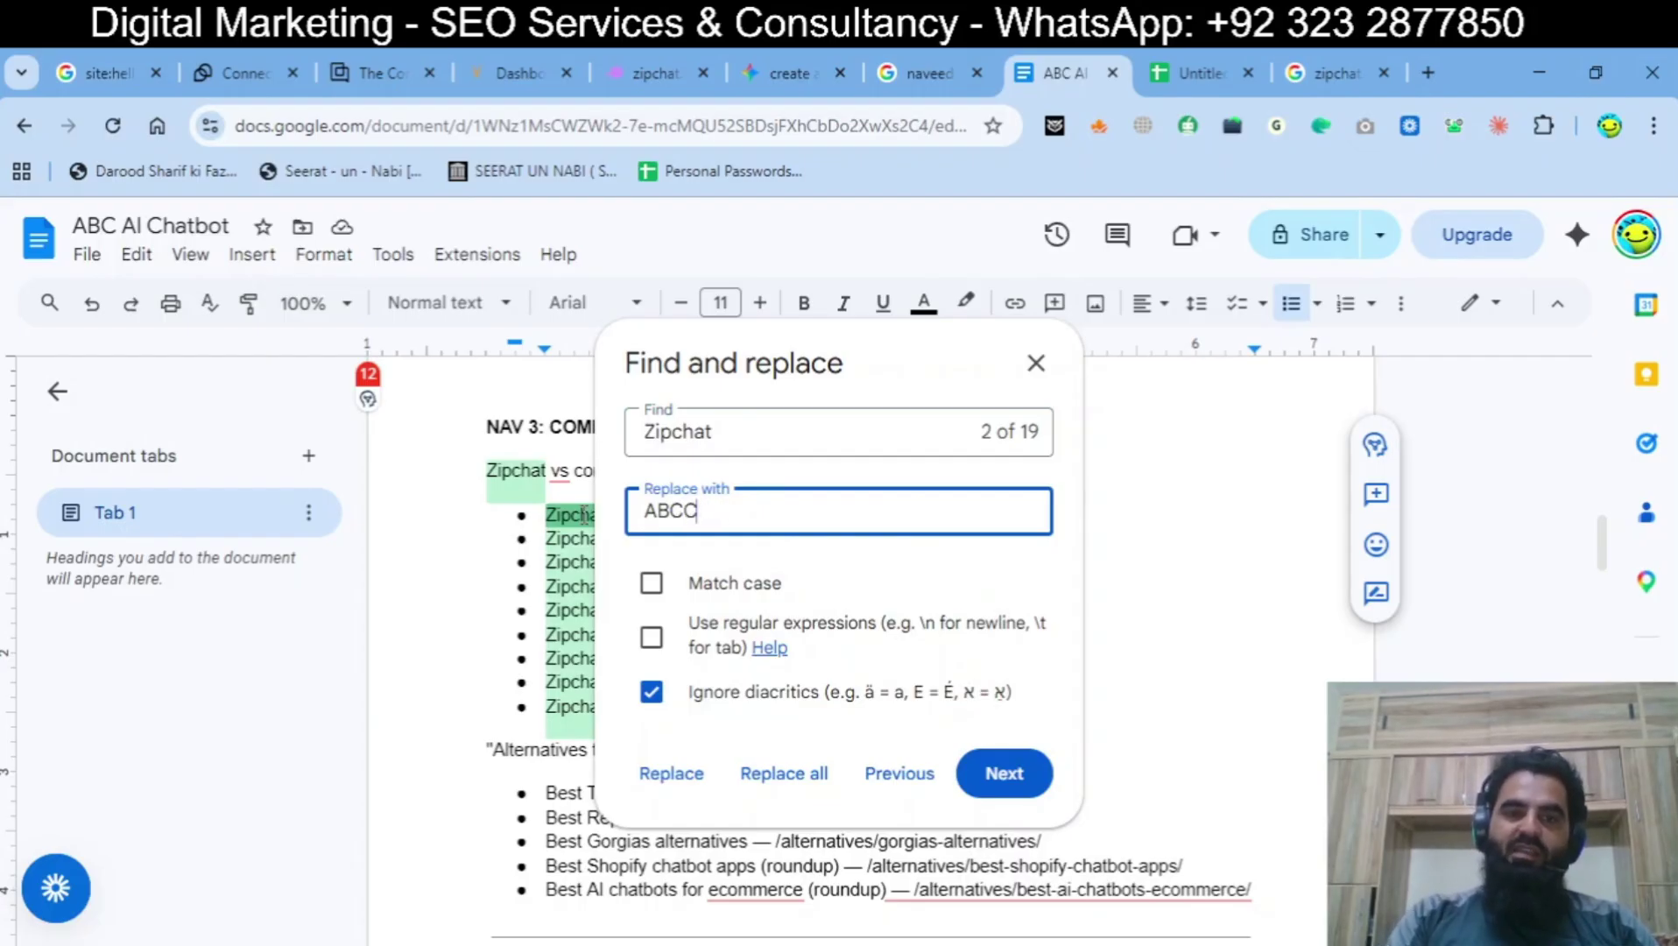
{"action": "type", "text": "hat"}
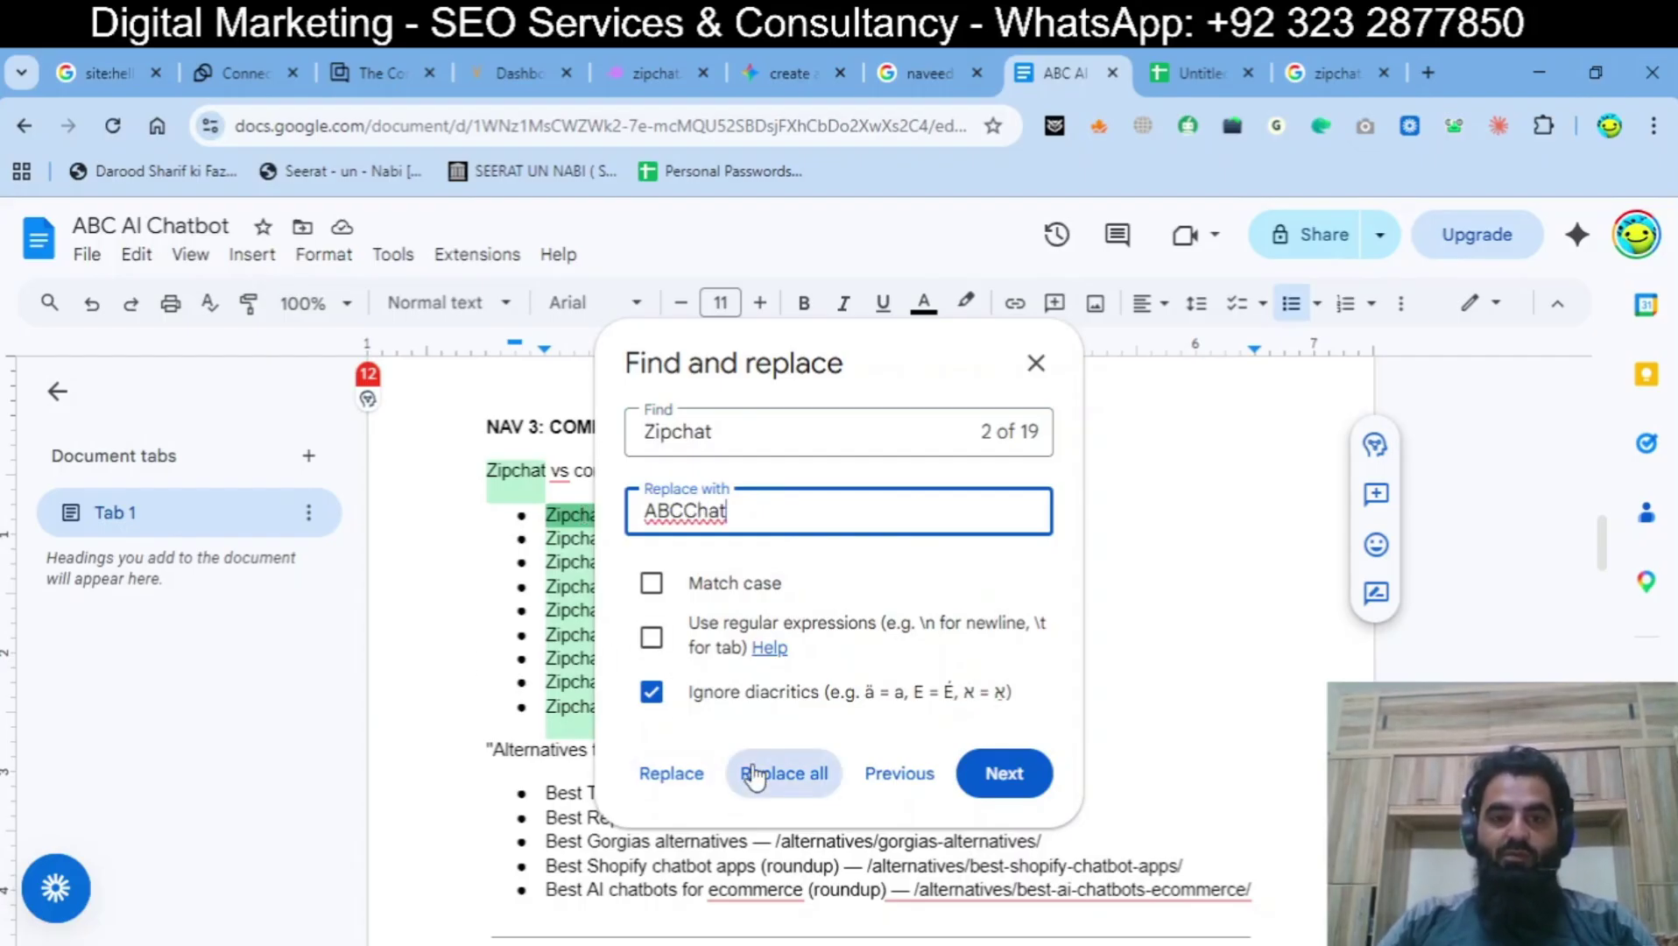
{"action": "left_click", "coordinate": [770, 774]}
{"action": "key", "text": "Escape"}
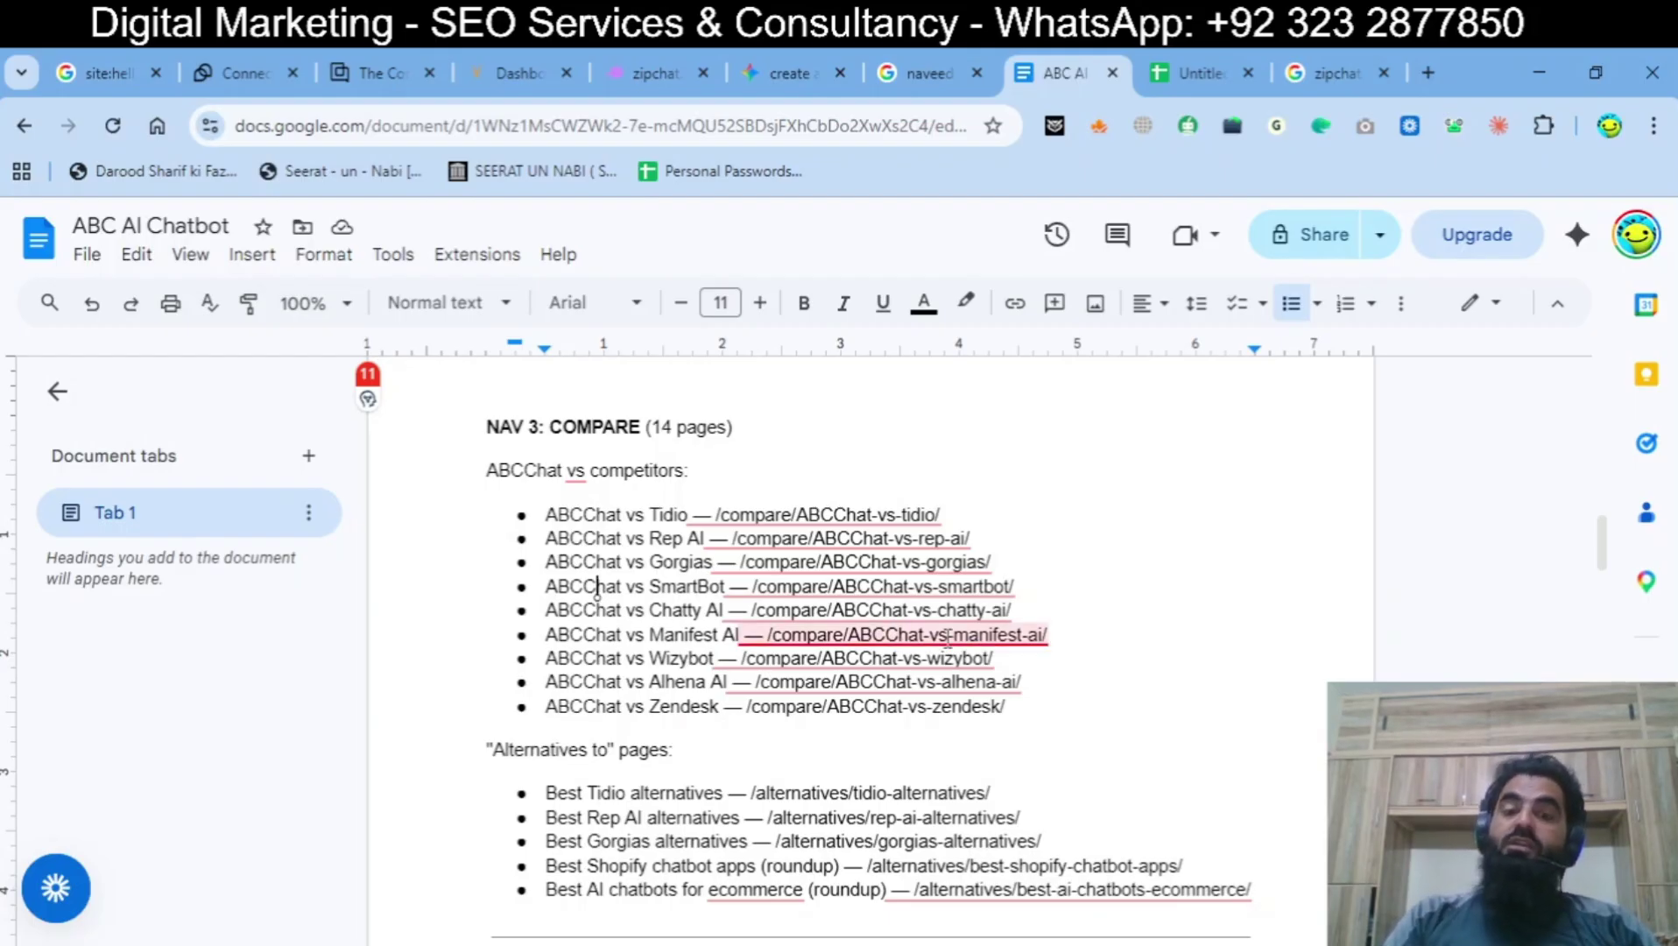
Step: Review the "Alternatives to" pages in the Compare section, from Tidio alternatives to the ecommerce AI chatbots roundup
{"action": "mouse_move", "coordinate": [875, 630]}
{"action": "scroll", "coordinate": [947, 640], "scroll_direction": "down", "scroll_amount": 1}
{"action": "scroll", "coordinate": [947, 640], "scroll_direction": "down", "scroll_amount": 3}
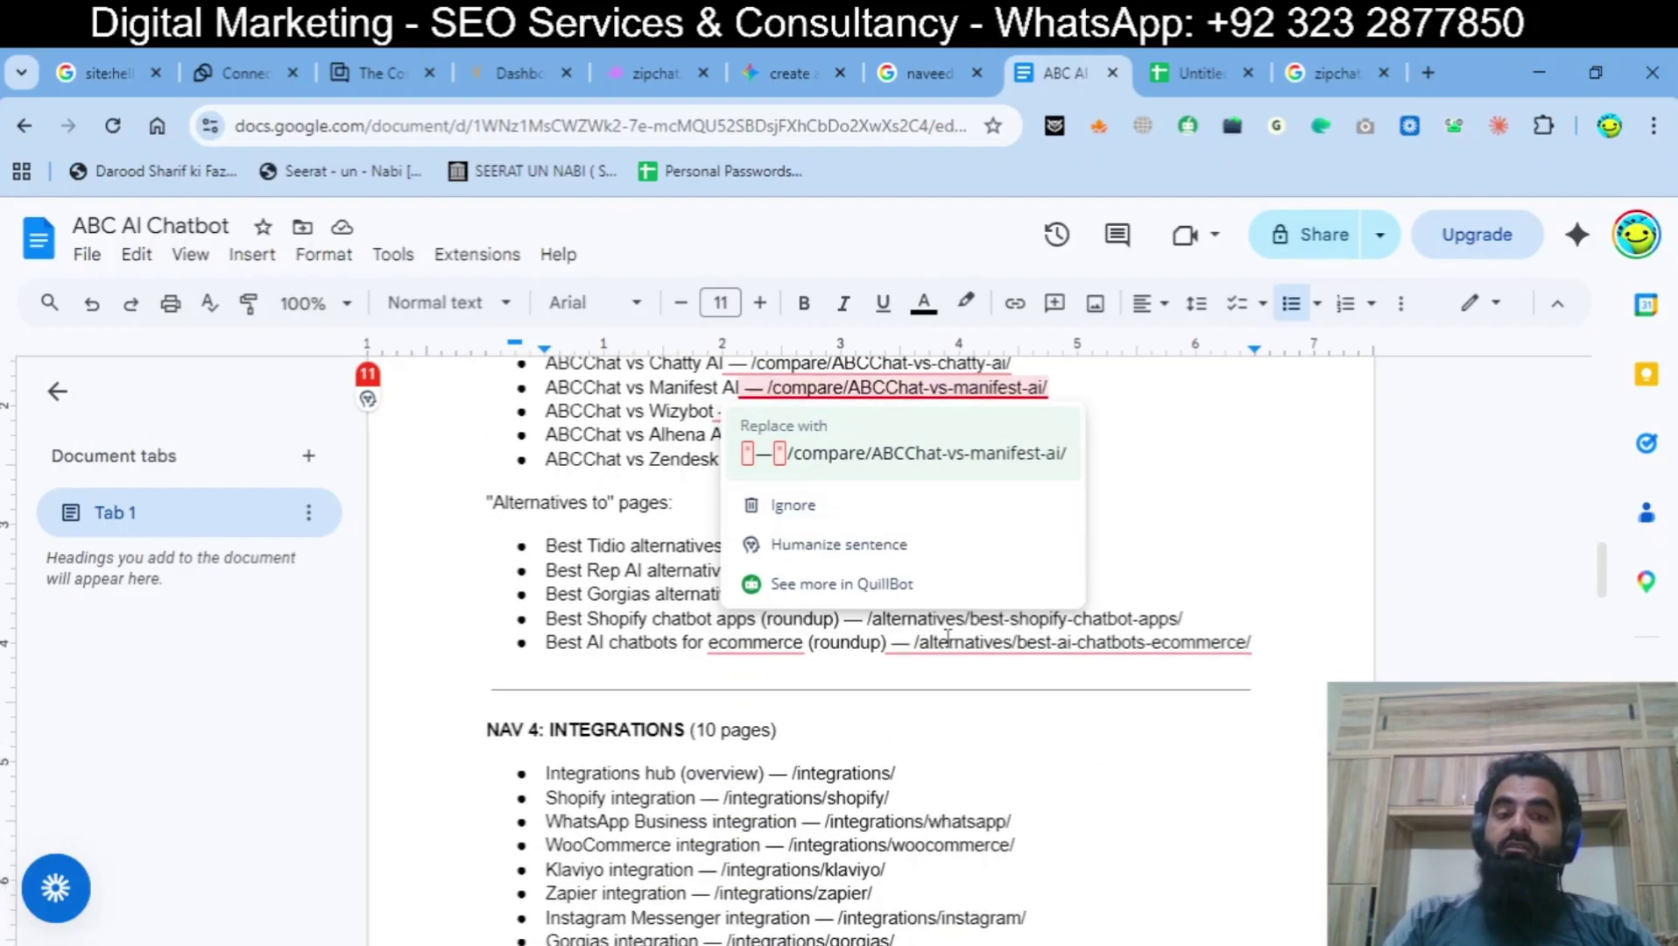
{"action": "left_click", "coordinate": [1273, 650]}
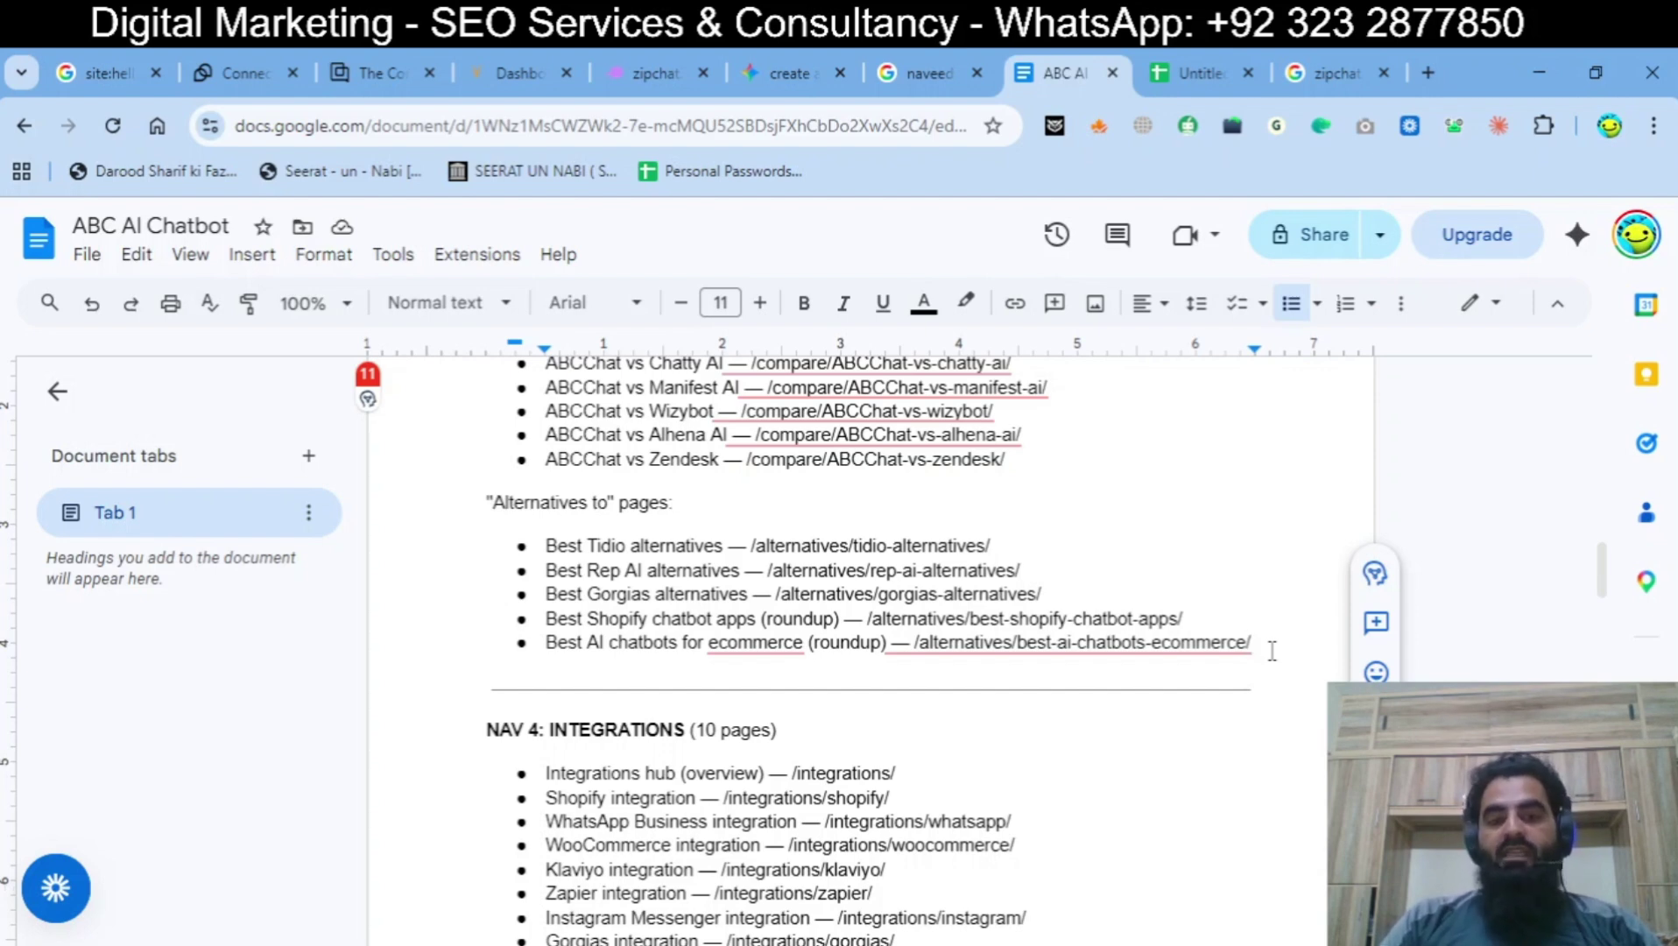
{"action": "key", "text": "Down"}
{"action": "key", "text": "Down"}
{"action": "key", "text": "Down"}
{"action": "key", "text": "Down"}
{"action": "key", "text": "Down"}
{"action": "key", "text": "Down"}
{"action": "key", "text": "Down"}
{"action": "key", "text": "Down"}
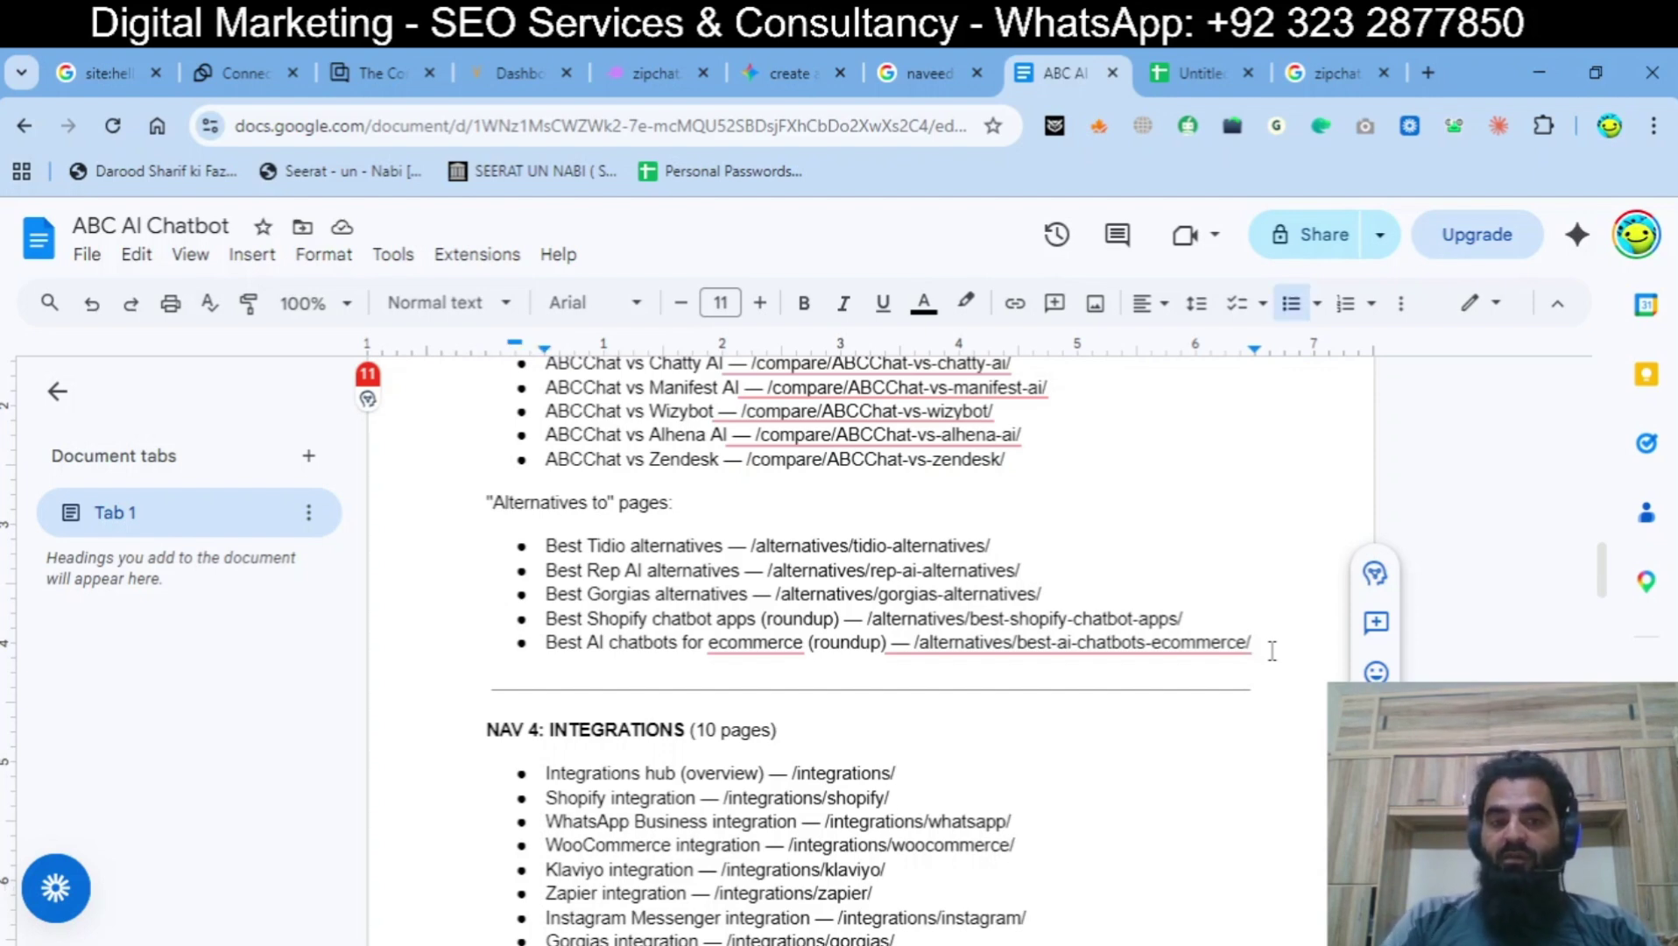
Step: Examine the pages under "NAV 4: INTEGRATIONS", from the integrations hub to the Magento integration
{"action": "scroll", "coordinate": [1272, 651], "scroll_direction": "down", "scroll_amount": 4}
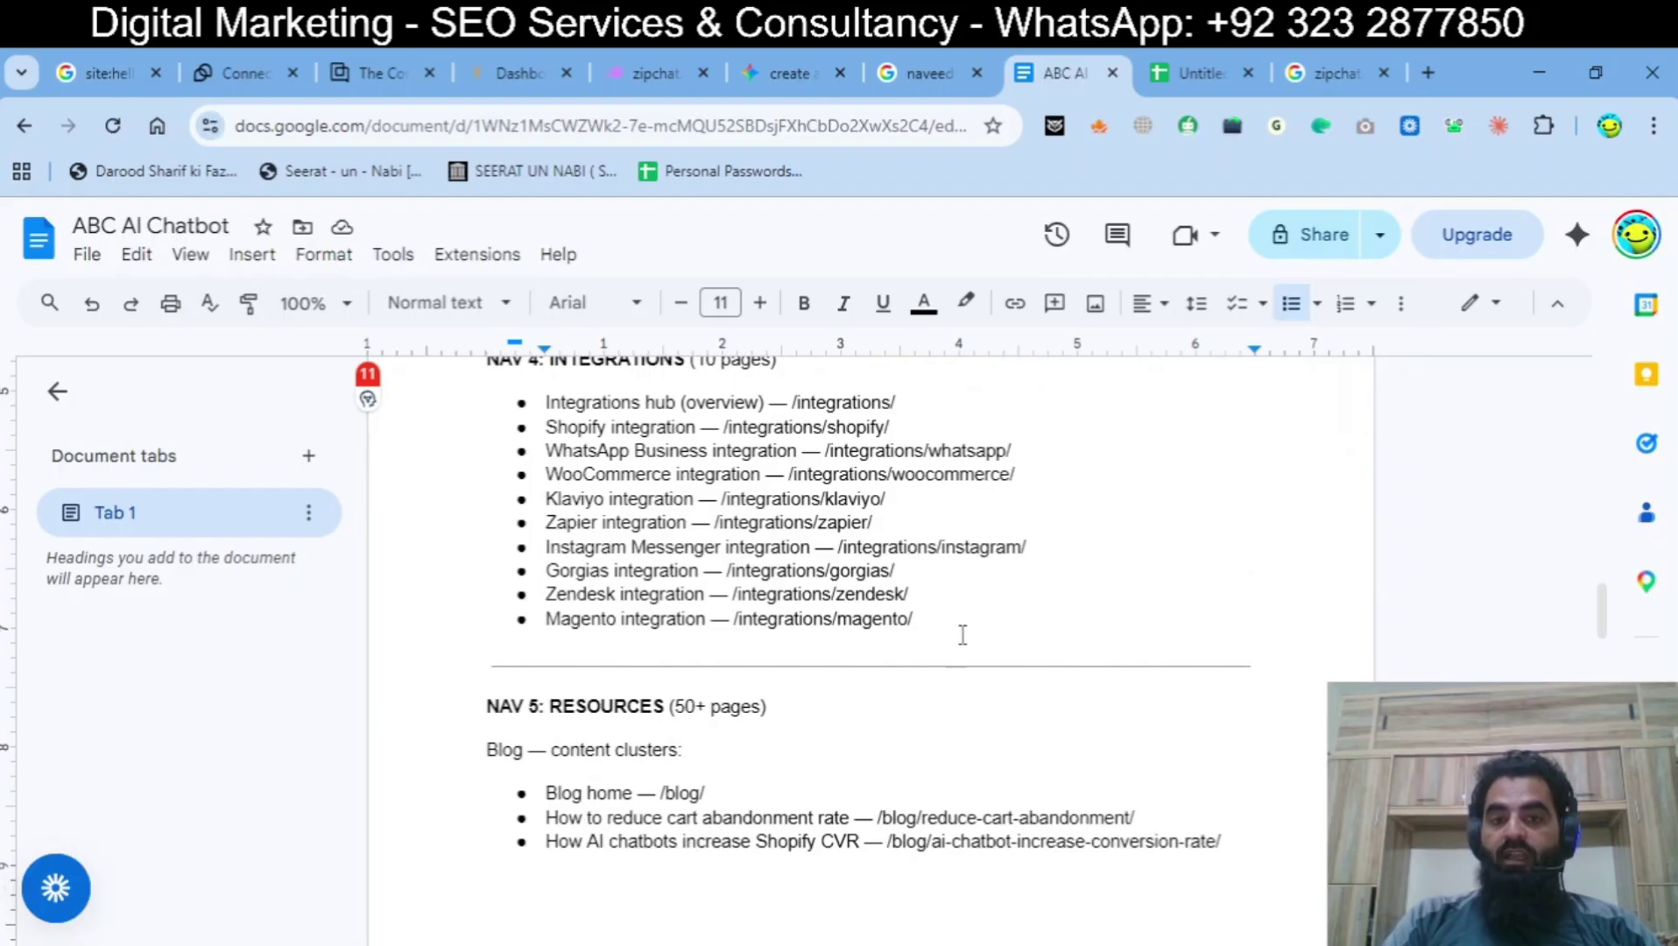
{"action": "left_click", "coordinate": [957, 625]}
{"action": "key", "text": "Down"}
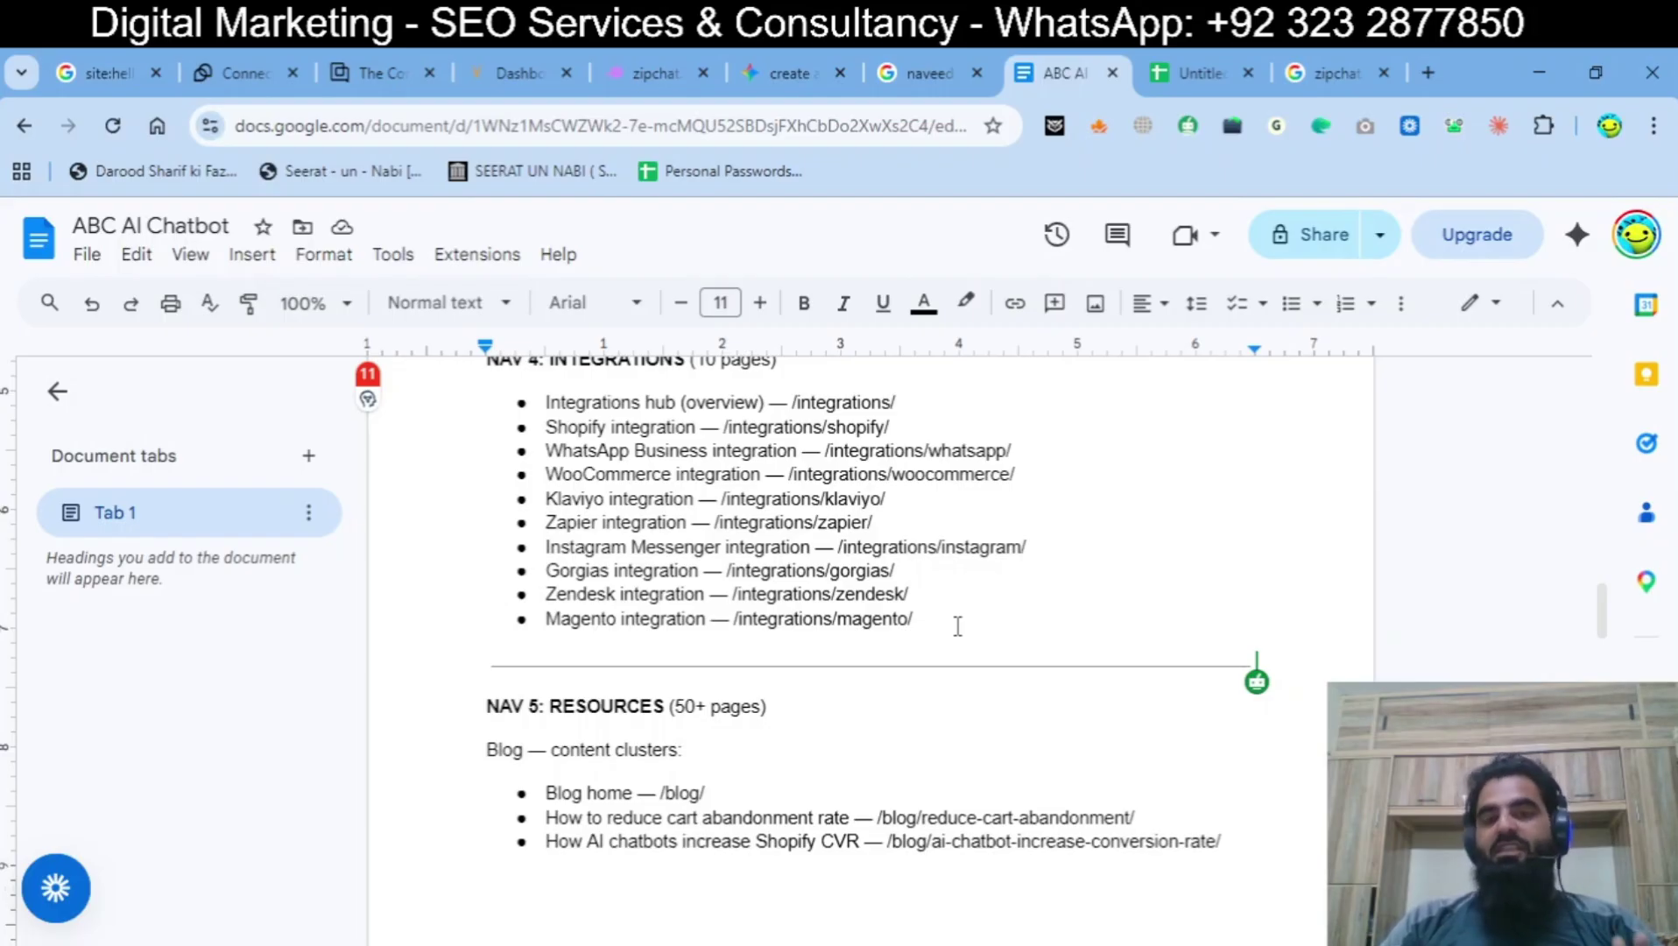
{"action": "left_click", "coordinate": [957, 625]}
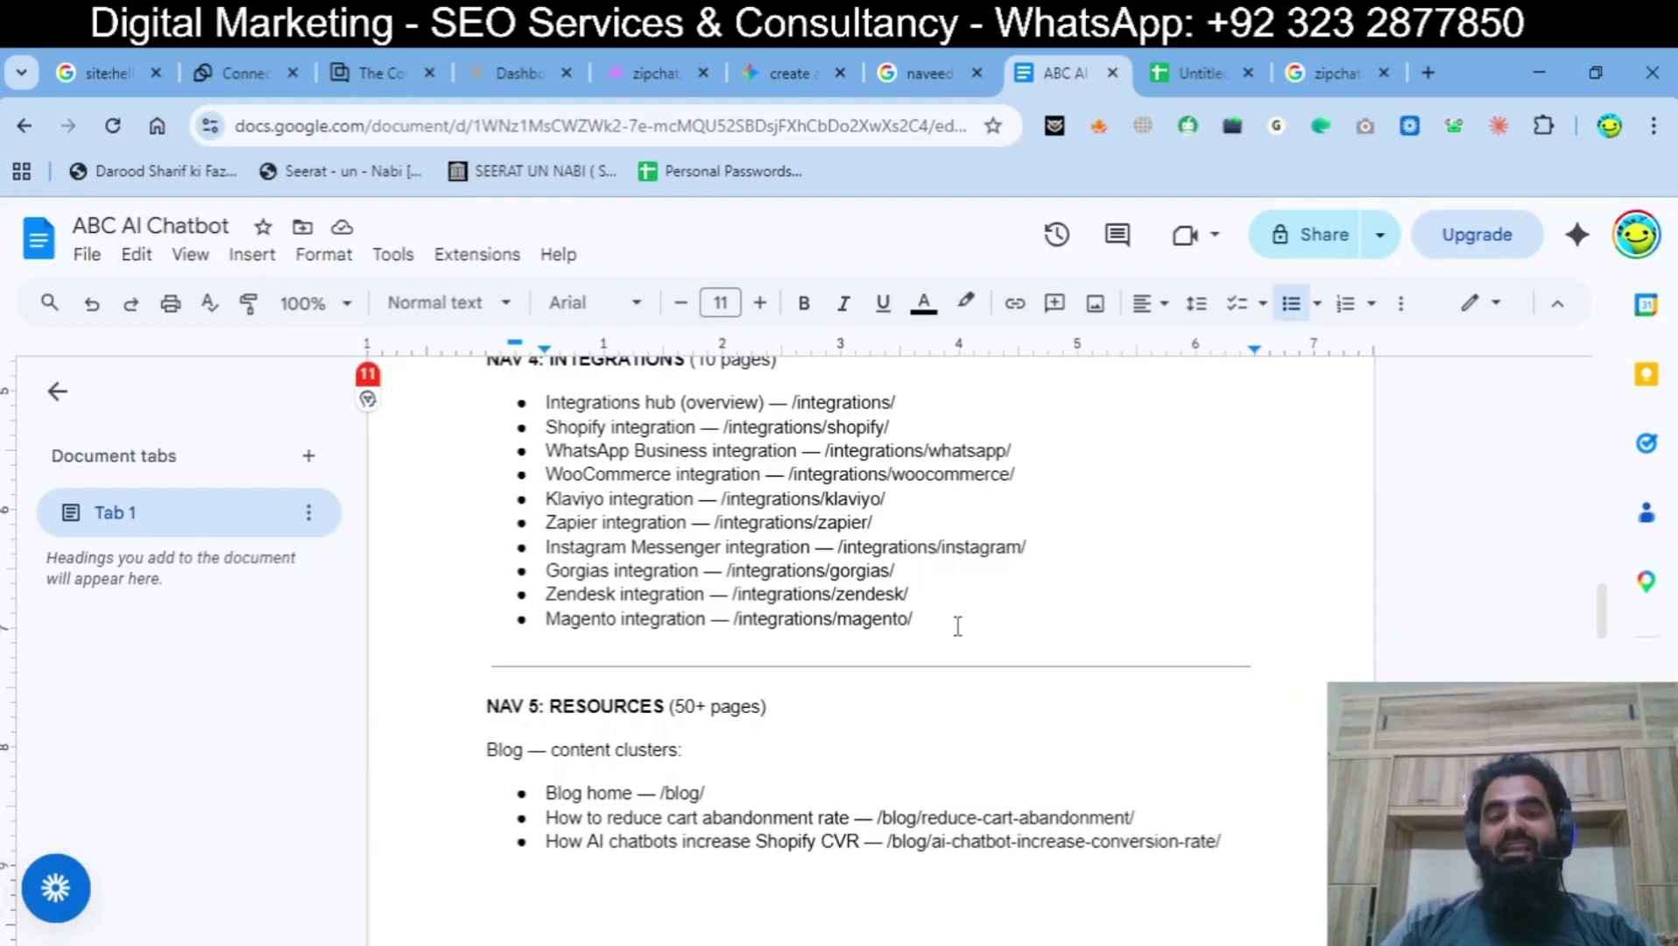
{"action": "key", "text": "Up"}
{"action": "key", "text": "Up"}
{"action": "key", "text": "Up"}
{"action": "key", "text": "Up"}
{"action": "key", "text": "Up"}
{"action": "key", "text": "Up"}
{"action": "key", "text": "Up"}
{"action": "key", "text": "Up"}
{"action": "key", "text": "Up"}
{"action": "key", "text": "Up"}
{"action": "key", "text": "Down"}
{"action": "key", "text": "Down"}
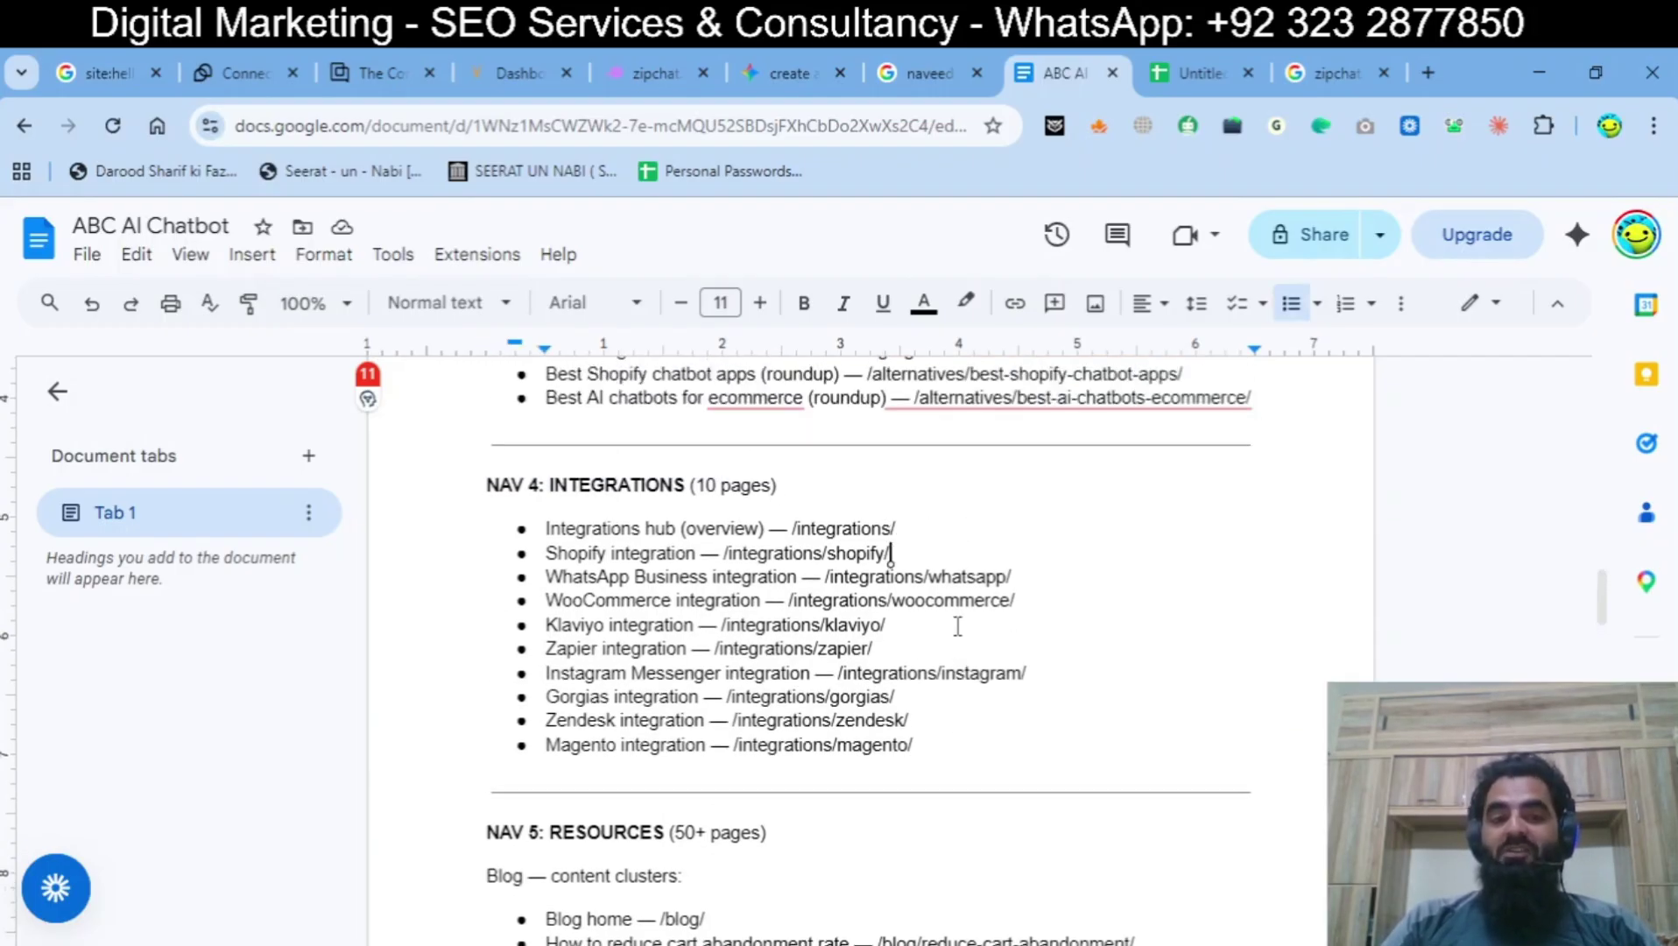
{"action": "key", "text": "Down"}
{"action": "key", "text": "Home"}
{"action": "key", "text": "Down"}
{"action": "key", "text": "Down"}
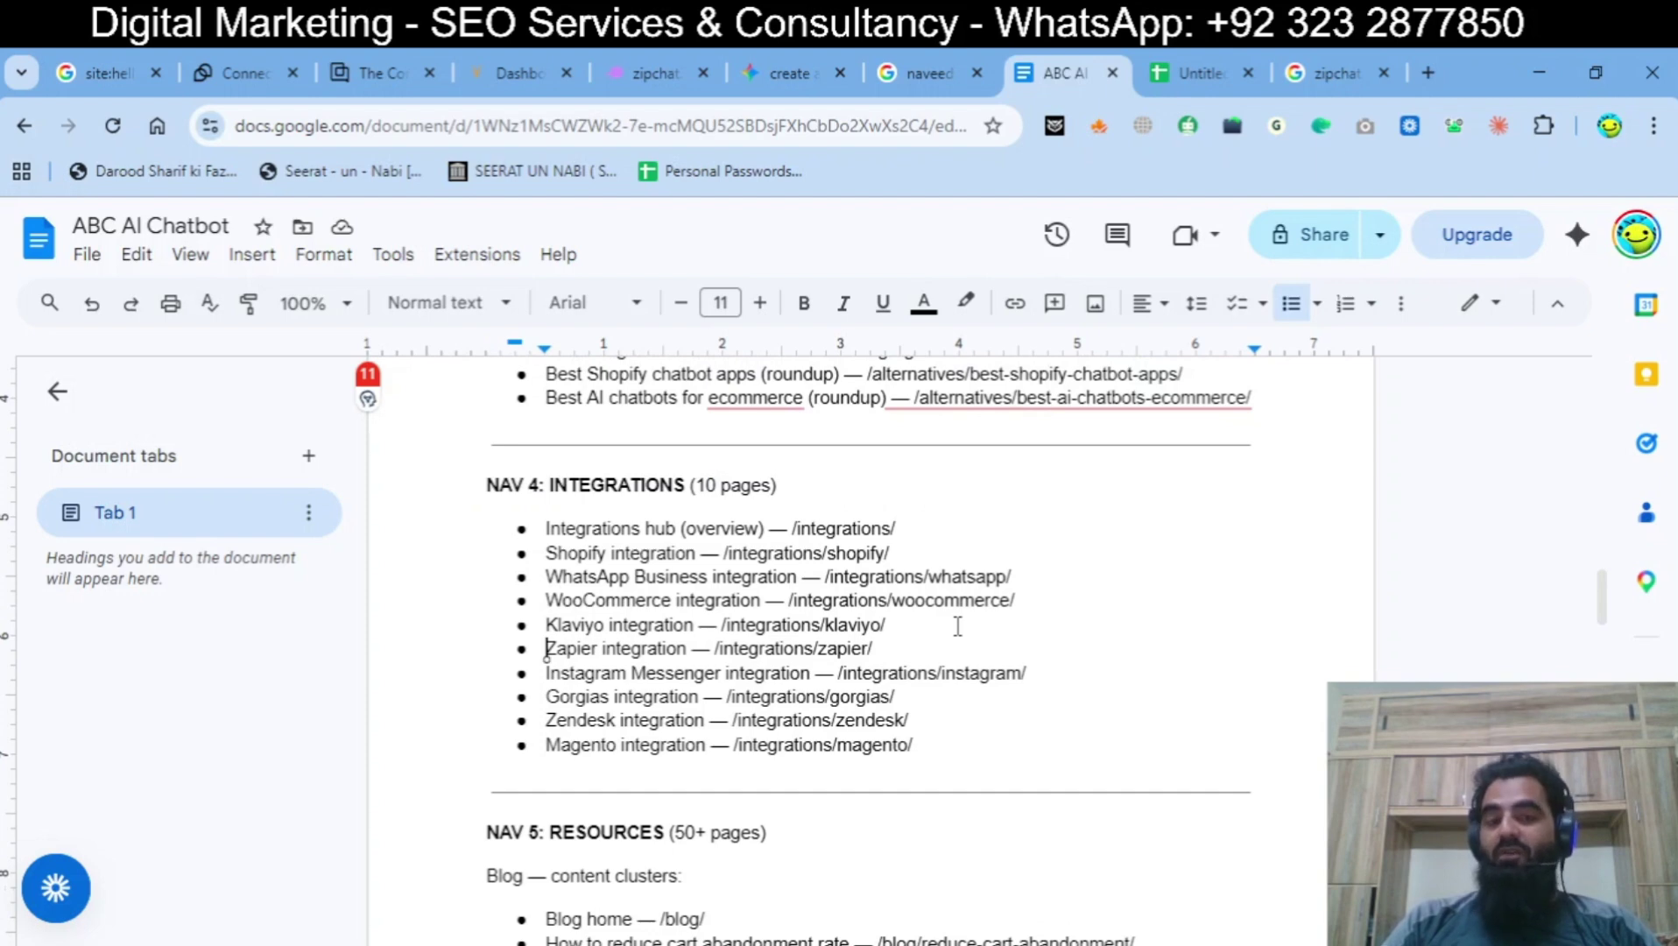
{"action": "key", "text": "Down"}
{"action": "key", "text": "Down"}
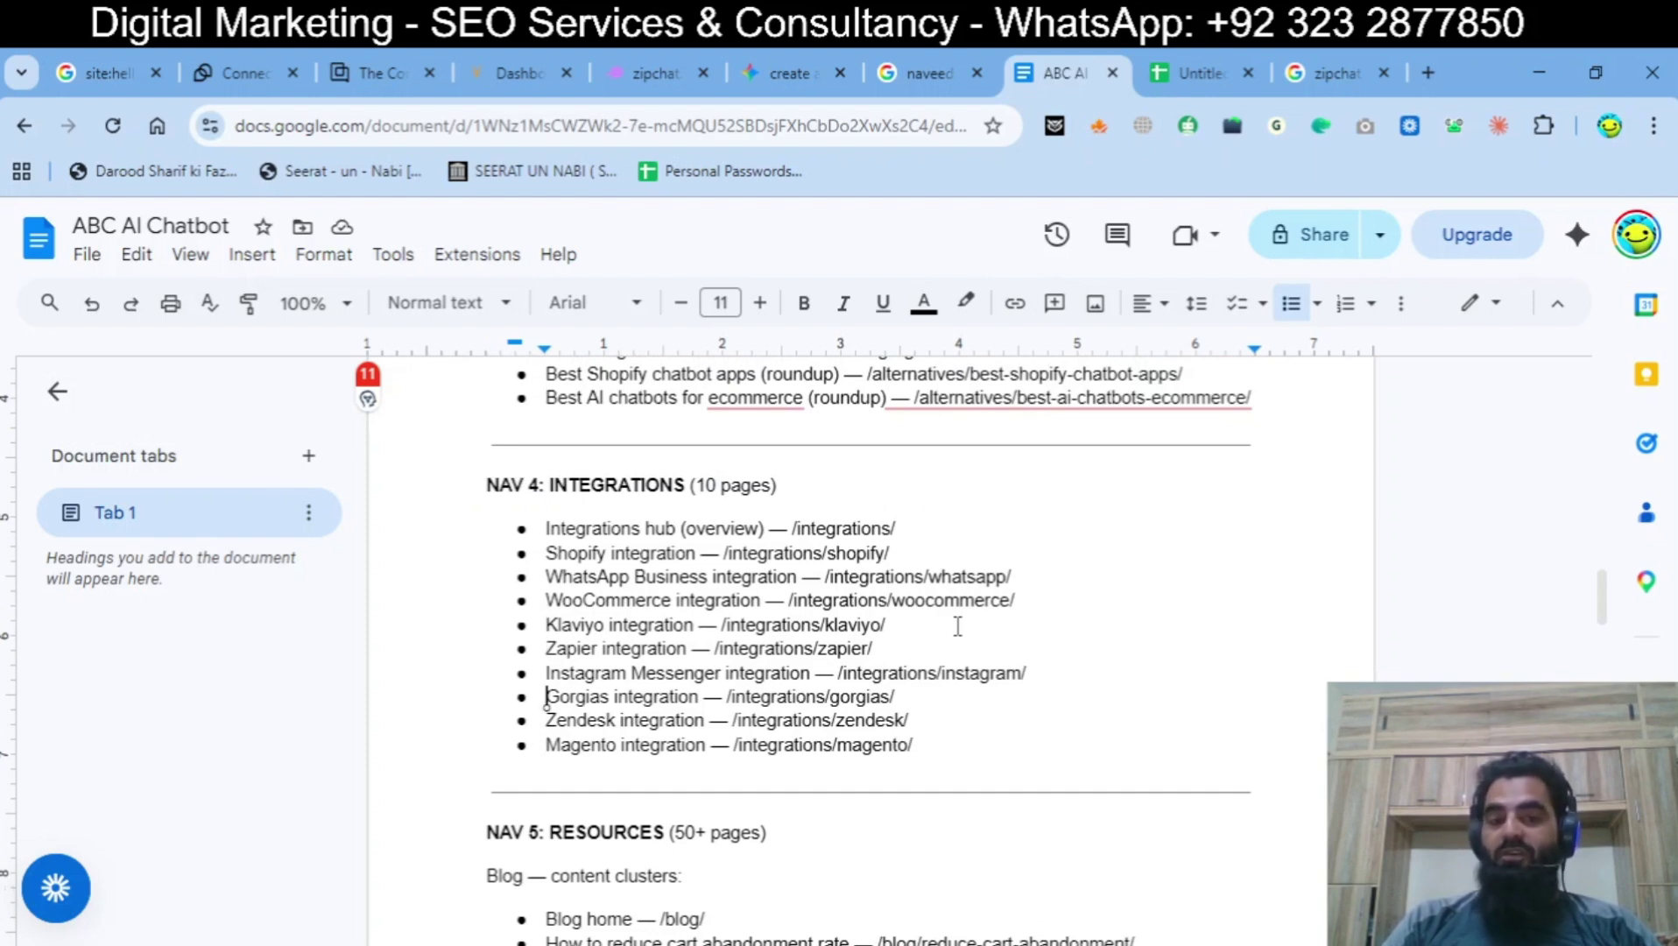
{"action": "key", "text": "Down"}
{"action": "key", "text": "Down"}
Step: Review the "NAV 5: RESOURCES" section and its blog content clusters, going back and forth across the page break
{"action": "key", "text": "Down"}
{"action": "key", "text": "Down"}
{"action": "key", "text": "Down"}
{"action": "key", "text": "Down"}
{"action": "key", "text": "Down"}
{"action": "key", "text": "Down"}
{"action": "key", "text": "Down"}
{"action": "key", "text": "Down"}
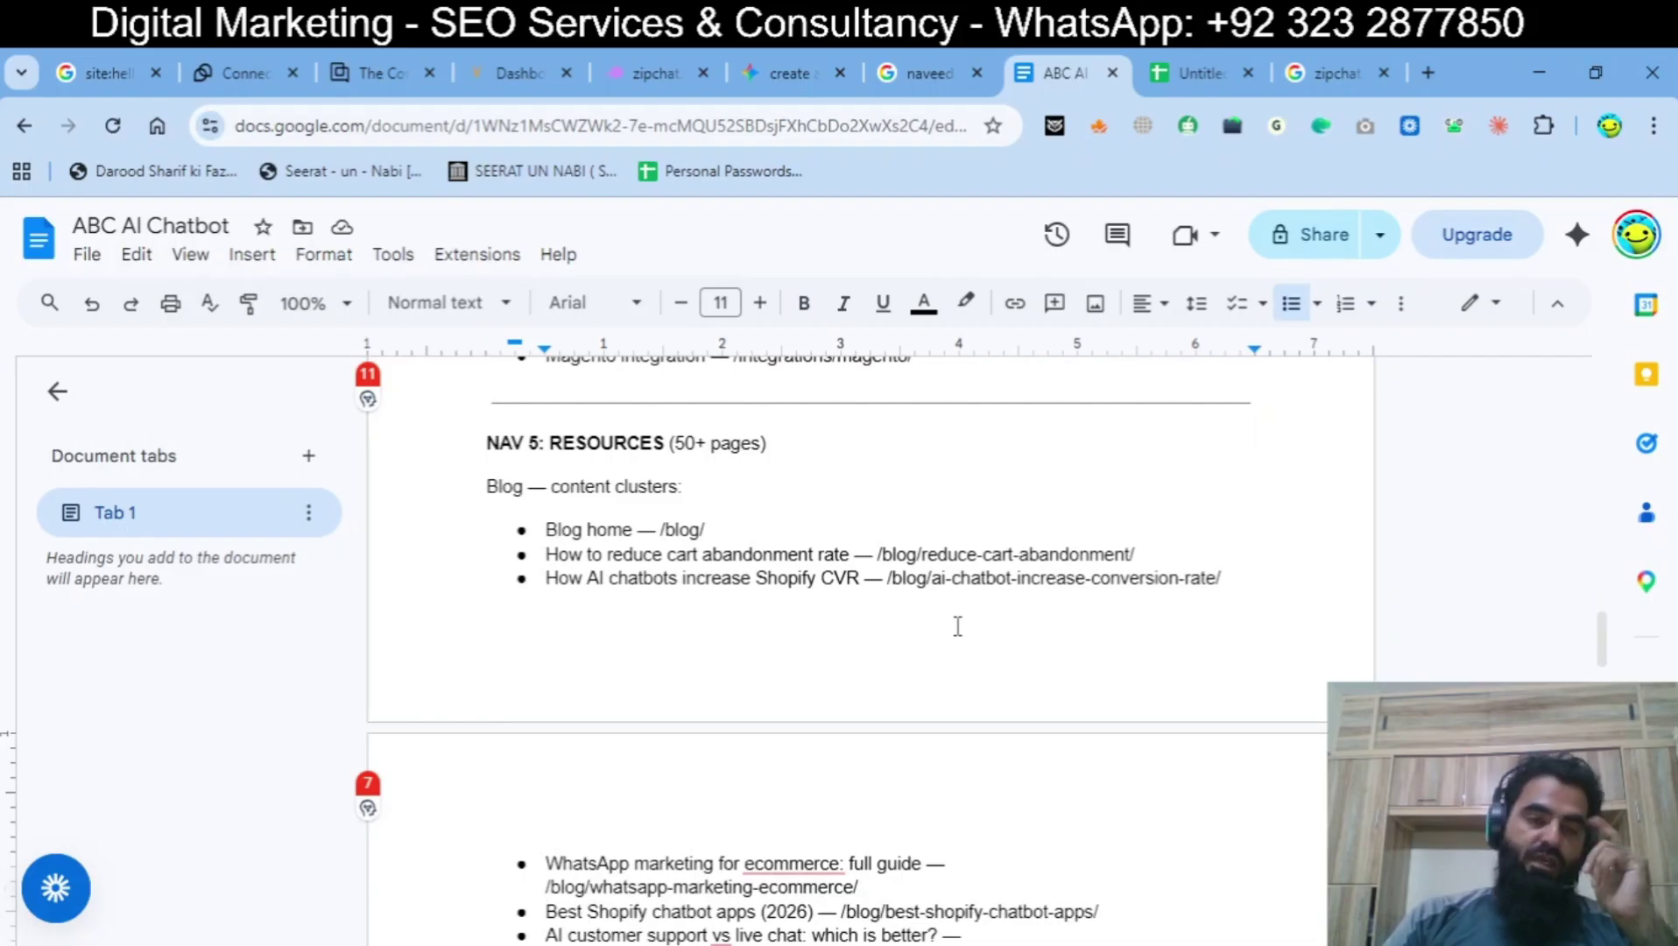
{"action": "key", "text": "Down"}
{"action": "key", "text": "Down"}
{"action": "key", "text": "Down"}
{"action": "key", "text": "Down"}
{"action": "key", "text": "Up"}
{"action": "key", "text": "Up"}
{"action": "key", "text": "Up"}
{"action": "key", "text": "Up"}
{"action": "key", "text": "Up"}
{"action": "key", "text": "Up"}
{"action": "key", "text": "Up"}
{"action": "key", "text": "Up"}
{"action": "key", "text": "Up"}
{"action": "key", "text": "Up"}
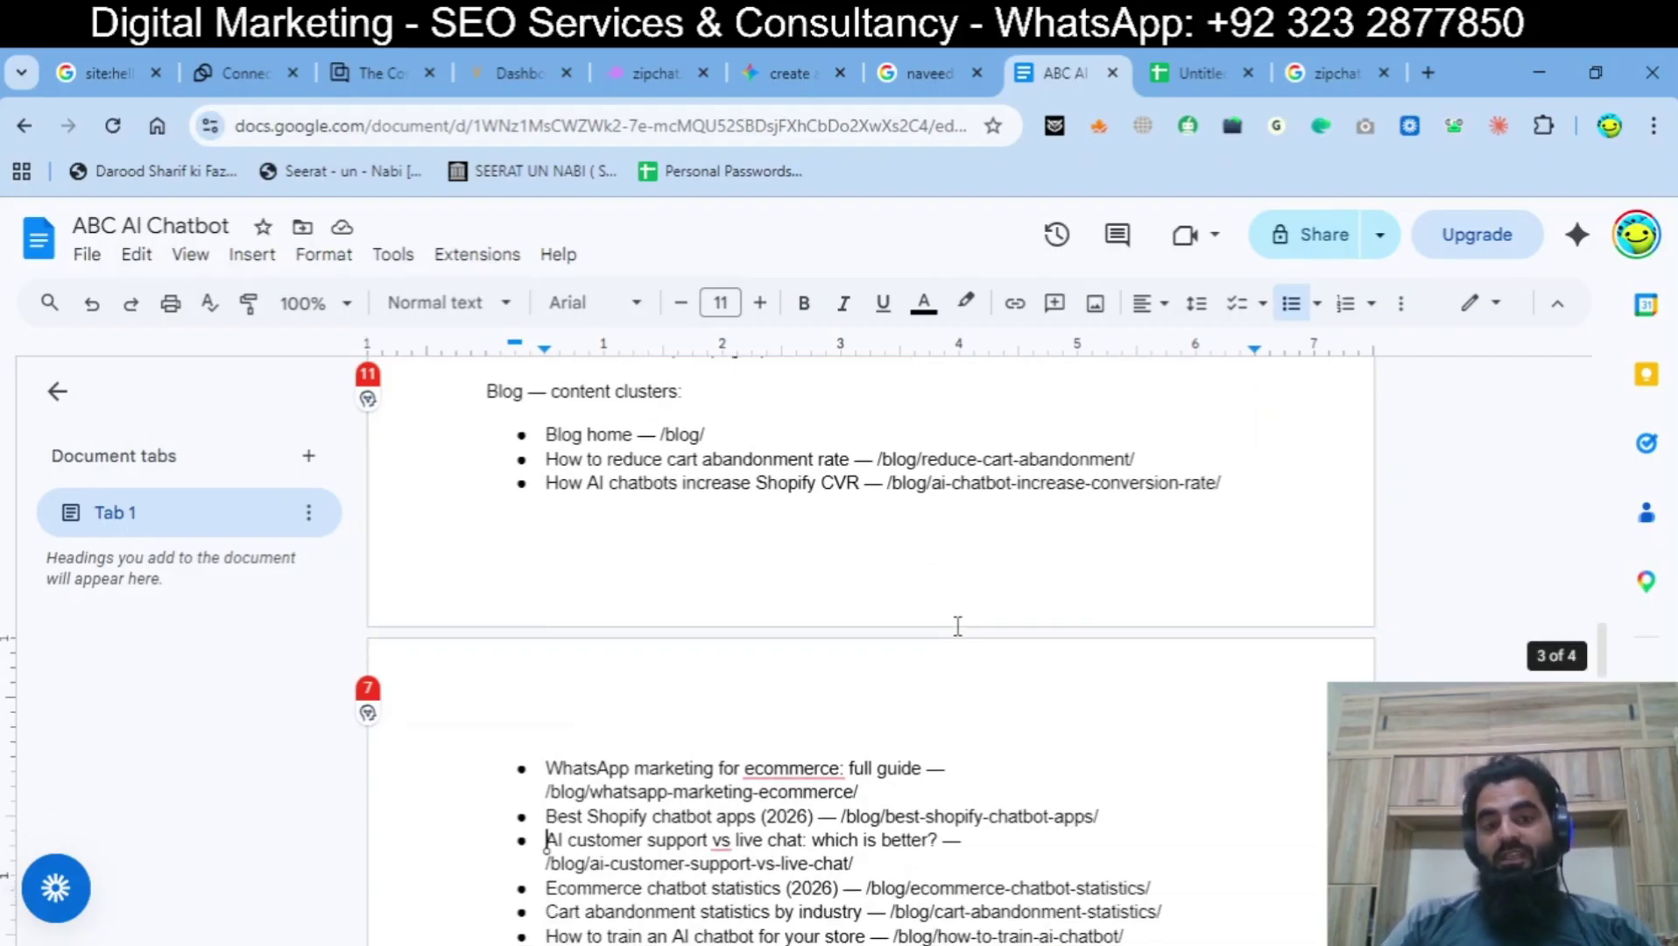
{"action": "key", "text": "Down"}
{"action": "key", "text": "Down"}
{"action": "key", "text": "Down"}
{"action": "key", "text": "Down"}
{"action": "key", "text": "Down"}
{"action": "key", "text": "Down"}
{"action": "key", "text": "Down"}
{"action": "key", "text": "Down"}
{"action": "key", "text": "Down"}
{"action": "key", "text": "Down"}
{"action": "key", "text": "Down"}
{"action": "key", "text": "Down"}
{"action": "key", "text": "Down"}
{"action": "key", "text": "Down"}
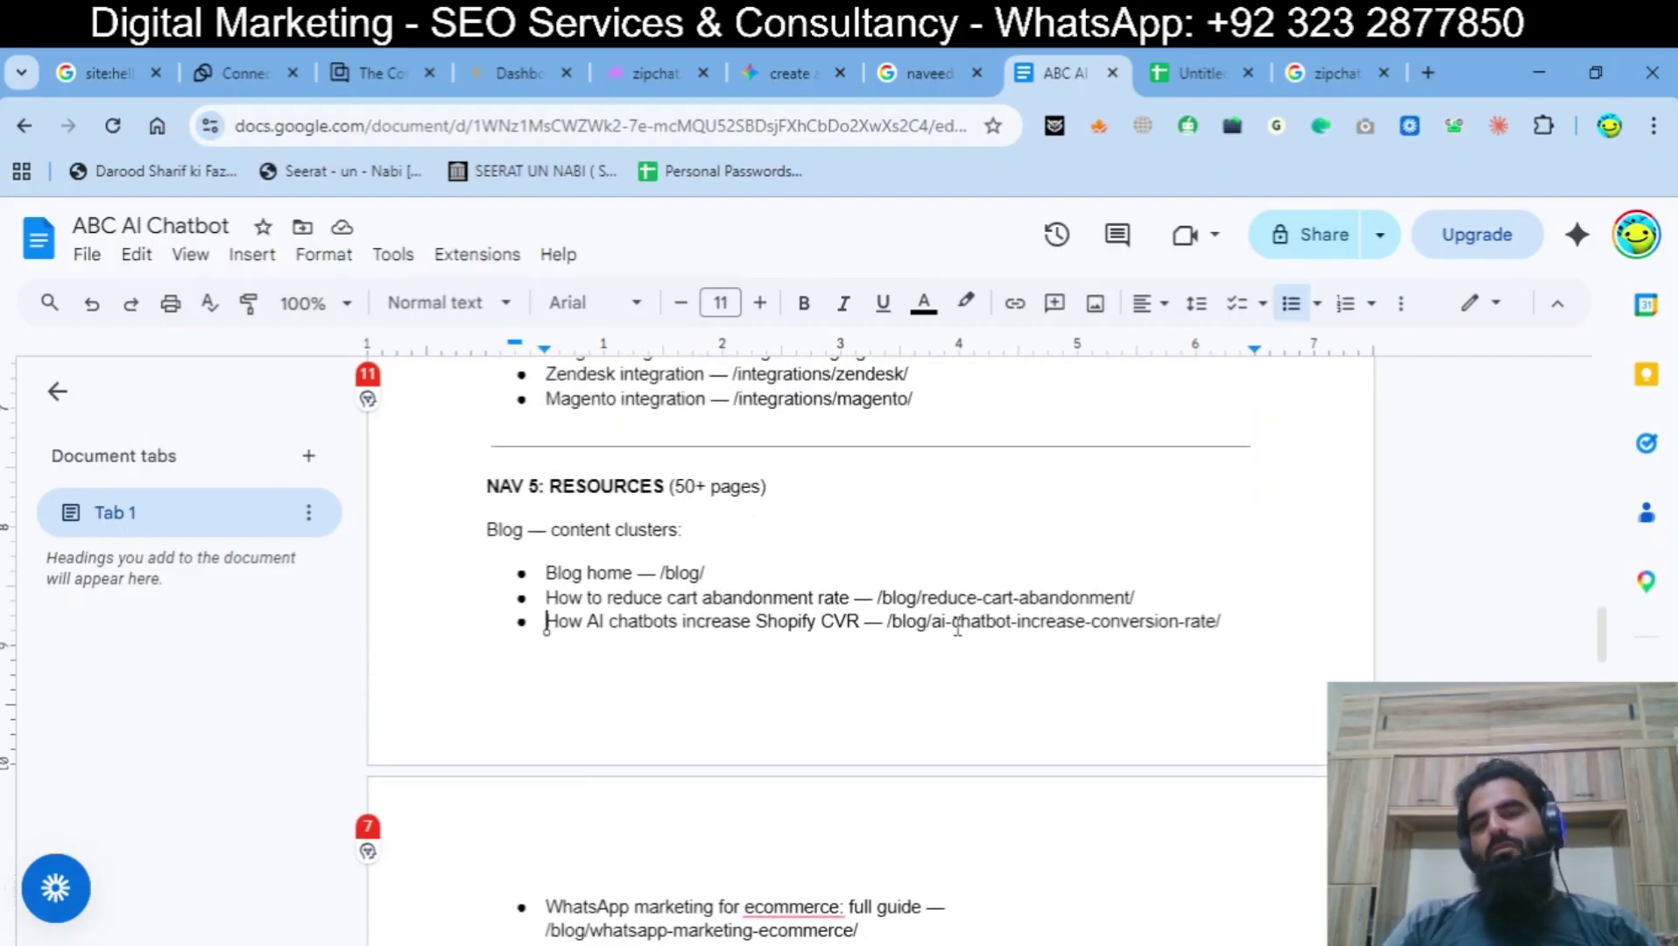
{"action": "key", "text": "Up"}
{"action": "key", "text": "Up"}
{"action": "key", "text": "Up"}
{"action": "key", "text": "Up"}
{"action": "key", "text": "Up"}
{"action": "key", "text": "Up"}
{"action": "key", "text": "Up"}
{"action": "key", "text": "Up"}
{"action": "key", "text": "Up"}
{"action": "key", "text": "Up"}
{"action": "key", "text": "Up"}
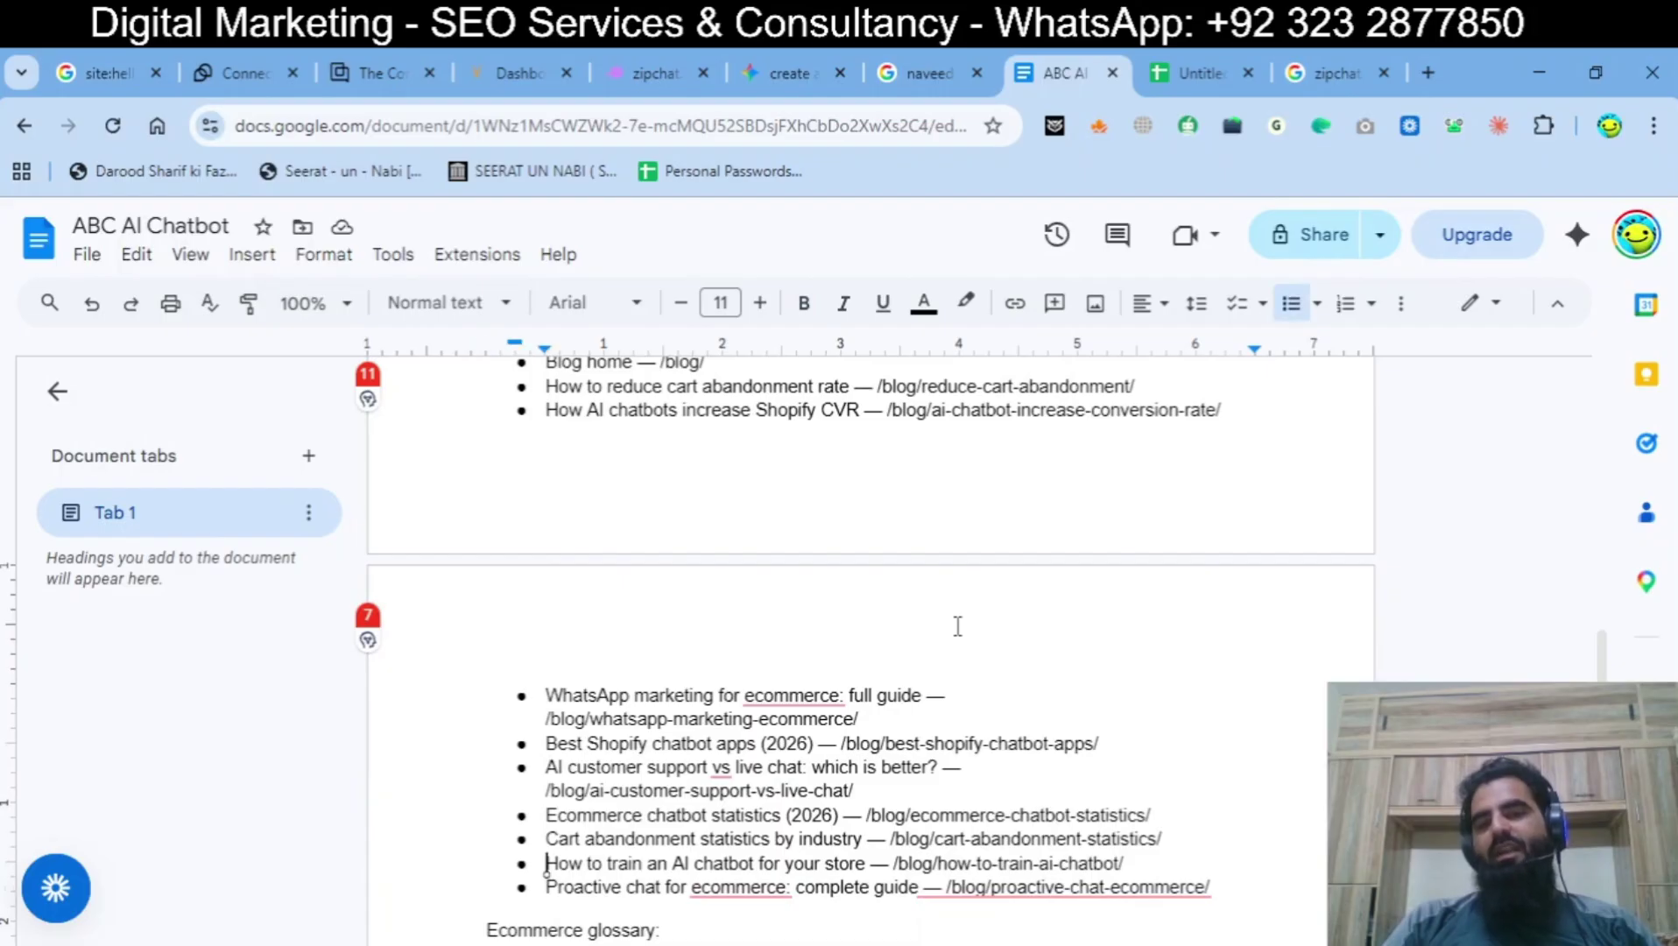
{"action": "key", "text": "Up"}
{"action": "key", "text": "Up"}
{"action": "key", "text": "Up"}
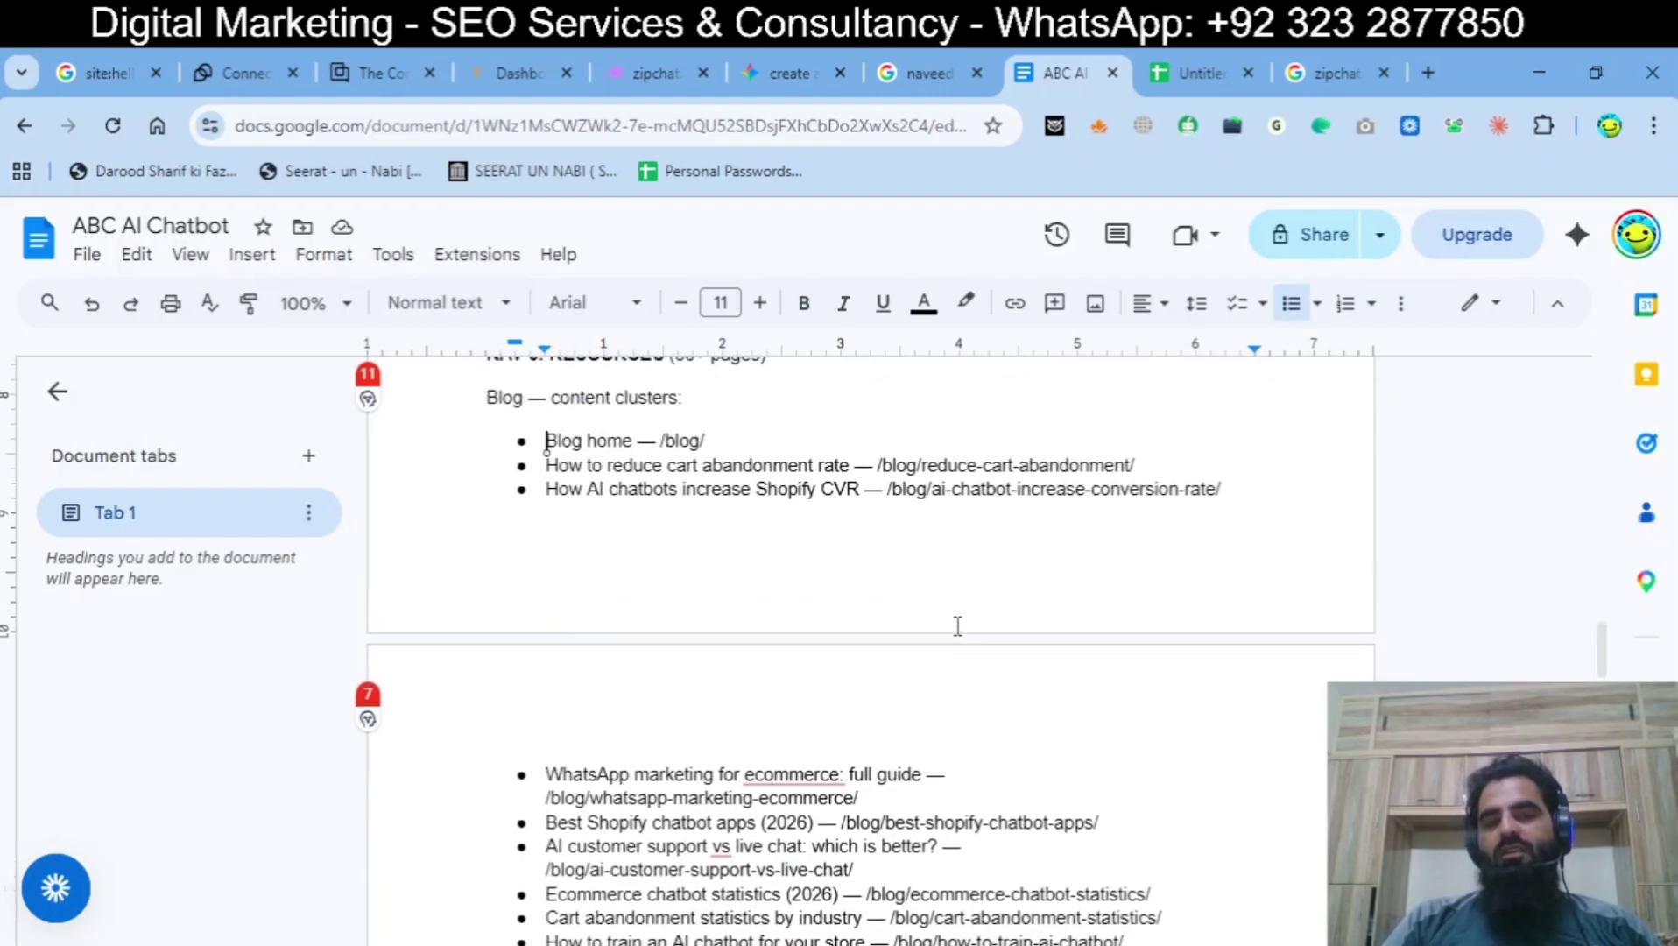
Step: Go through the individual blog topics, from the blog home to the article on training an AI chatbot
{"action": "key", "text": "Home"}
{"action": "key", "text": "Down"}
{"action": "key", "text": "Down"}
{"action": "key", "text": "Down"}
{"action": "key", "text": "Down"}
{"action": "key", "text": "Down"}
{"action": "key", "text": "Down"}
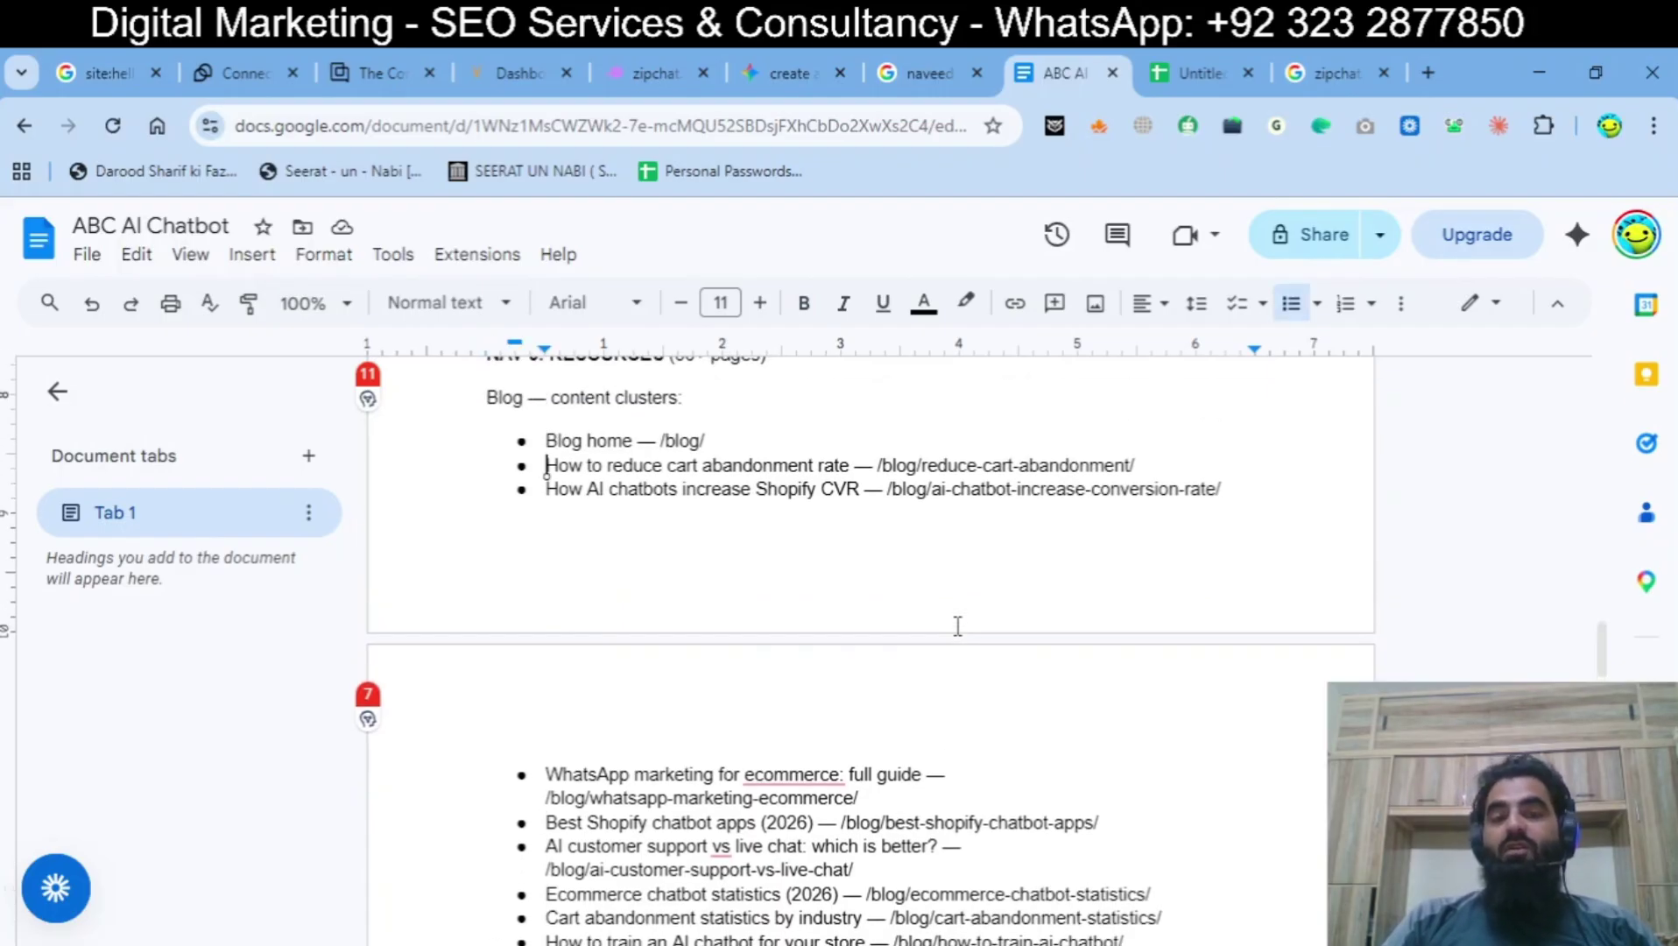
{"action": "key", "text": "Down"}
{"action": "key", "text": "Down"}
{"action": "key", "text": "Down"}
{"action": "key", "text": "Down"}
{"action": "key", "text": "Down"}
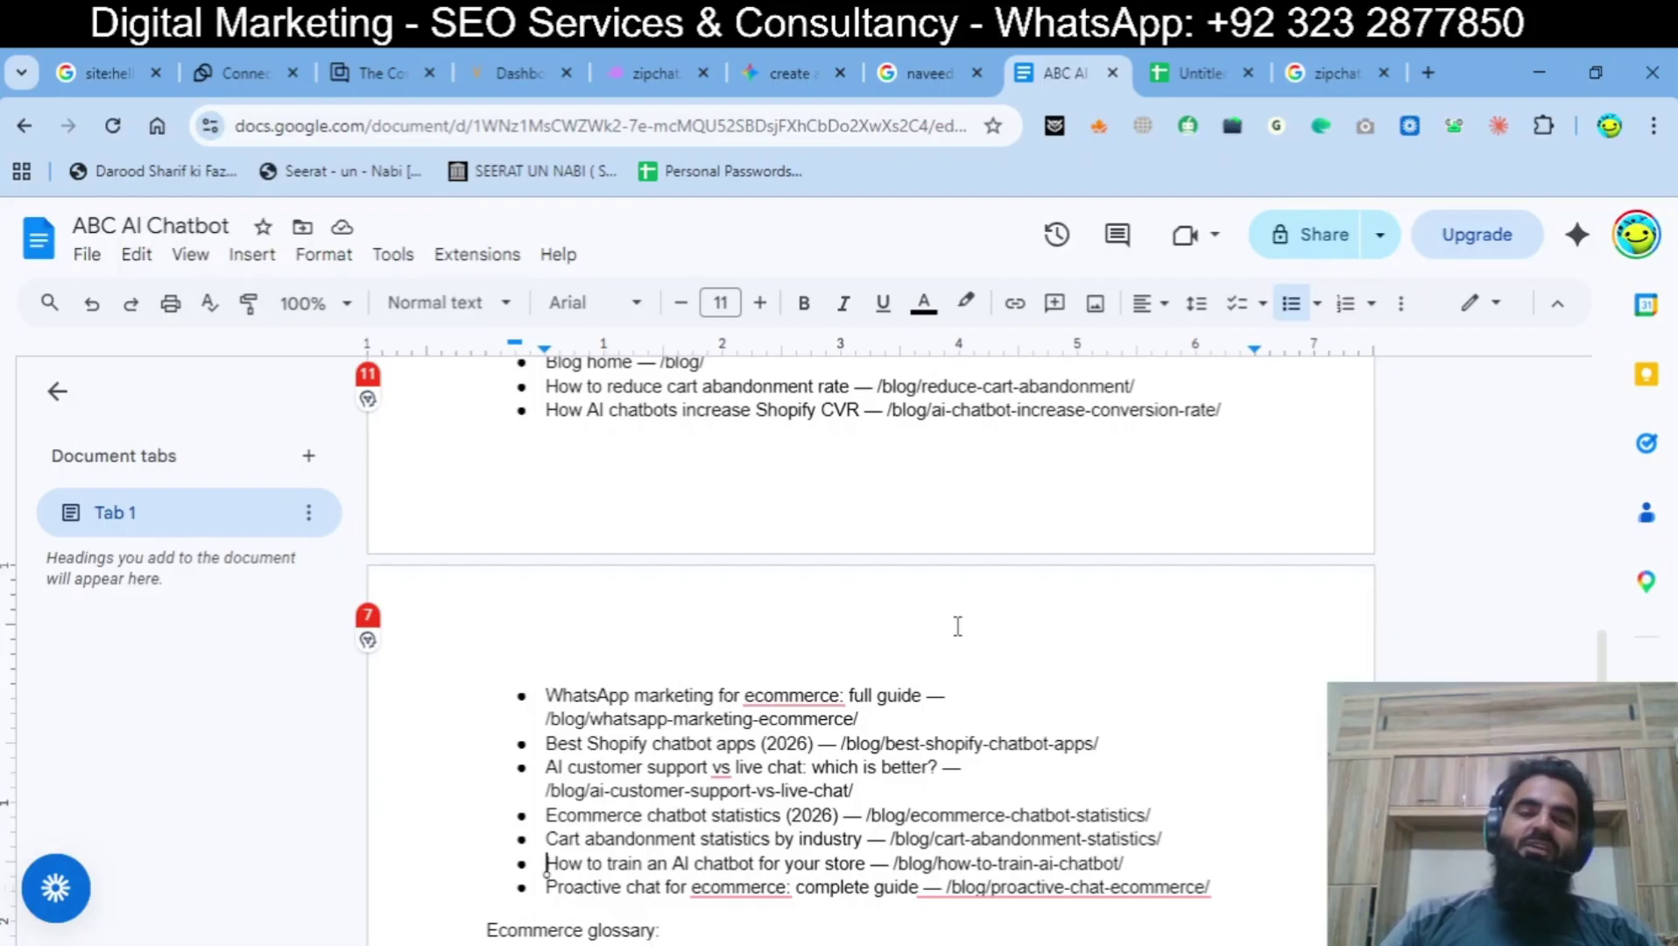
{"action": "key", "text": "Down"}
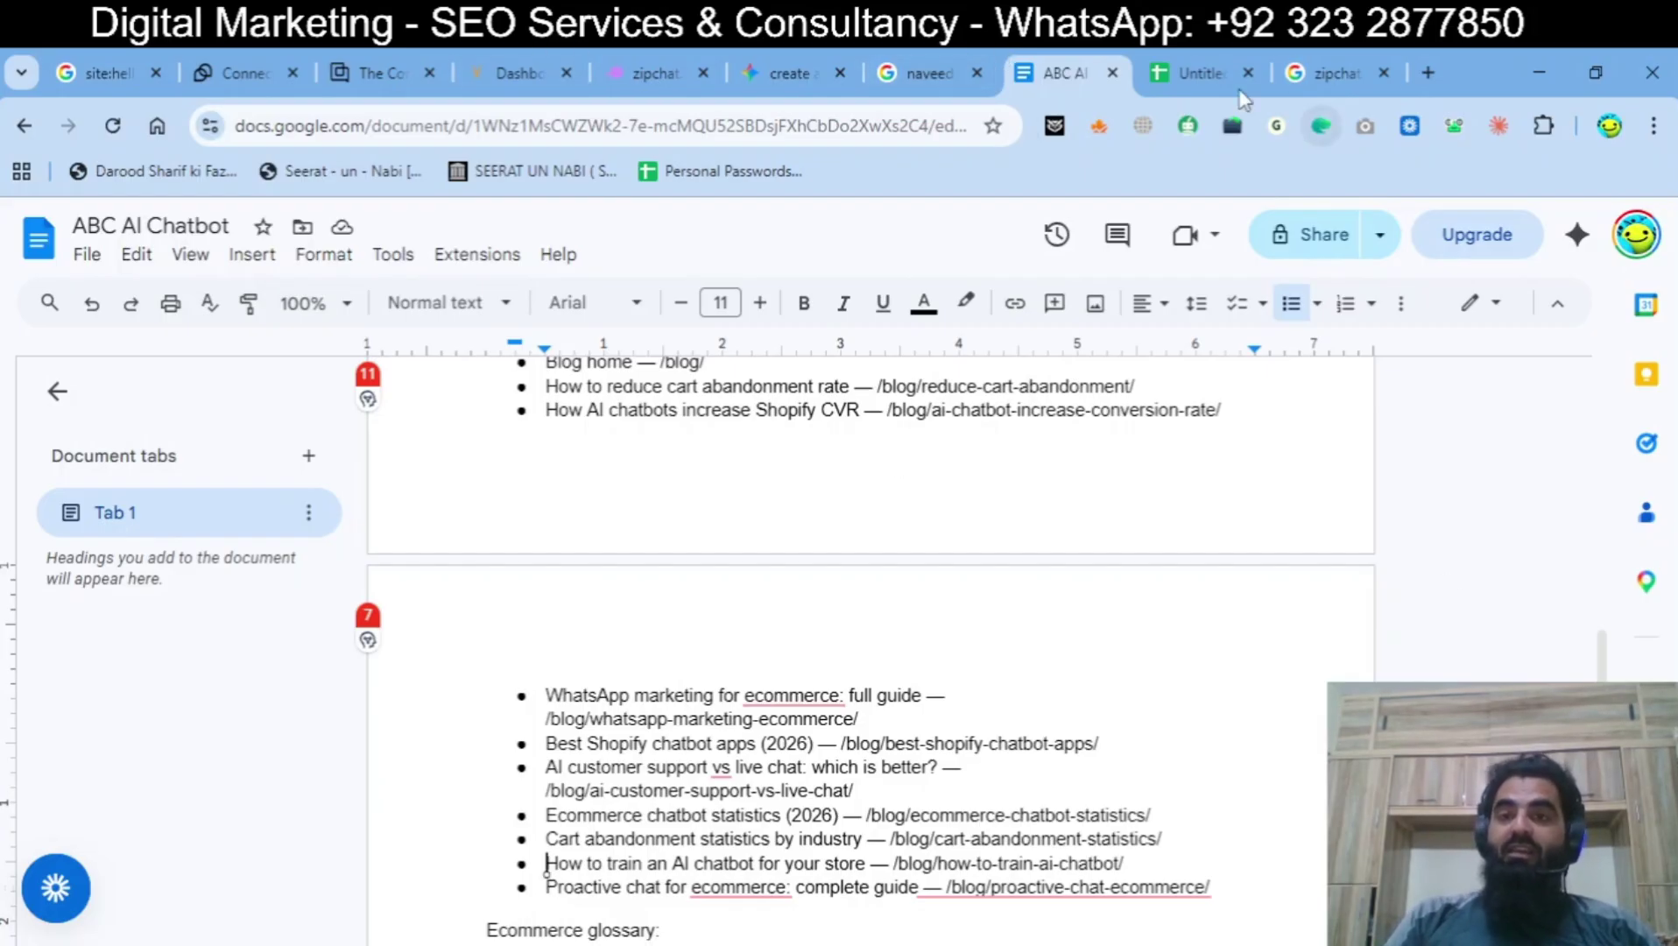
Step: Check the organic search positions of zipchat.ai in the SEO tool and return to the last blog entry in the ABC AI Chatbot document
{"action": "left_click", "coordinate": [648, 73]}
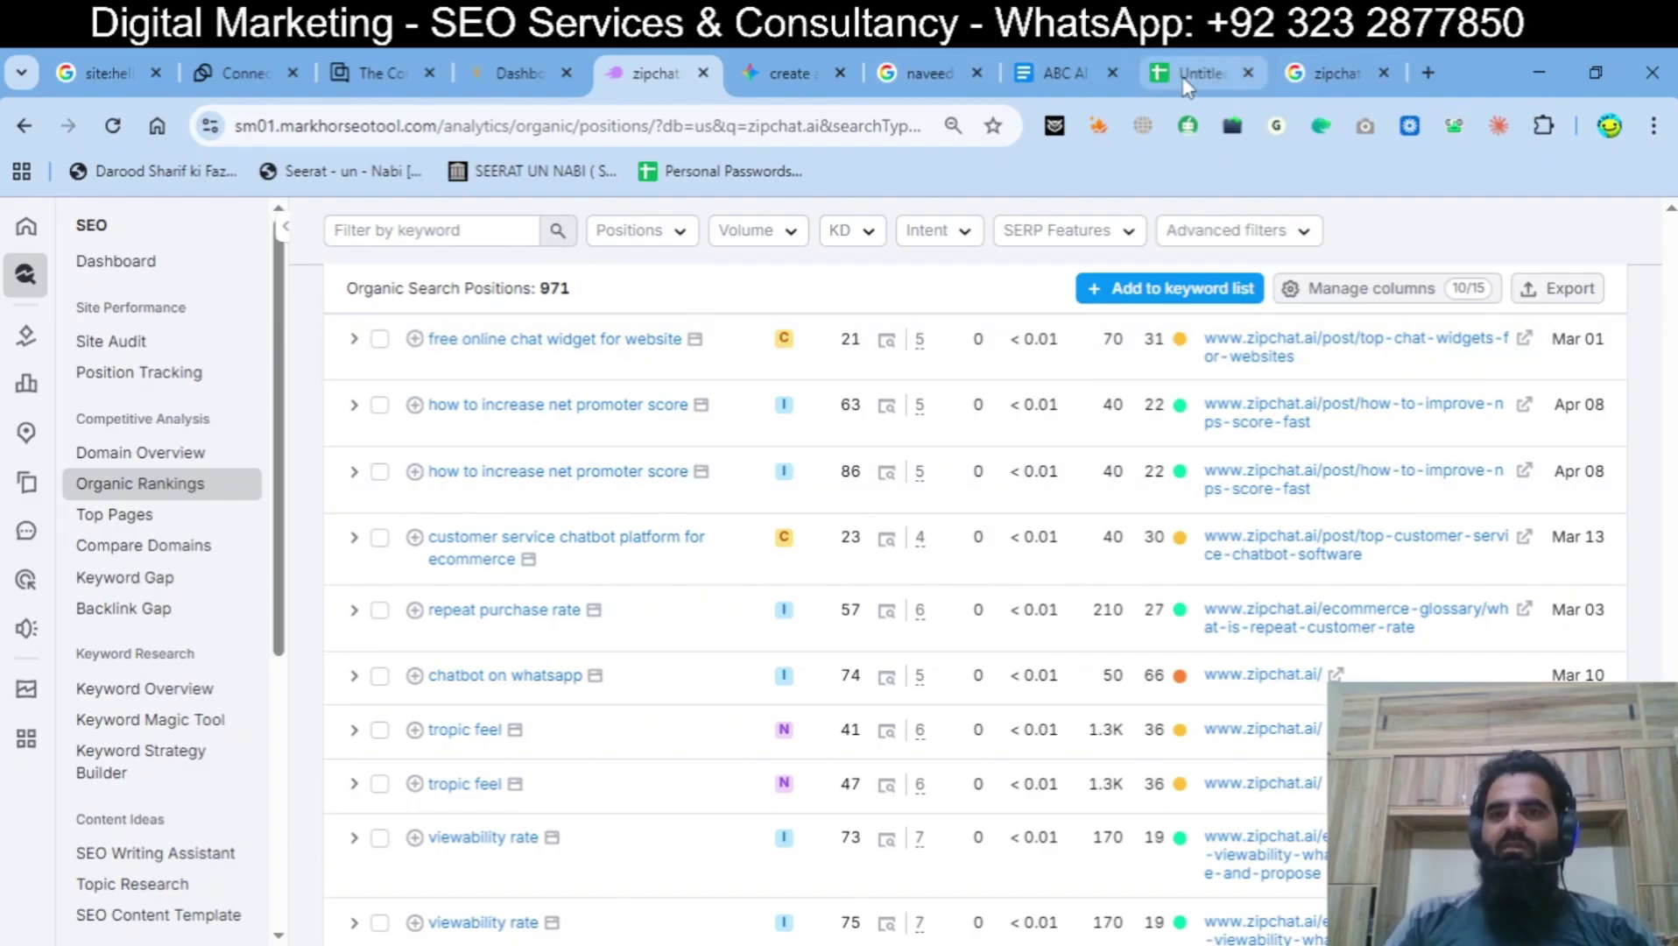
{"action": "left_click", "coordinate": [1031, 59]}
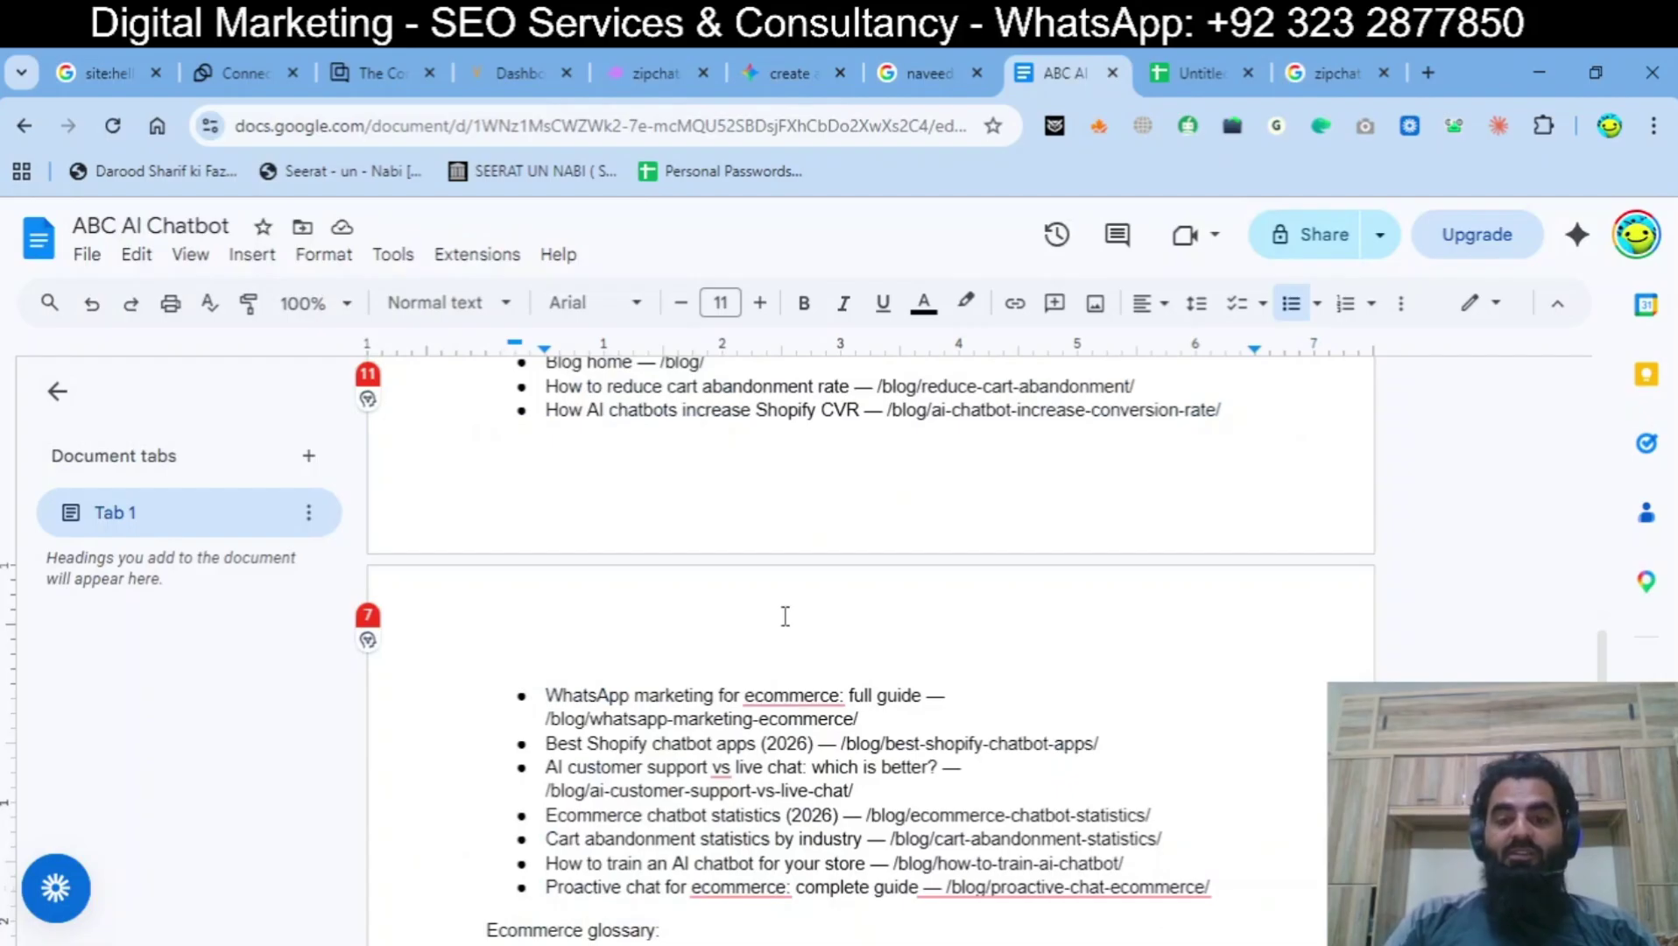
{"action": "key", "text": "Down"}
{"action": "key", "text": "Down"}
{"action": "key", "text": "Down"}
{"action": "key", "text": "Down"}
{"action": "key", "text": "Down"}
{"action": "key", "text": "Down"}
{"action": "key", "text": "Down"}
{"action": "key", "text": "Down"}
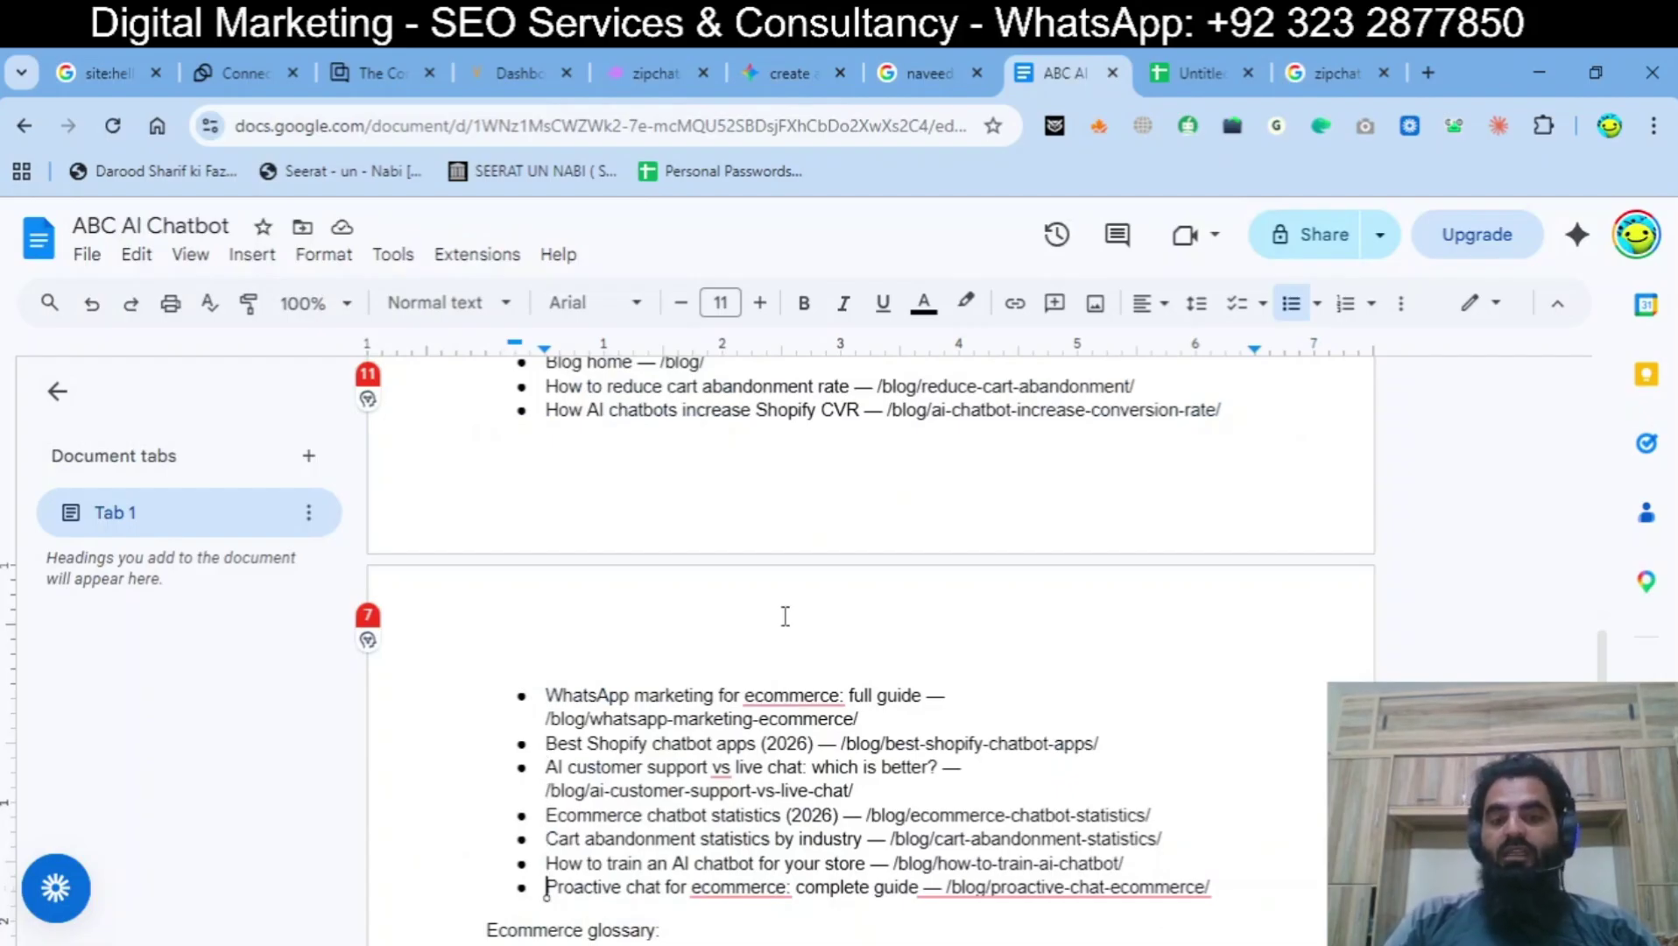
Step: Examine the "Ecommerce glossary" pages, from the glossary home to the average order value definition
{"action": "key", "text": "Down"}
{"action": "key", "text": "Down"}
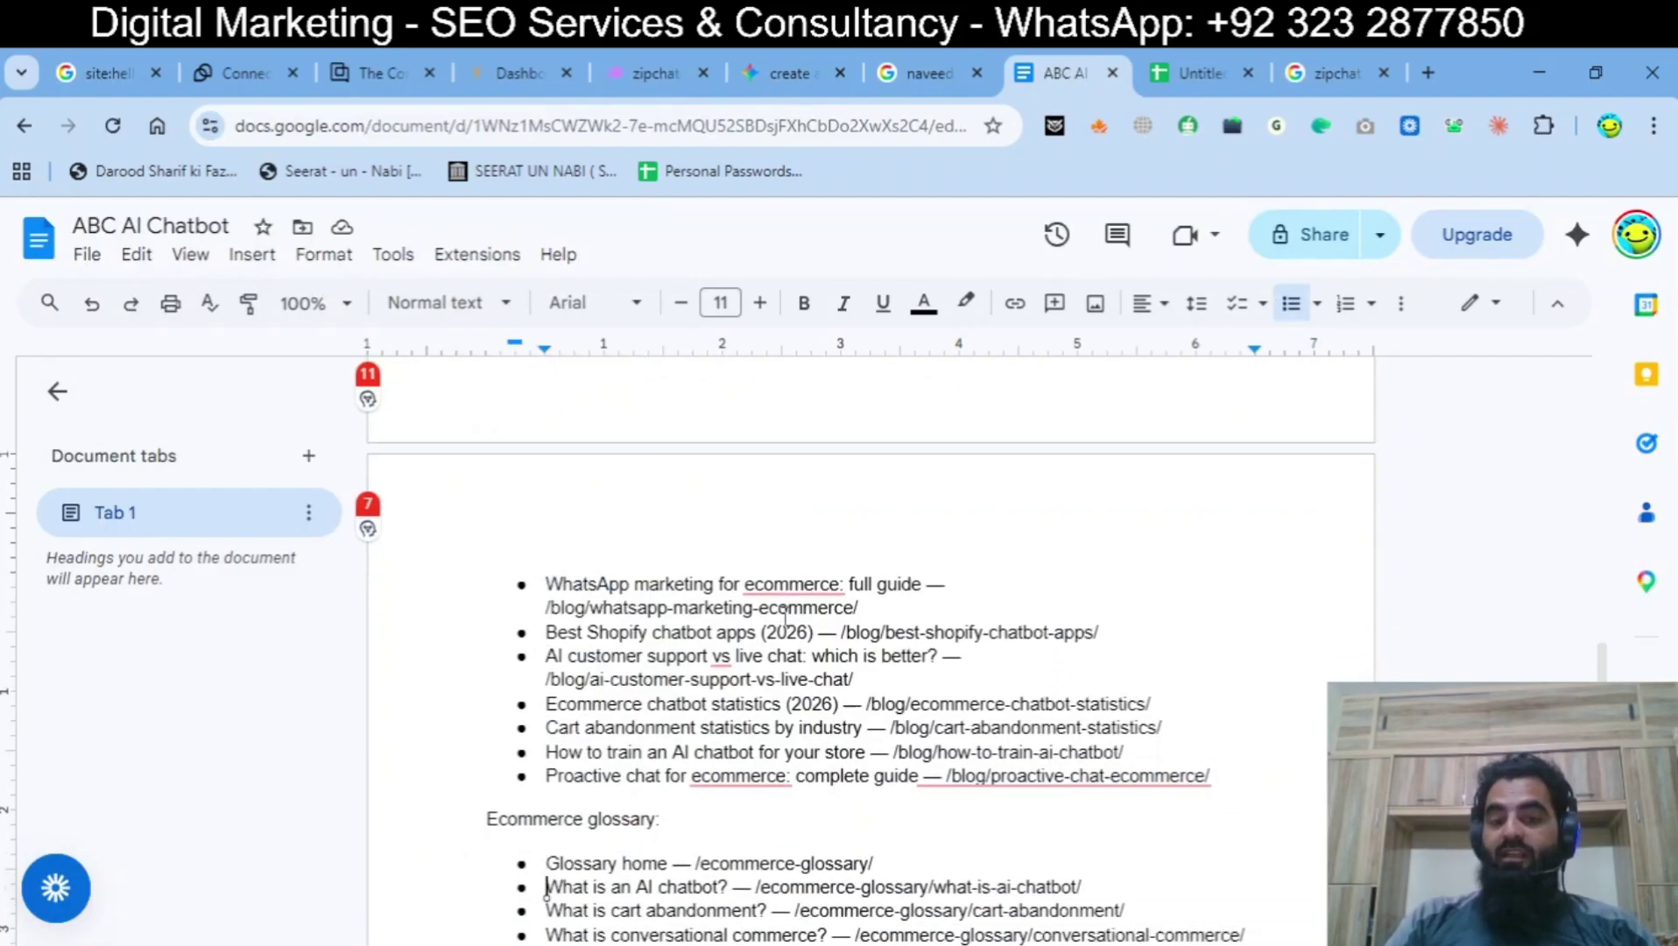
{"action": "key", "text": "Down"}
{"action": "key", "text": "Down"}
{"action": "key", "text": "Down"}
{"action": "key", "text": "Down"}
{"action": "key", "text": "Down"}
{"action": "key", "text": "Down"}
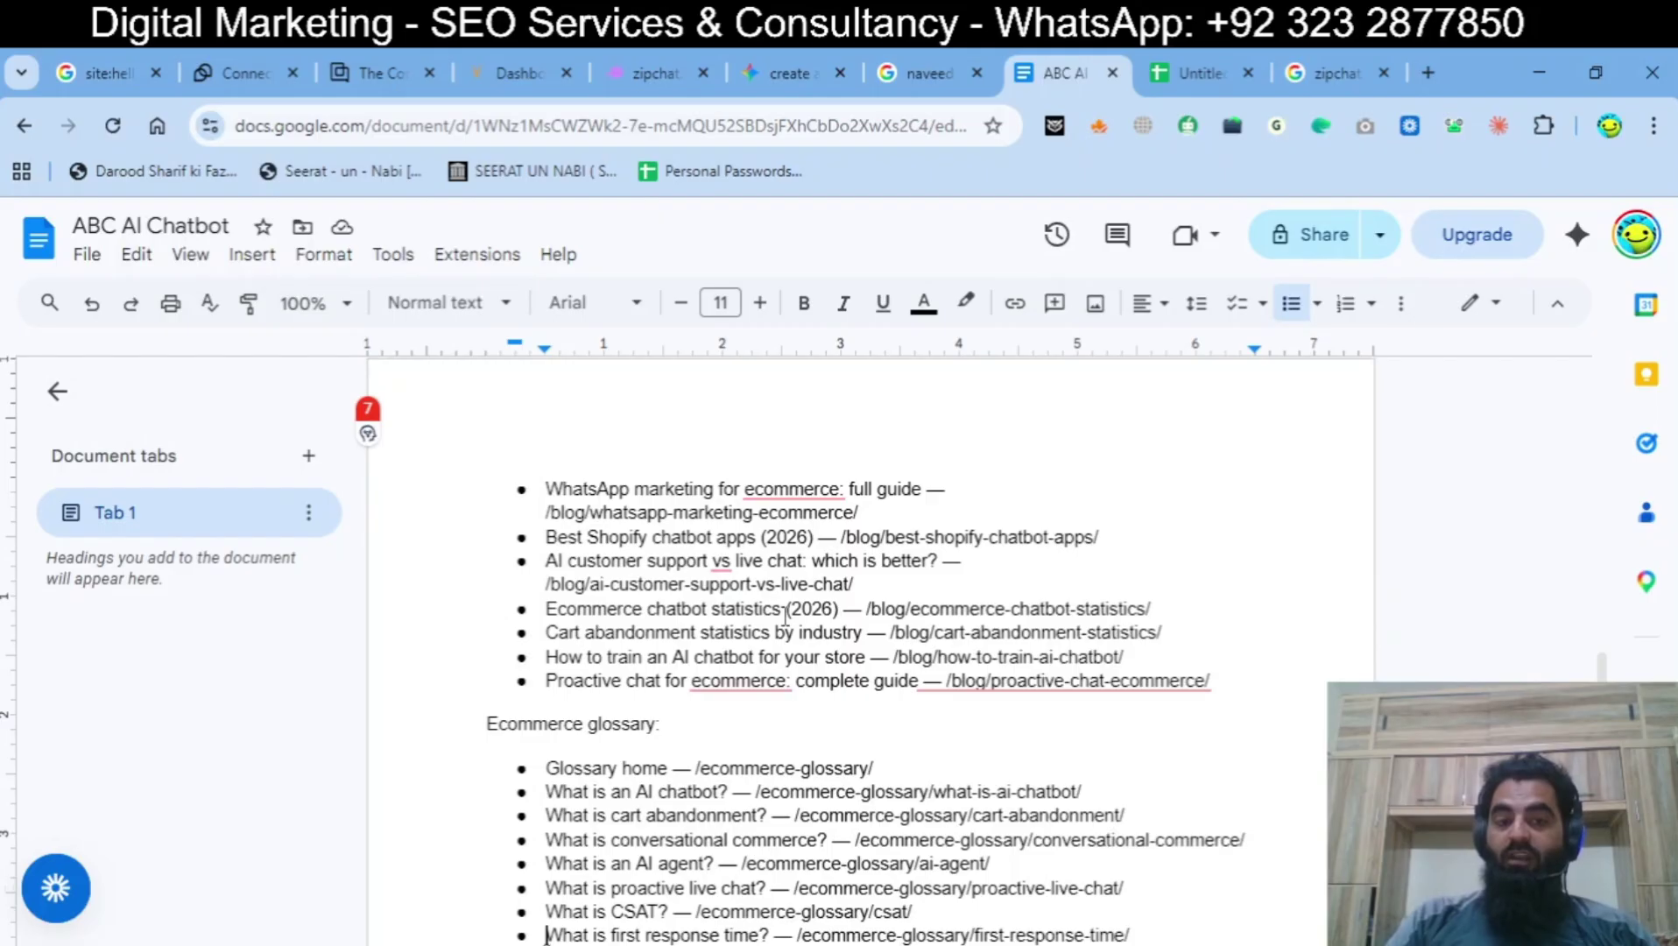
{"action": "key", "text": "Down"}
{"action": "key", "text": "Down"}
{"action": "key", "text": "Down"}
{"action": "key", "text": "Down"}
{"action": "key", "text": "Down"}
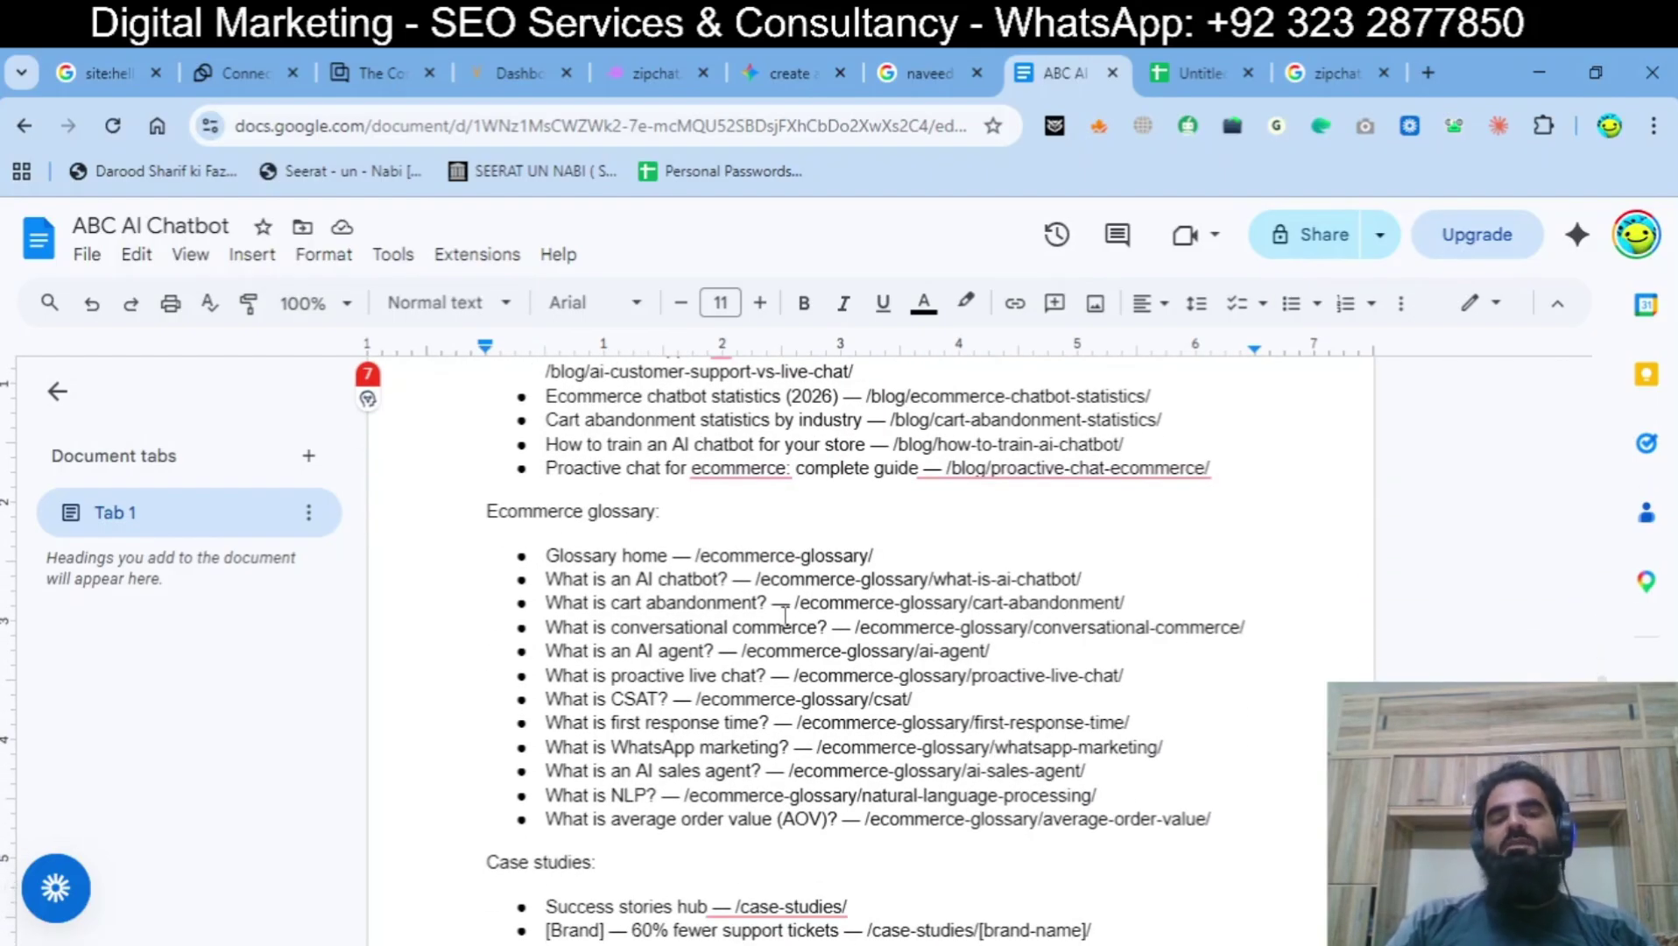
Step: Recheck the last glossary definitions, such as AI sales agent and NLP, and continue to the "Case studies" heading
{"action": "key", "text": "Home"}
{"action": "key", "text": "Up"}
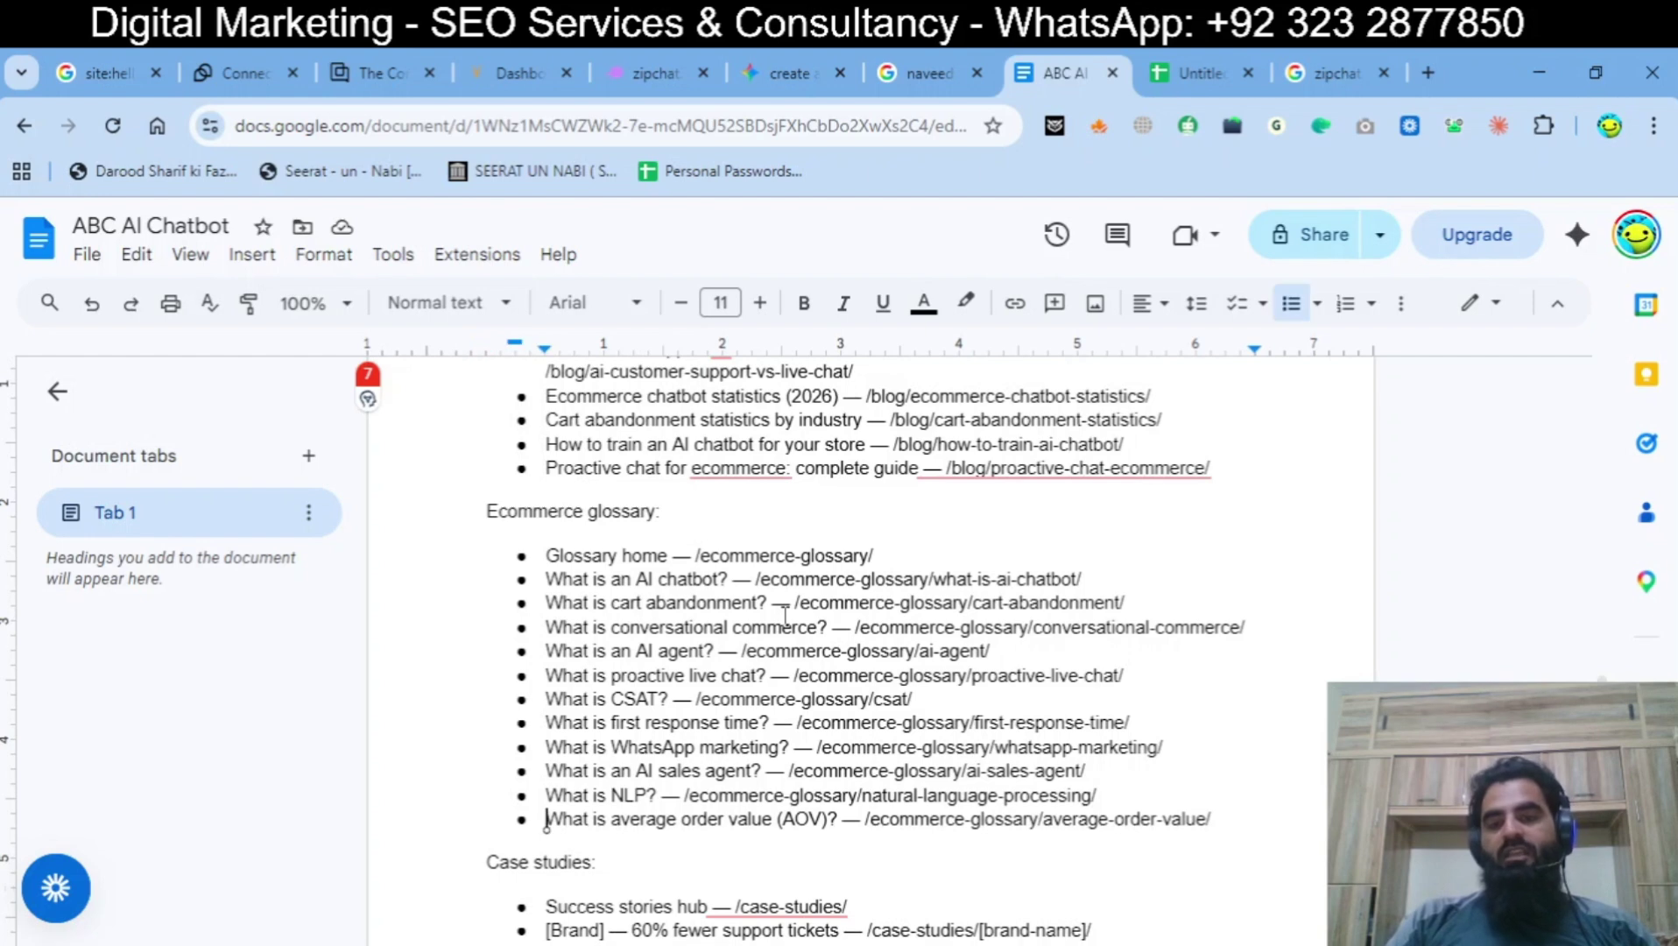
{"action": "key", "text": "Up"}
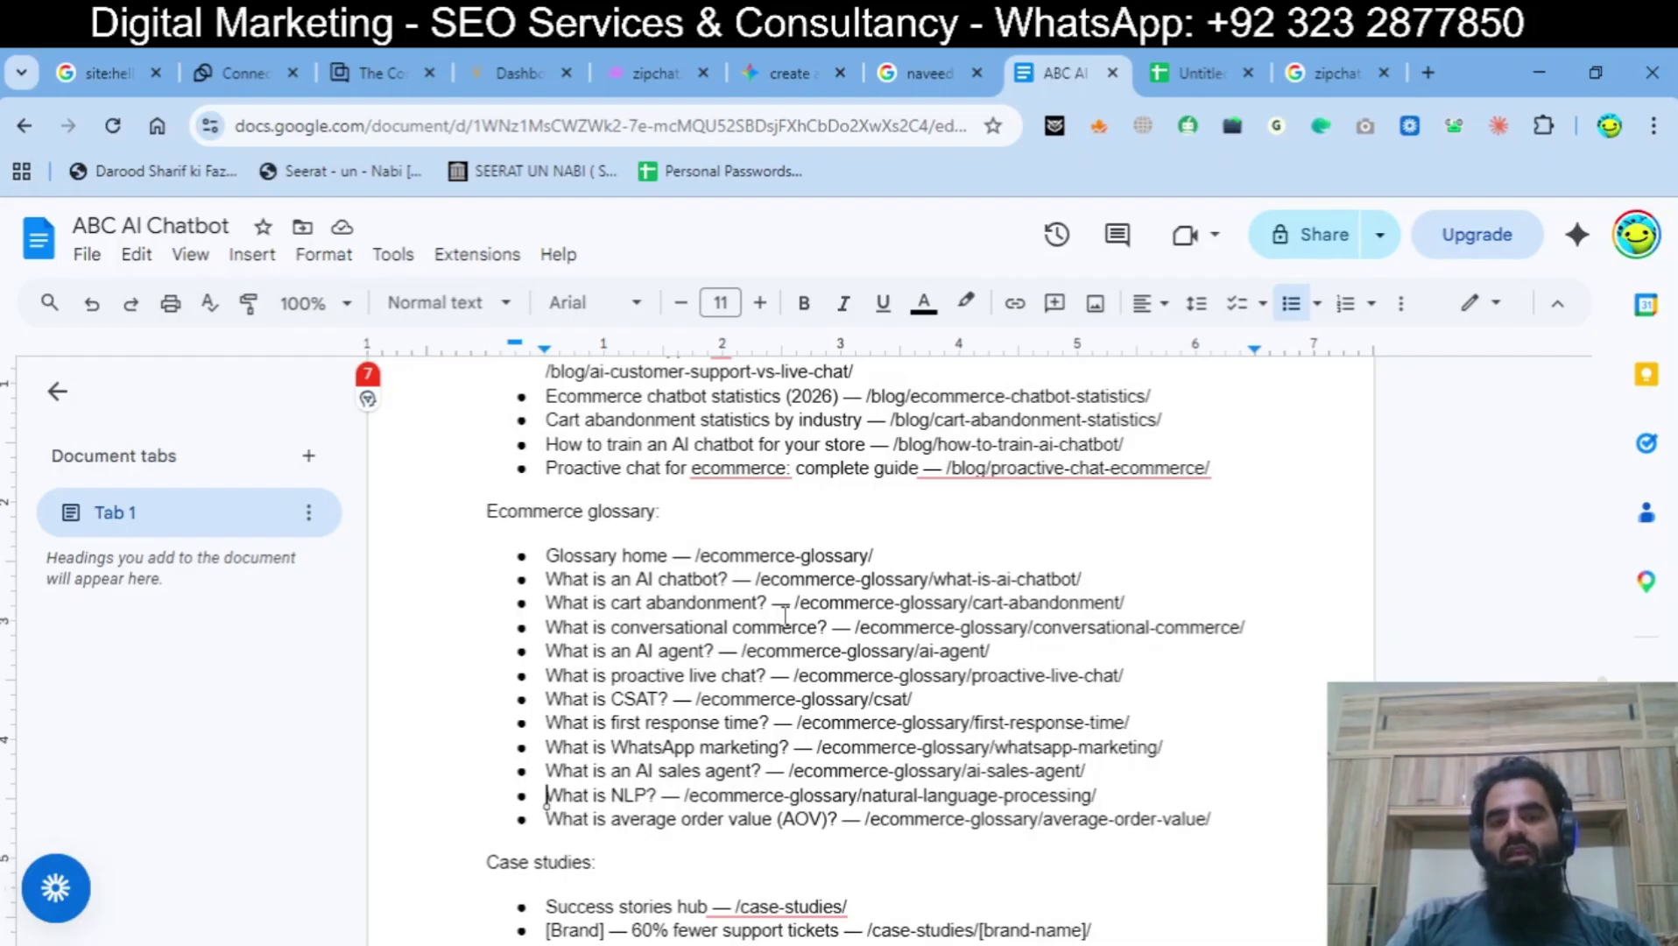
{"action": "key", "text": "Up"}
{"action": "key", "text": "Up"}
{"action": "key", "text": "Up"}
{"action": "key", "text": "Up"}
{"action": "key", "text": "Down"}
{"action": "key", "text": "Down"}
{"action": "key", "text": "Down"}
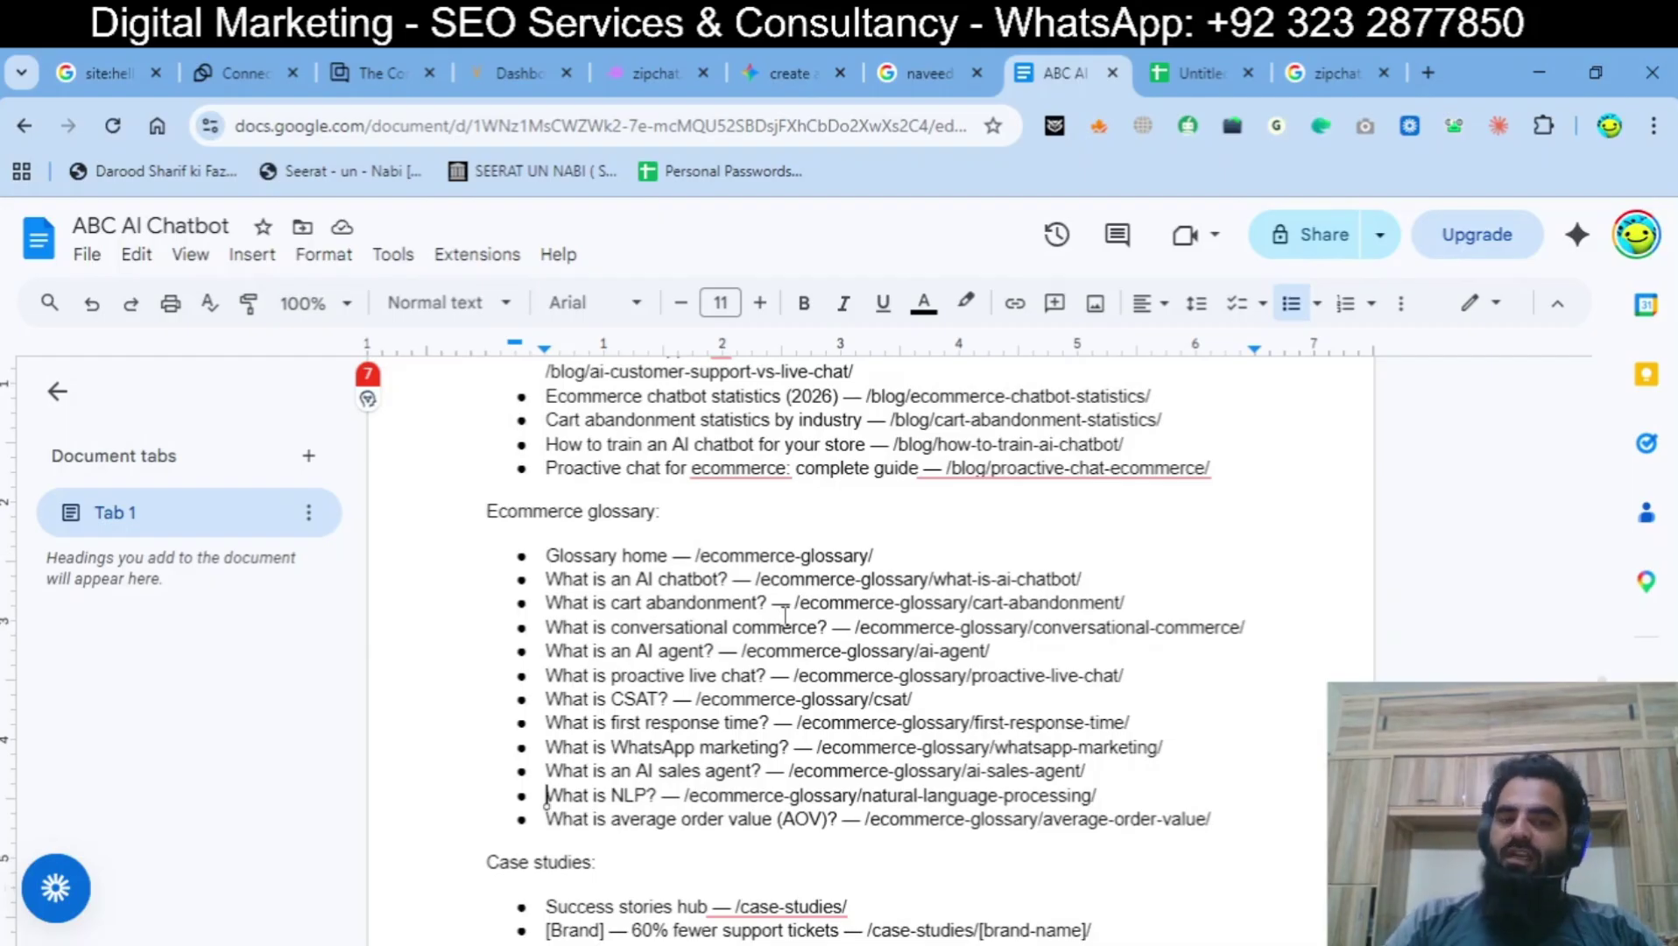
{"action": "key", "text": "Down"}
{"action": "key", "text": "Down"}
{"action": "key", "text": "Down"}
{"action": "key", "text": "Down"}
{"action": "key", "text": "Down"}
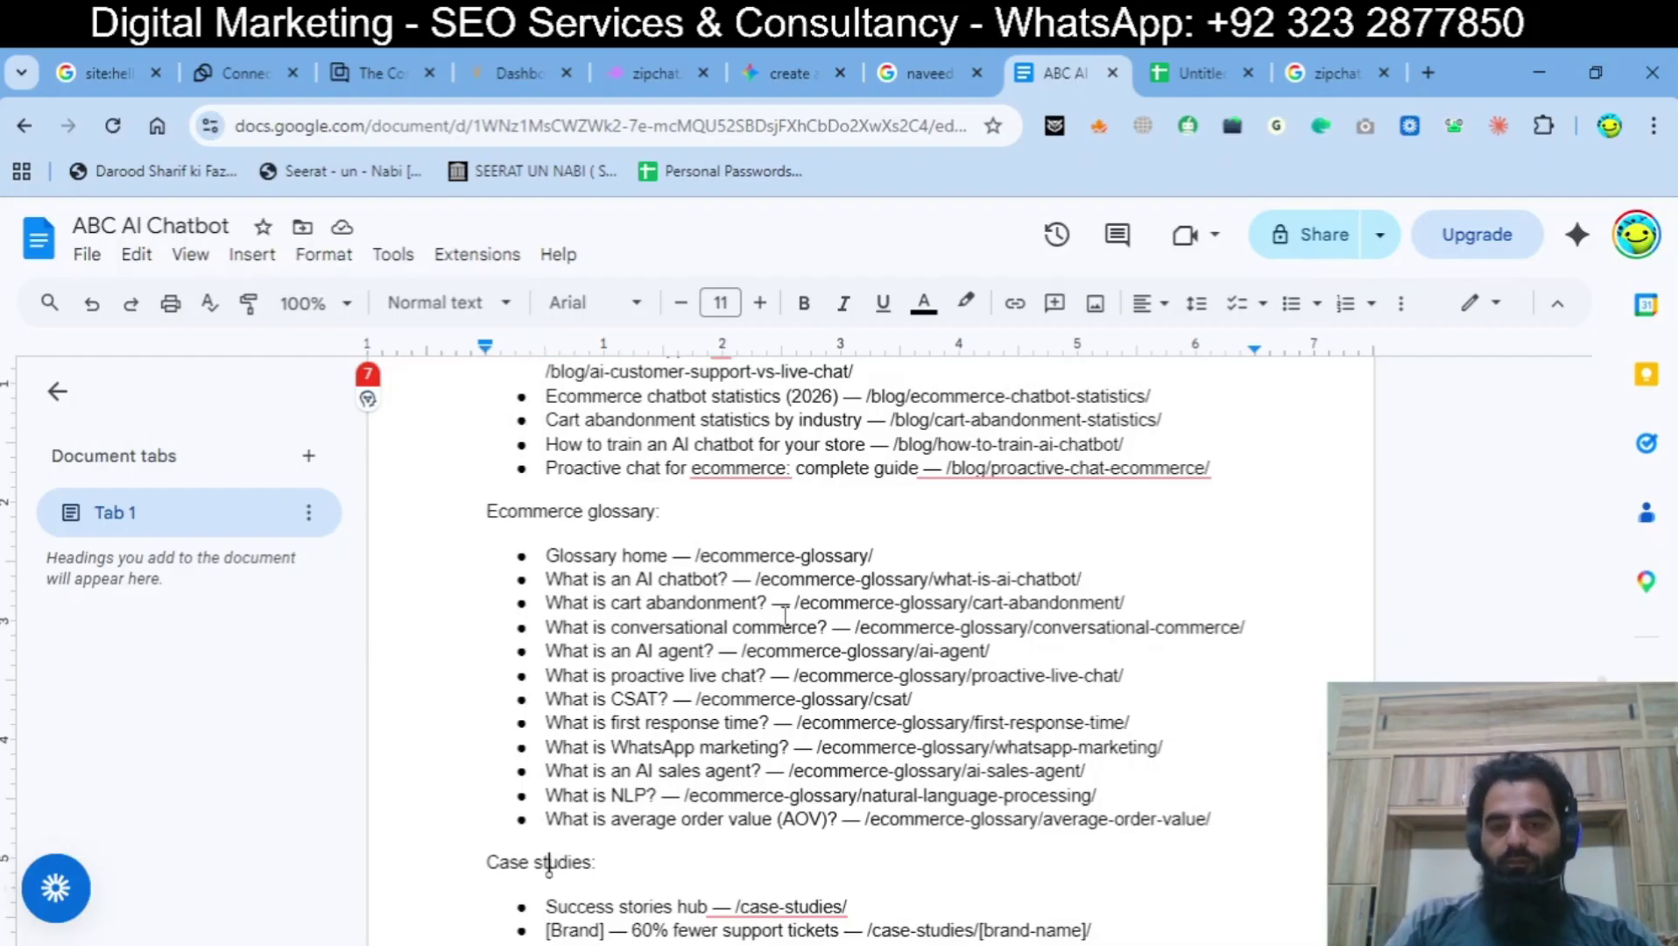
Step: Examine the entries under the "Case studies" heading, ending at the success stories hub
{"action": "key", "text": "Down"}
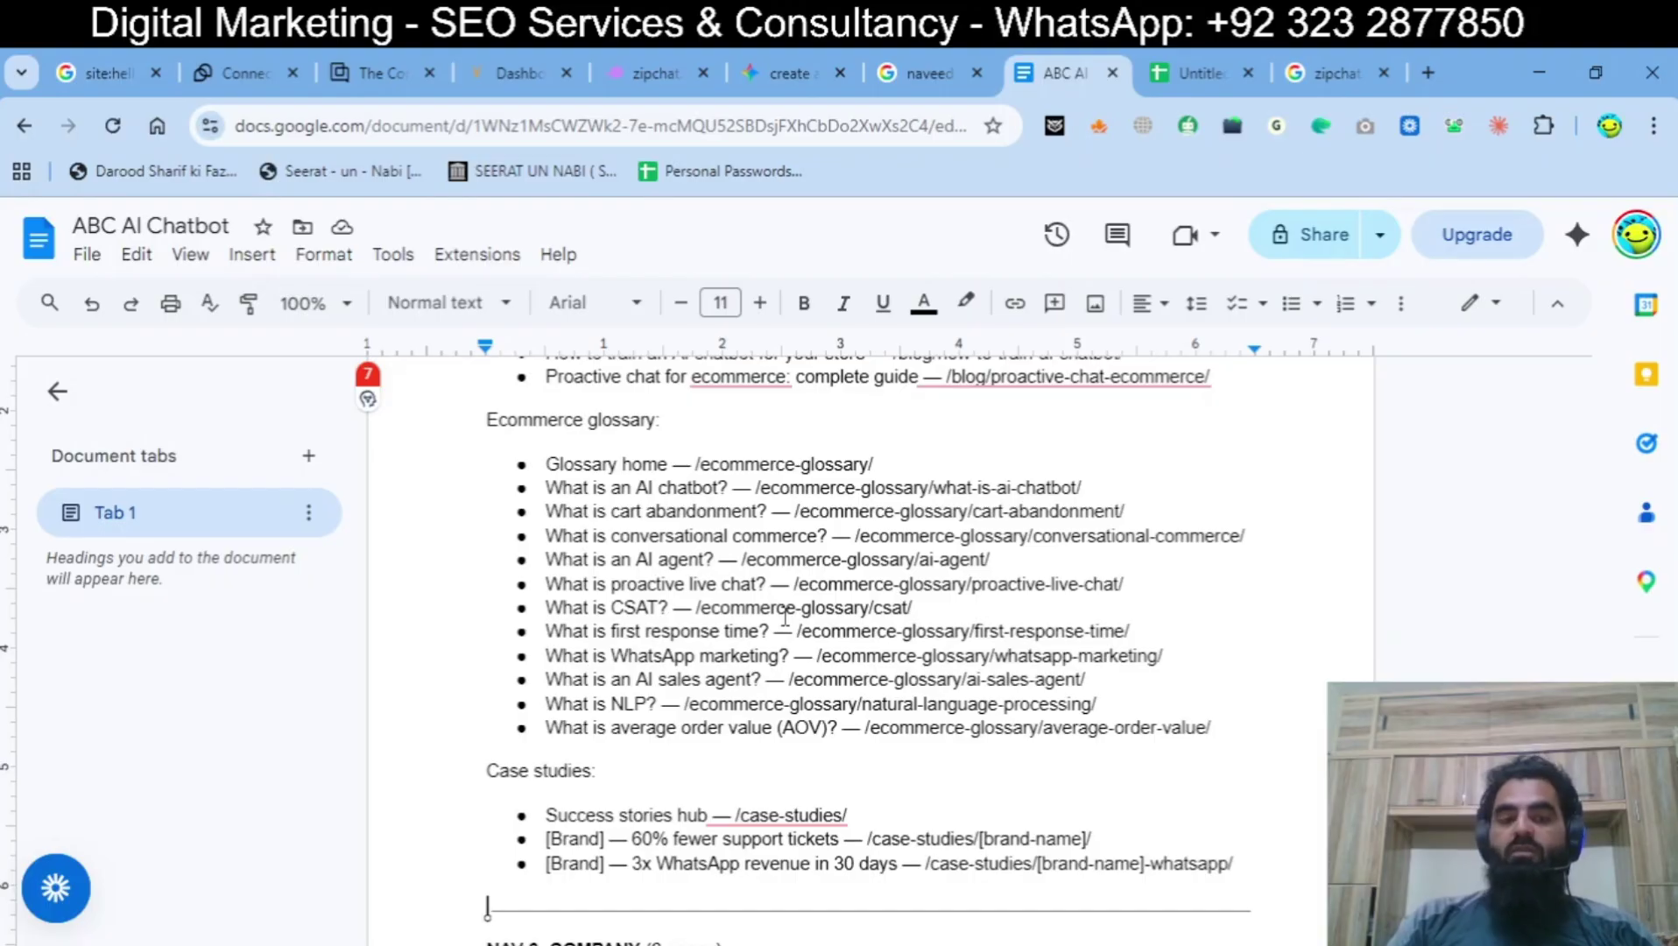
{"action": "key", "text": "Up"}
{"action": "key", "text": "Up"}
{"action": "key", "text": "Up"}
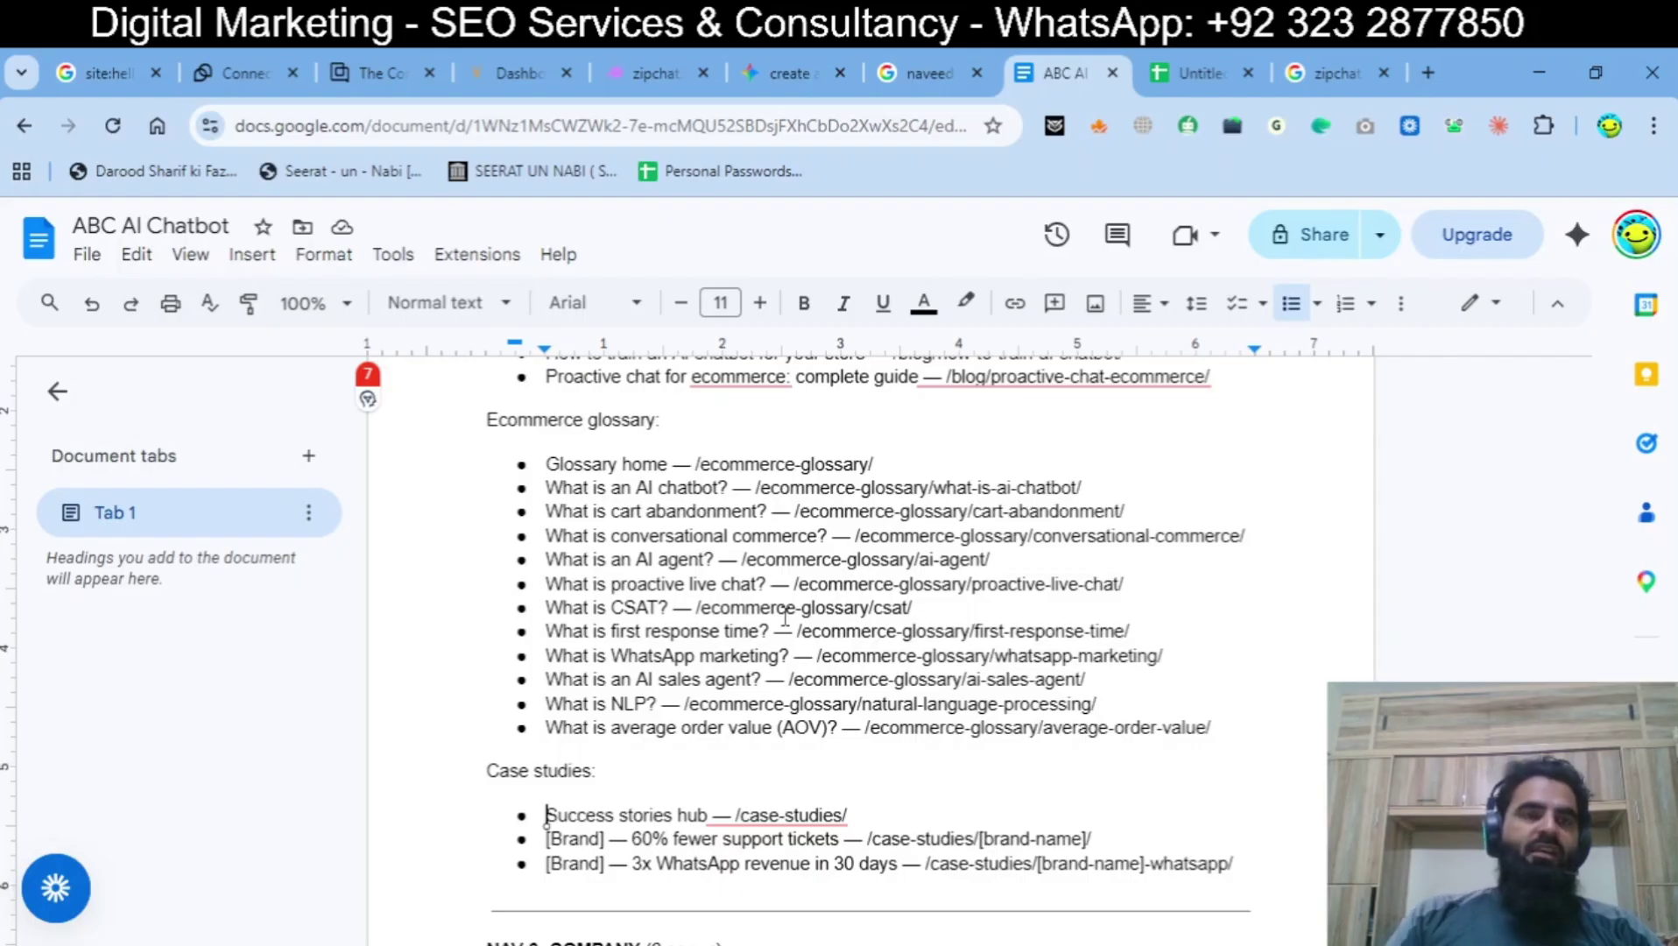
Step: Open zipchat.ai in a new browser tab and go to its blog
{"action": "left_click", "coordinate": [1427, 72]}
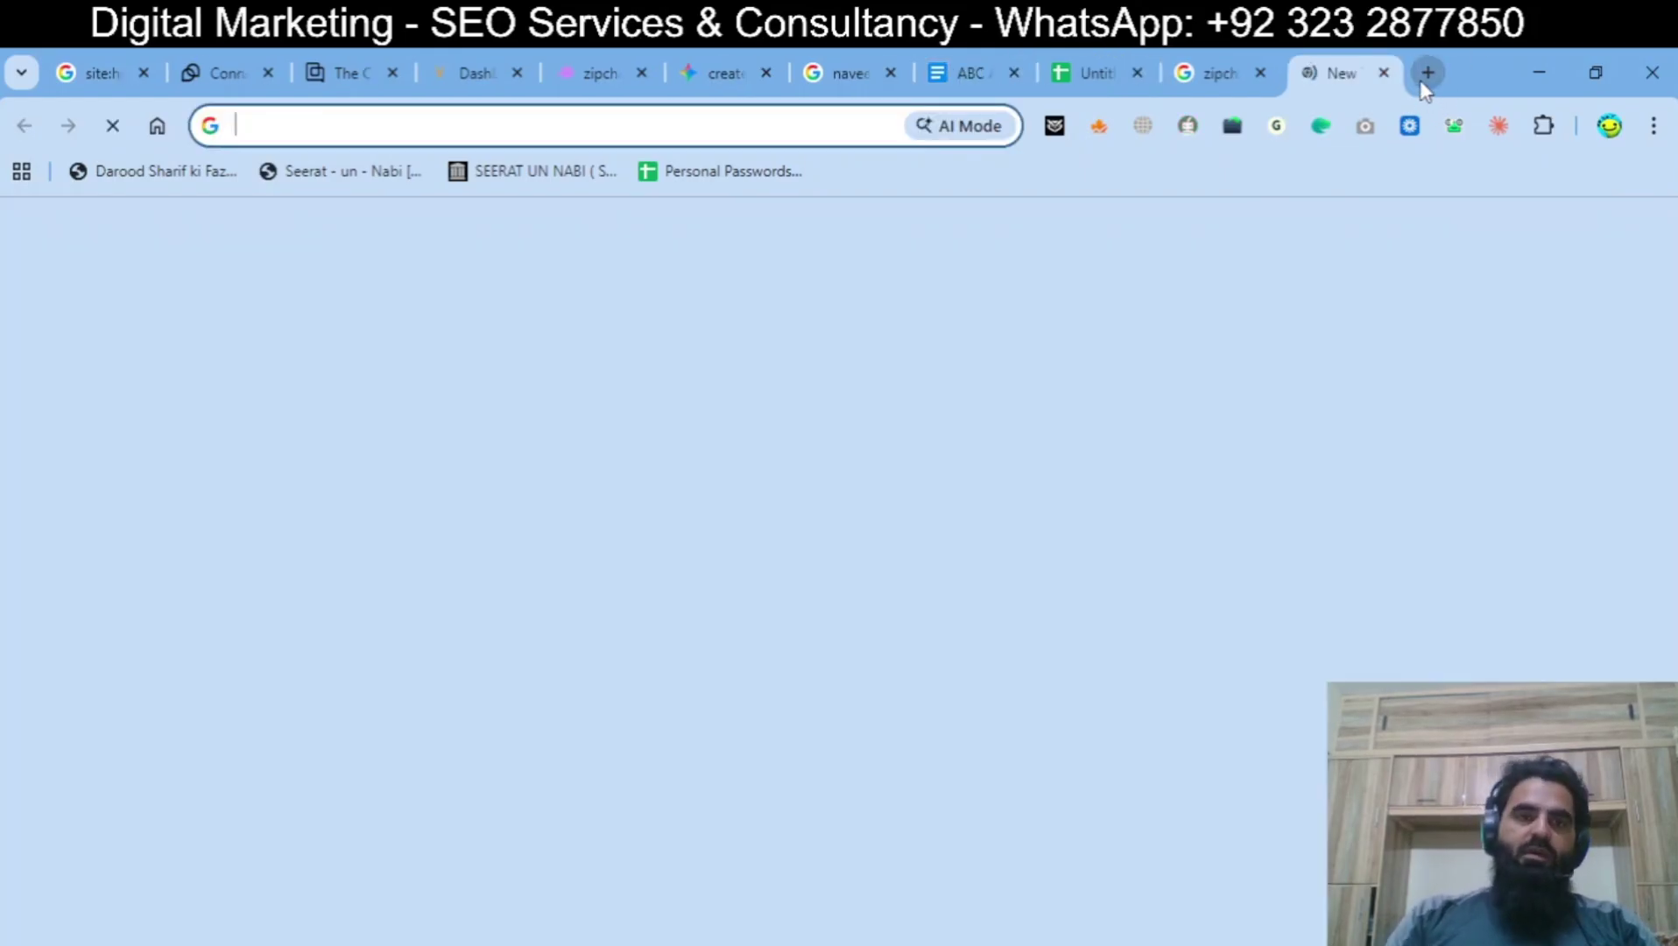
{"action": "type", "text": "zipchat.ai"}
{"action": "key", "text": "Return"}
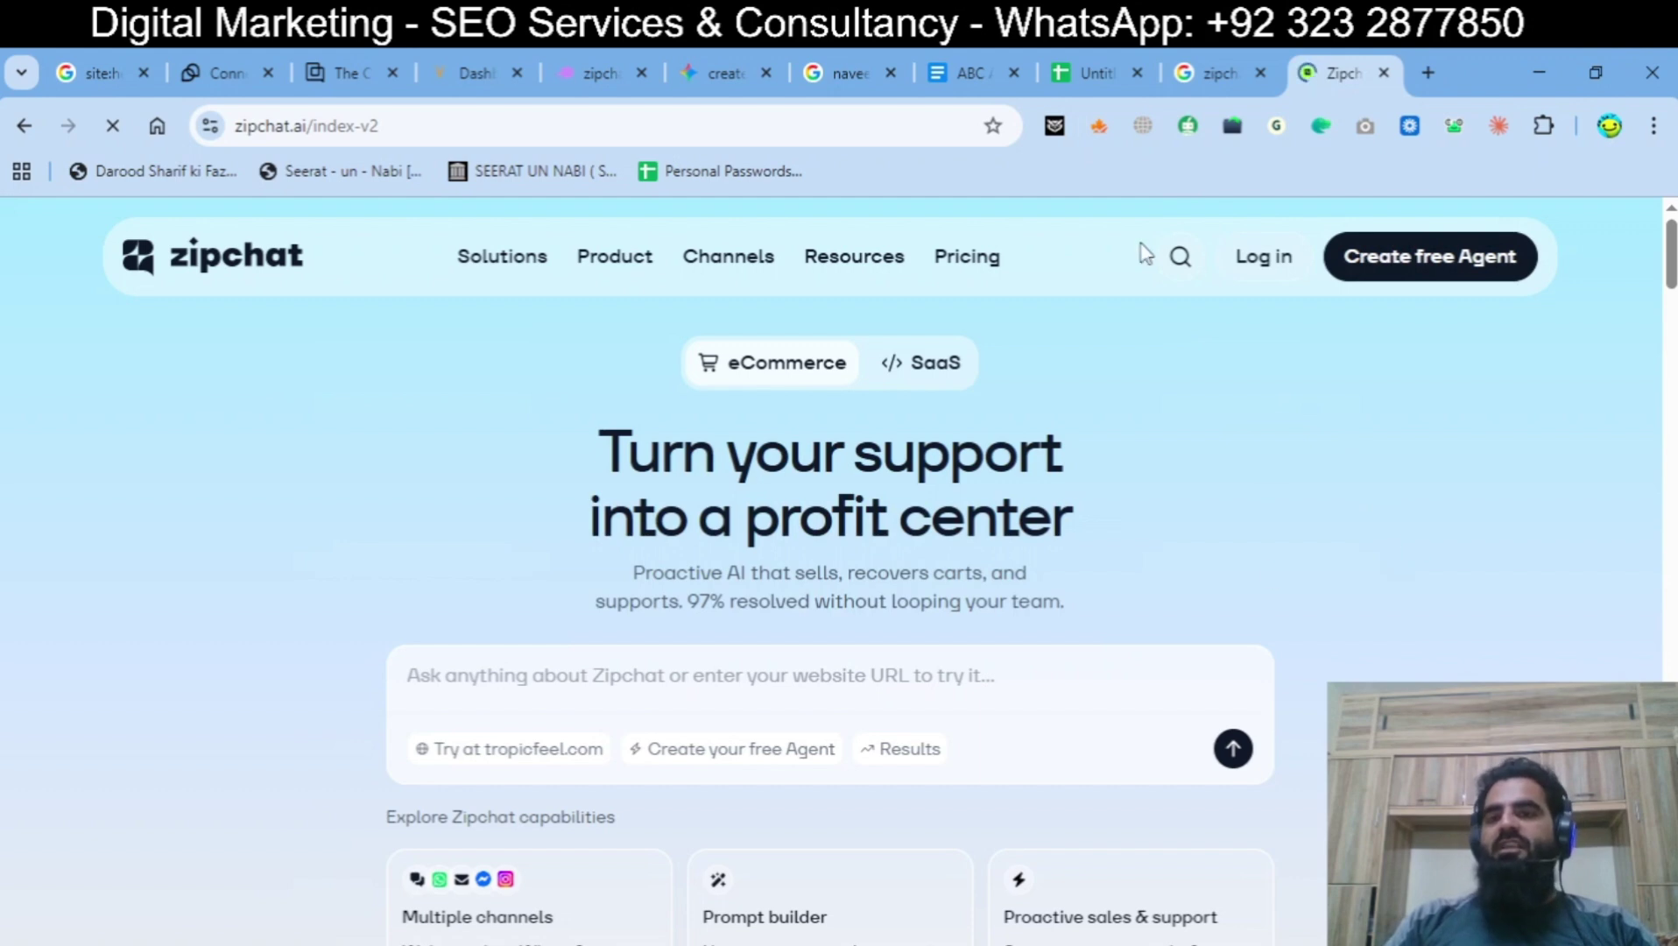
{"action": "mouse_move", "coordinate": [865, 271]}
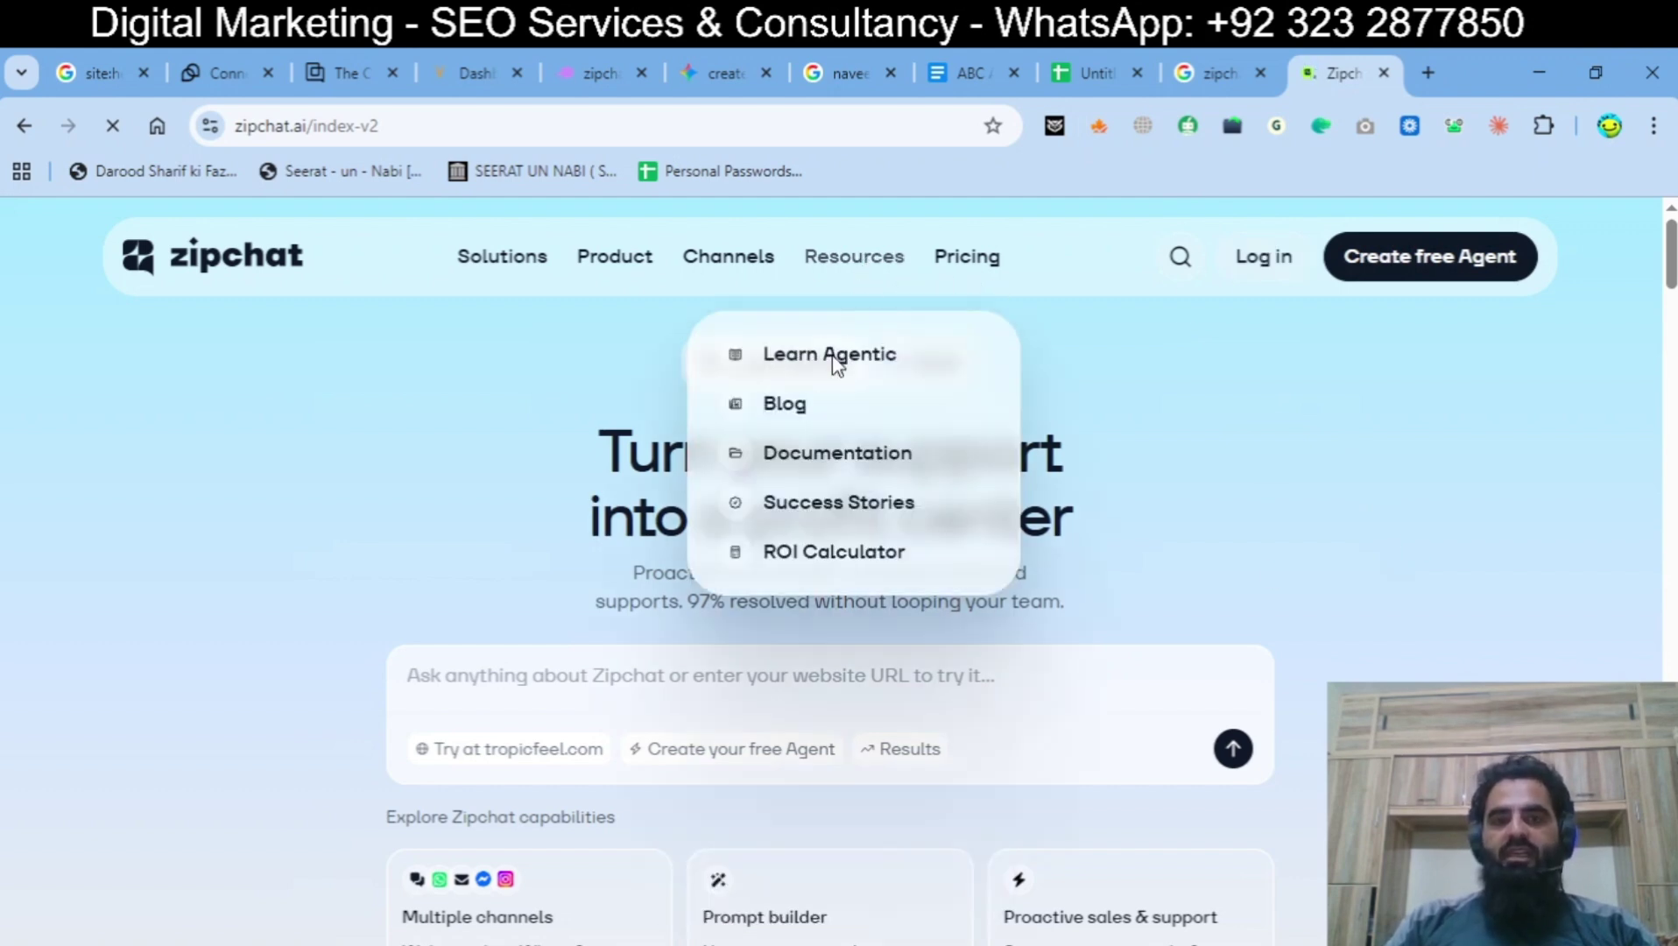
{"action": "left_click", "coordinate": [792, 412]}
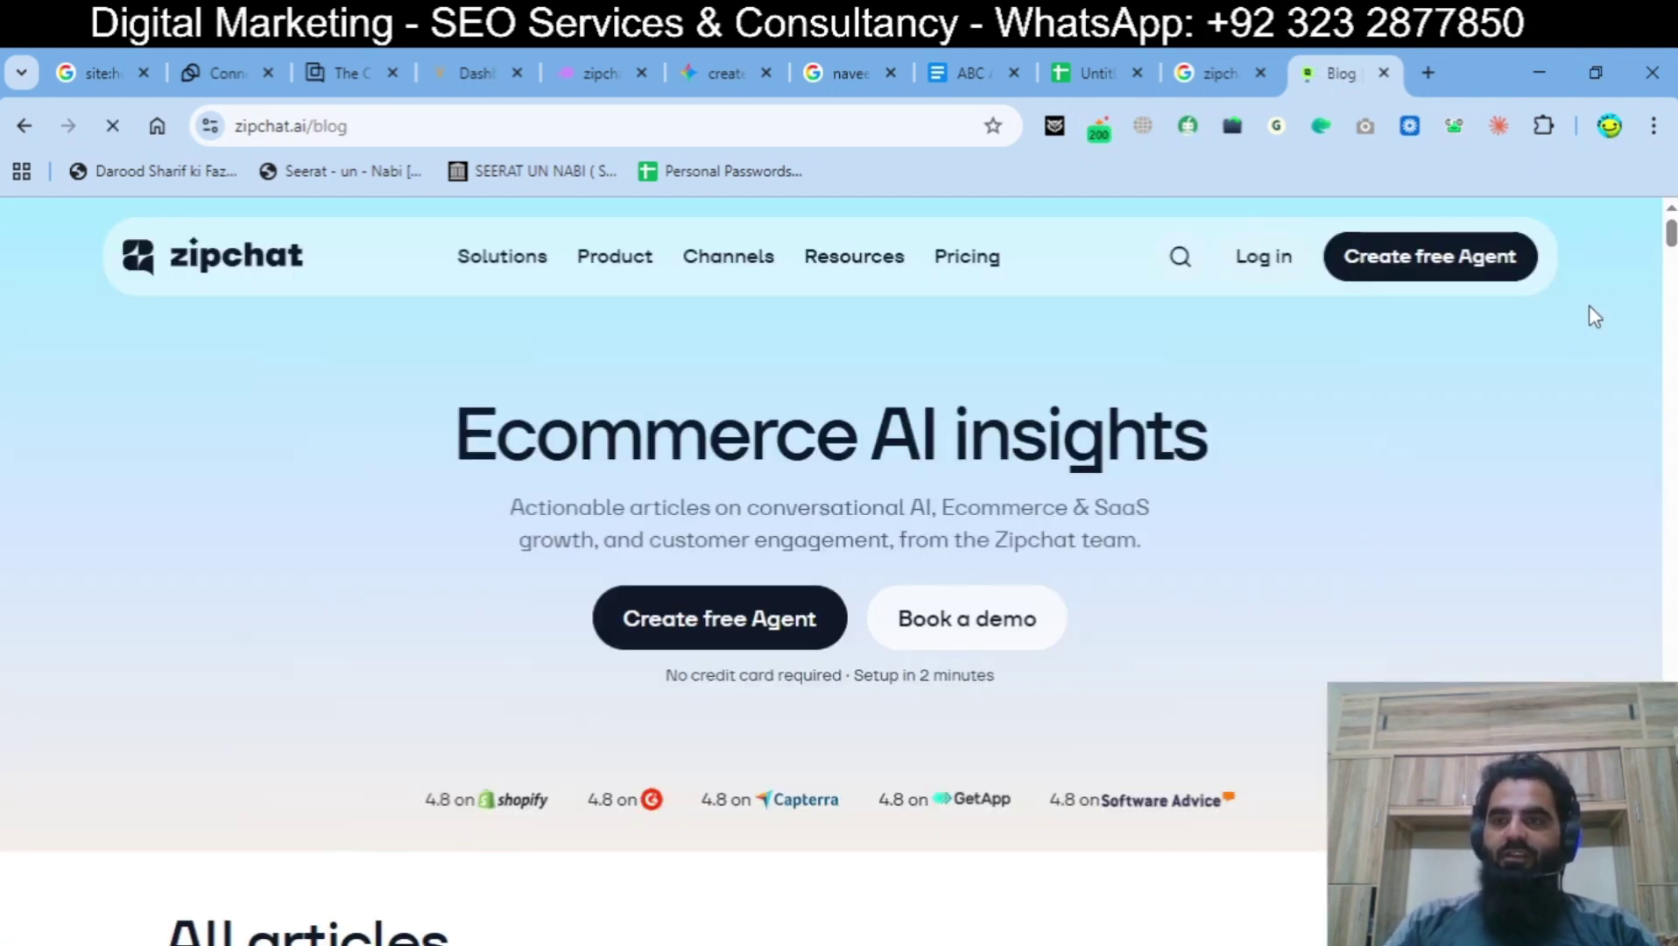
Step: Browse the article listing on the zipchat.ai blog, including the competitor reviews and Shopify app roundups
{"action": "scroll", "coordinate": [1591, 315], "scroll_direction": "down", "scroll_amount": 10}
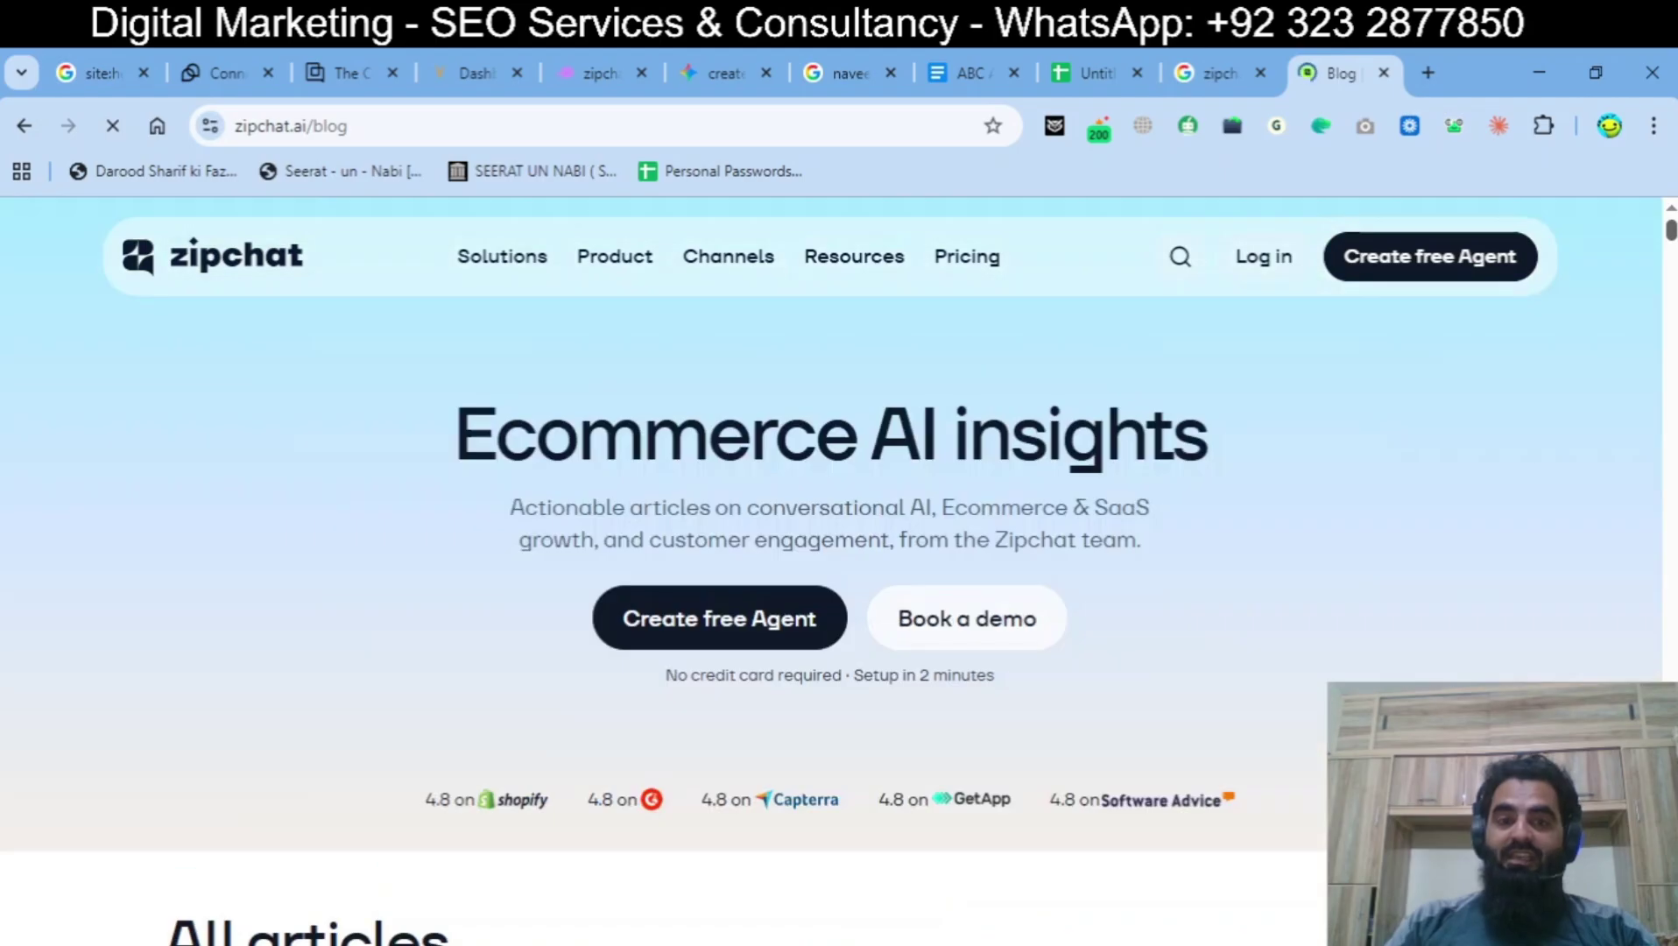
{"action": "scroll", "coordinate": [1524, 456], "scroll_direction": "down", "scroll_amount": 6}
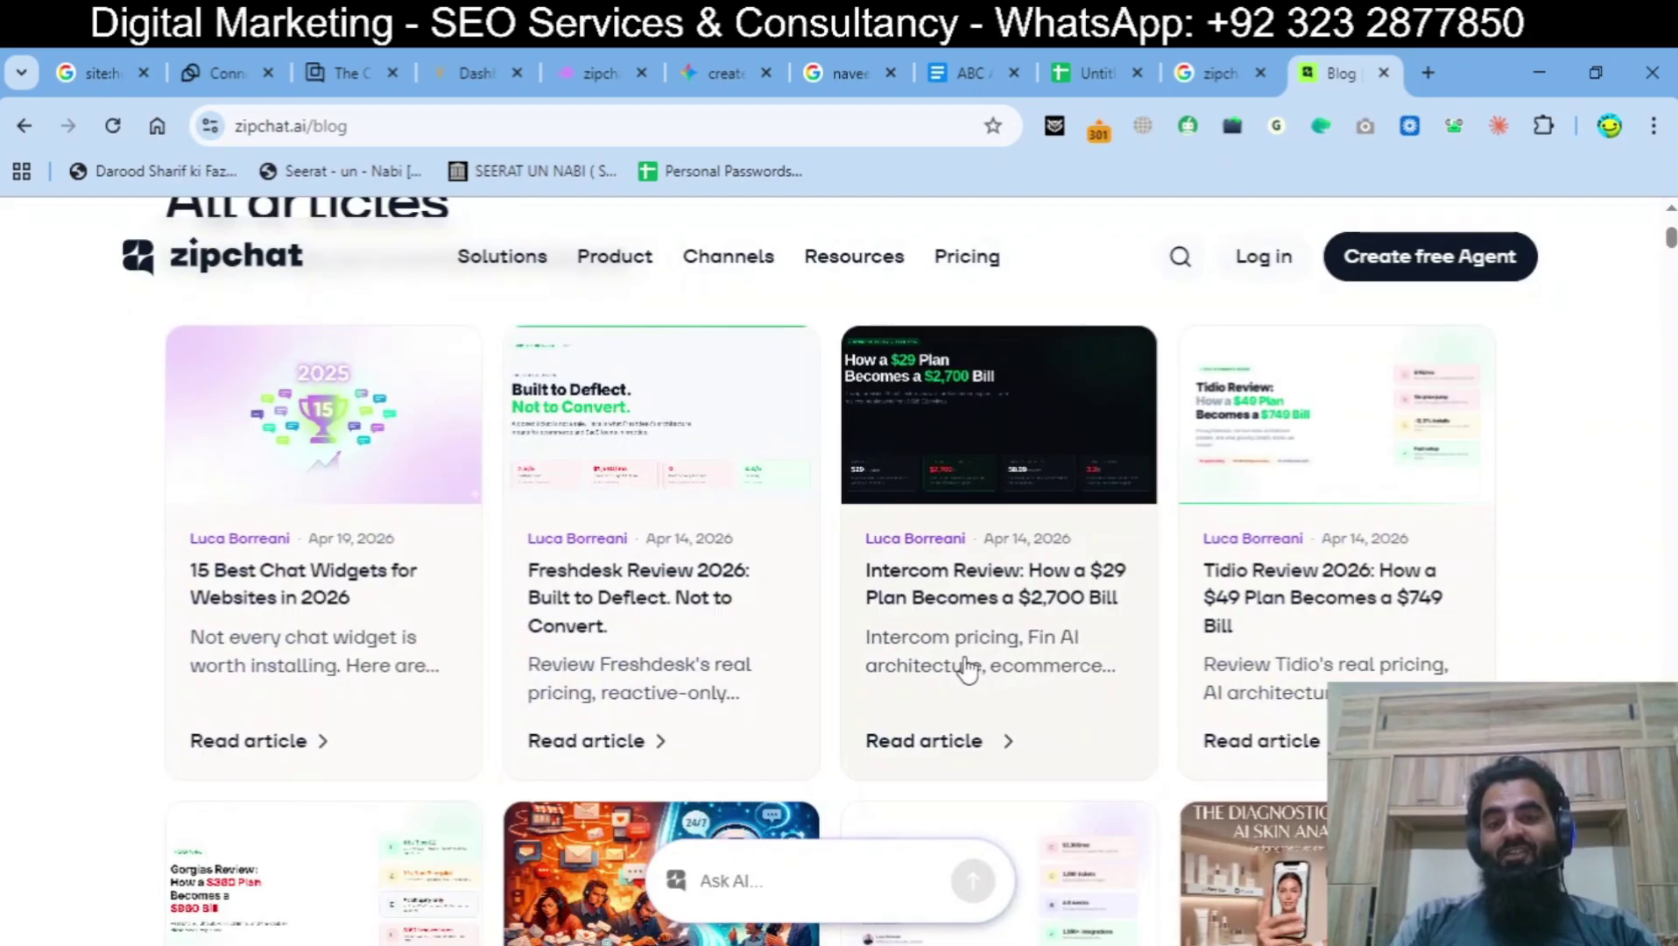
{"action": "scroll", "coordinate": [306, 499], "scroll_direction": "down", "scroll_amount": 1}
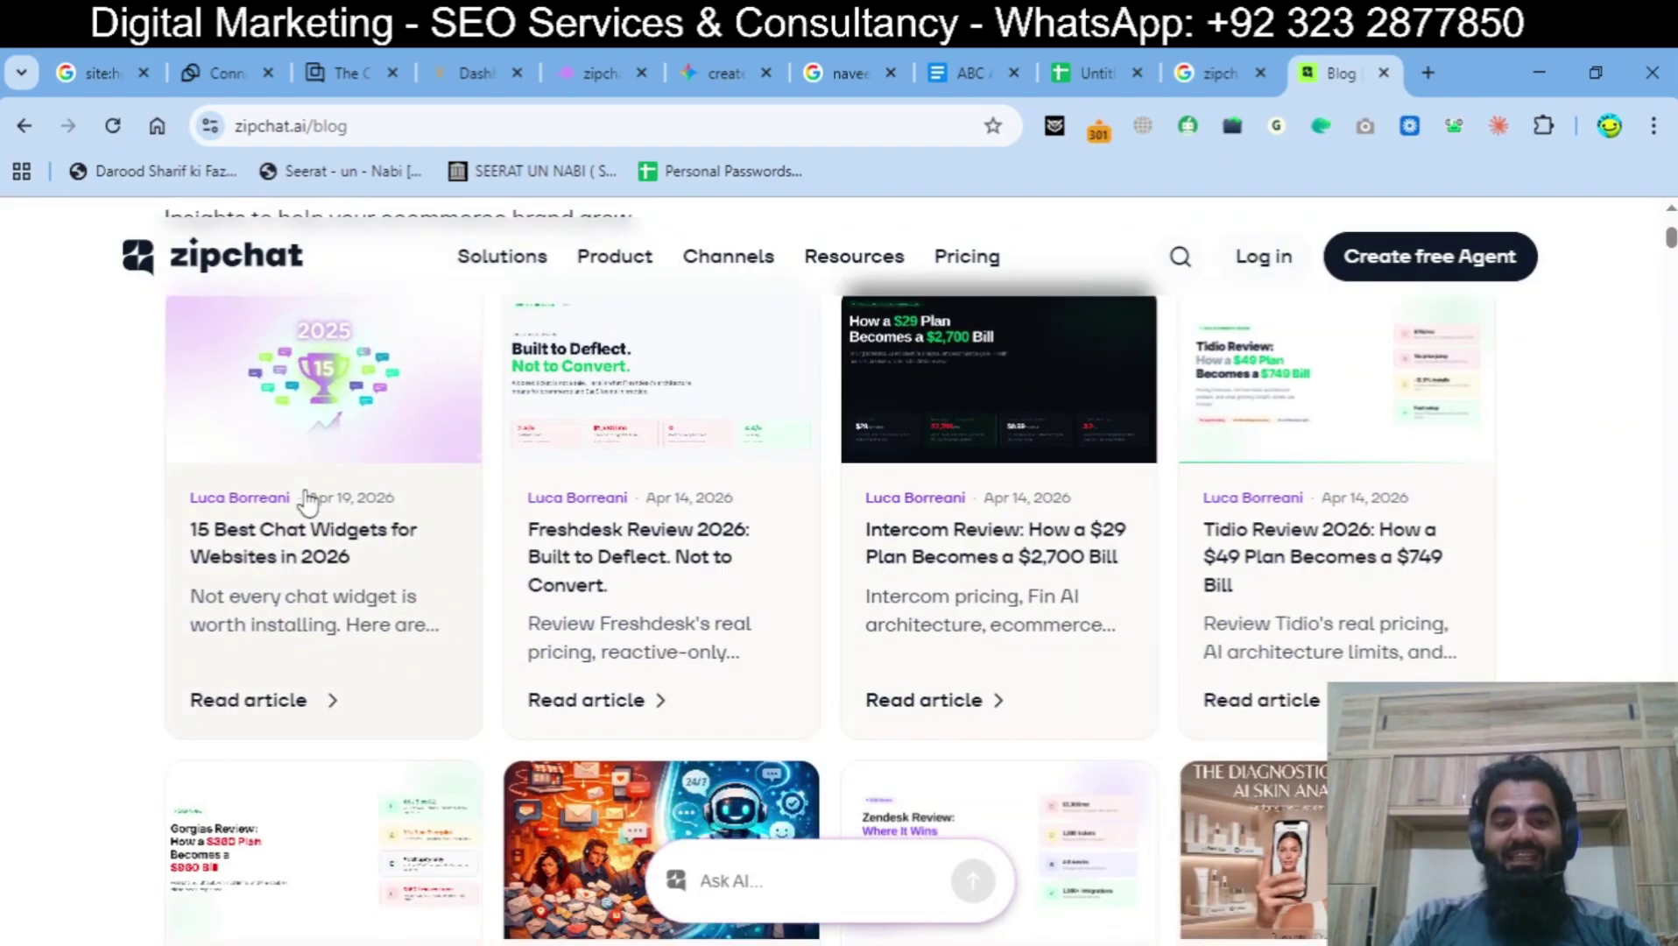
{"action": "scroll", "coordinate": [306, 500], "scroll_direction": "down", "scroll_amount": 6}
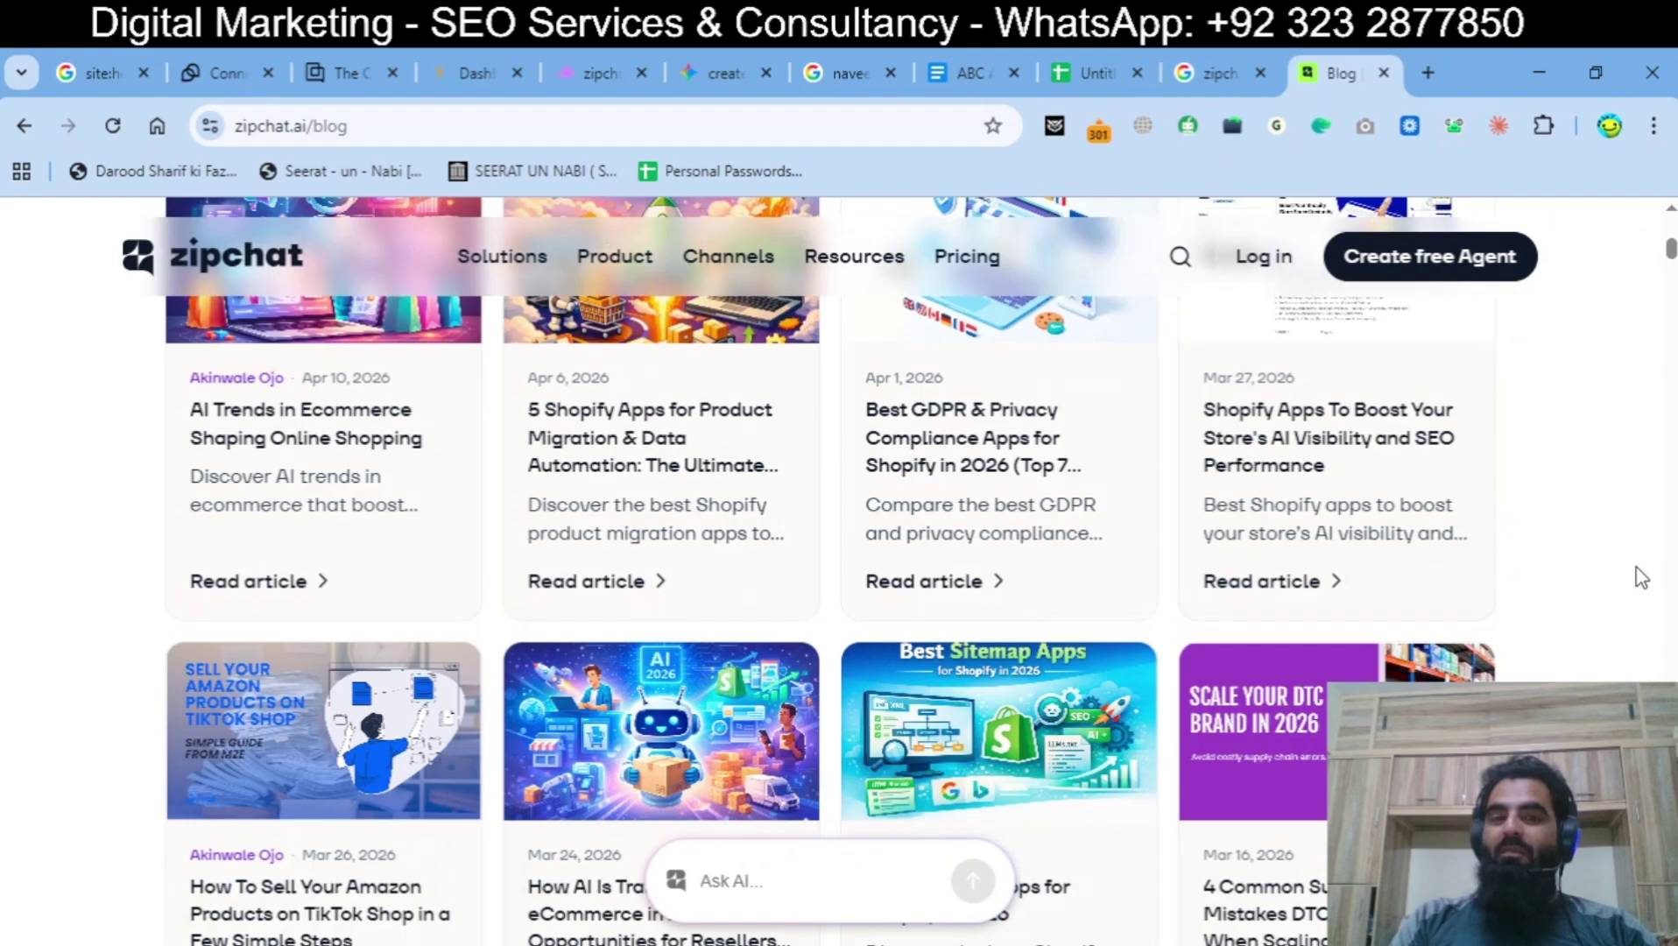
{"action": "scroll", "coordinate": [1641, 577], "scroll_direction": "up", "scroll_amount": 8}
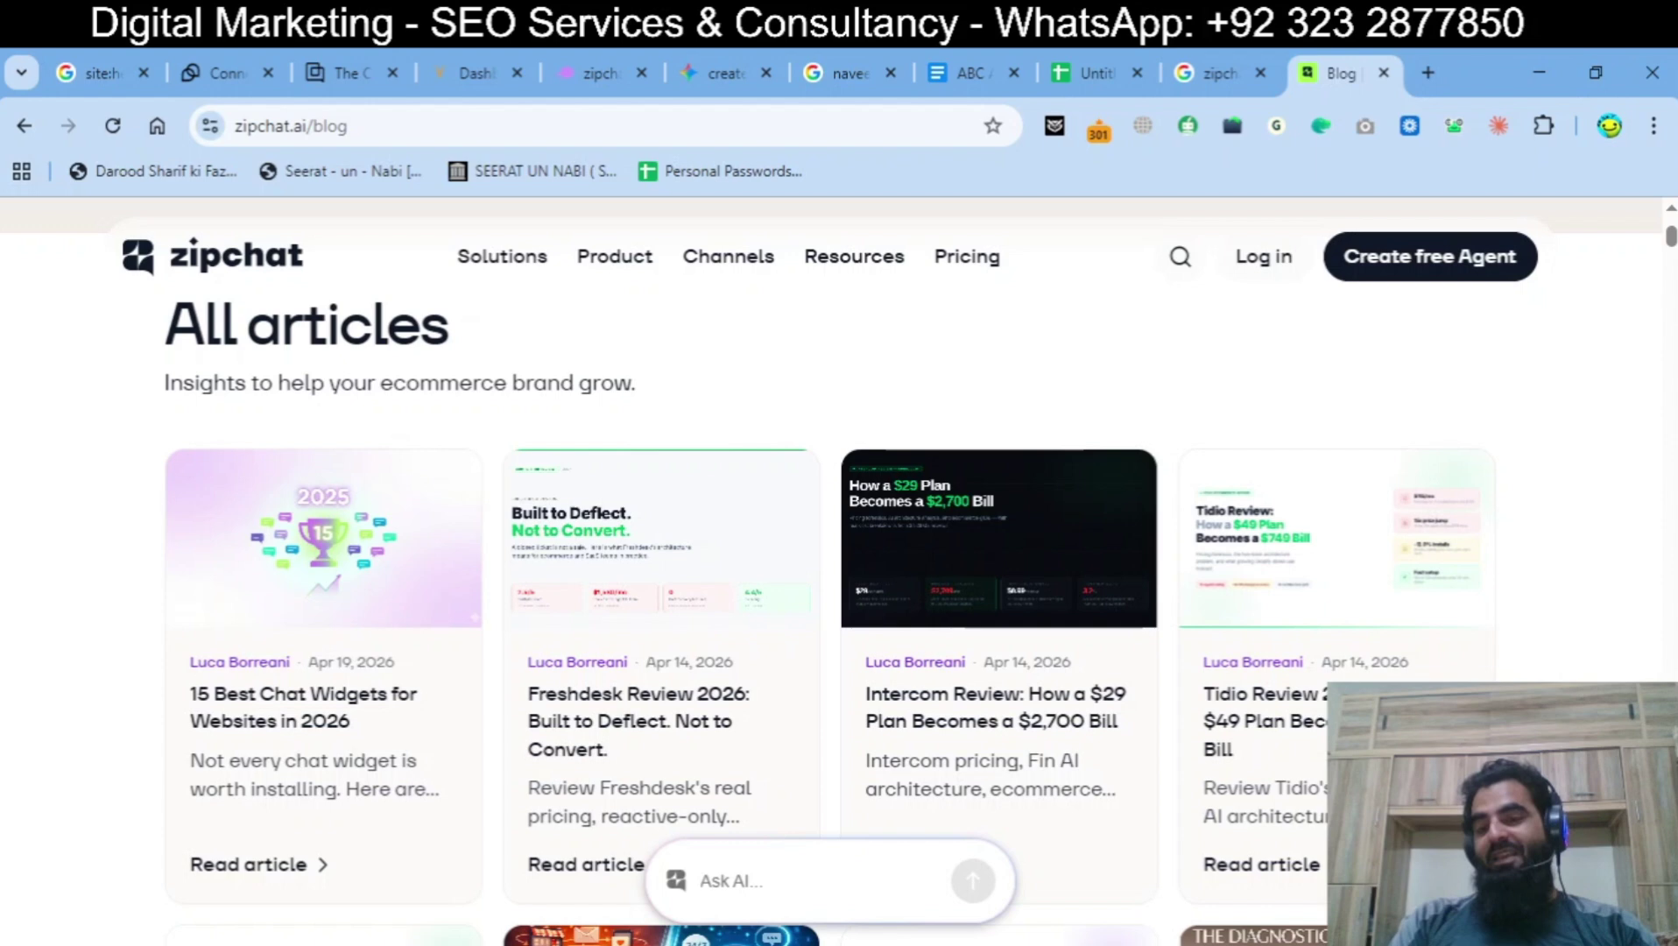
{"action": "scroll", "coordinate": [839, 569], "scroll_direction": "down", "scroll_amount": 2}
{"action": "scroll", "coordinate": [839, 569], "scroll_direction": "down", "scroll_amount": 2}
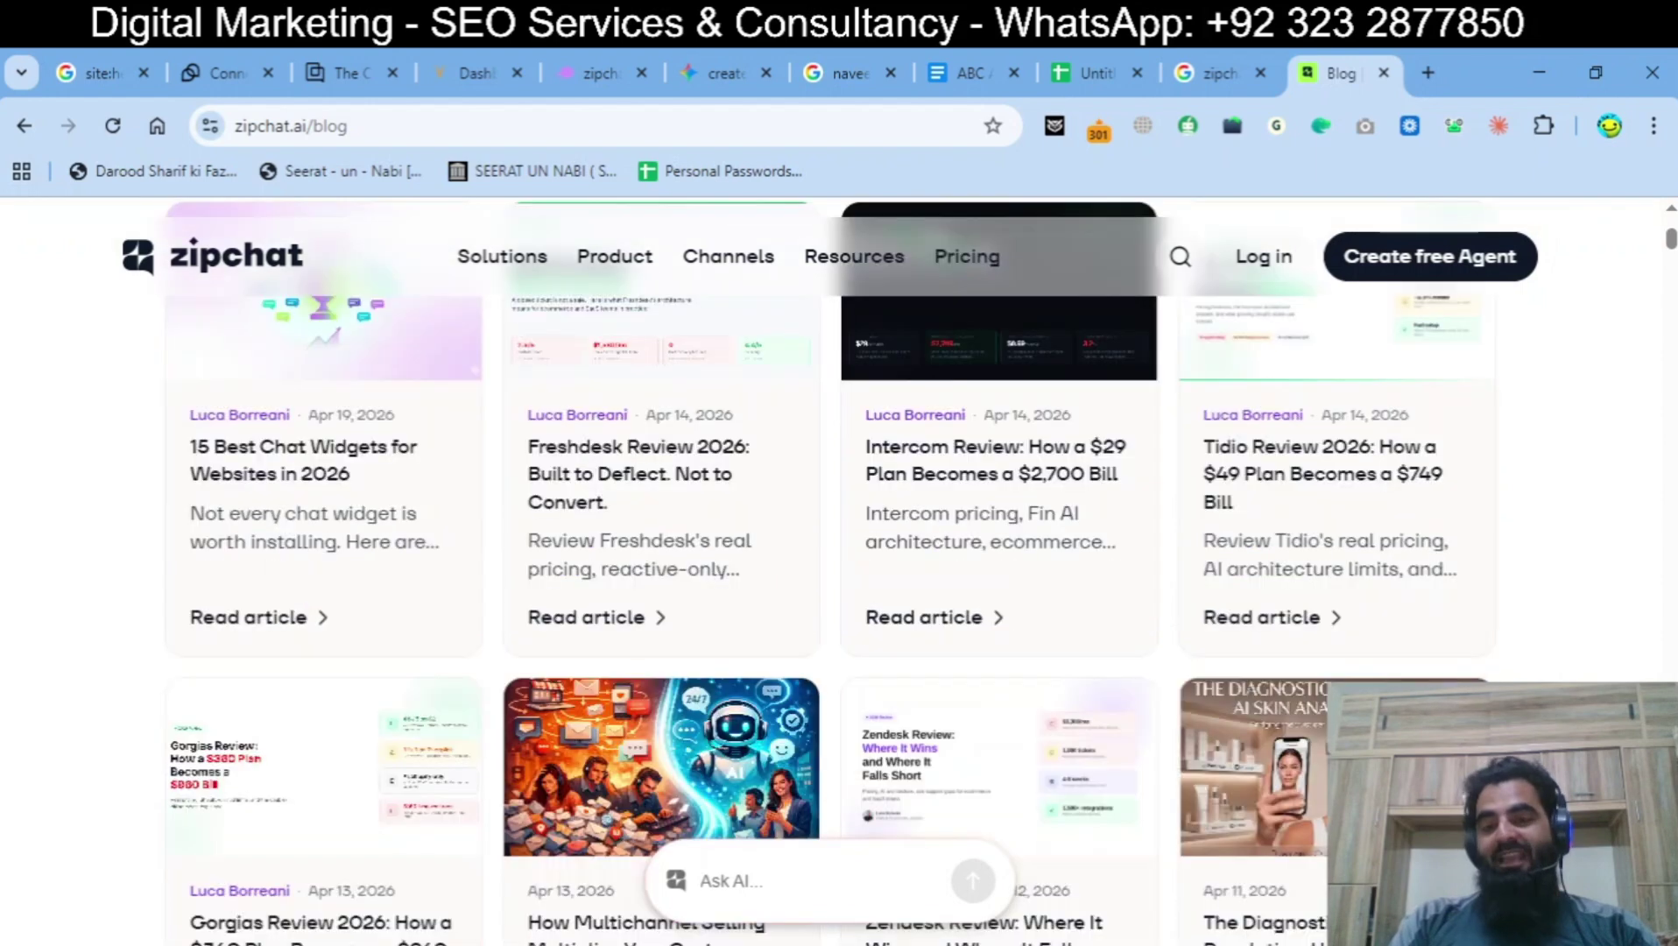
{"action": "scroll", "coordinate": [839, 569], "scroll_direction": "down", "scroll_amount": 4}
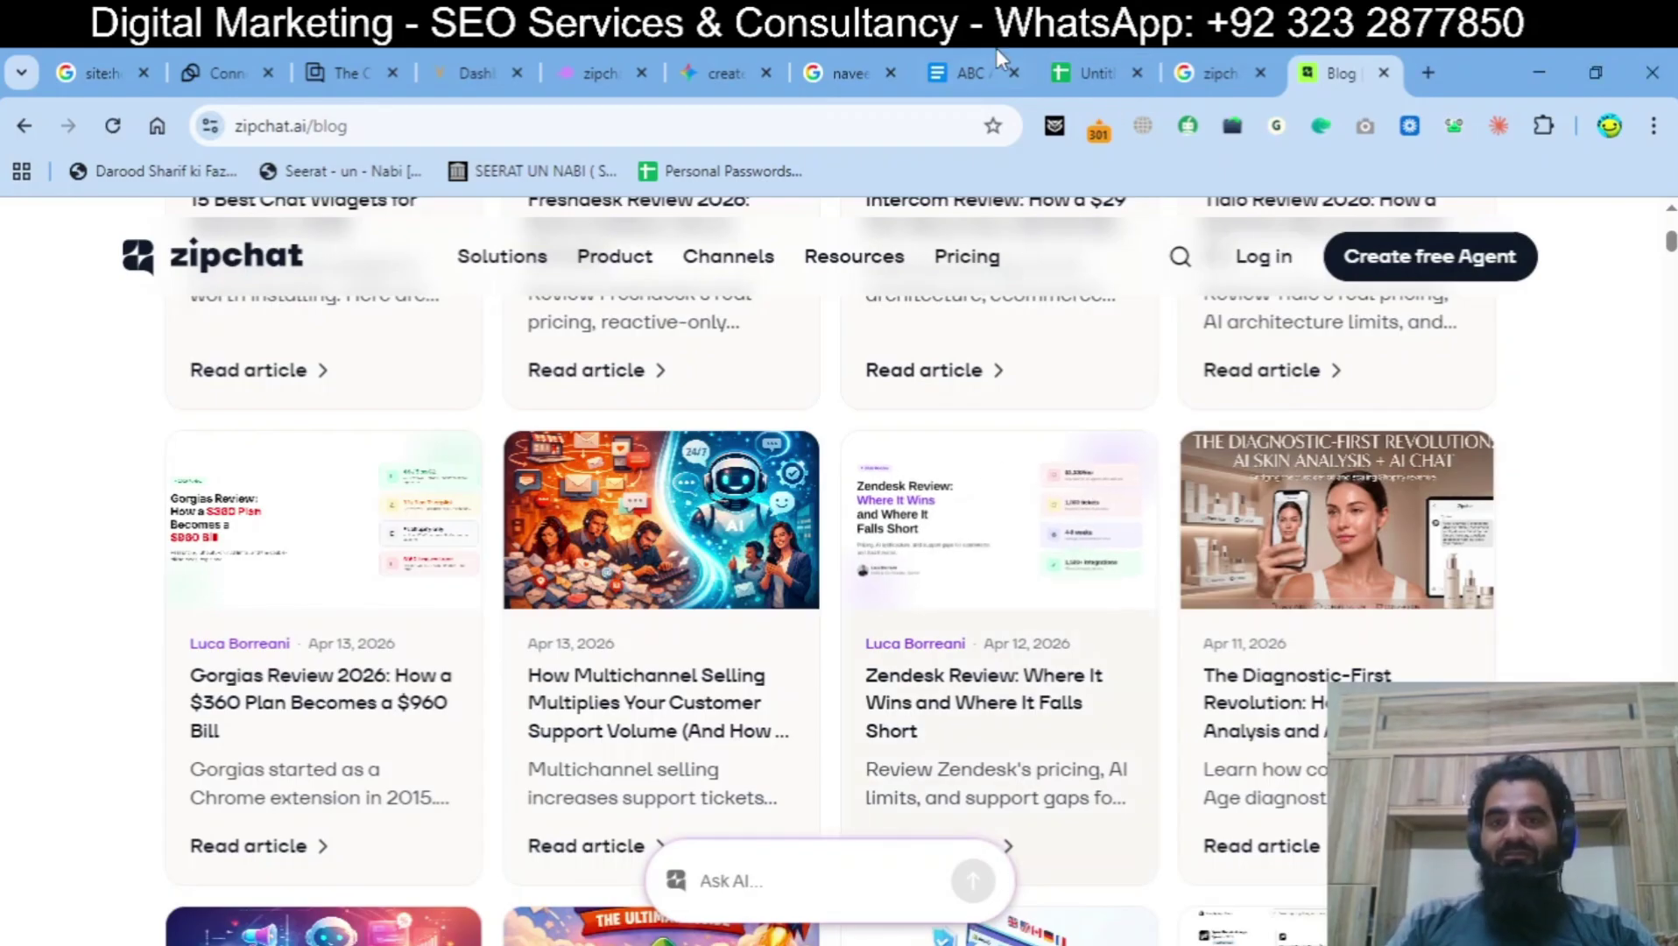
Step: Return to the ABC AI Chatbot document and add a "Resources" bullet below the affiliate / partner program entry in NAV 6: COMPANY
{"action": "left_click", "coordinate": [1022, 55]}
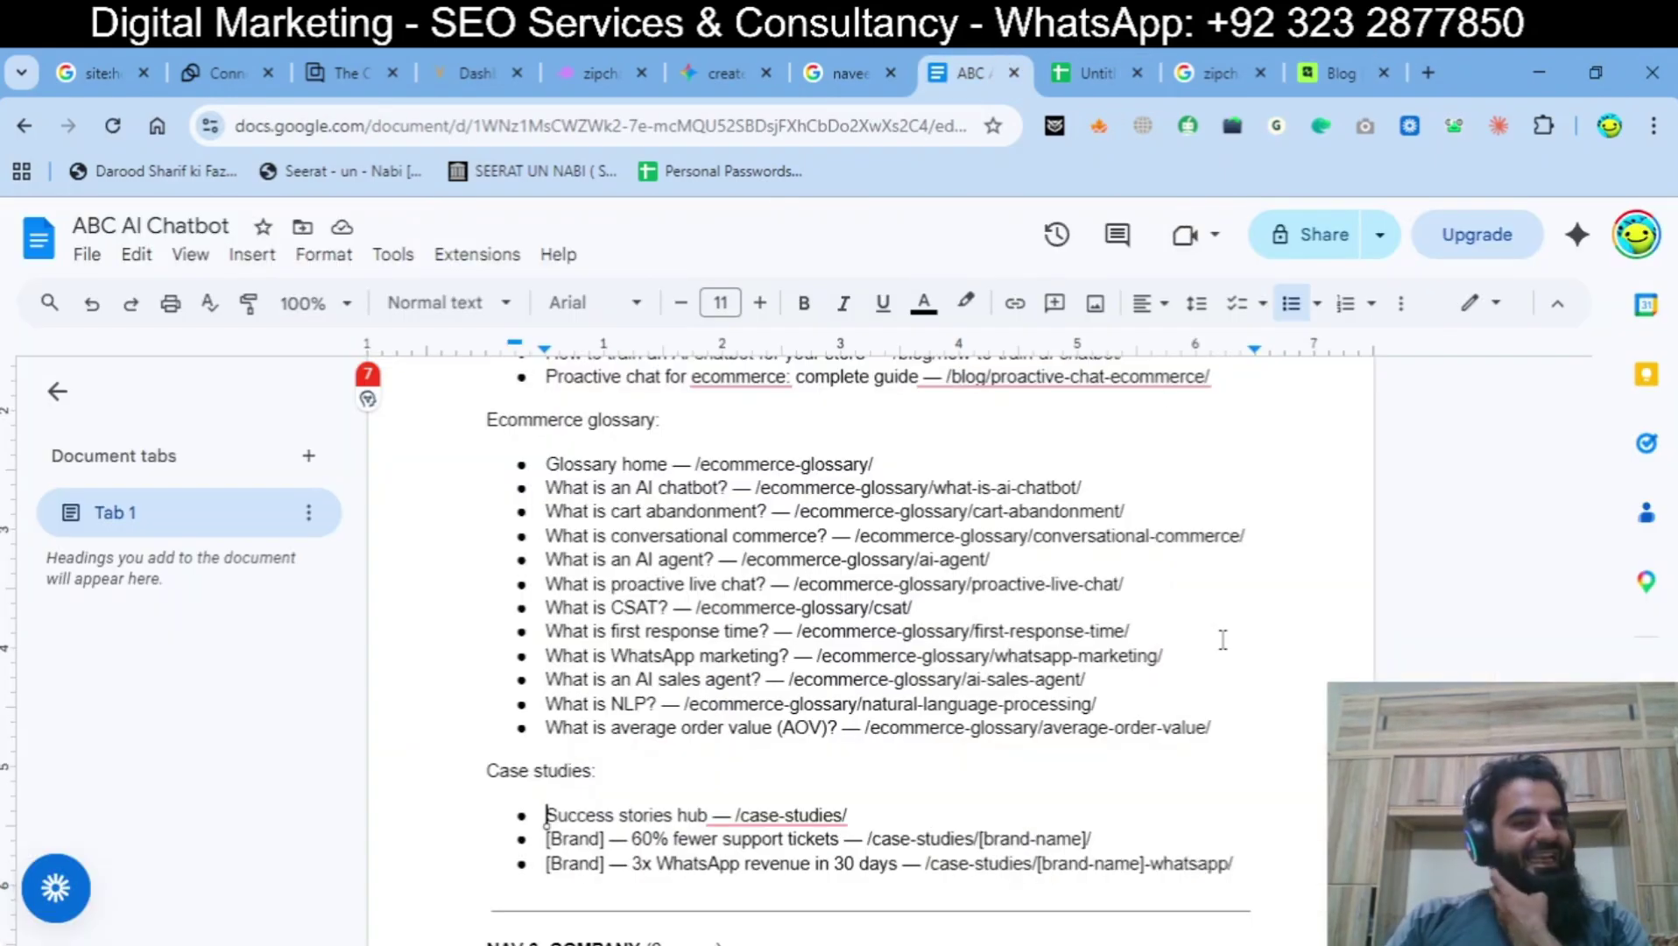
{"action": "scroll", "coordinate": [1223, 716], "scroll_direction": "down", "scroll_amount": 4}
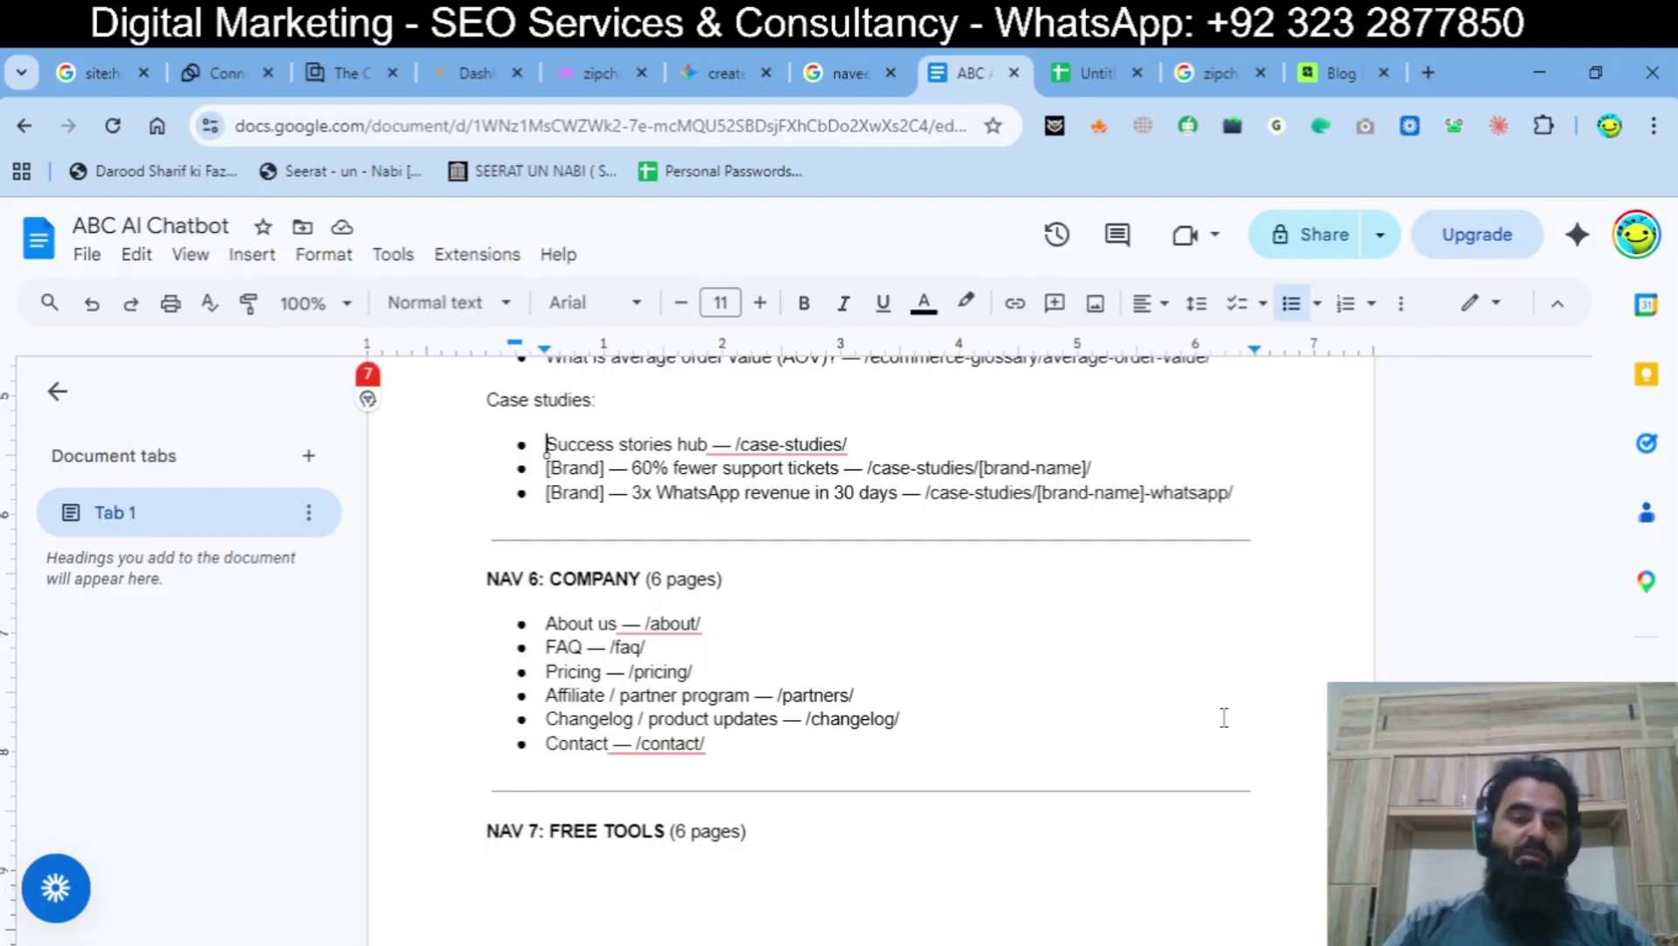
{"action": "left_click", "coordinate": [901, 692]}
{"action": "key", "text": "Return"}
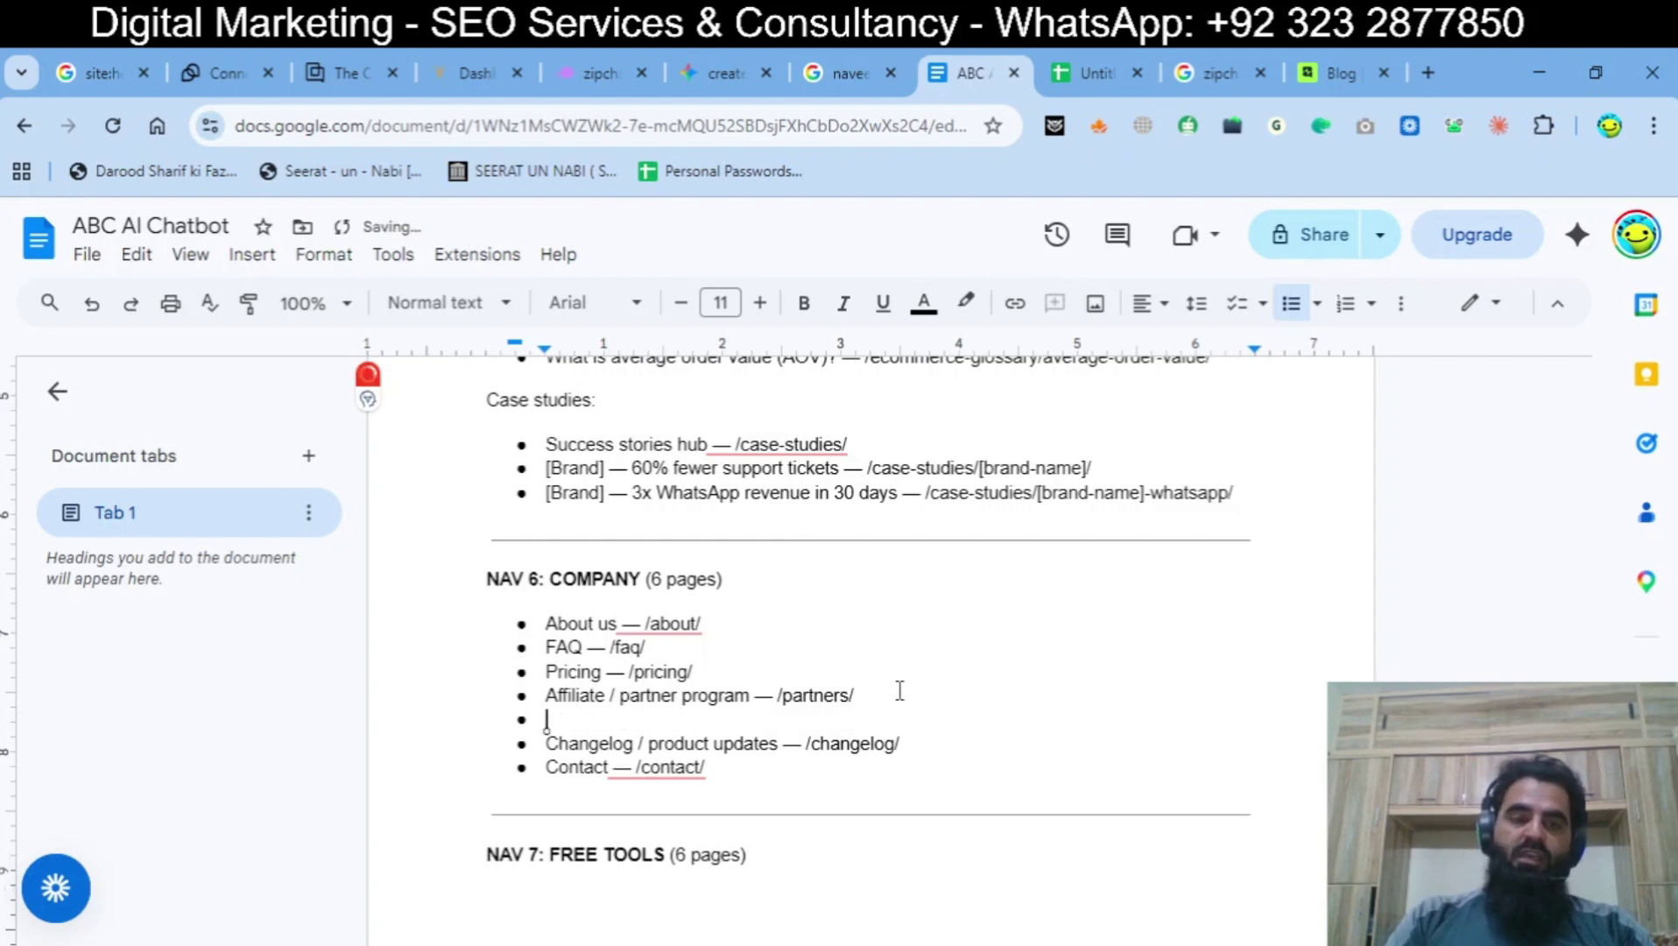
{"action": "type", "text": "Resources"}
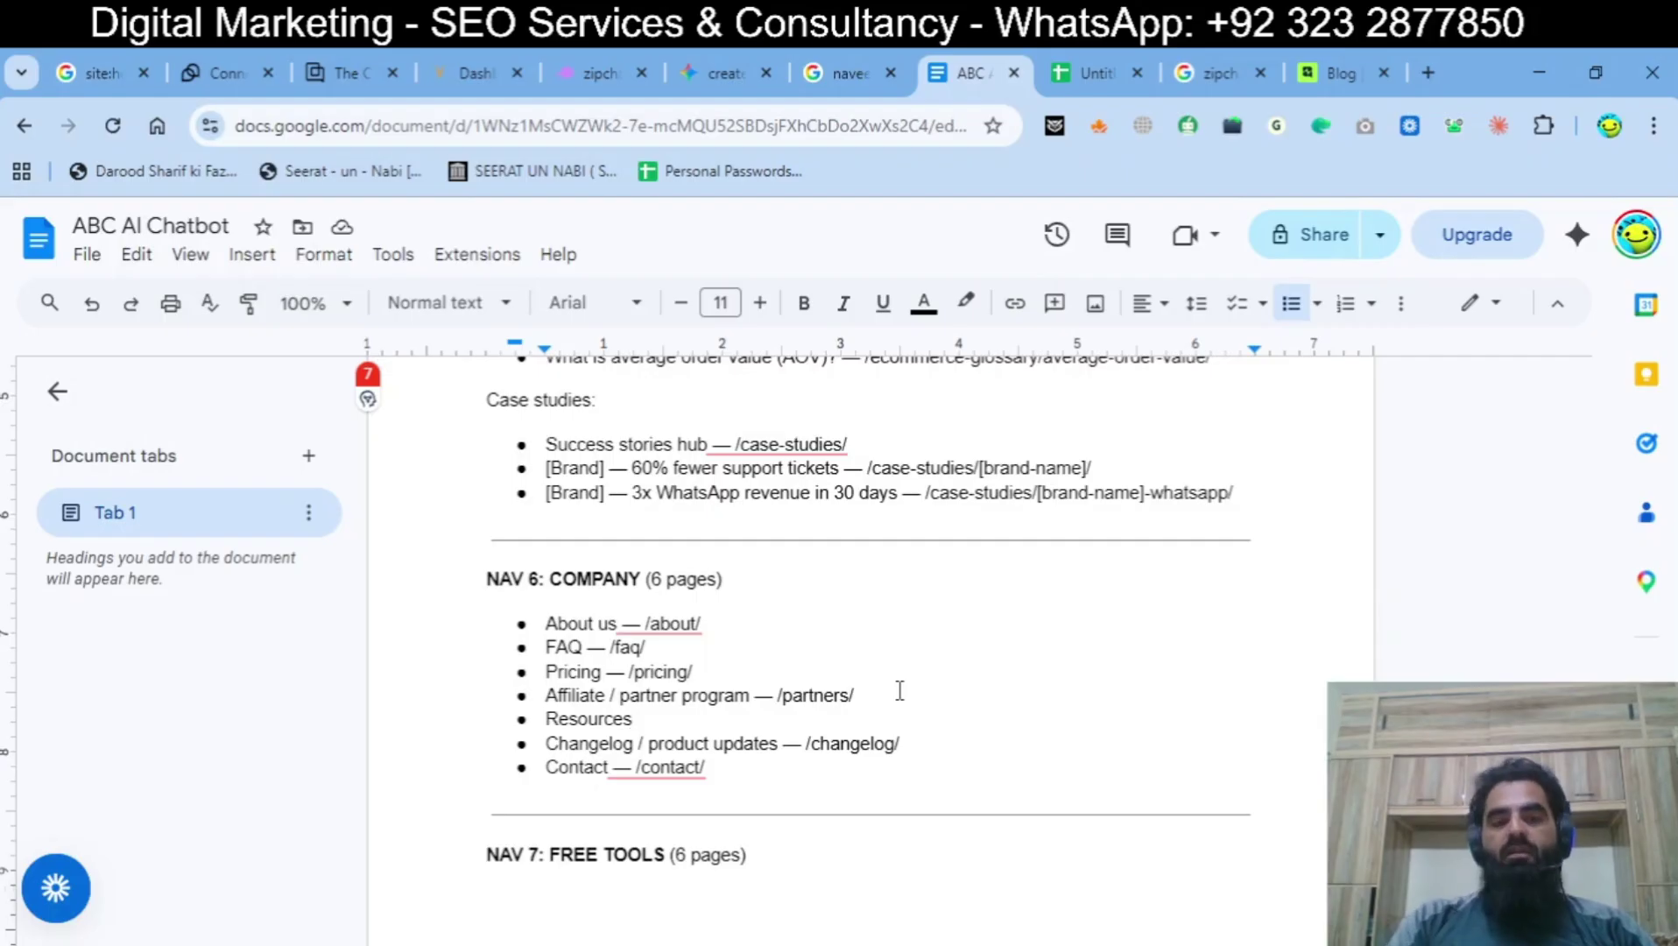
Step: Look over the free tools pages, then revisit the NAV 3: COMPARE and NAV 4: INTEGRATIONS sections
{"action": "scroll", "coordinate": [1011, 666], "scroll_direction": "down", "scroll_amount": 1}
{"action": "scroll", "coordinate": [1012, 666], "scroll_direction": "down", "scroll_amount": 3}
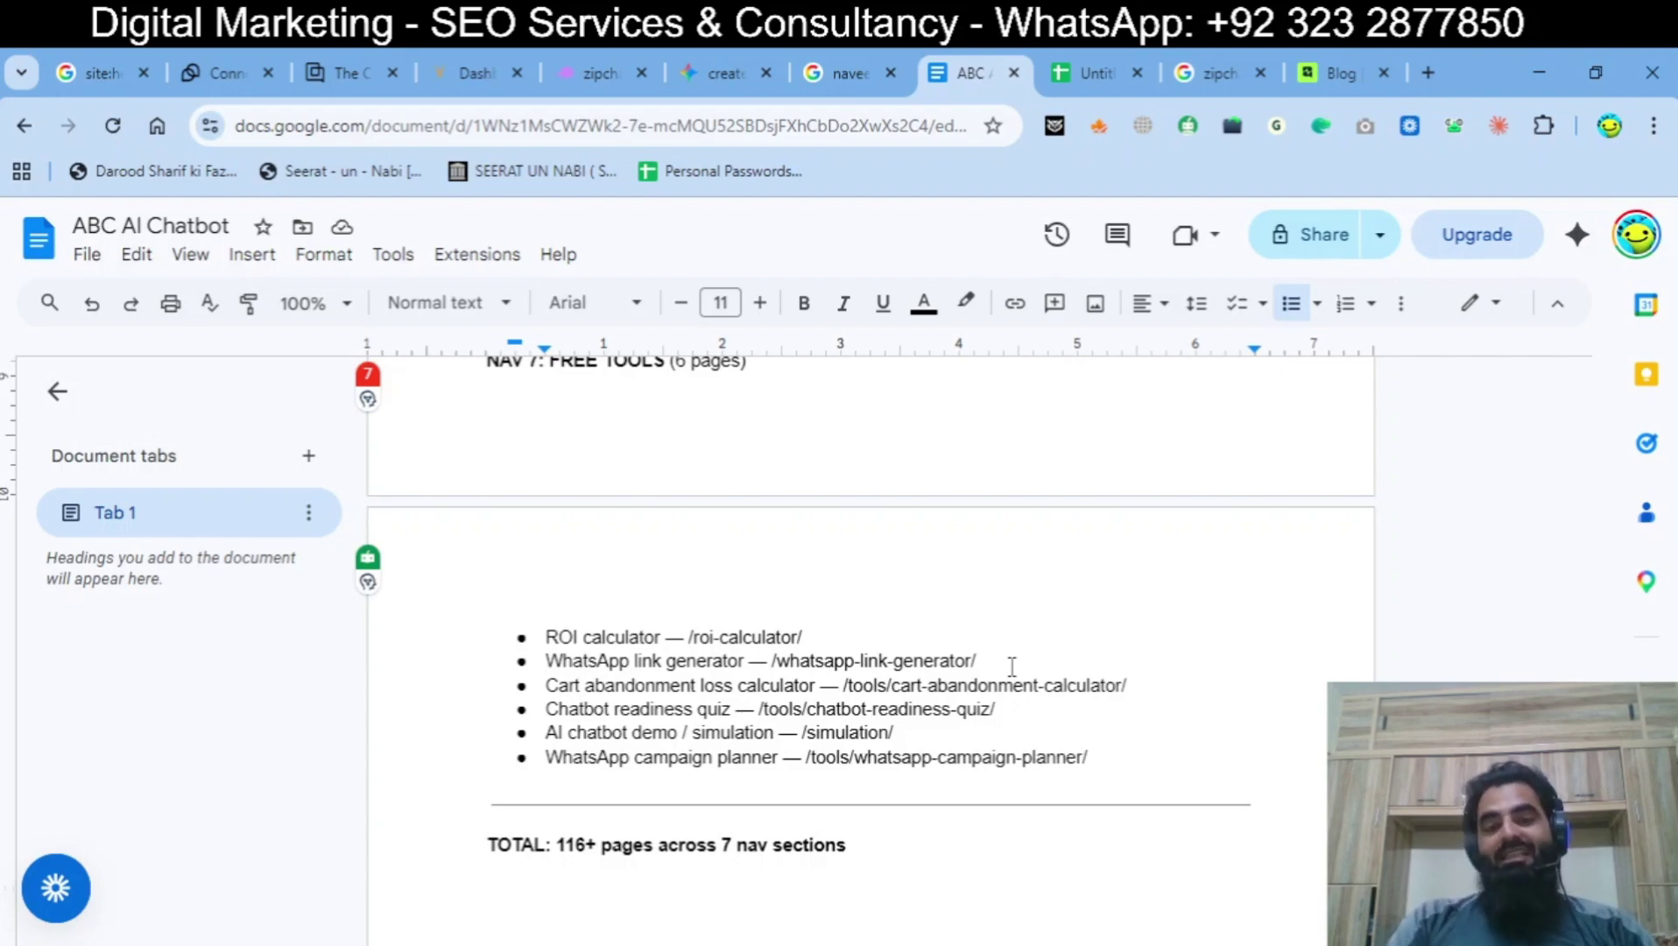
{"action": "scroll", "coordinate": [1011, 665], "scroll_direction": "up", "scroll_amount": 20}
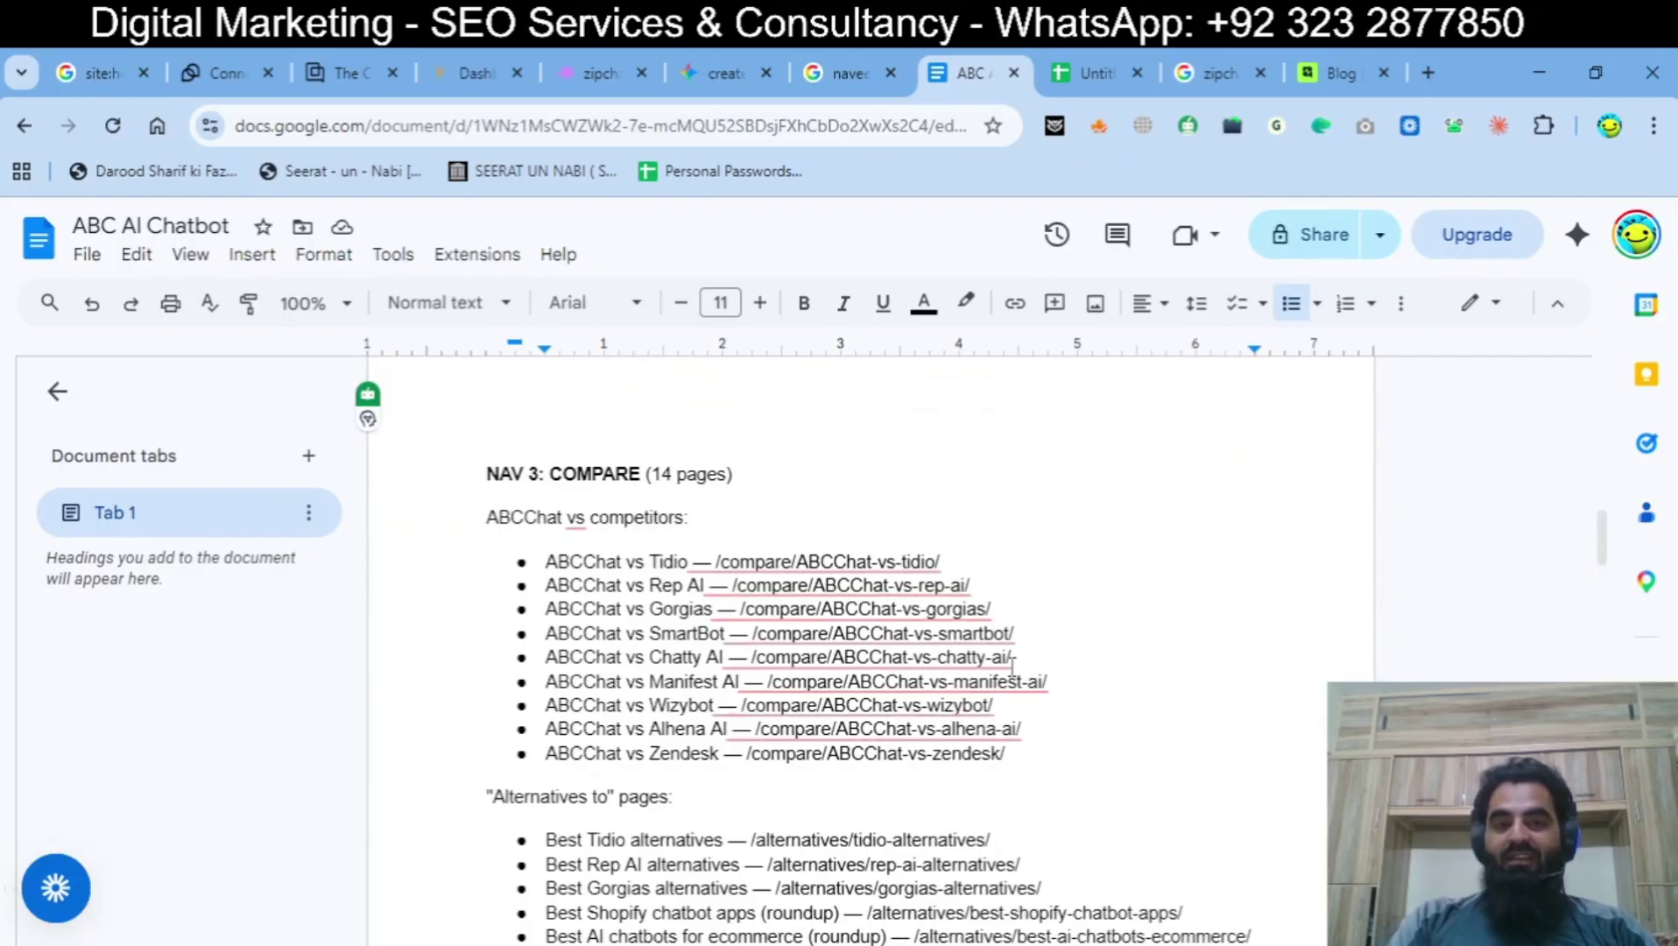
{"action": "left_click", "coordinate": [1048, 746]}
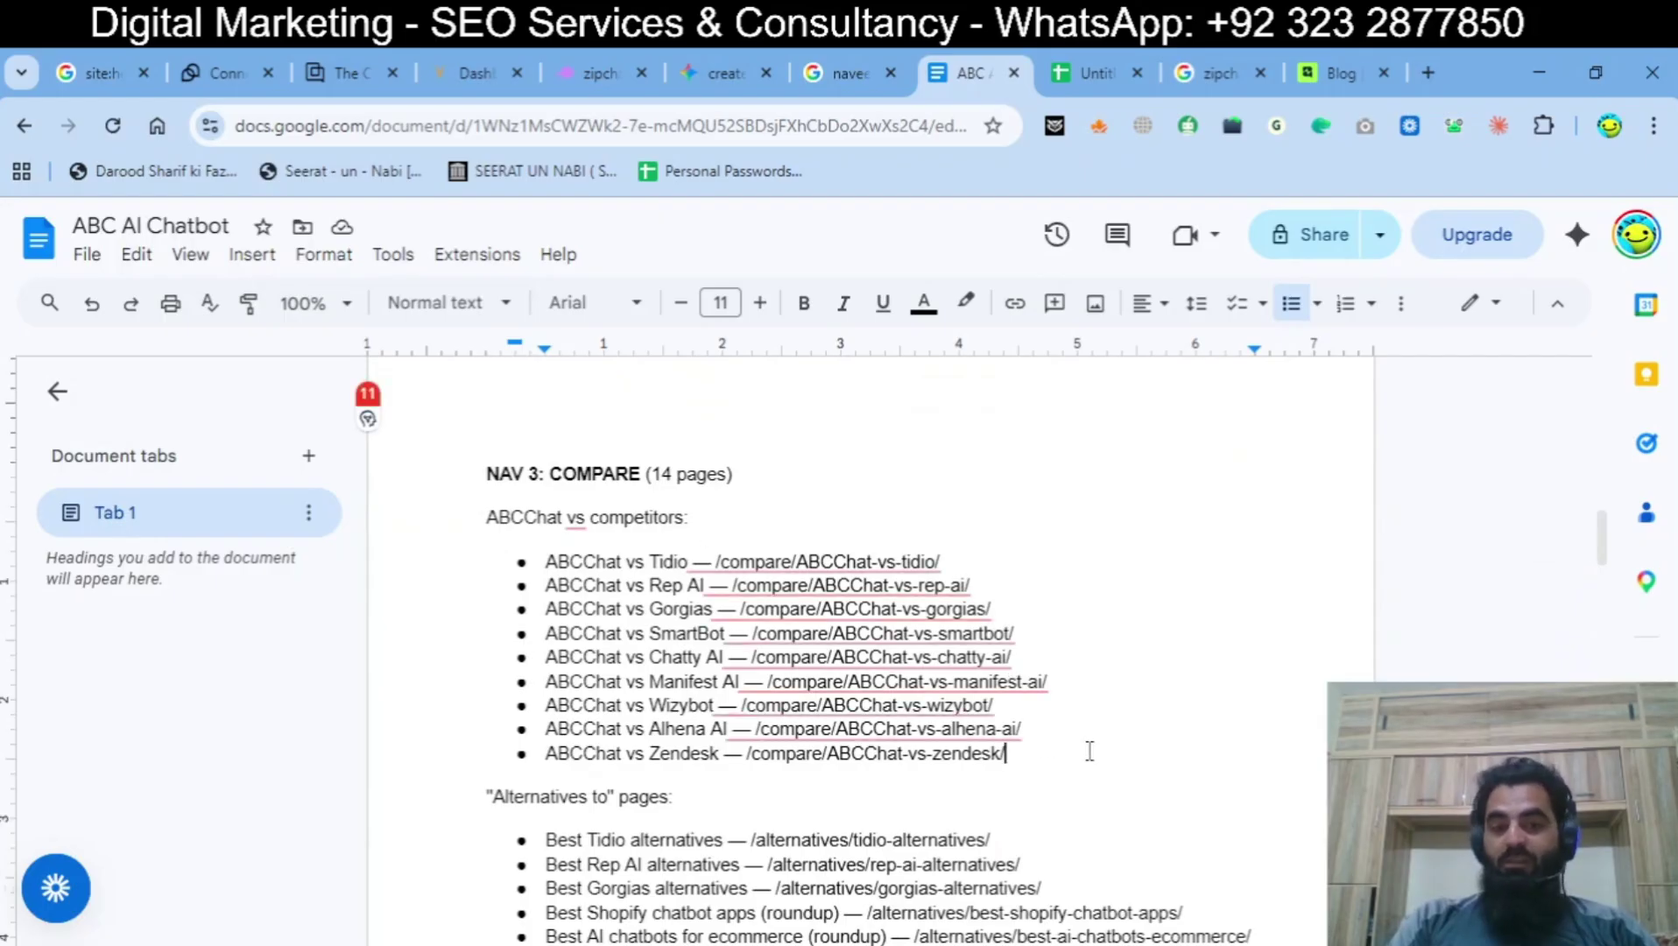
{"action": "scroll", "coordinate": [1089, 751], "scroll_direction": "down", "scroll_amount": 4}
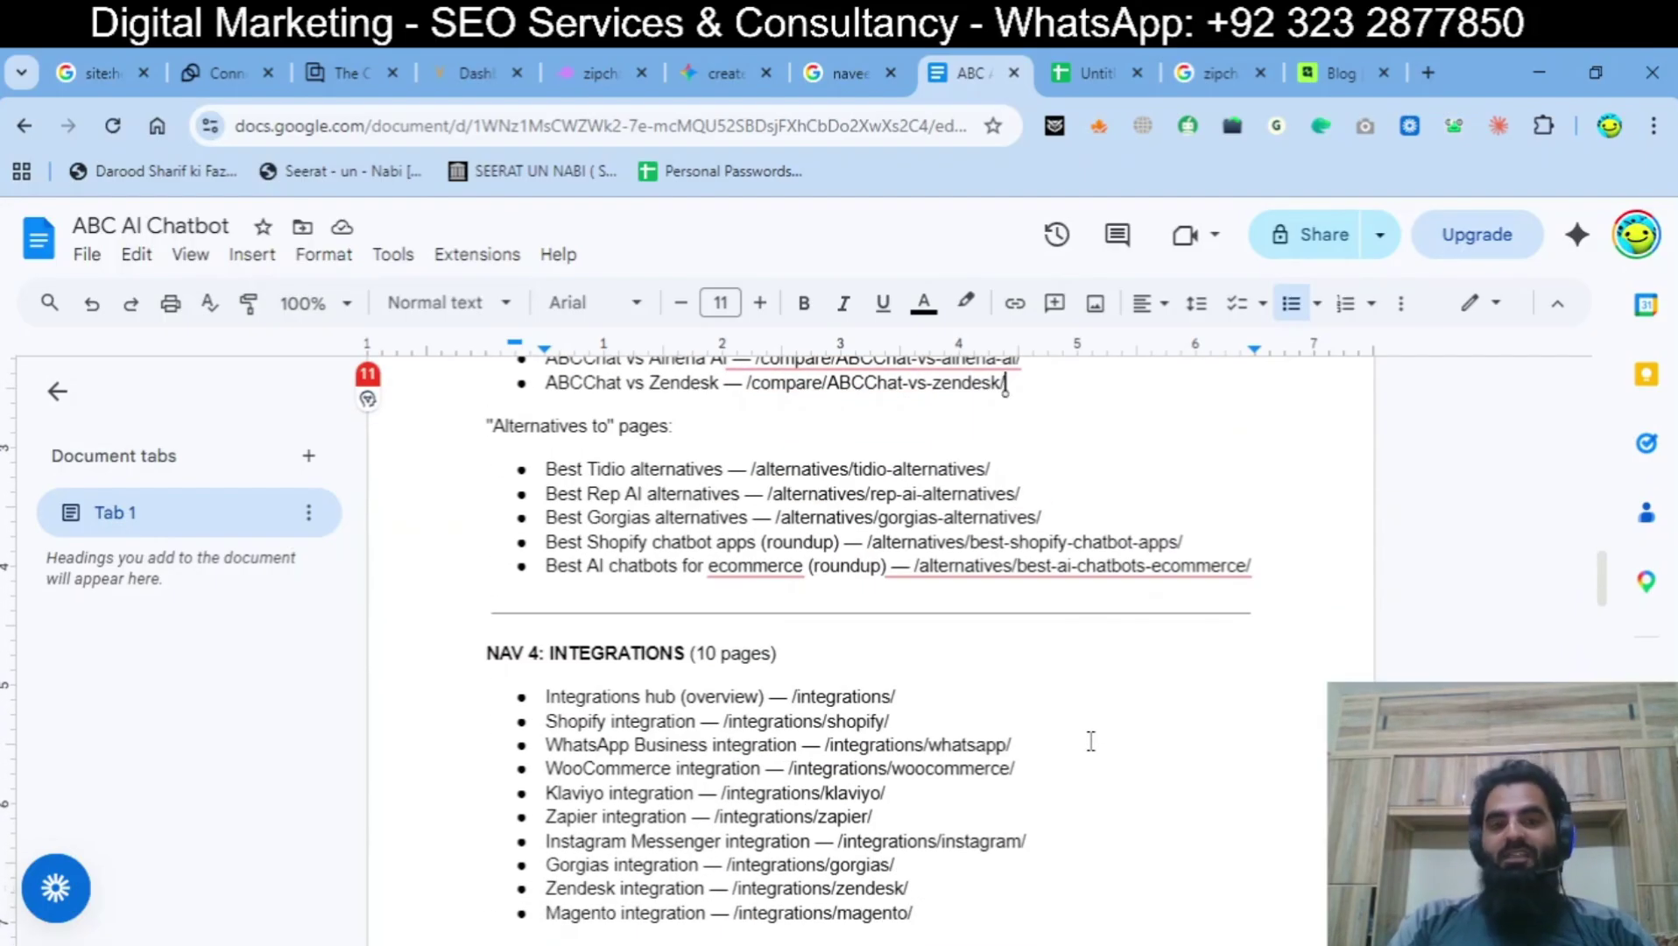
{"action": "scroll", "coordinate": [1090, 741], "scroll_direction": "down", "scroll_amount": 1}
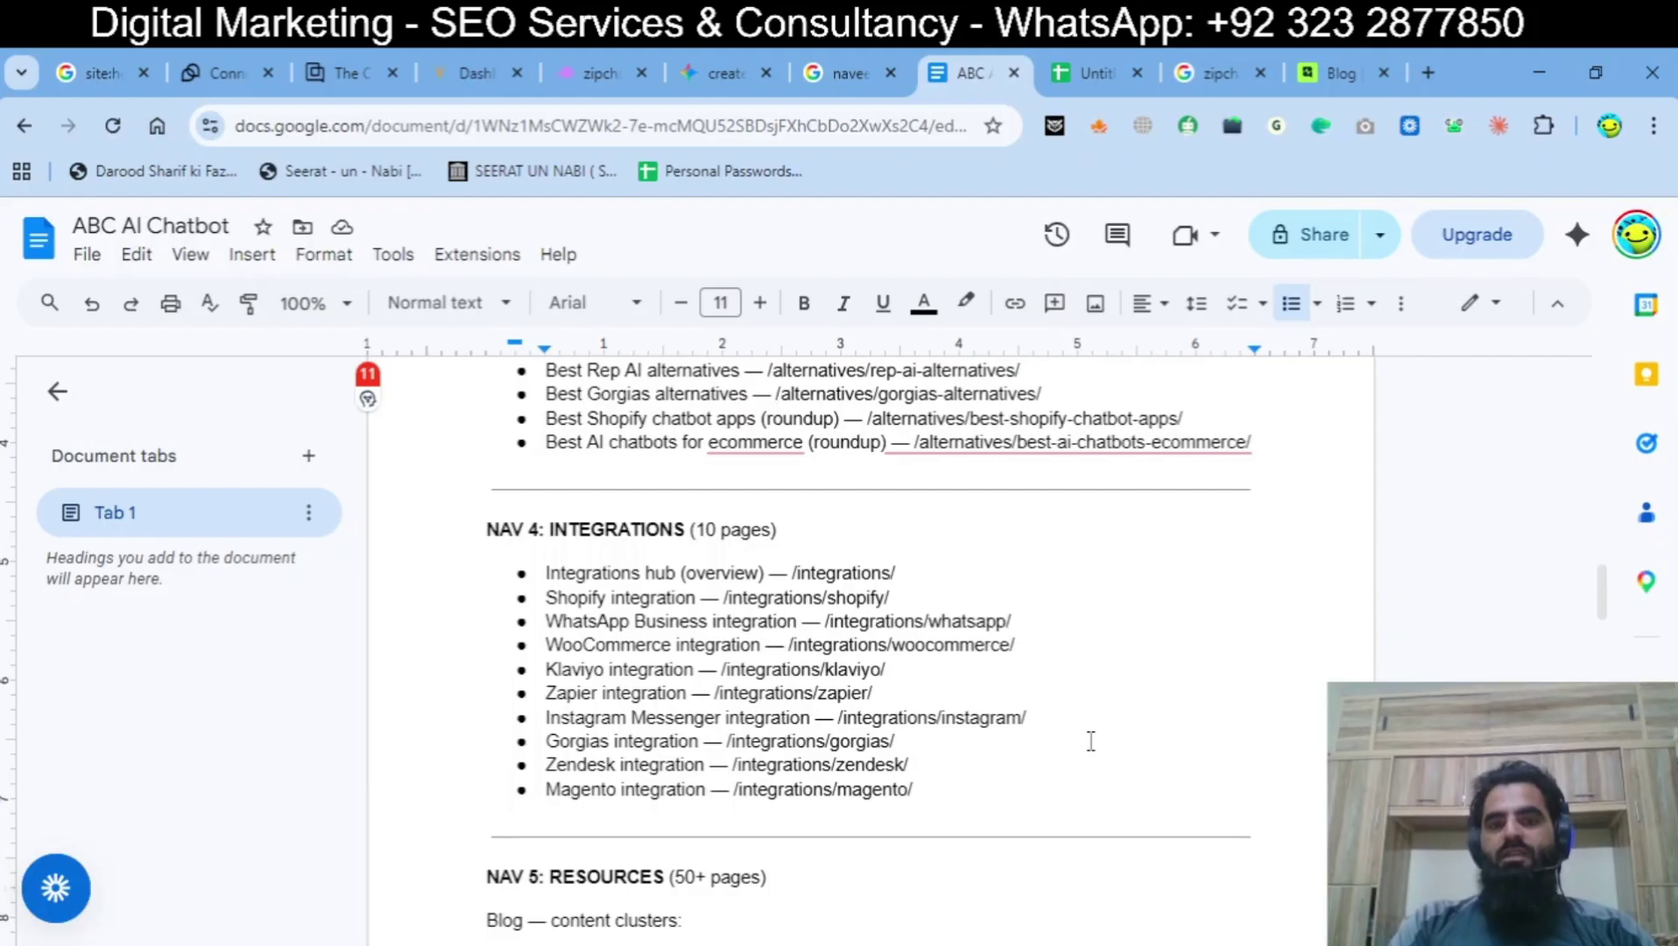
Step: Review the use case, industry and product pages at the document's start, and finish at the total pages line at its end
{"action": "scroll", "coordinate": [1090, 741], "scroll_direction": "up", "scroll_amount": 8}
{"action": "scroll", "coordinate": [1090, 740], "scroll_direction": "up", "scroll_amount": 5}
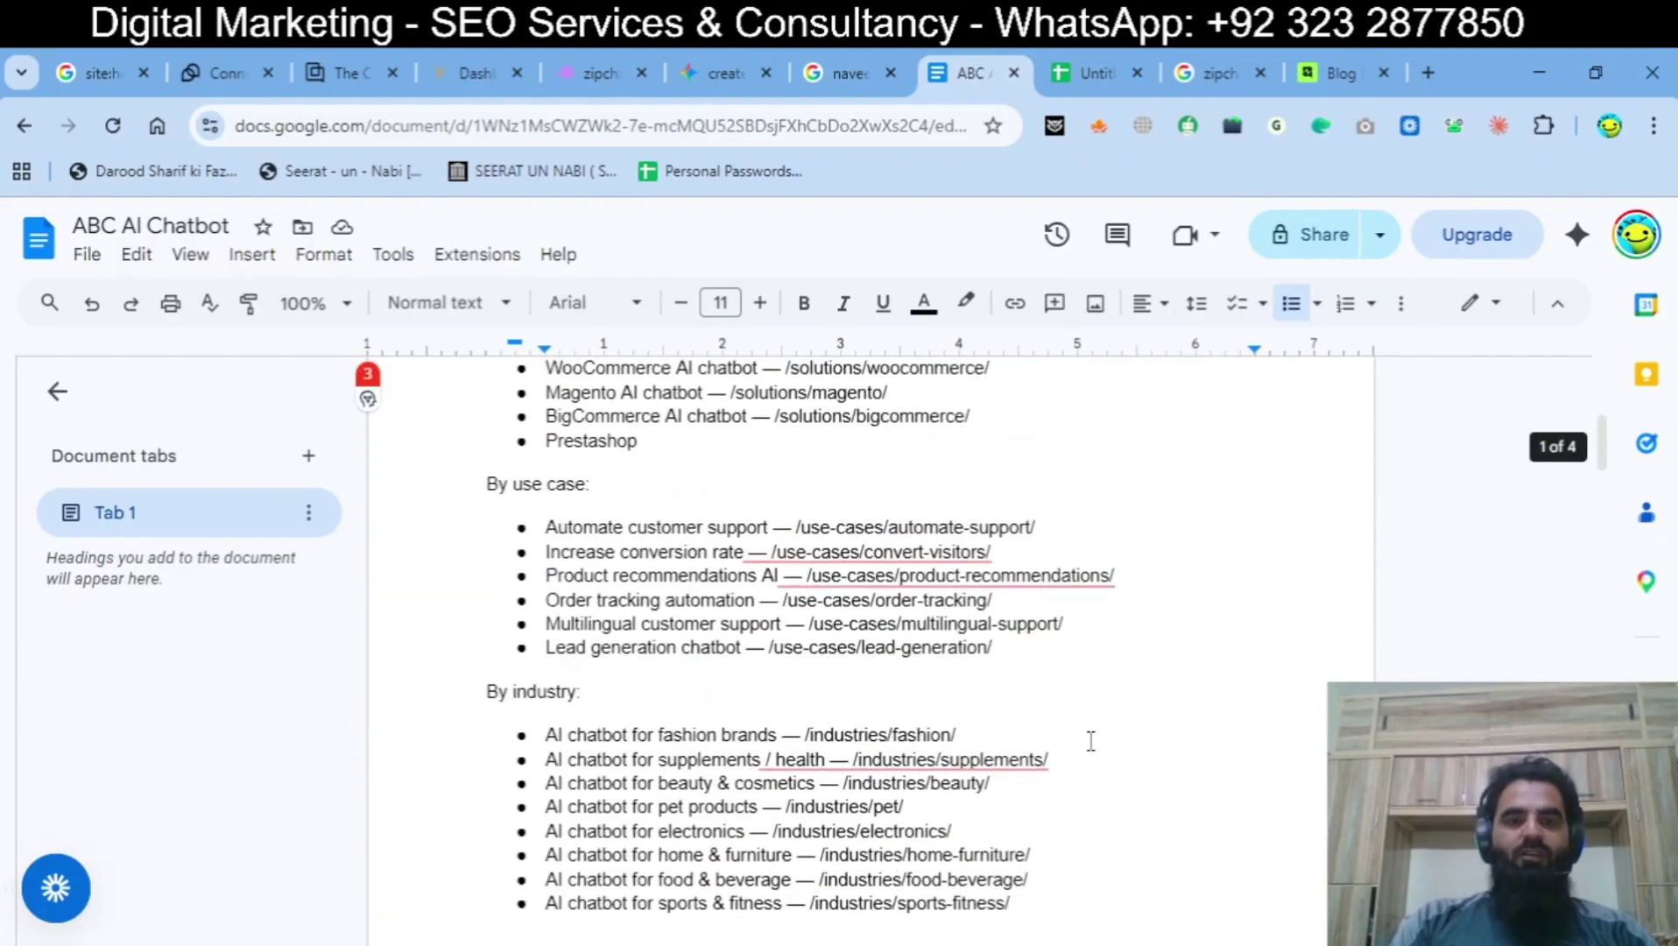
{"action": "scroll", "coordinate": [1090, 740], "scroll_direction": "down", "scroll_amount": 3}
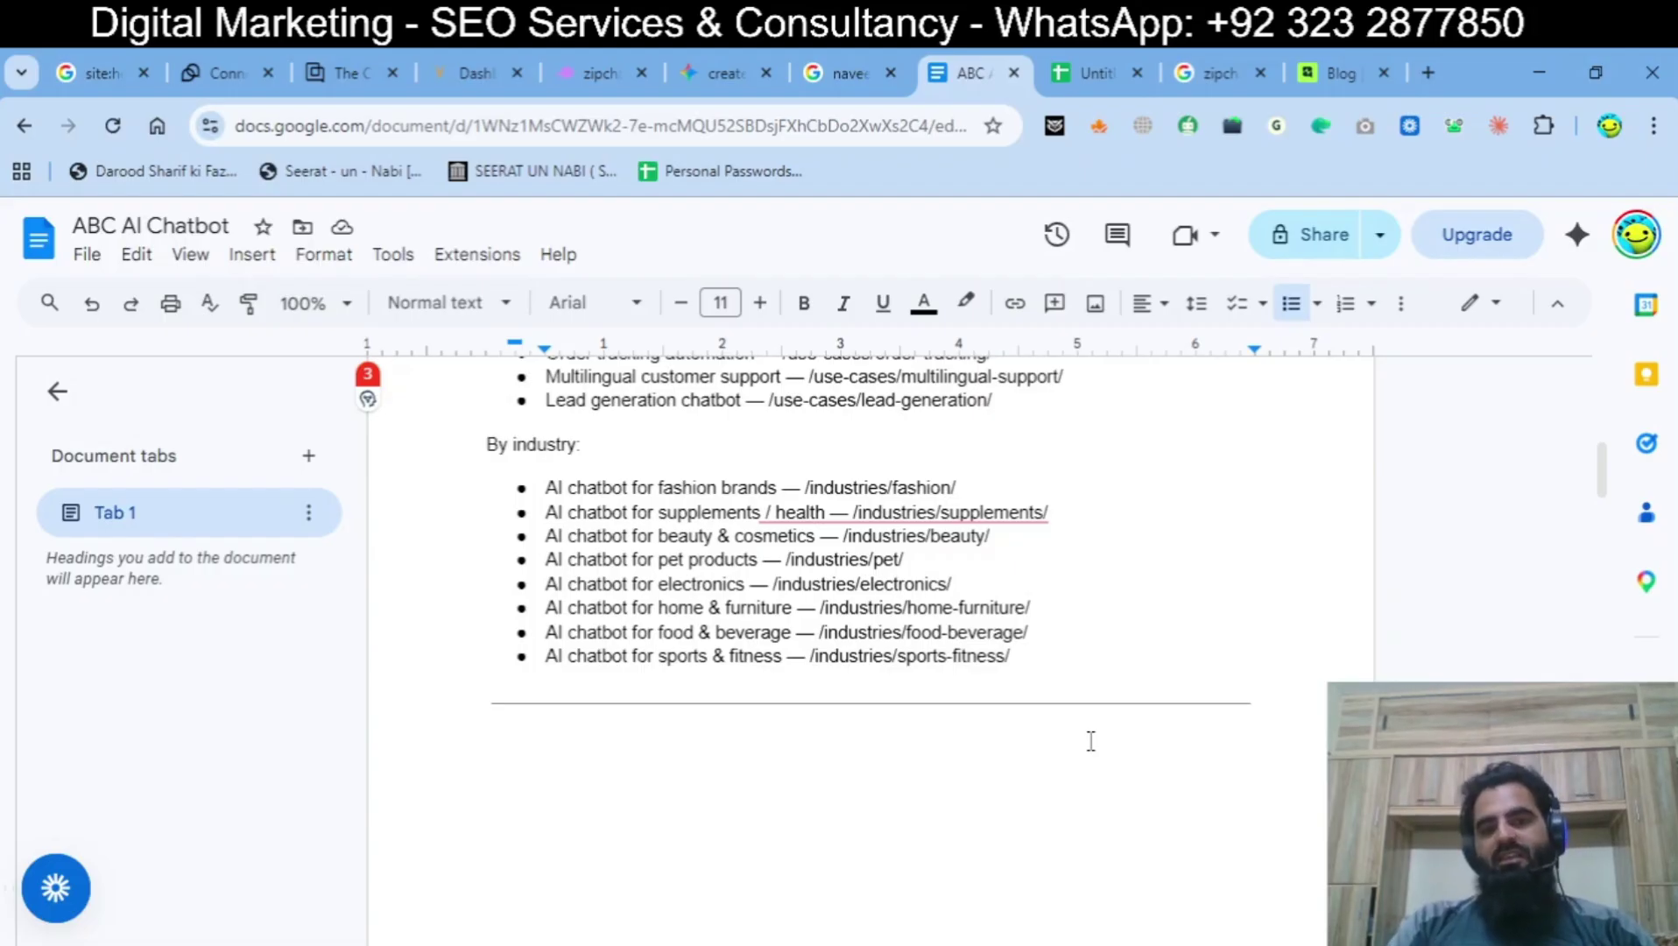
{"action": "scroll", "coordinate": [1091, 740], "scroll_direction": "up", "scroll_amount": 10}
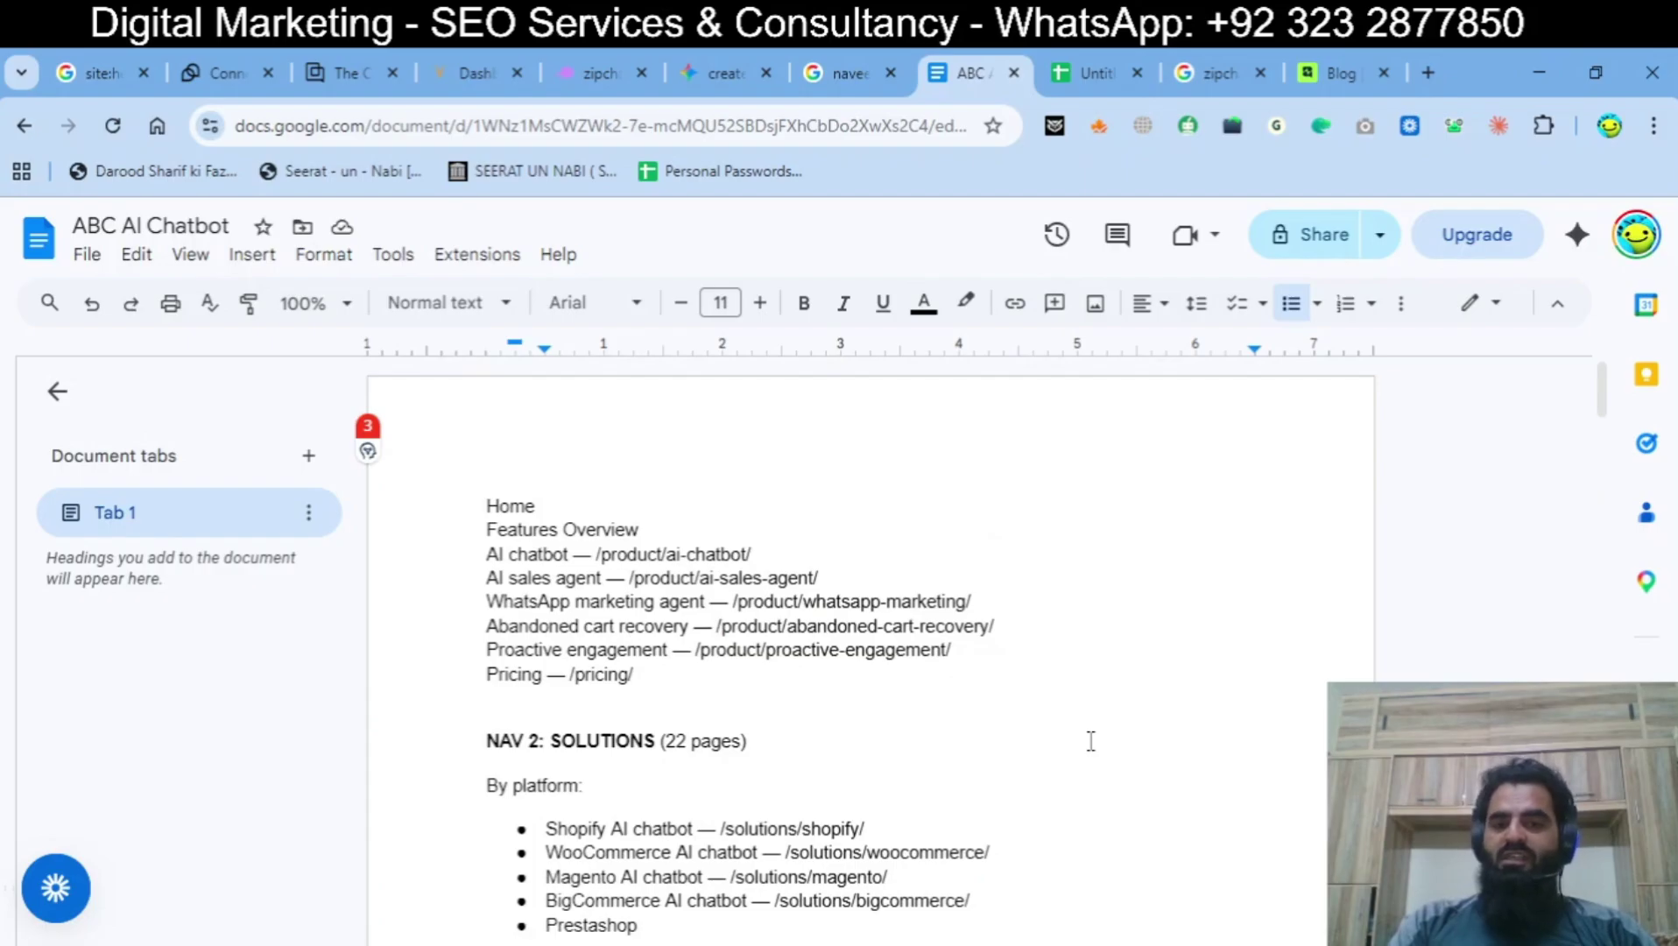
{"action": "scroll", "coordinate": [1090, 741], "scroll_direction": "down", "scroll_amount": 20}
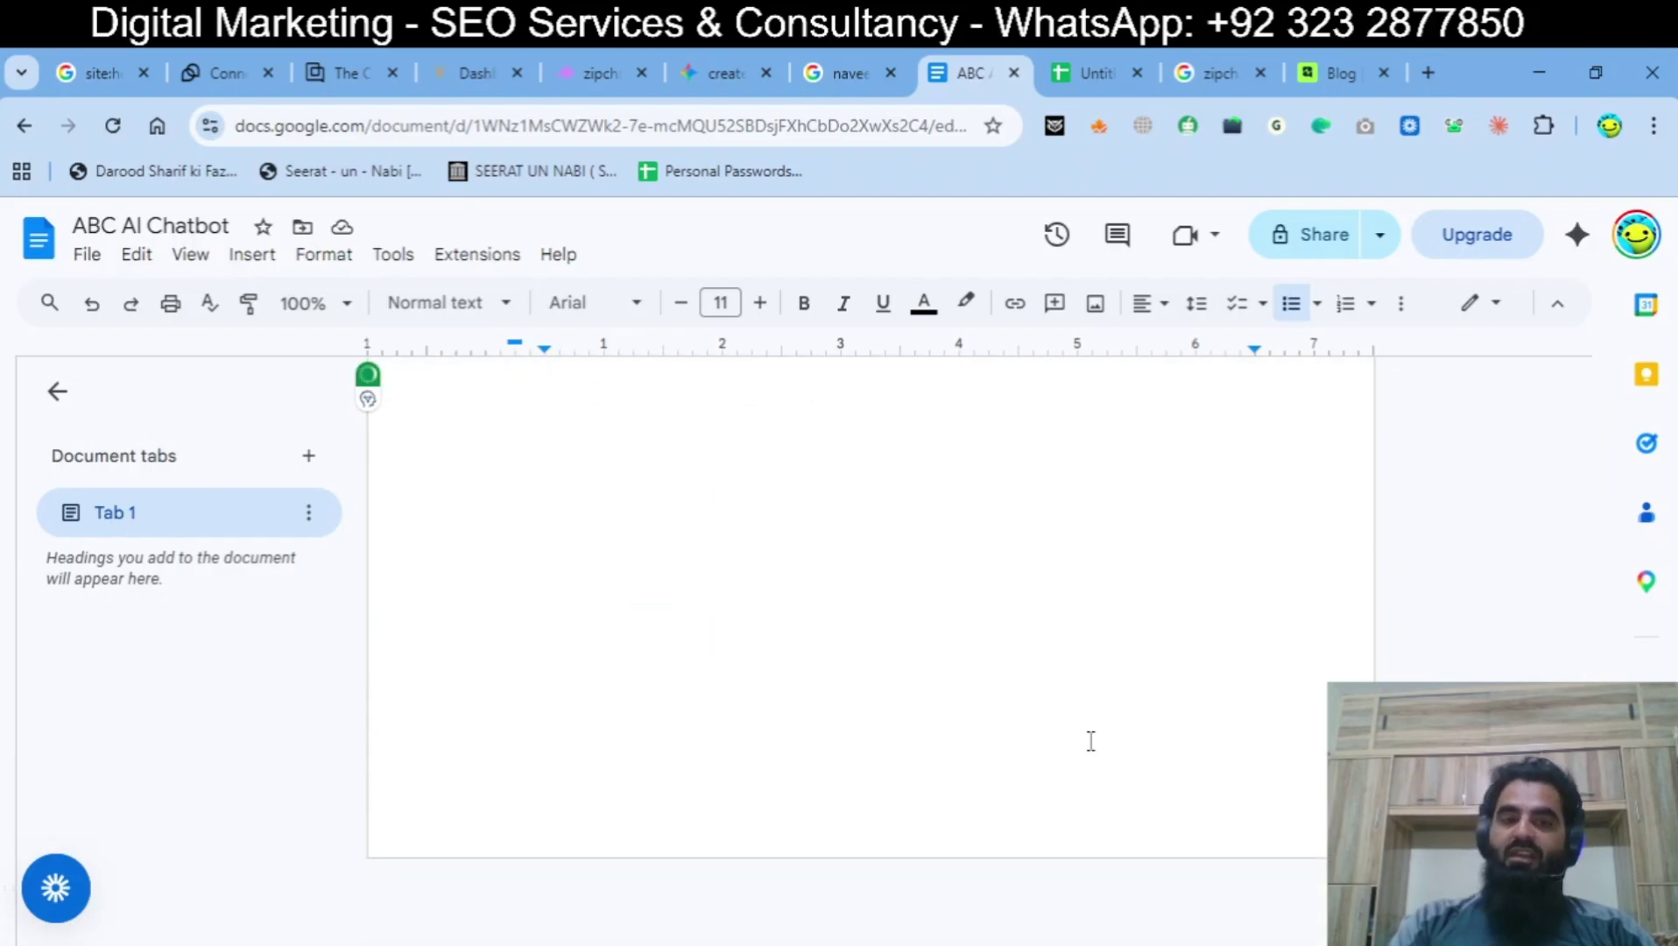
{"action": "scroll", "coordinate": [1090, 741], "scroll_direction": "up", "scroll_amount": 8}
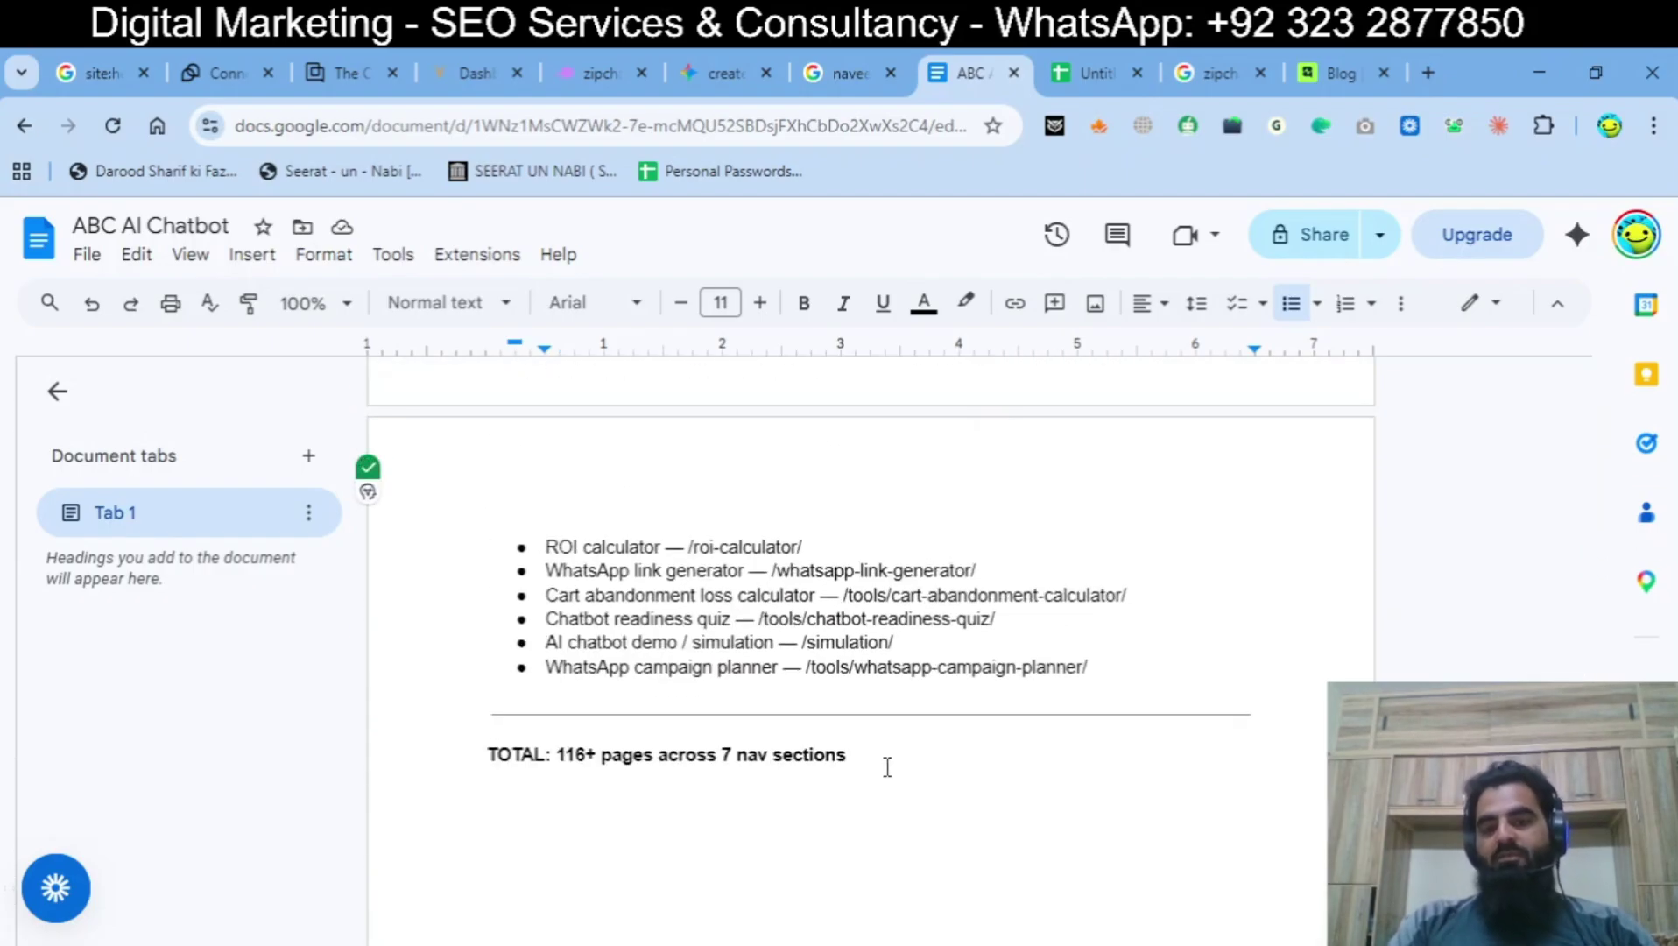
{"action": "left_click", "coordinate": [887, 766]}
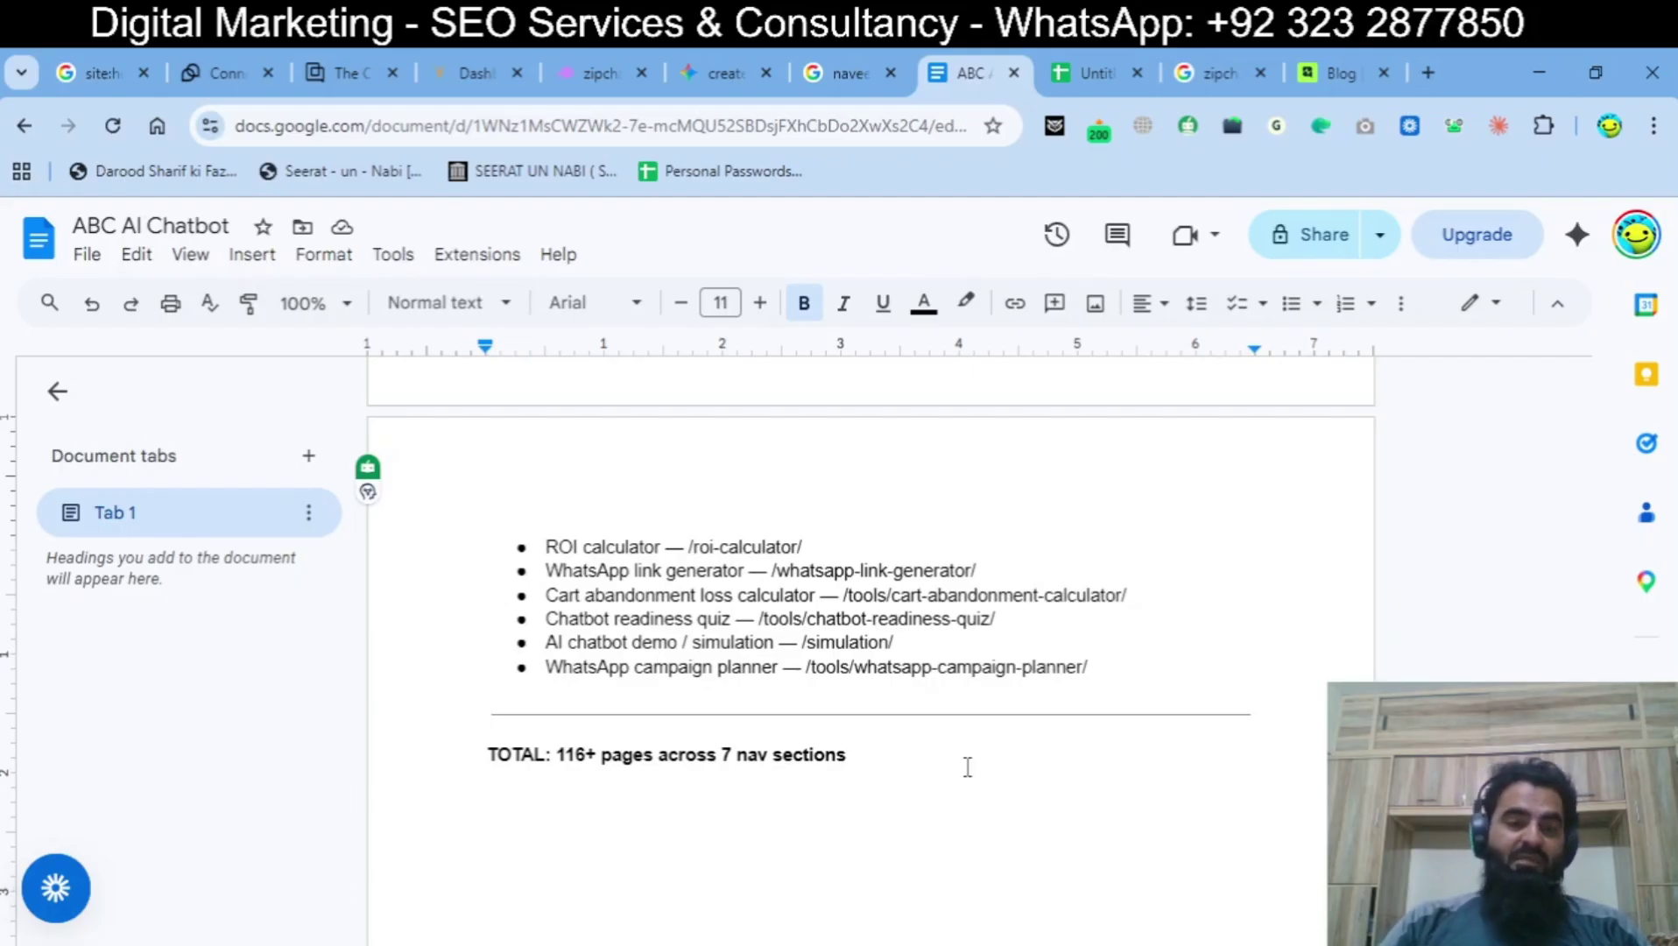
{"action": "left_click", "coordinate": [968, 766]}
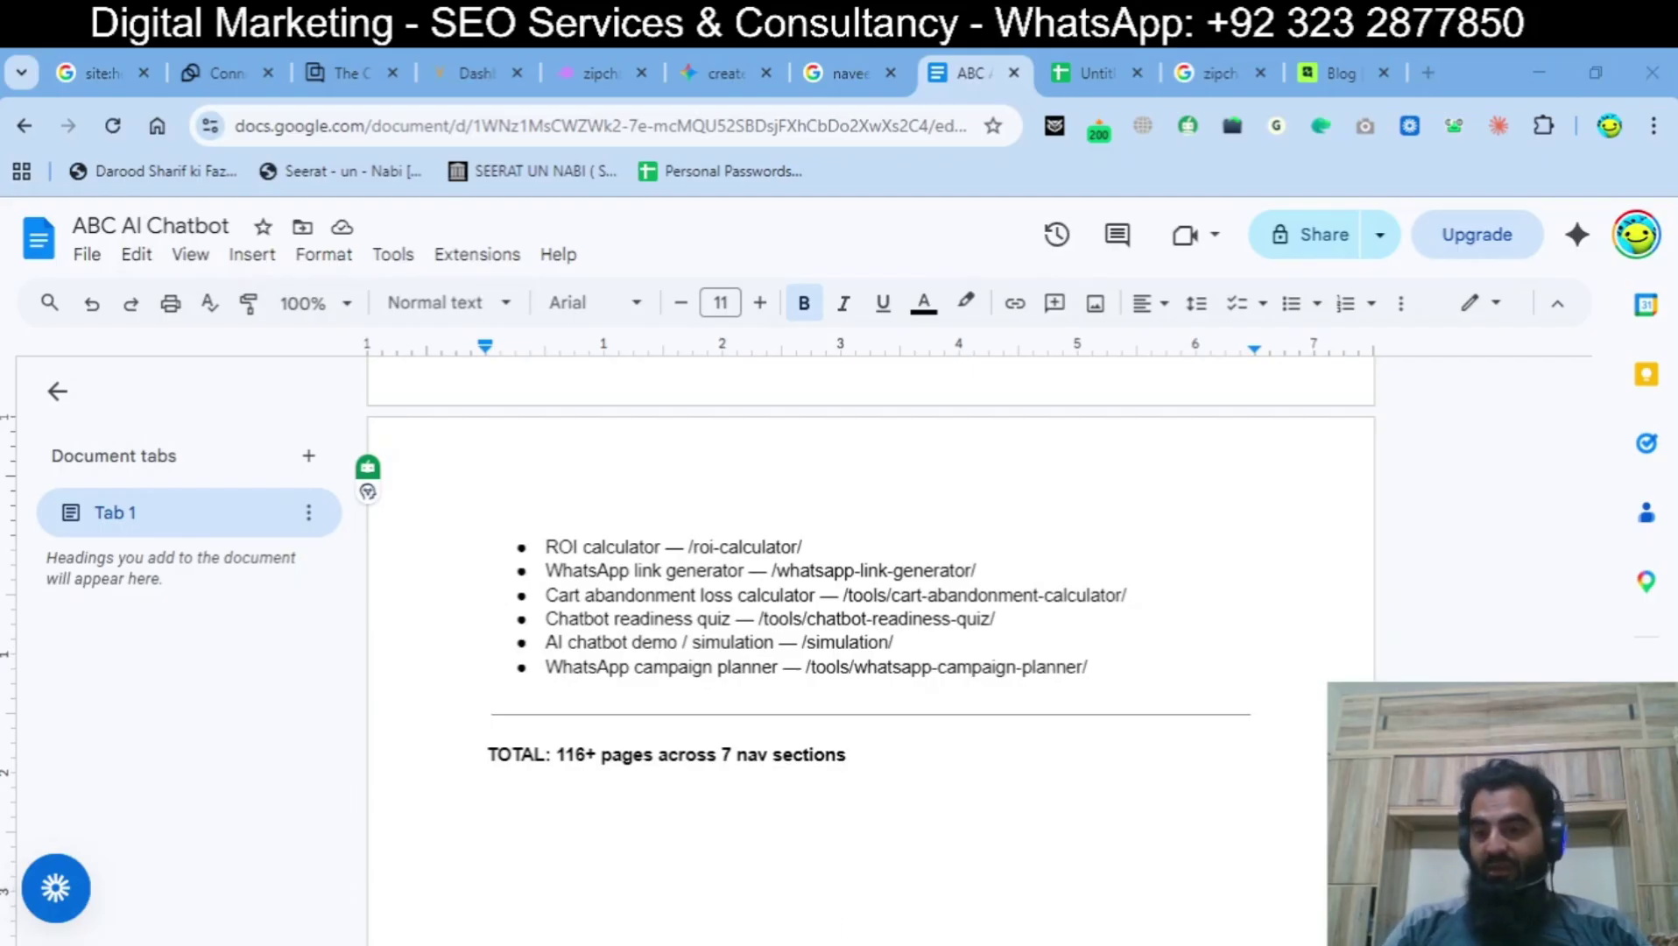